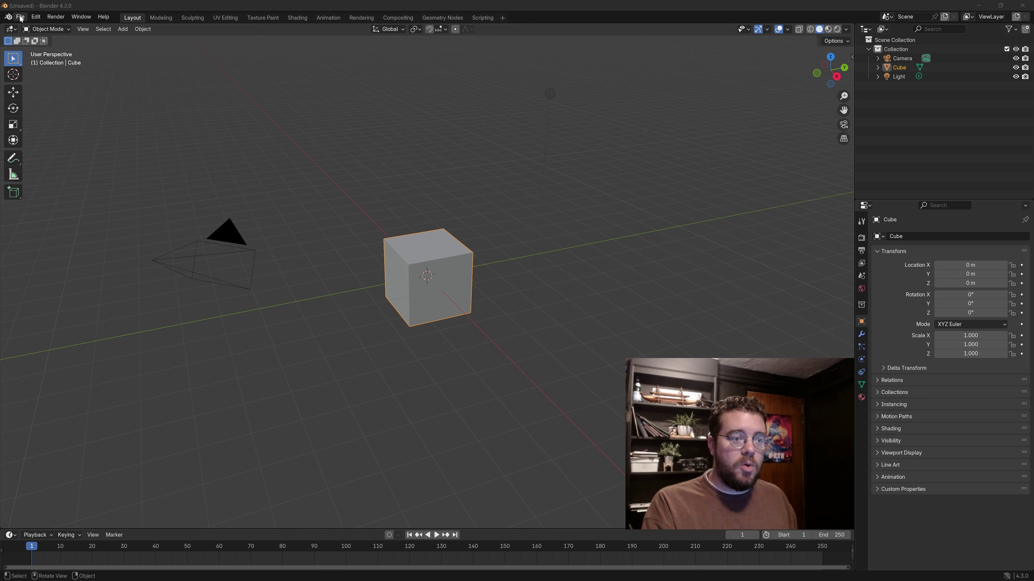
# Step: Bring up the splash screen to view the new file templates and recent files, and dismiss it
pyautogui.click(8, 17)
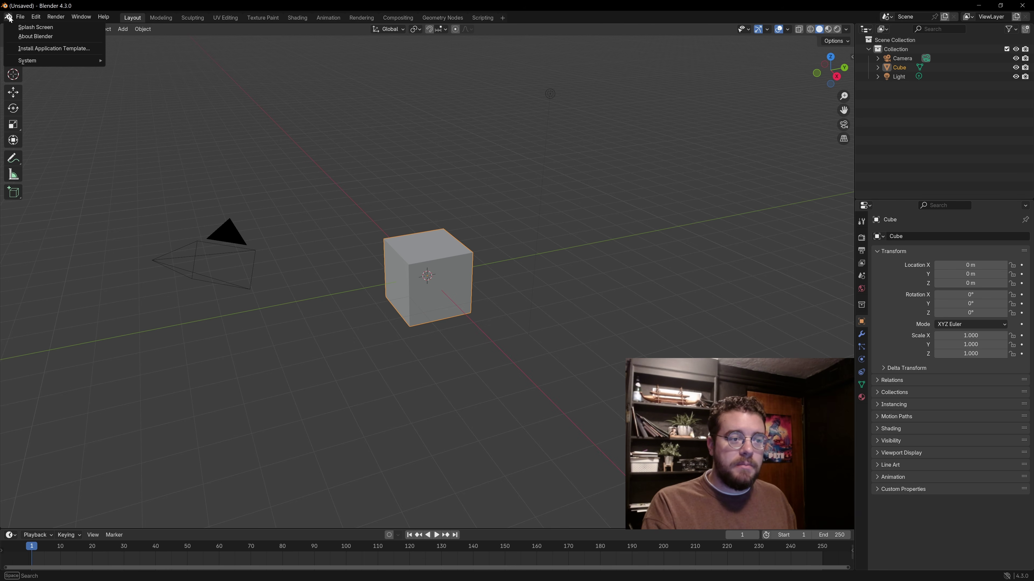
pyautogui.click(28, 27)
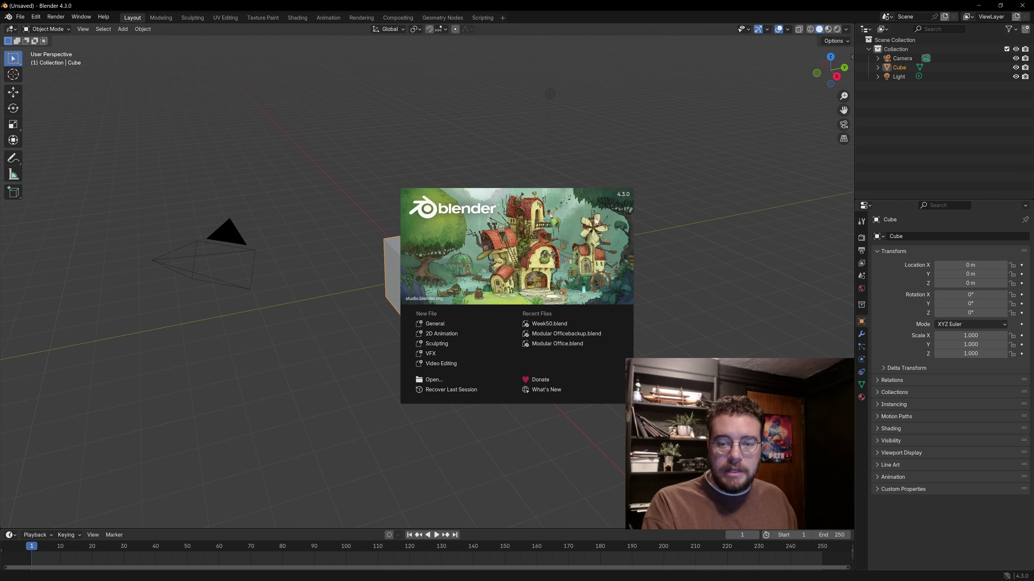
pyautogui.moveTo(617, 195); pyautogui.dragTo(595, 148)
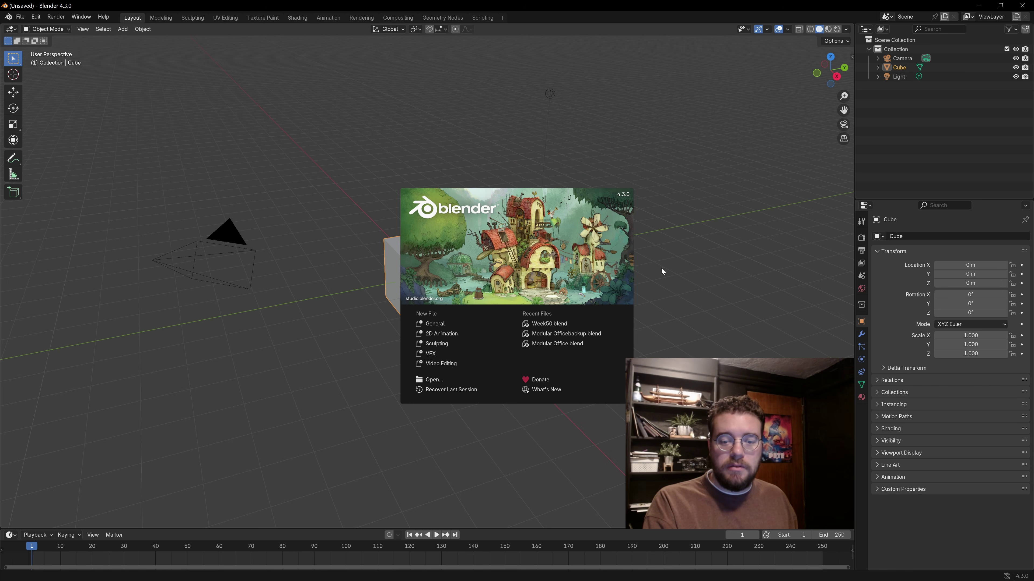
pyautogui.click(696, 155)
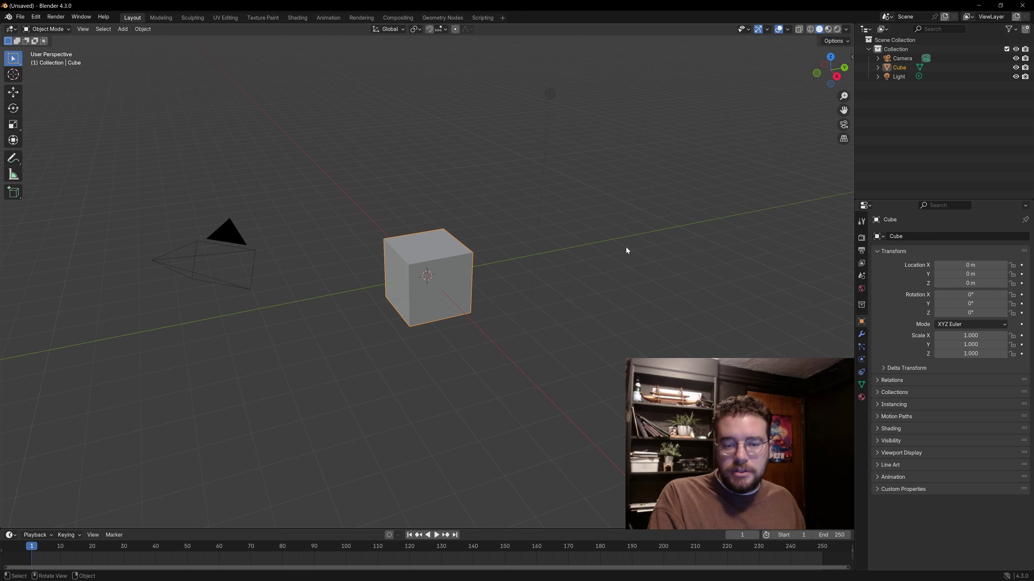
# Step: Show the Z axis line through the viewport overlays, view it around the cube, and hide it again
pyautogui.moveTo(600, 249); pyautogui.dragTo(636, 255, button='middle')
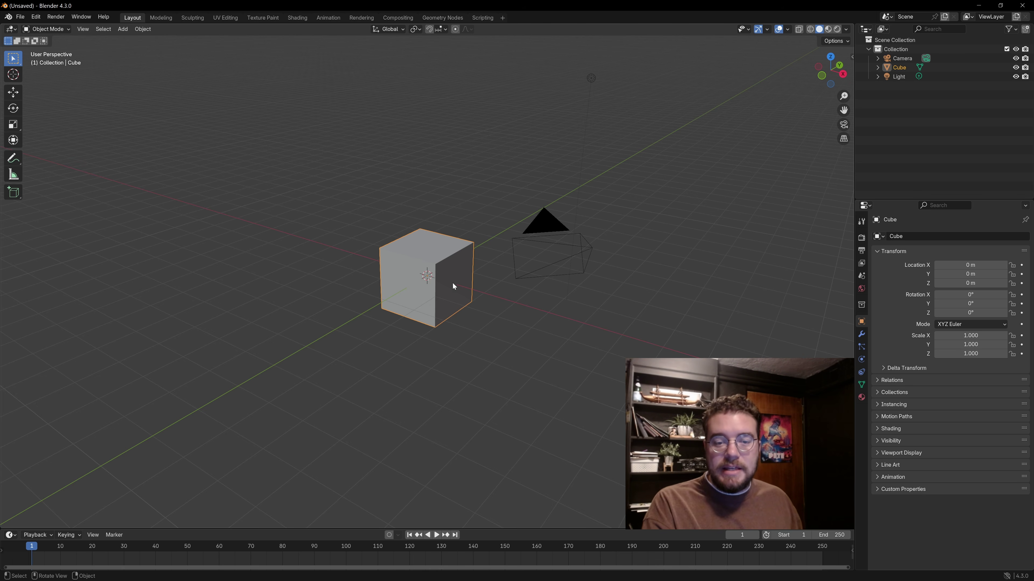
pyautogui.click(847, 29)
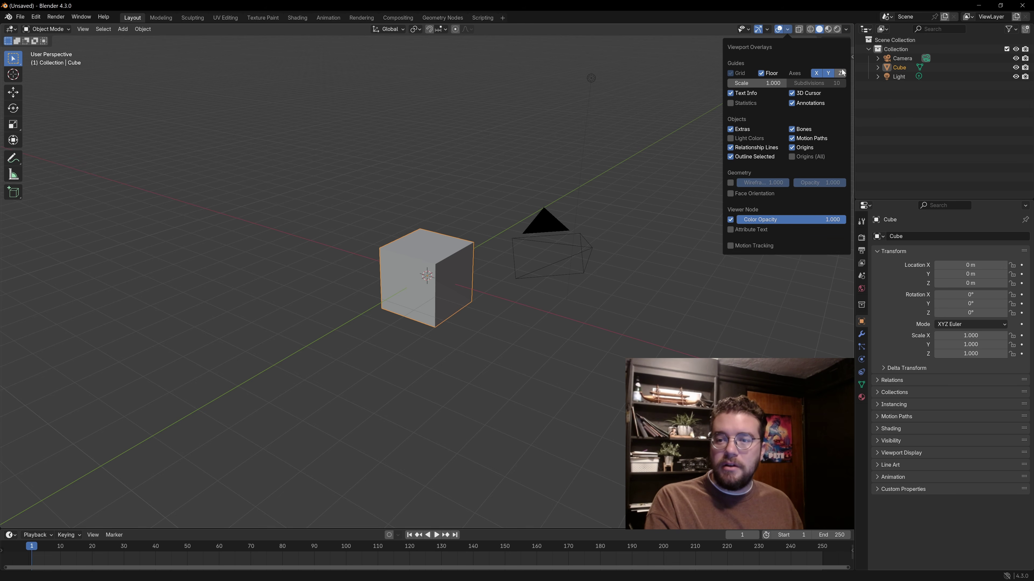
pyautogui.moveTo(398, 153); pyautogui.dragTo(417, 167, button='middle')
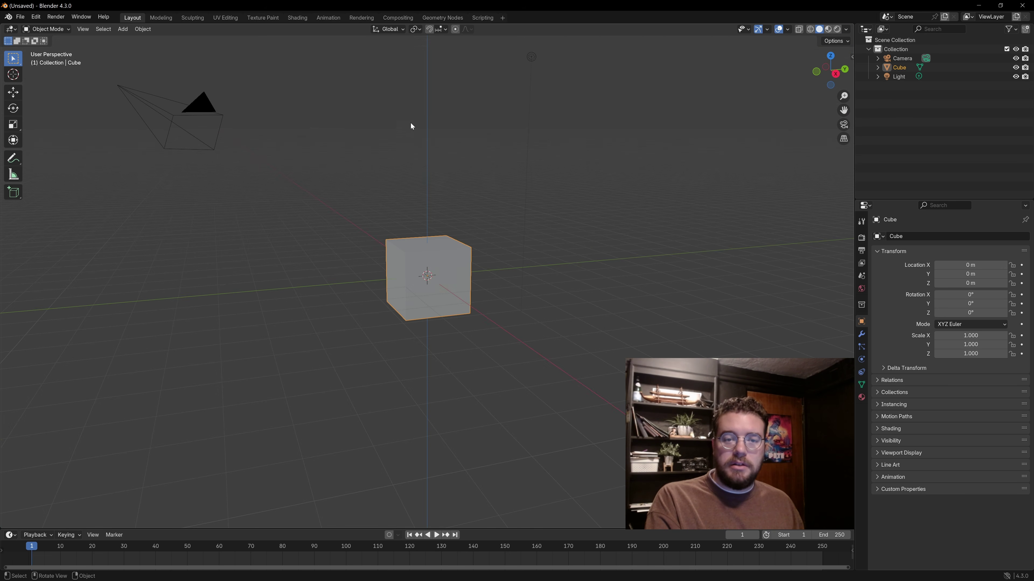
pyautogui.click(788, 29)
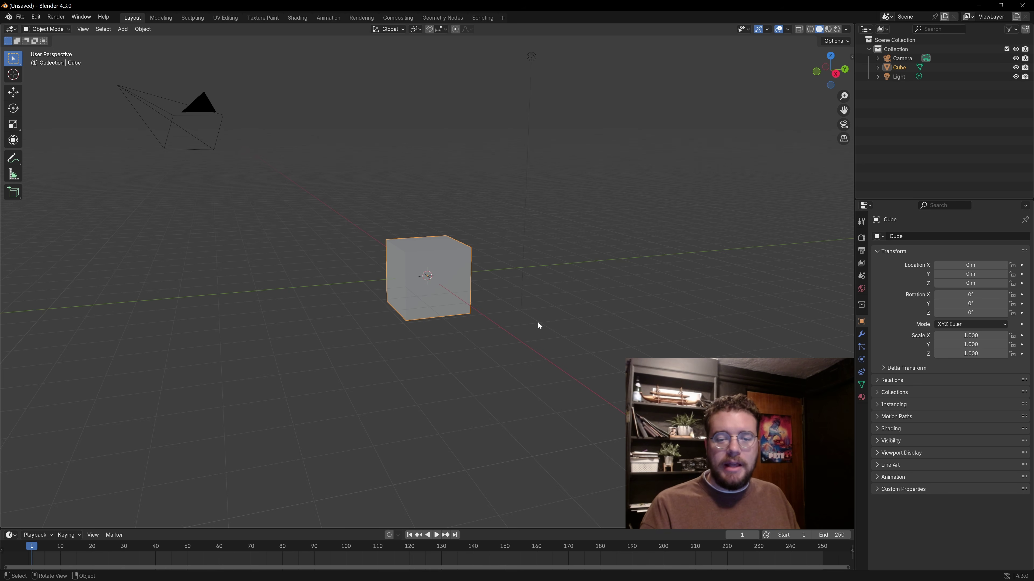
# Step: Examine the default cube, camera and light in the 3D viewport from different angles and distances
pyautogui.moveTo(479, 236); pyautogui.dragTo(494, 263, button='middle')
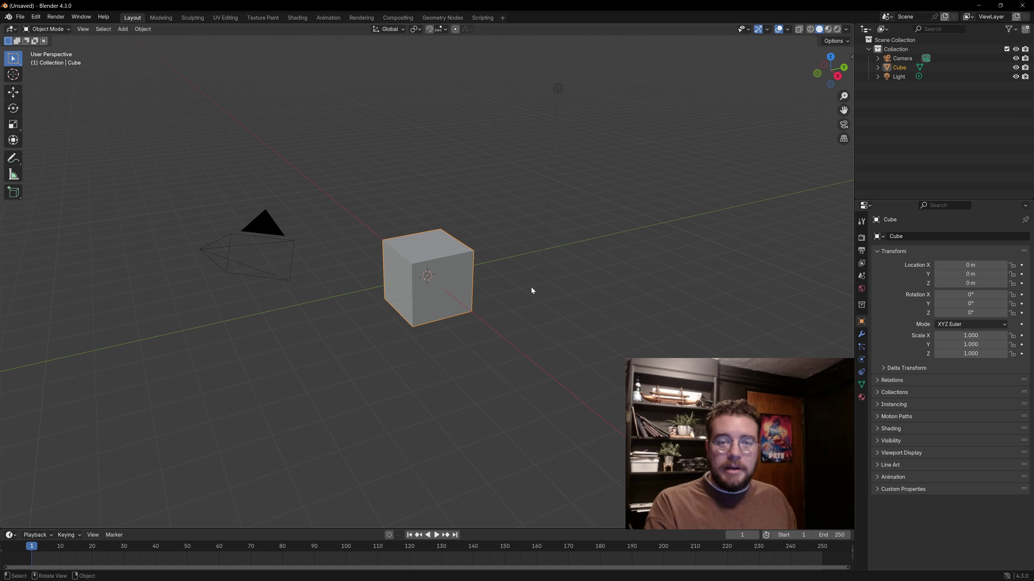
pyautogui.moveTo(502, 226); pyautogui.dragTo(609, 257, button='middle')
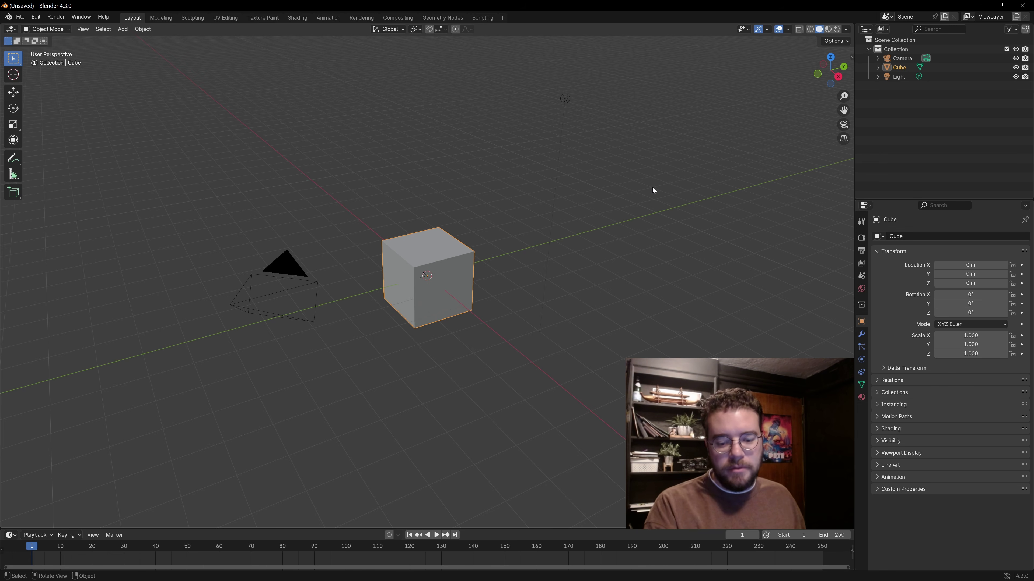
pyautogui.moveTo(522, 232); pyautogui.dragTo(552, 221, button='middle')
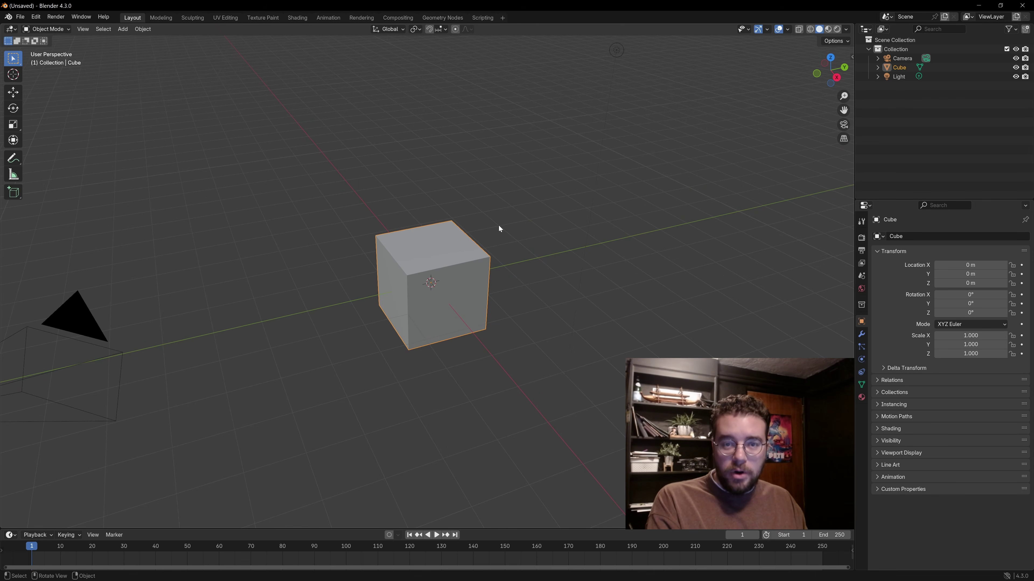
pyautogui.scroll(-4, 500, 231)
pyautogui.scroll(6, 480, 266)
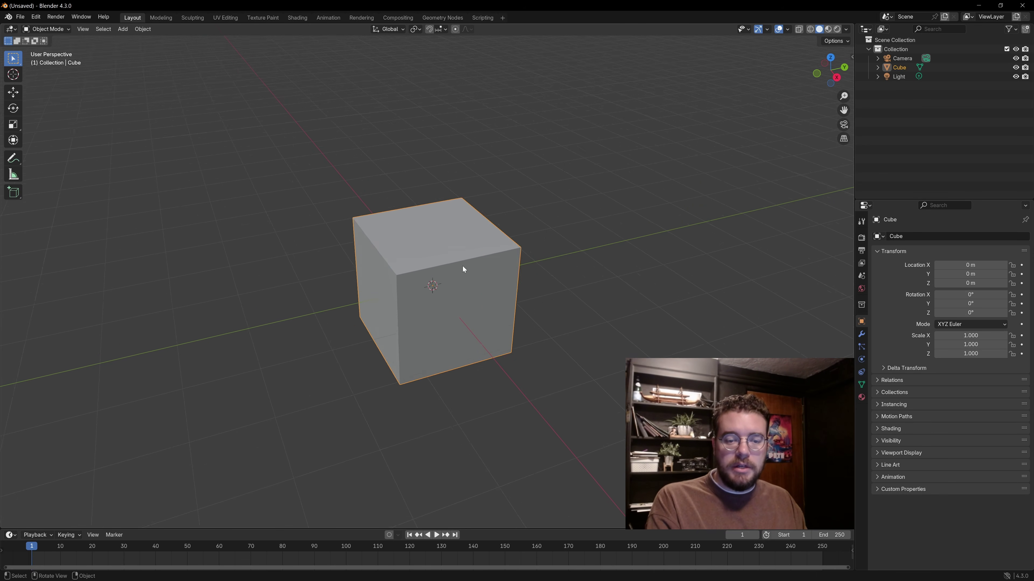
pyautogui.scroll(-3, 463, 267)
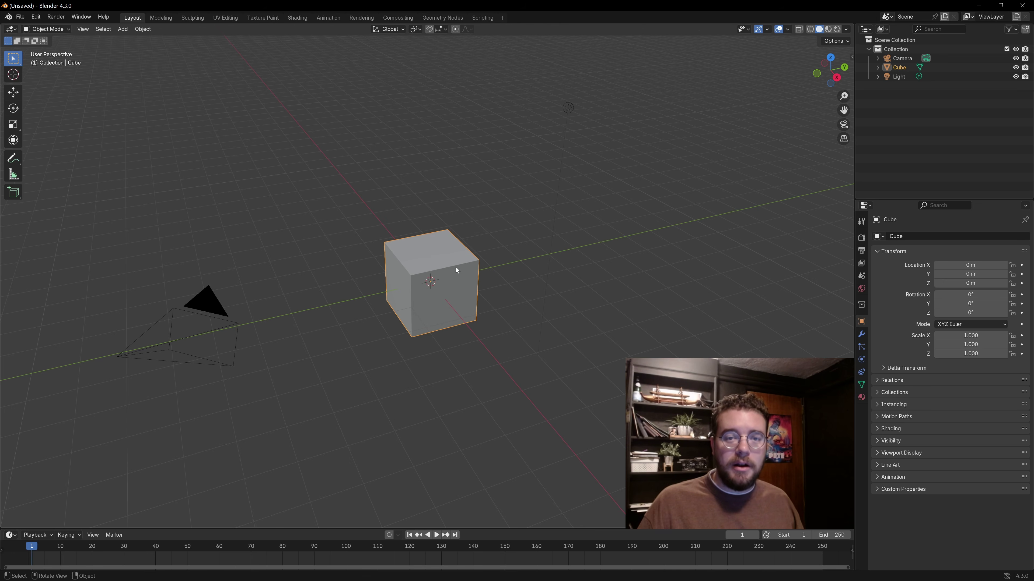
pyautogui.moveTo(457, 282)
pyautogui.mouseDown(button='middle')
pyautogui.moveTo(475, 289)
pyautogui.moveTo(433, 282)
pyautogui.moveTo(447, 256)
pyautogui.moveTo(409, 331)
pyautogui.moveTo(498, 272)
pyautogui.moveTo(477, 243)
pyautogui.moveTo(406, 291)
pyautogui.moveTo(410, 320)
pyautogui.moveTo(338, 289)
pyautogui.moveTo(472, 290)
pyautogui.moveTo(444, 294)
pyautogui.moveTo(440, 262)
pyautogui.moveTo(421, 242)
pyautogui.moveTo(446, 265)
pyautogui.moveTo(450, 289)
pyautogui.moveTo(462, 283)
pyautogui.mouseUp(button='middle')
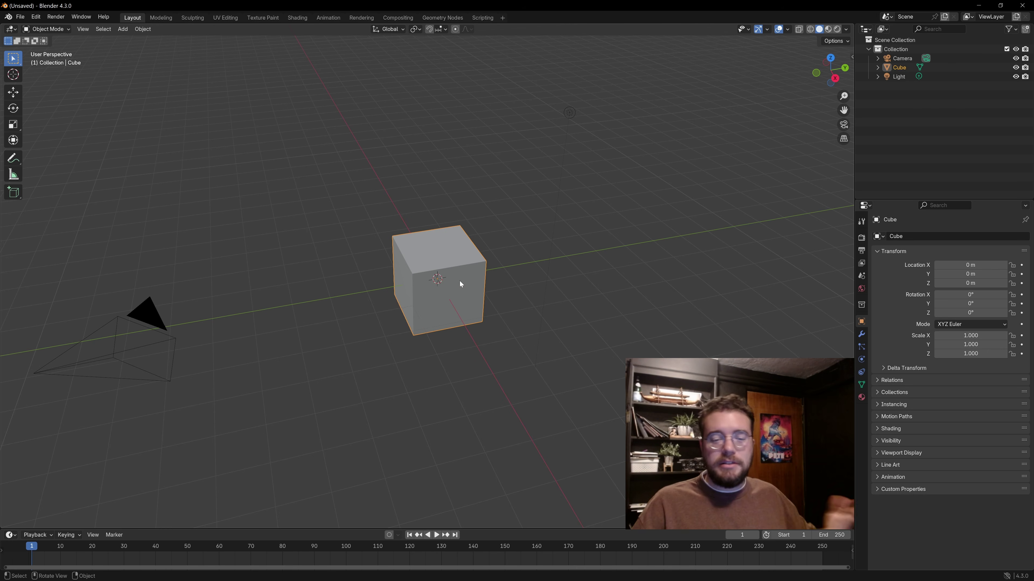
# Step: Select the cube and inspect it up close, from farther away and from several sides
pyautogui.click(416, 280)
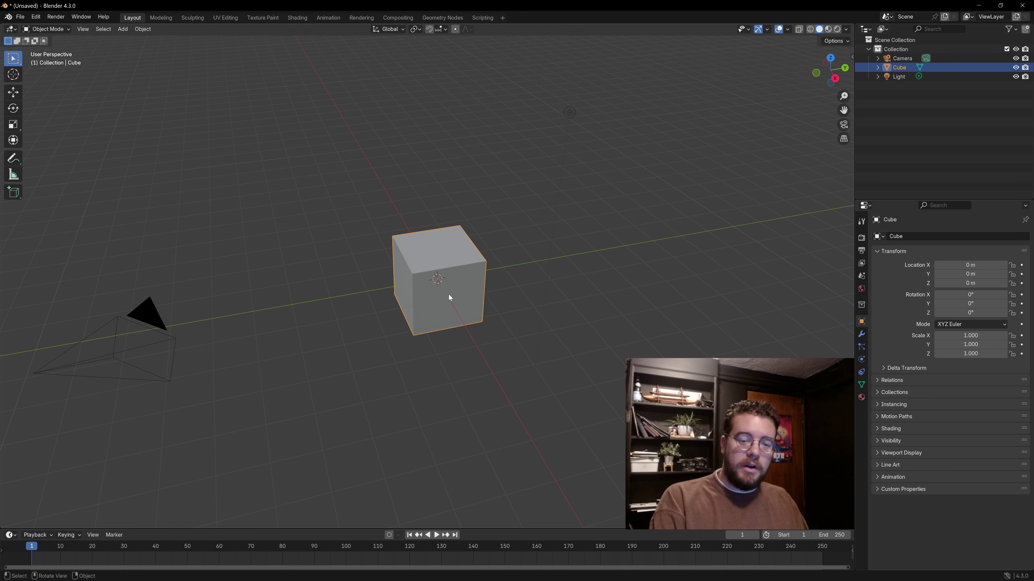
pyautogui.scroll(5, 434, 297)
pyautogui.moveTo(466, 262)
pyautogui.keyDown('shift'); pyautogui.mouseDown(button='middle')
pyautogui.moveTo(411, 291)
pyautogui.moveTo(404, 249)
pyautogui.moveTo(476, 275)
pyautogui.mouseUp(button='middle'); pyautogui.keyUp('shift')
pyautogui.scroll(4, 386, 260)
pyautogui.scroll(-4, 479, 275)
pyautogui.scroll(-4, 477, 270)
pyautogui.moveTo(463, 262); pyautogui.dragTo(565, 279, button='middle')
pyautogui.moveTo(478, 279); pyautogui.dragTo(418, 292, button='middle')
pyautogui.scroll(-4, 429, 284)
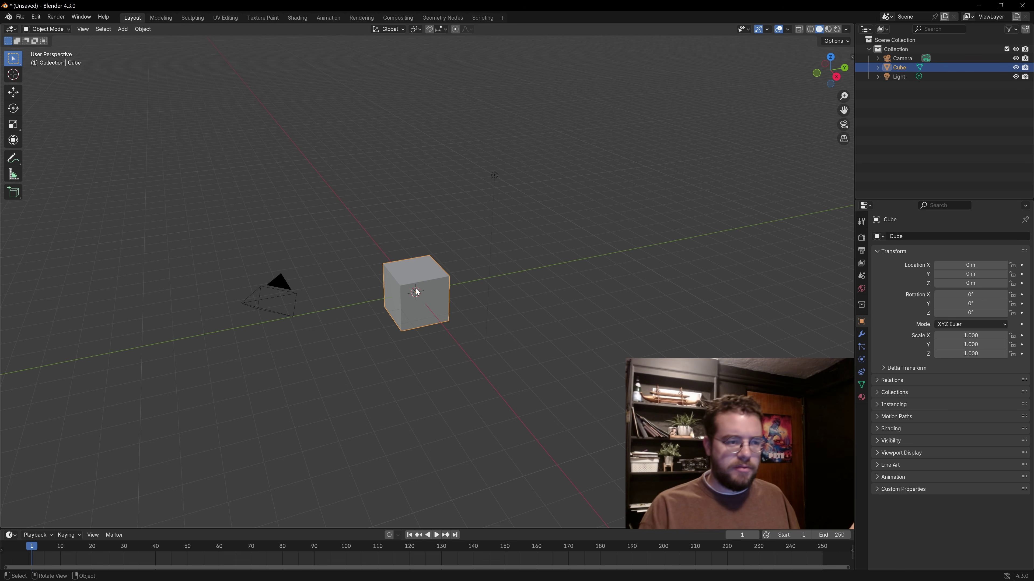
# Step: Enable Auto Depth and Zoom to Mouse Position in the navigation preferences, and save the preferences
pyautogui.click(36, 16)
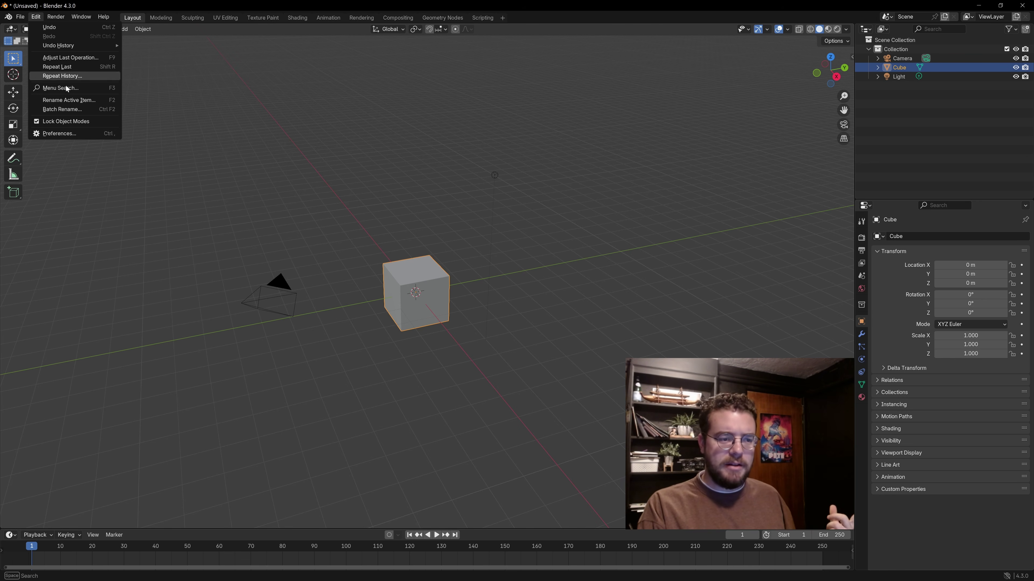
pyautogui.click(91, 135)
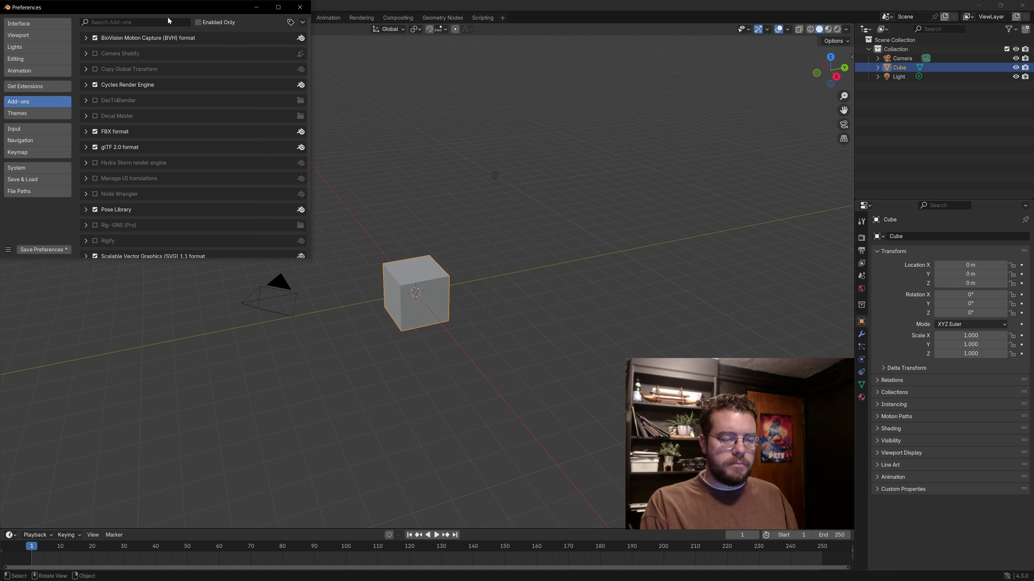
pyautogui.moveTo(183, 6); pyautogui.dragTo(402, 73)
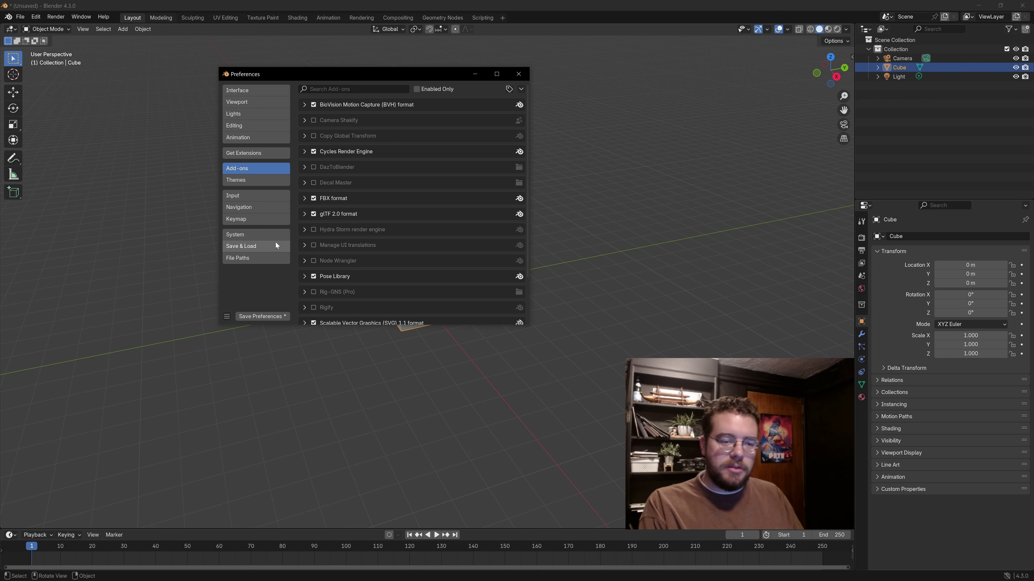
pyautogui.click(267, 206)
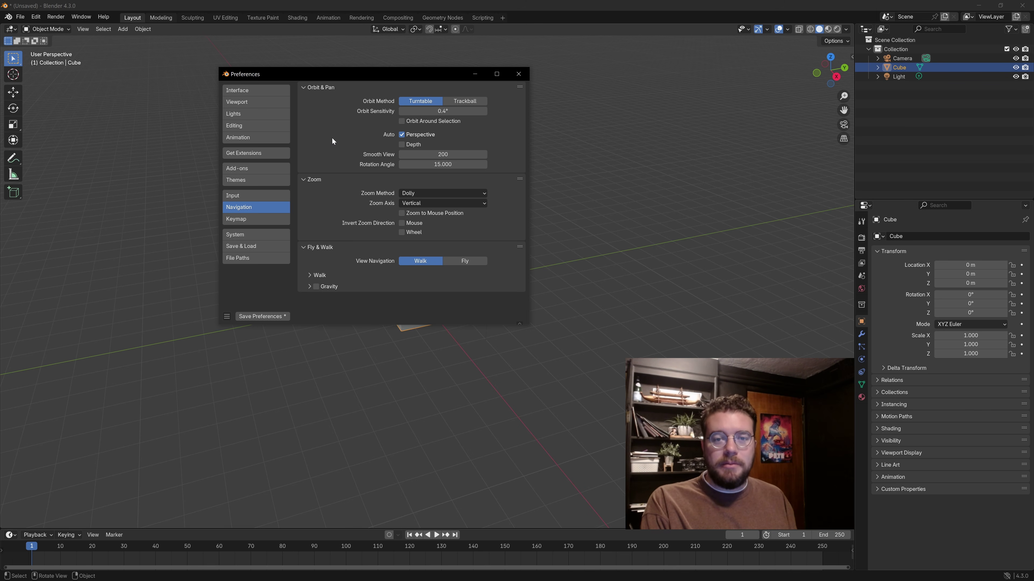
pyautogui.click(402, 144)
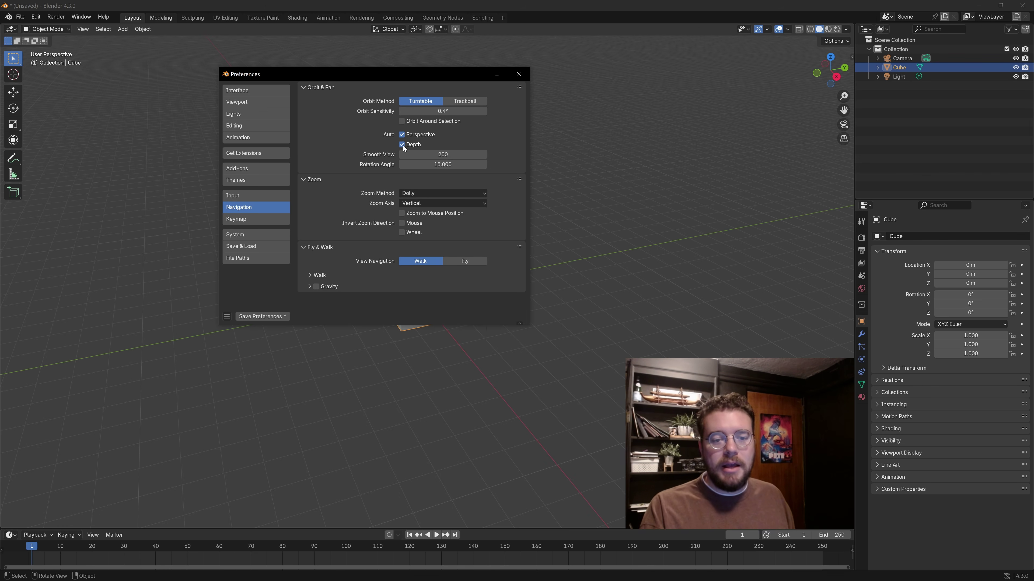
pyautogui.click(401, 213)
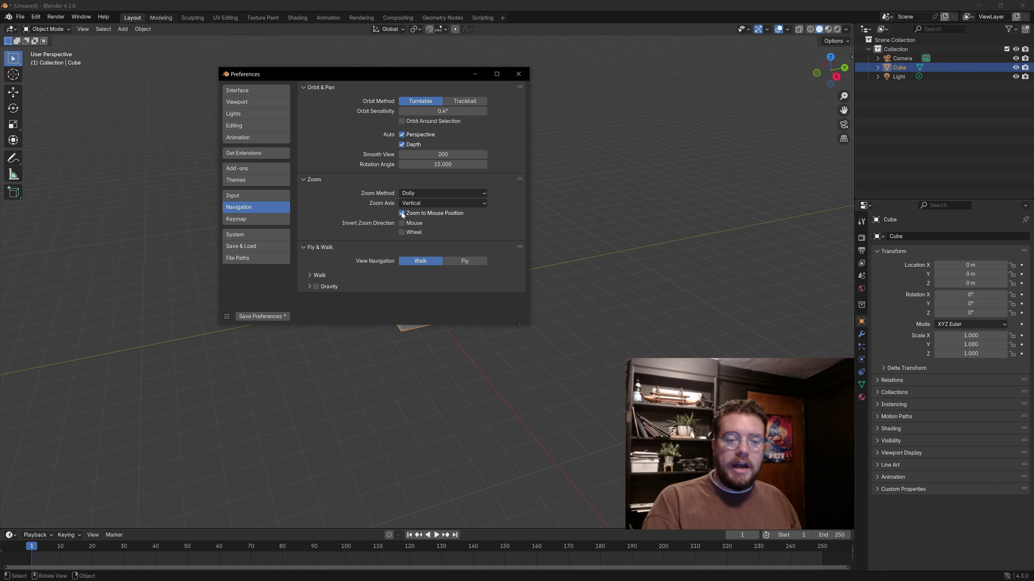
pyautogui.click(282, 318)
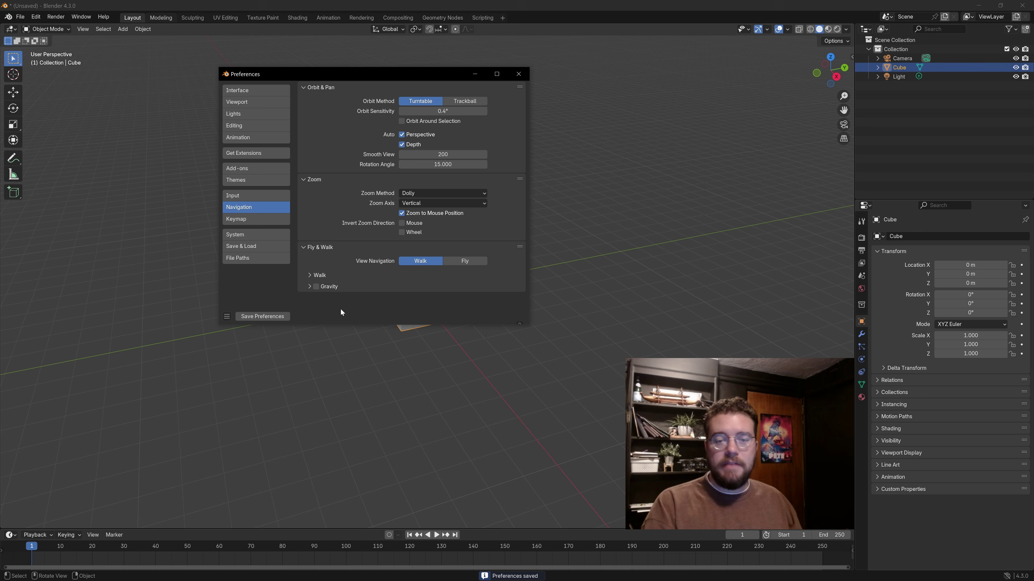
pyautogui.click(271, 316)
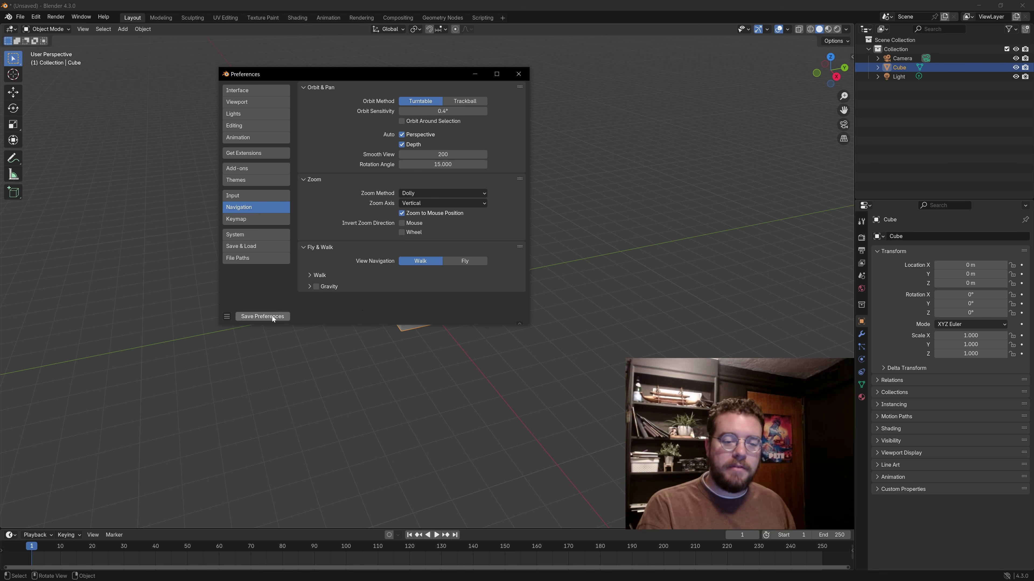
pyautogui.click(516, 75)
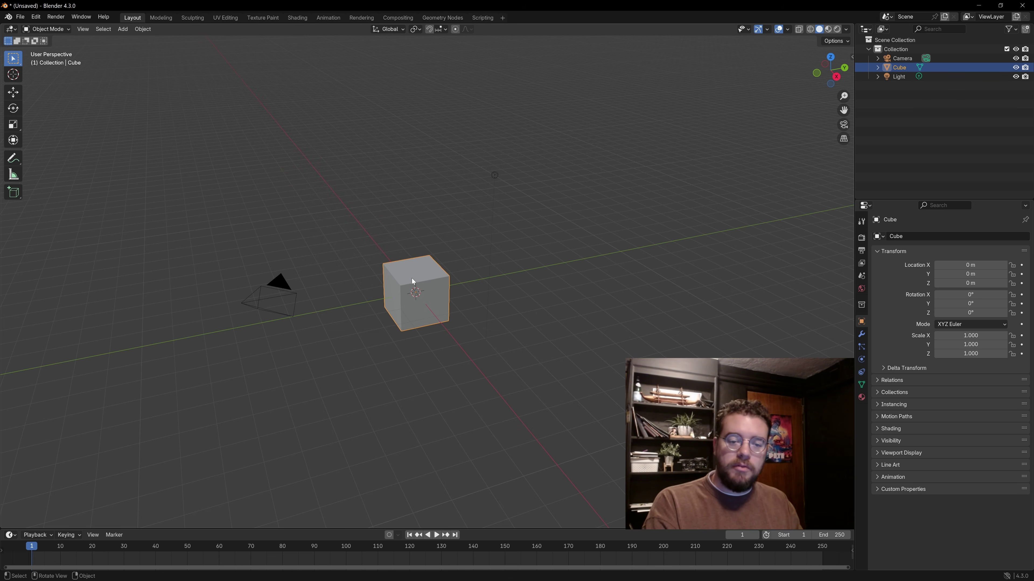
# Step: Test the zoom and orbit behaviour on the cube, both centred and off to the side, up to a close-up of its upper face
pyautogui.scroll(7, 407, 285)
pyautogui.scroll(-4, 417, 288)
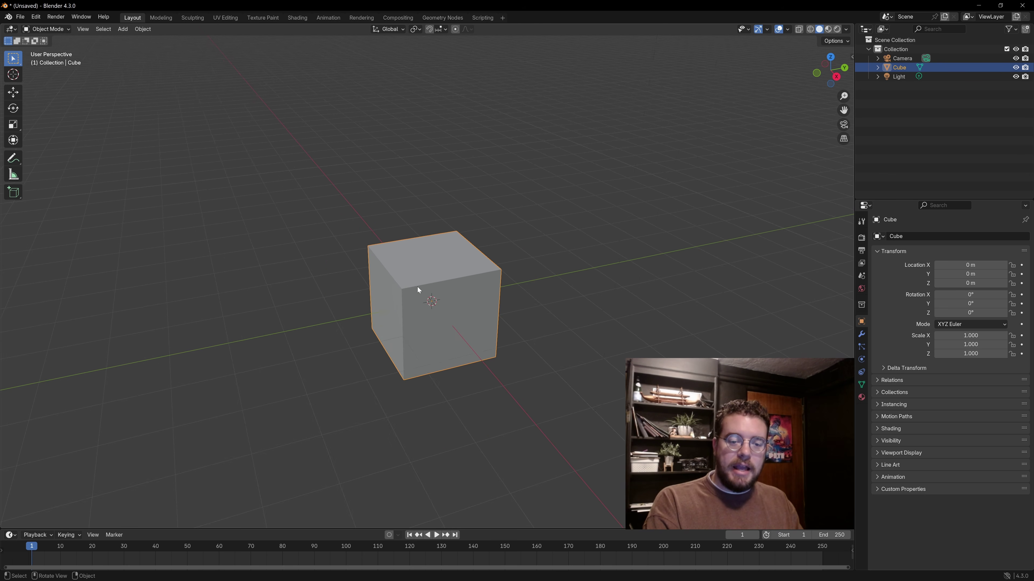
pyautogui.scroll(3, 418, 287)
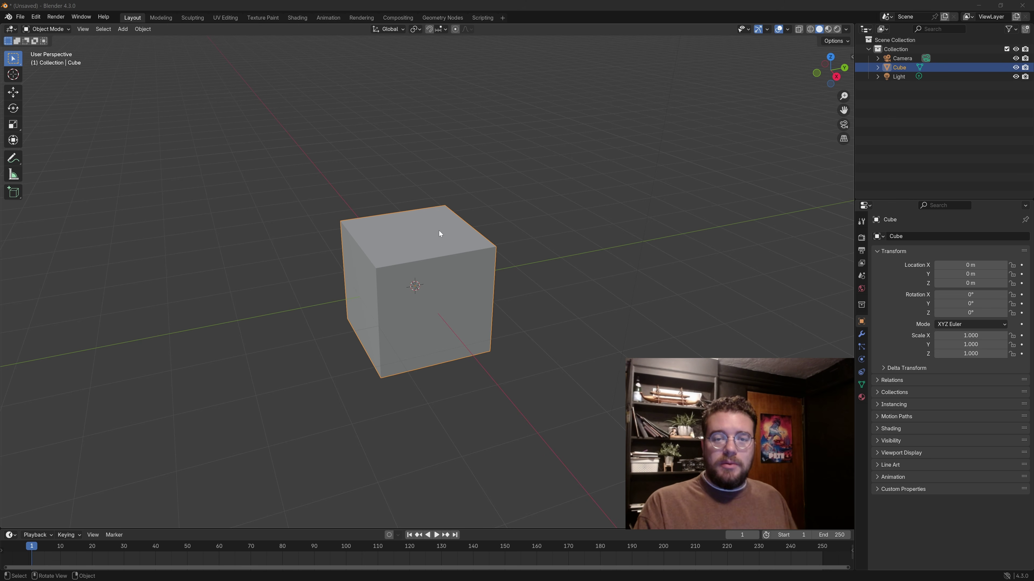
pyautogui.moveTo(393, 251); pyautogui.dragTo(771, 360, button='middle')
pyautogui.scroll(6, 393, 241)
pyautogui.scroll(-8, 412, 279)
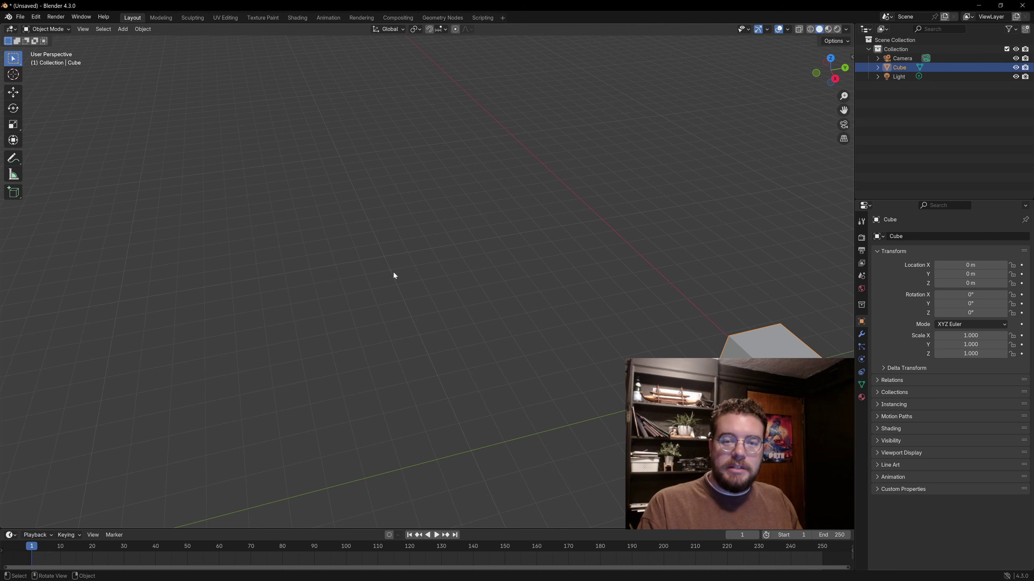
pyautogui.keyDown('shift'); pyautogui.moveTo(745, 351); pyautogui.dragTo(787, 67, button='middle'); pyautogui.keyUp('shift')
pyautogui.scroll(4, 795, 90)
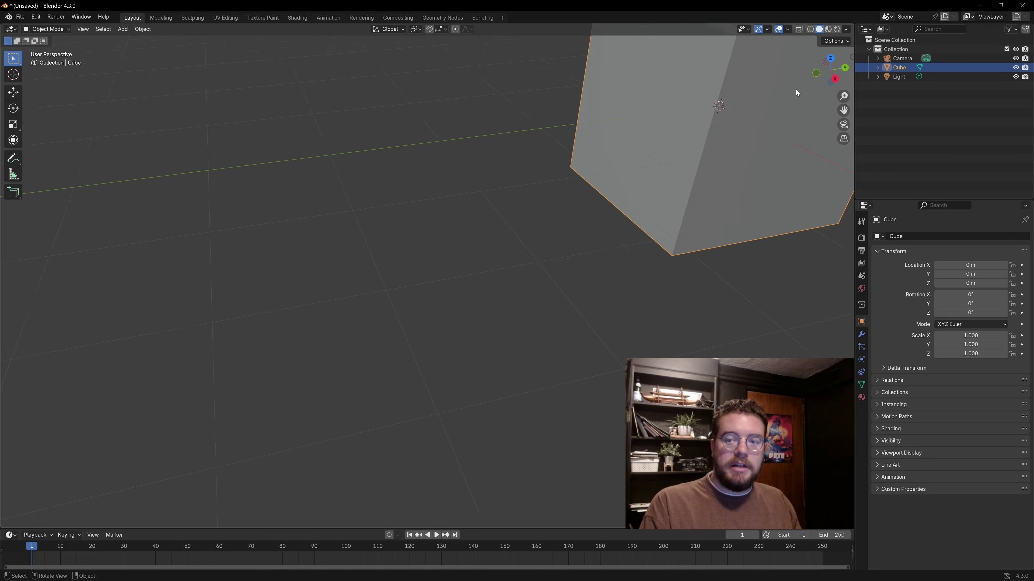
pyautogui.scroll(-2, 795, 89)
pyautogui.scroll(5, 796, 89)
pyautogui.keyDown('shift'); pyautogui.moveTo(753, 142); pyautogui.dragTo(554, 333, button='middle'); pyautogui.keyUp('shift')
pyautogui.scroll(4, 575, 184)
pyautogui.moveTo(575, 185); pyautogui.dragTo(563, 205, button='middle')
# Step: Review the orbit and zoom settings in the navigation preferences
pyautogui.click(36, 16)
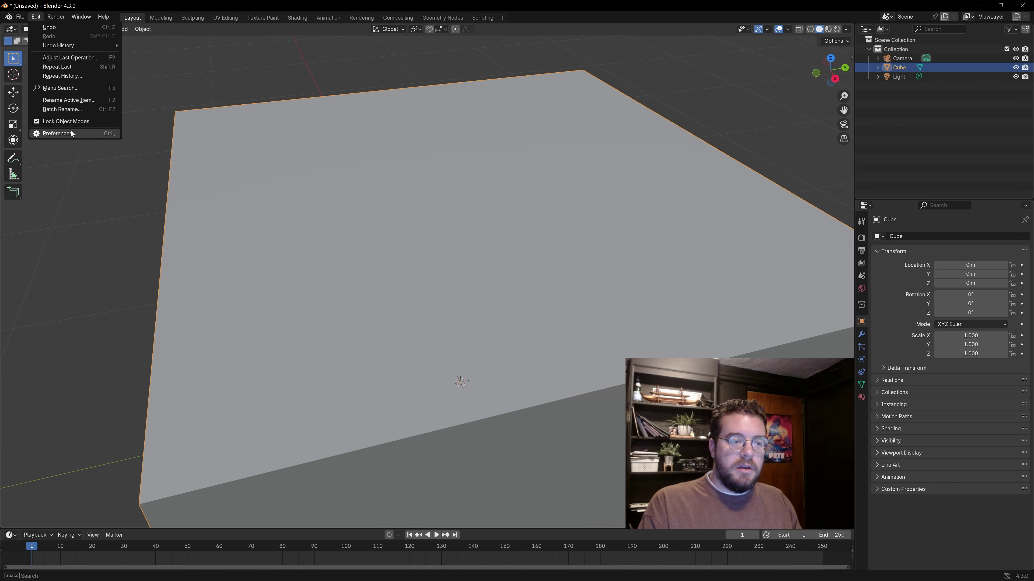
pyautogui.click(71, 131)
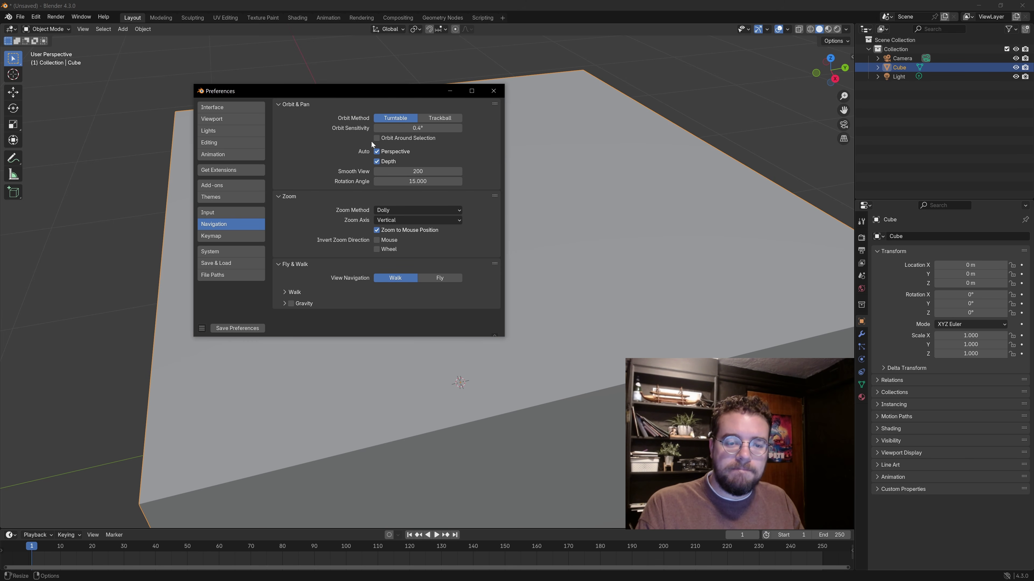
pyautogui.click(494, 93)
# Step: Examine how the view orbits, pans and zooms around the cube's corners, ending with the whole cube and camera in view
pyautogui.moveTo(580, 199); pyautogui.dragTo(759, 140, button='middle')
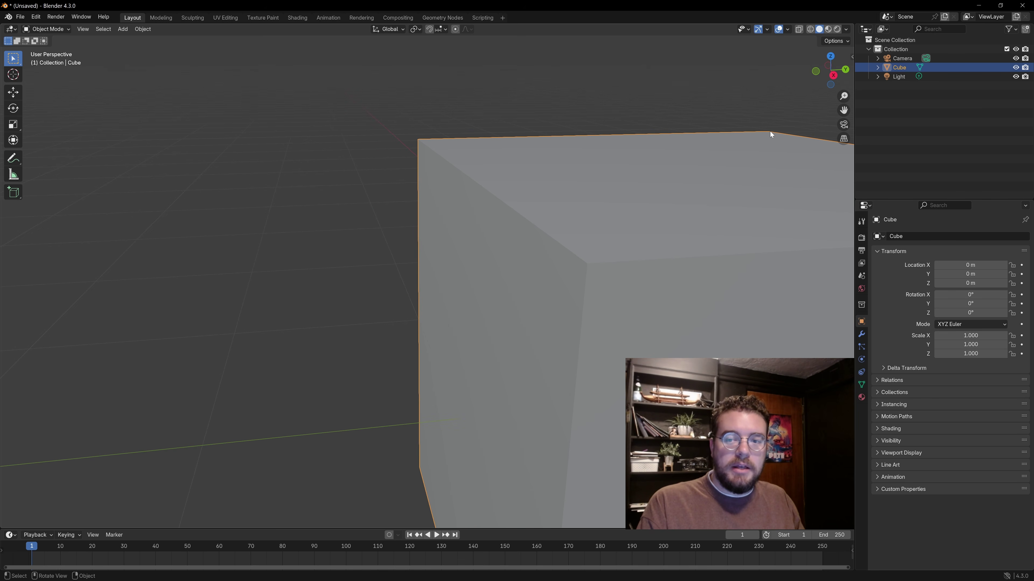
pyautogui.moveTo(766, 136)
pyautogui.mouseDown(button='middle')
pyautogui.moveTo(738, 157)
pyautogui.moveTo(620, 162)
pyautogui.moveTo(610, 150)
pyautogui.moveTo(768, 152)
pyautogui.moveTo(769, 135)
pyautogui.mouseUp(button='middle')
pyautogui.moveTo(639, 233); pyautogui.dragTo(285, 220, button='middle')
pyautogui.scroll(-2, 423, 213)
pyautogui.keyDown('shift'); pyautogui.moveTo(501, 193); pyautogui.dragTo(538, 258, button='middle'); pyautogui.keyUp('shift')
pyautogui.scroll(2, 509, 228)
pyautogui.scroll(-2, 525, 239)
pyautogui.keyDown('shift'); pyautogui.moveTo(514, 221); pyautogui.dragTo(528, 205, button='middle'); pyautogui.keyUp('shift')
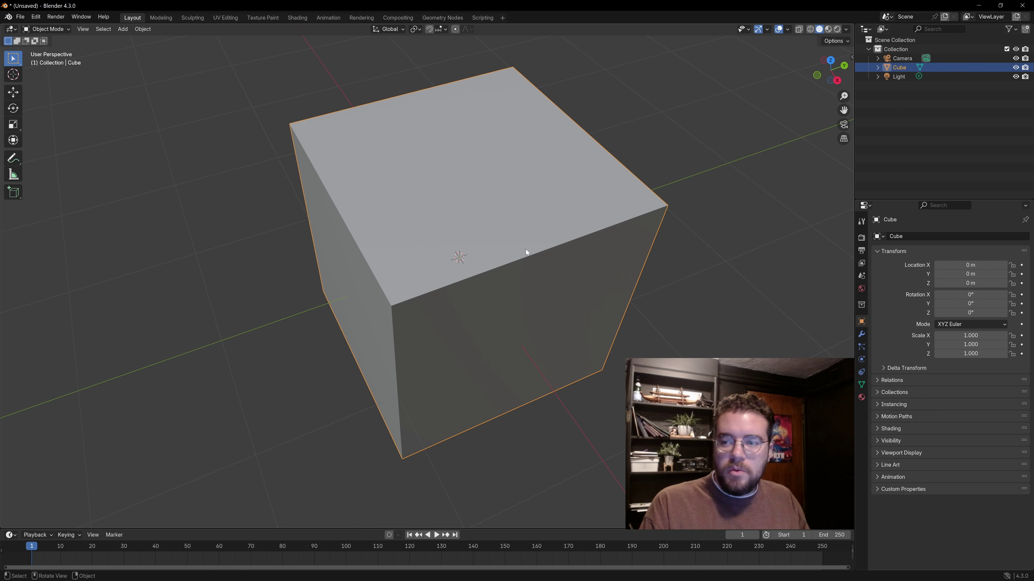
pyautogui.scroll(-1, 525, 249)
pyautogui.scroll(-6, 525, 249)
pyautogui.moveTo(501, 259); pyautogui.dragTo(441, 300, button='middle')
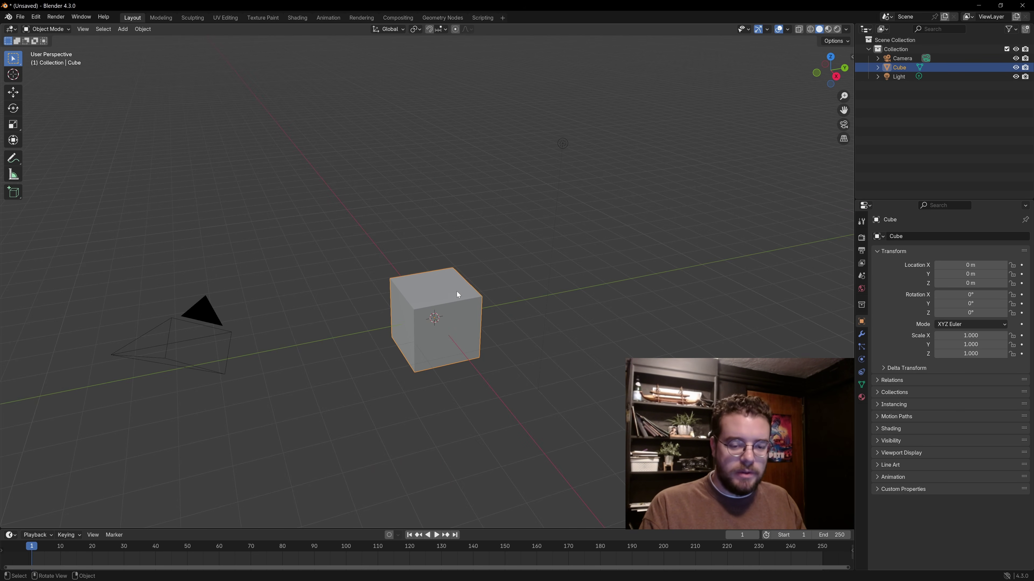
pyautogui.keyDown('shift'); pyautogui.moveTo(455, 303); pyautogui.dragTo(454, 276, button='middle'); pyautogui.keyUp('shift')
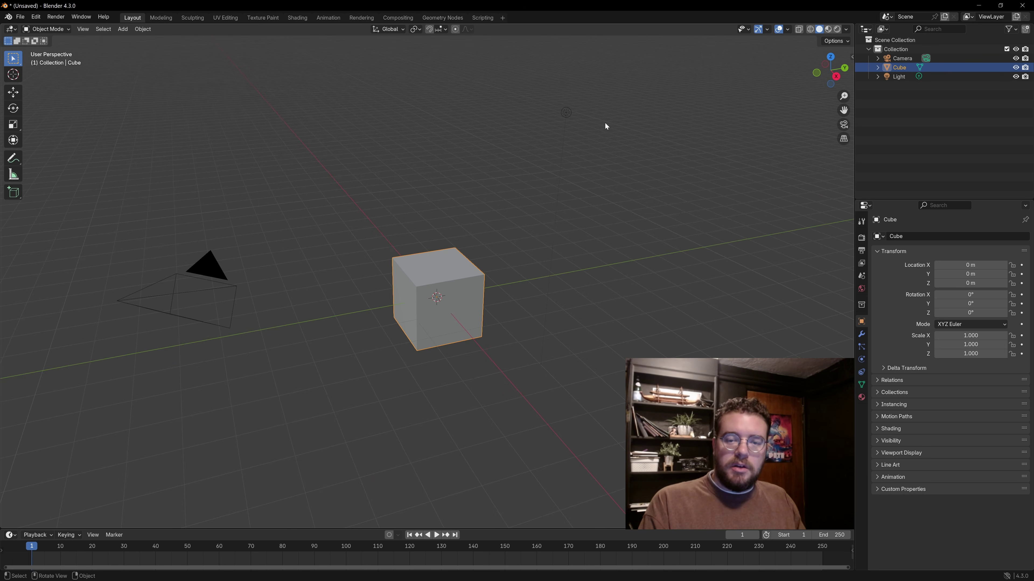
# Step: Select the light, the cube and the camera individually in the viewport, and clear the selection
pyautogui.click(567, 114)
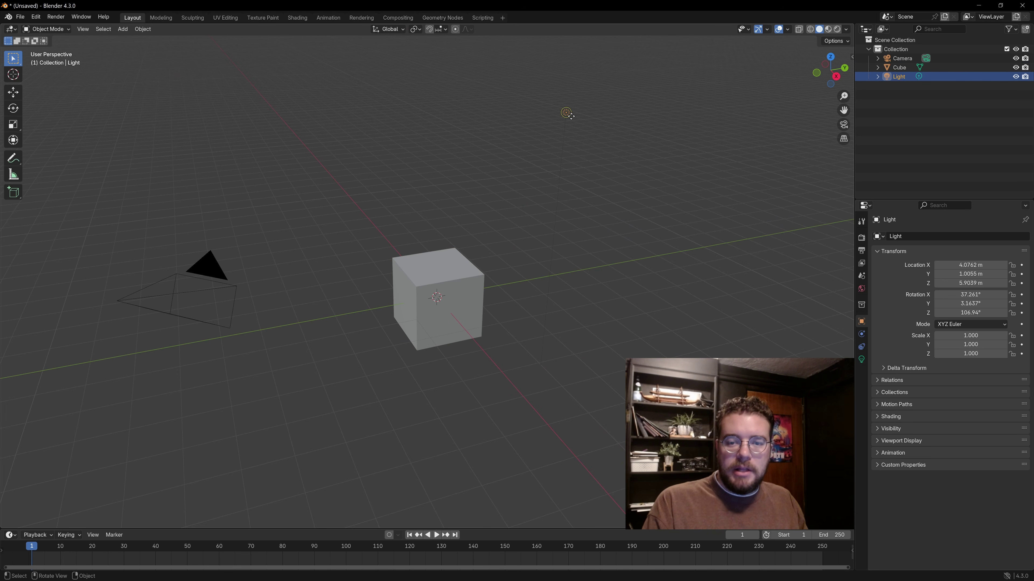
pyautogui.click(450, 264)
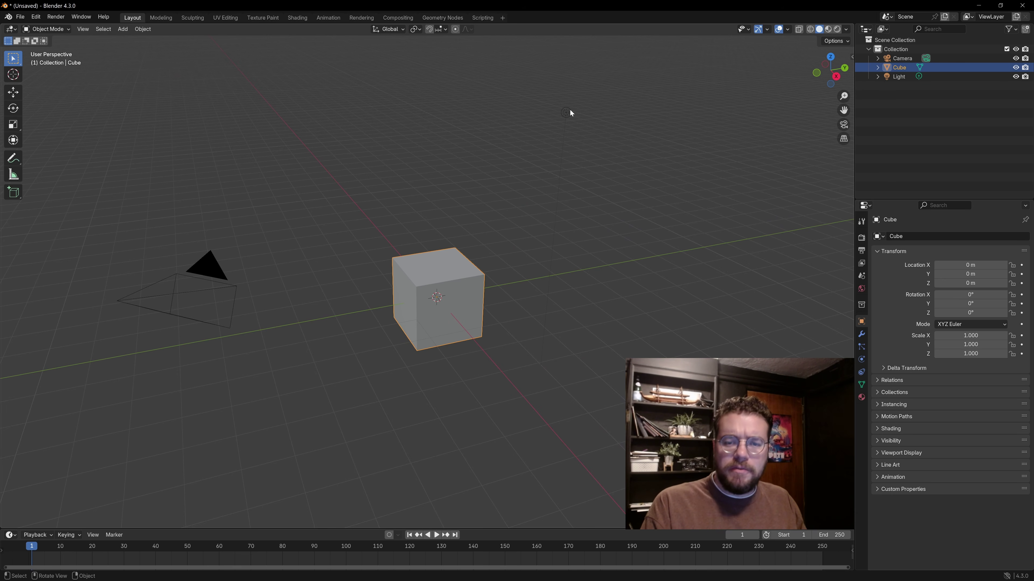
pyautogui.click(569, 109)
pyautogui.click(211, 271)
pyautogui.click(419, 270)
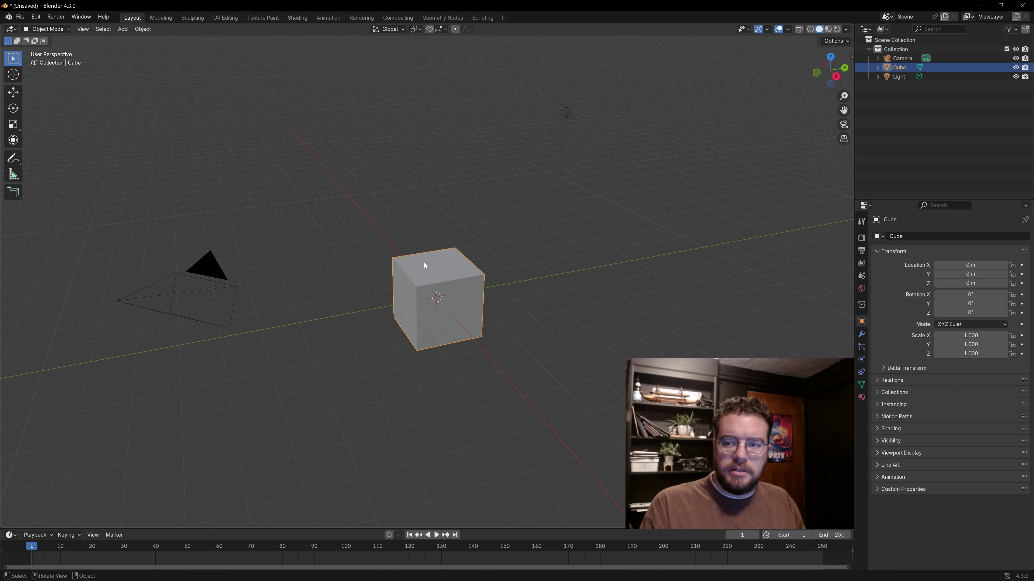
pyautogui.click(566, 114)
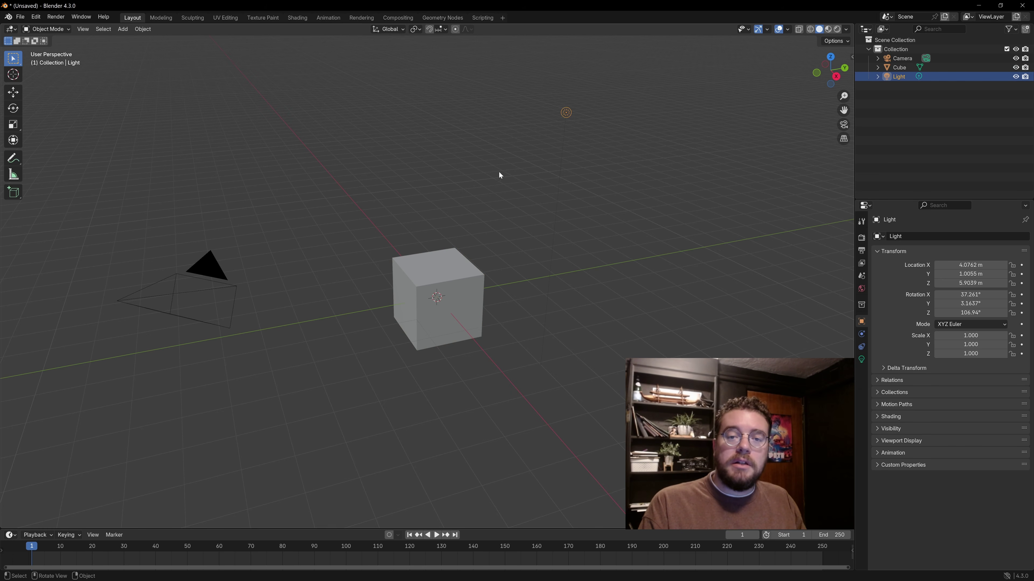
pyautogui.click(455, 257)
pyautogui.click(219, 269)
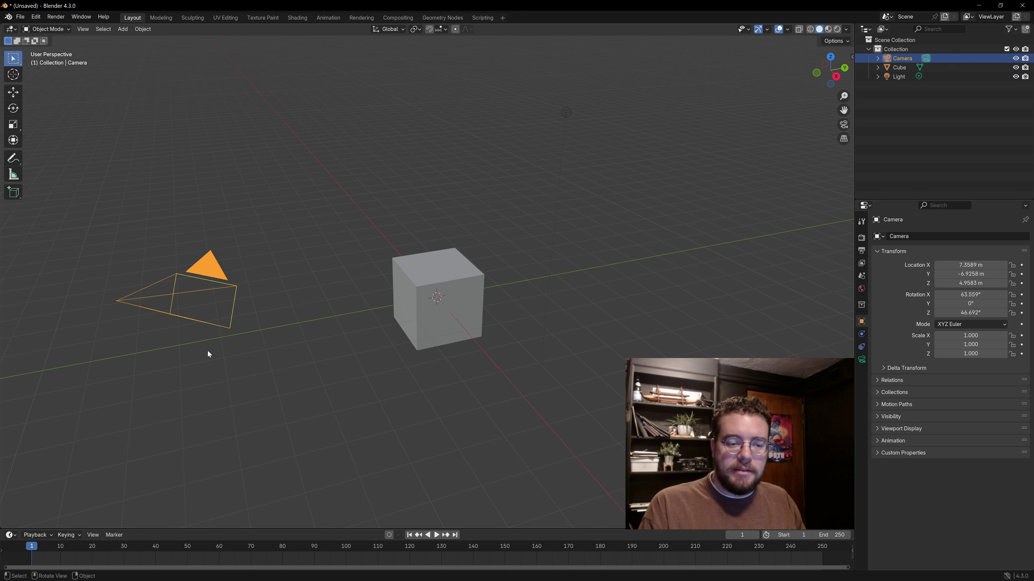
pyautogui.click(467, 144)
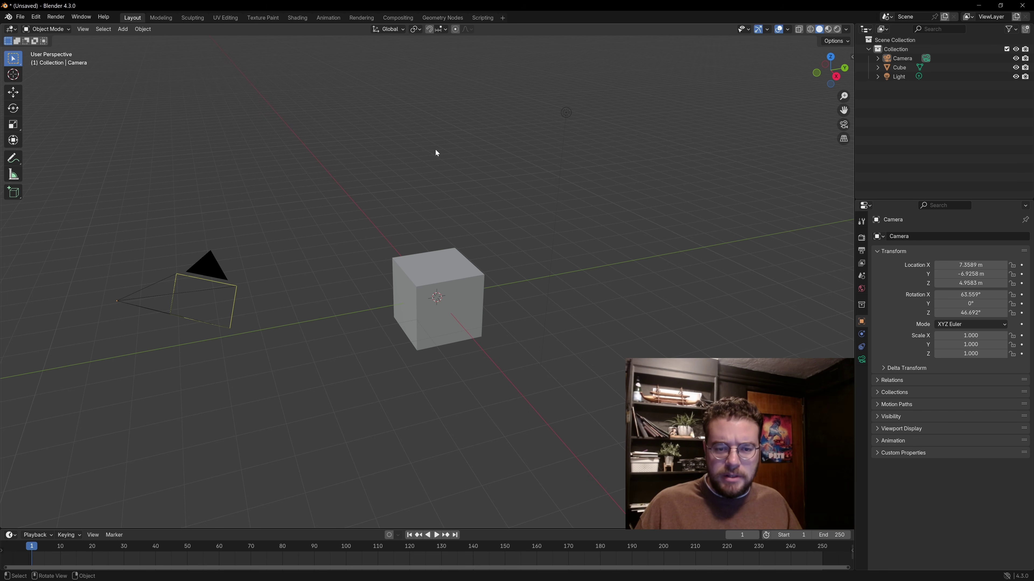
# Step: Select all objects in the scene and deselect them all, twice over
pyautogui.press('a')
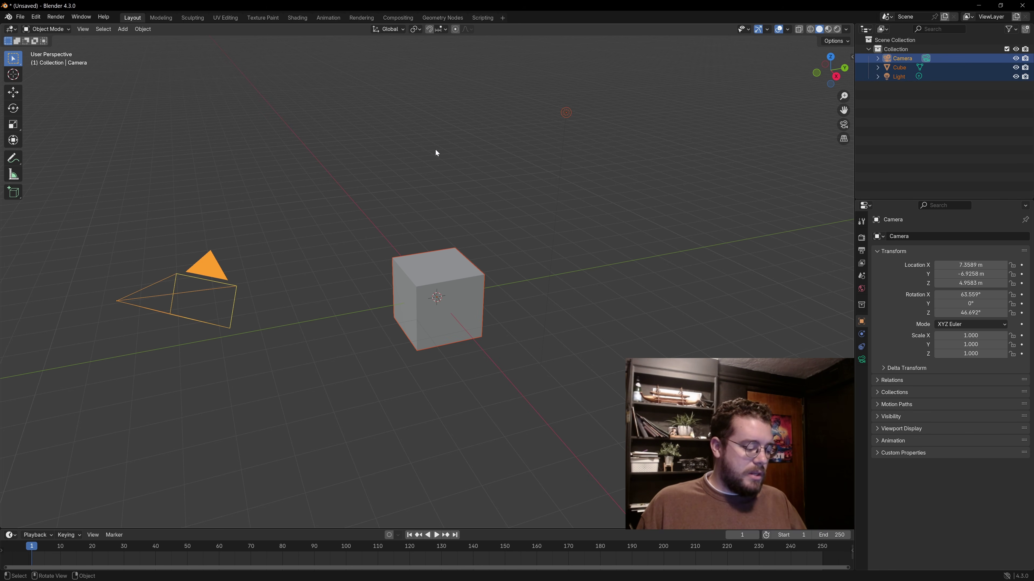
pyautogui.hotkey('alt', 'a')
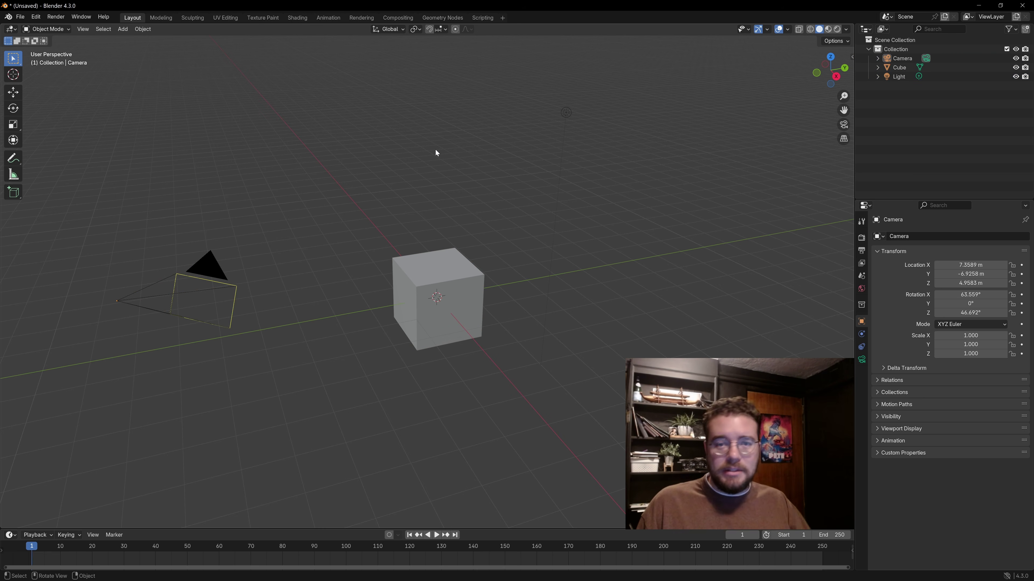
pyautogui.press('a')
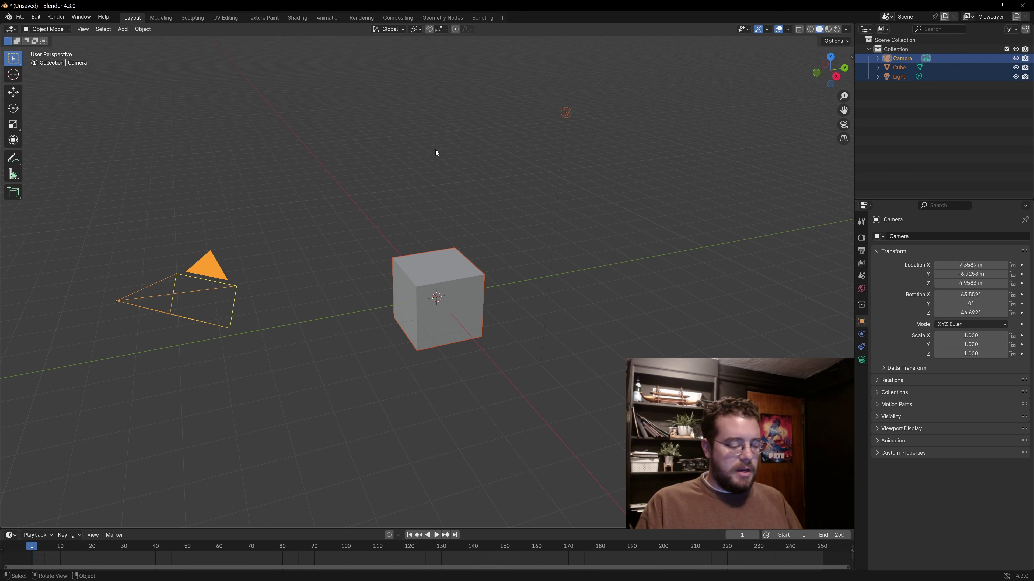
pyautogui.hotkey('alt', 'a')
# Step: Select the cube while viewing it from inside, and deselect everything
pyautogui.moveTo(475, 188)
pyautogui.mouseDown(button='middle')
pyautogui.moveTo(466, 166)
pyautogui.moveTo(462, 184)
pyautogui.mouseUp(button='middle')
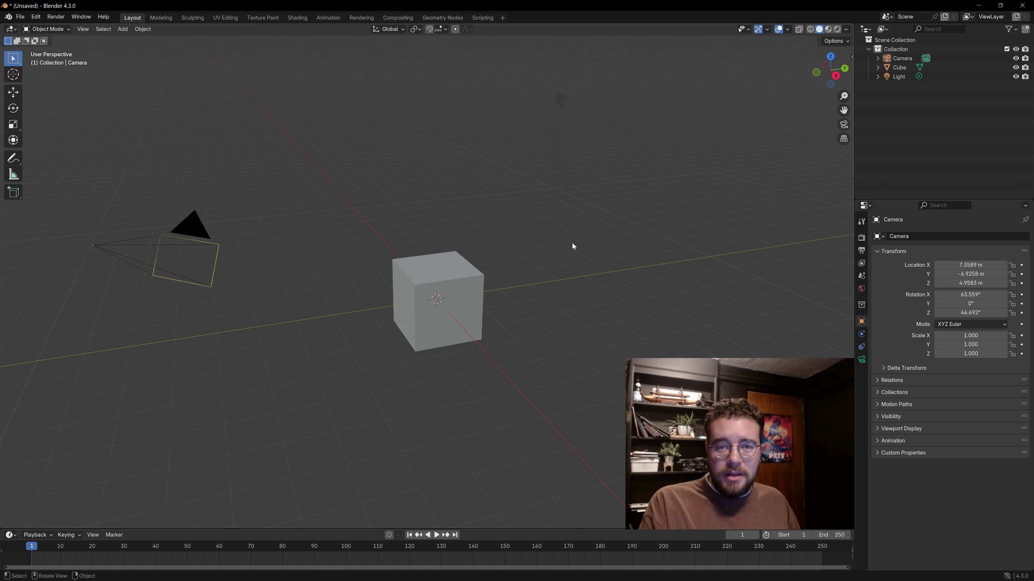
pyautogui.scroll(10, 539, 253)
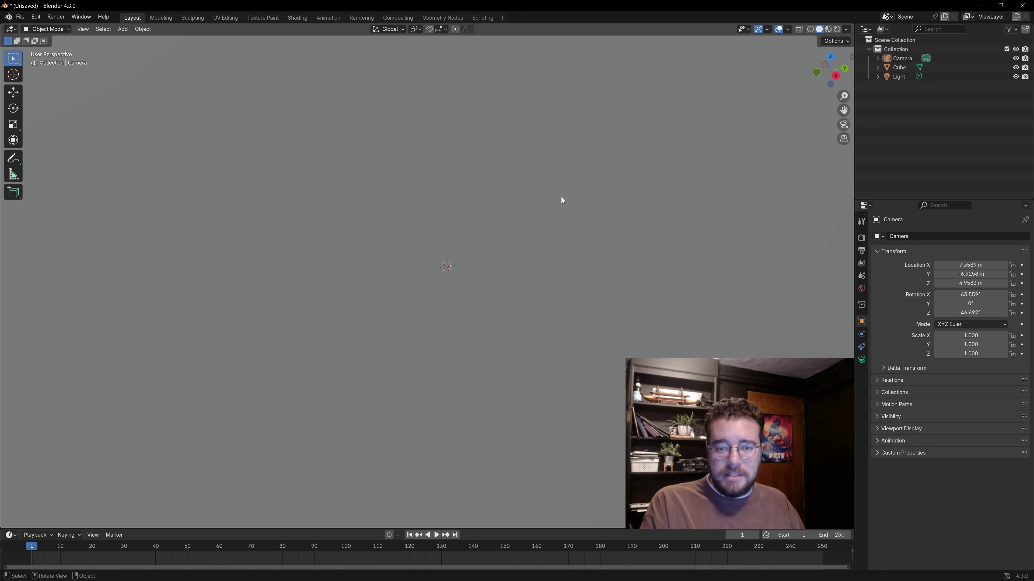
pyautogui.moveTo(517, 193); pyautogui.dragTo(341, 247, button='middle')
pyautogui.click(533, 307)
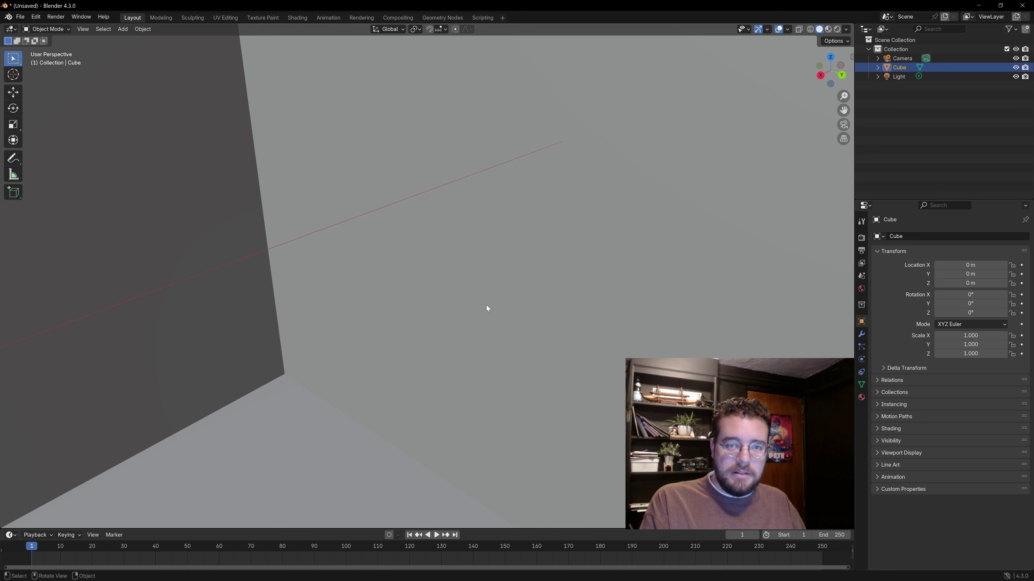
pyautogui.scroll(-10, 491, 297)
pyautogui.hotkey('alt', 'a')
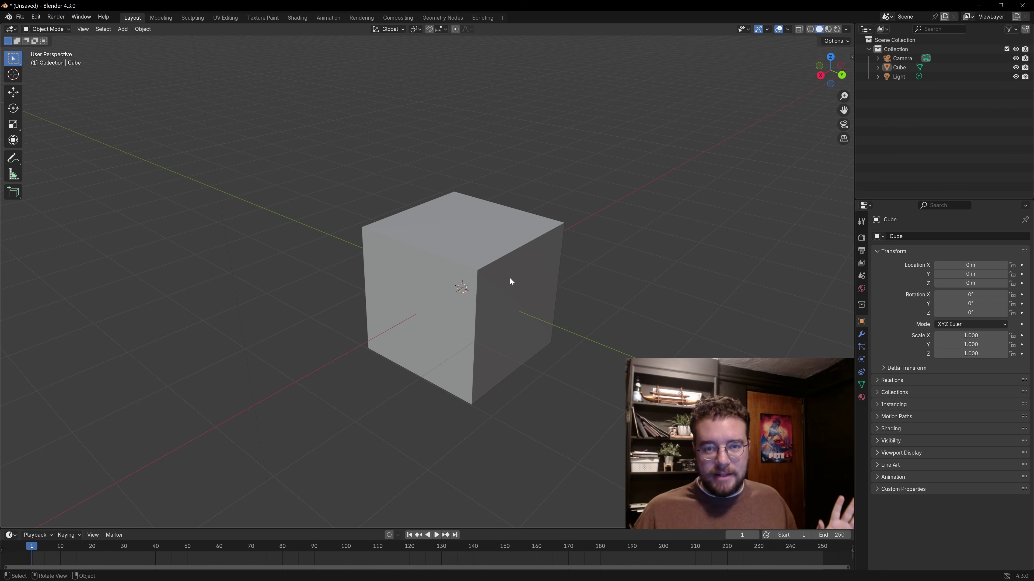
# Step: Switch to Select Circle and brush over the cube, followed by a separate selection of the light and camera
pyautogui.scroll(-6, 552, 321)
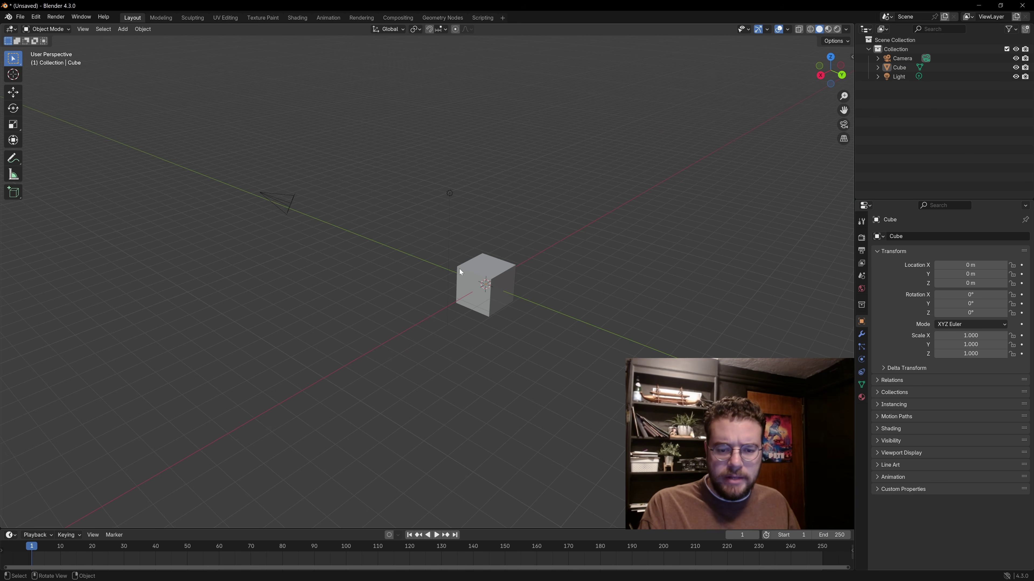
pyautogui.moveTo(475, 271); pyautogui.dragTo(535, 271, button='middle')
pyautogui.scroll(1, 457, 277)
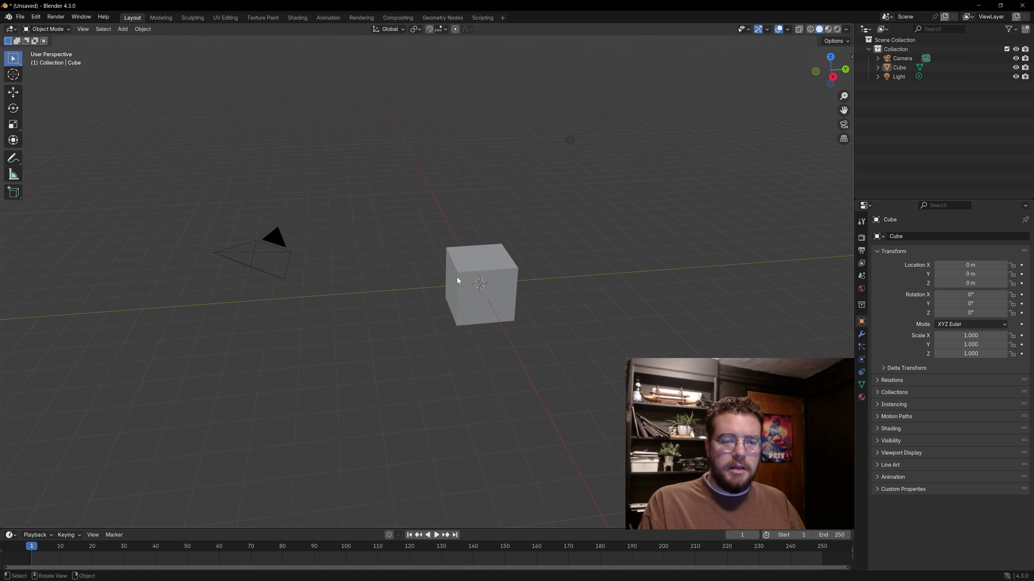
pyautogui.scroll(1, 458, 277)
pyautogui.keyDown('shift'); pyautogui.moveTo(457, 278); pyautogui.dragTo(423, 283, button='middle'); pyautogui.keyUp('shift')
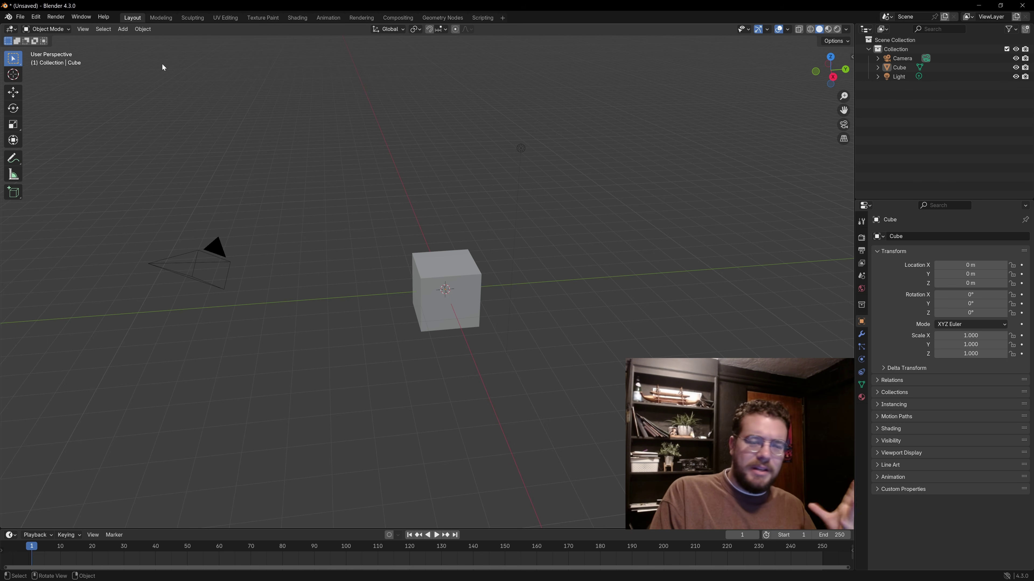
pyautogui.click(14, 61)
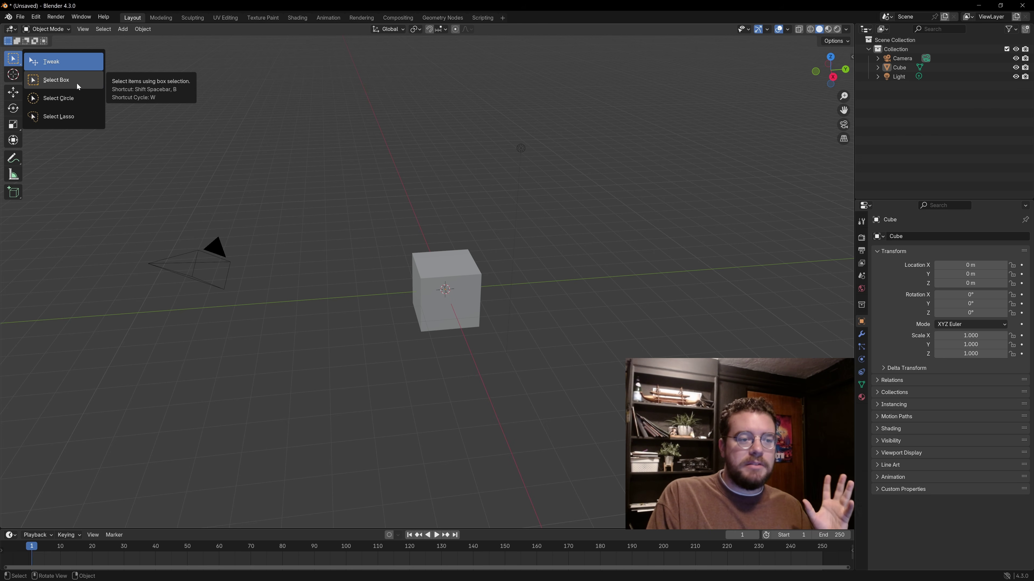
pyautogui.click(88, 99)
pyautogui.moveTo(256, 150)
pyautogui.mouseDown()
pyautogui.moveTo(380, 271)
pyautogui.moveTo(454, 267)
pyautogui.mouseUp()
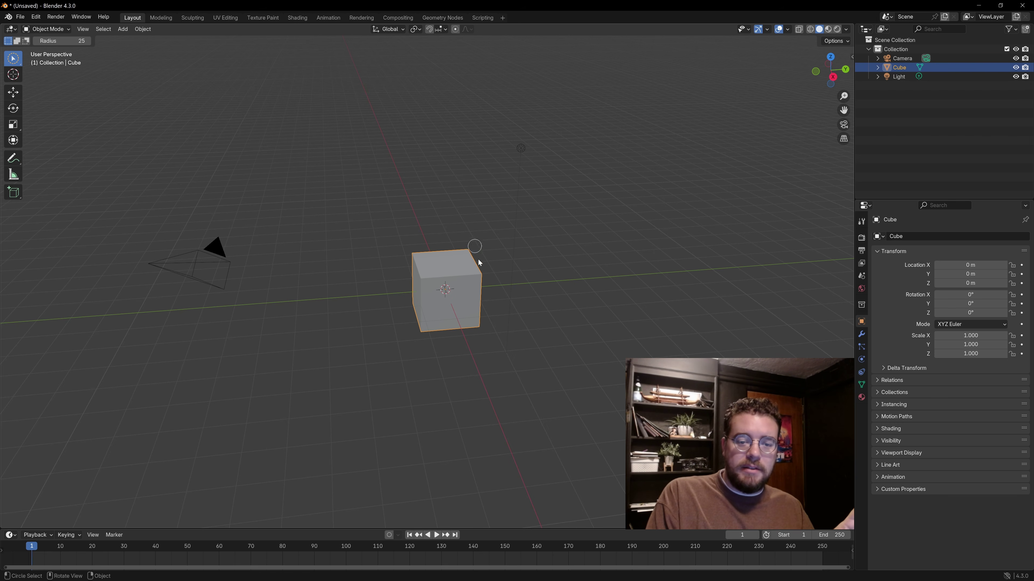
pyautogui.click(544, 155)
pyautogui.moveTo(543, 154)
pyautogui.mouseDown()
pyautogui.moveTo(234, 262)
pyautogui.moveTo(195, 297)
pyautogui.mouseUp()
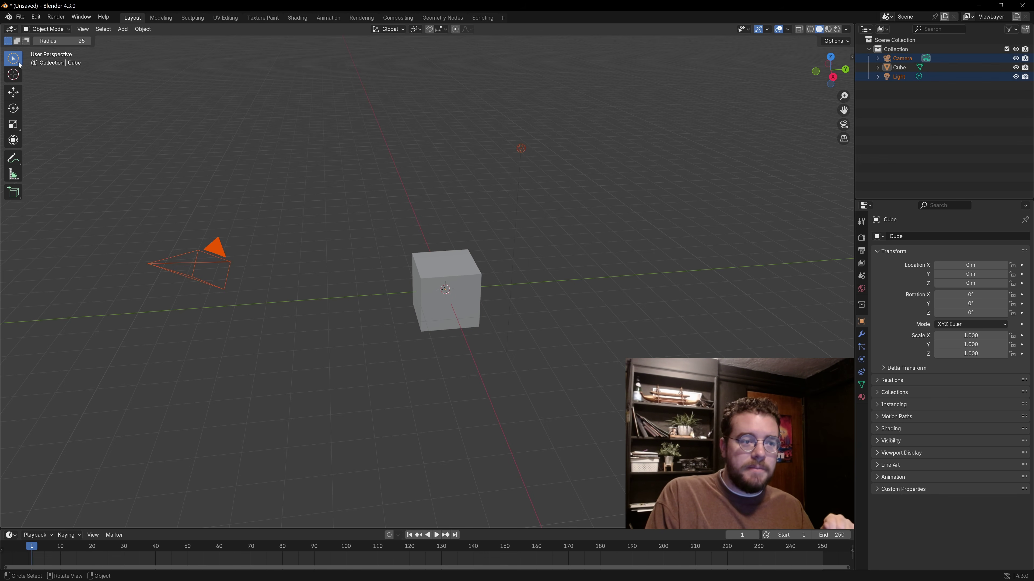
# Step: Switch to Select Lasso and draw freehand loops in the viewport, ending with only the light selected
pyautogui.click(14, 60)
pyautogui.click(92, 124)
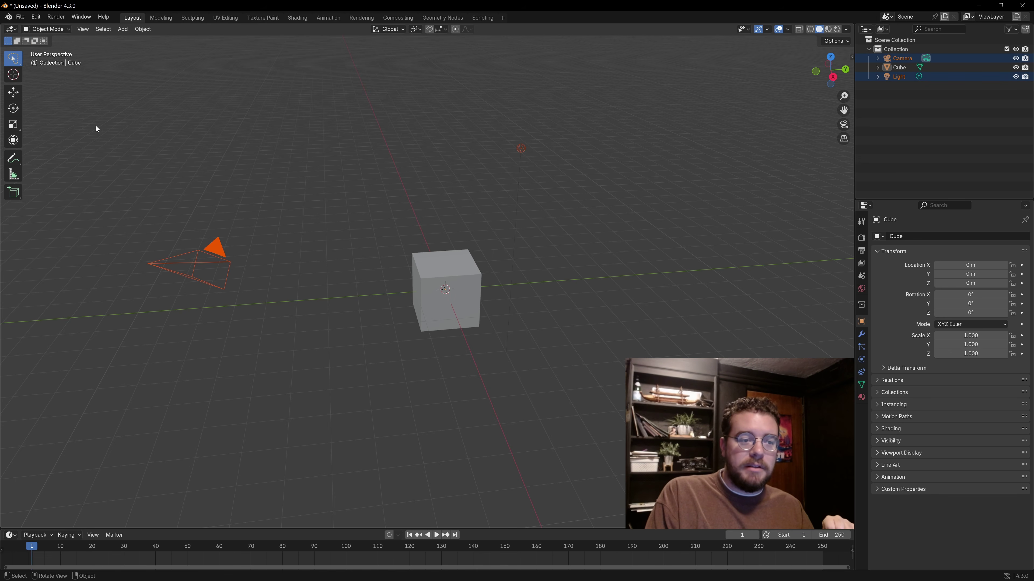
pyautogui.moveTo(594, 195)
pyautogui.mouseDown()
pyautogui.moveTo(441, 143)
pyautogui.moveTo(189, 147)
pyautogui.moveTo(138, 396)
pyautogui.moveTo(486, 507)
pyautogui.moveTo(734, 260)
pyautogui.moveTo(743, 175)
pyautogui.mouseUp()
pyautogui.moveTo(644, 176)
pyautogui.mouseDown()
pyautogui.moveTo(413, 273)
pyautogui.moveTo(206, 444)
pyautogui.moveTo(407, 432)
pyautogui.mouseUp()
pyautogui.moveTo(671, 149); pyautogui.dragTo(475, 227)
# Step: Switch to Select Box and box-select all three objects, followed by a smaller box covering only the cube and light
pyautogui.click(19, 59)
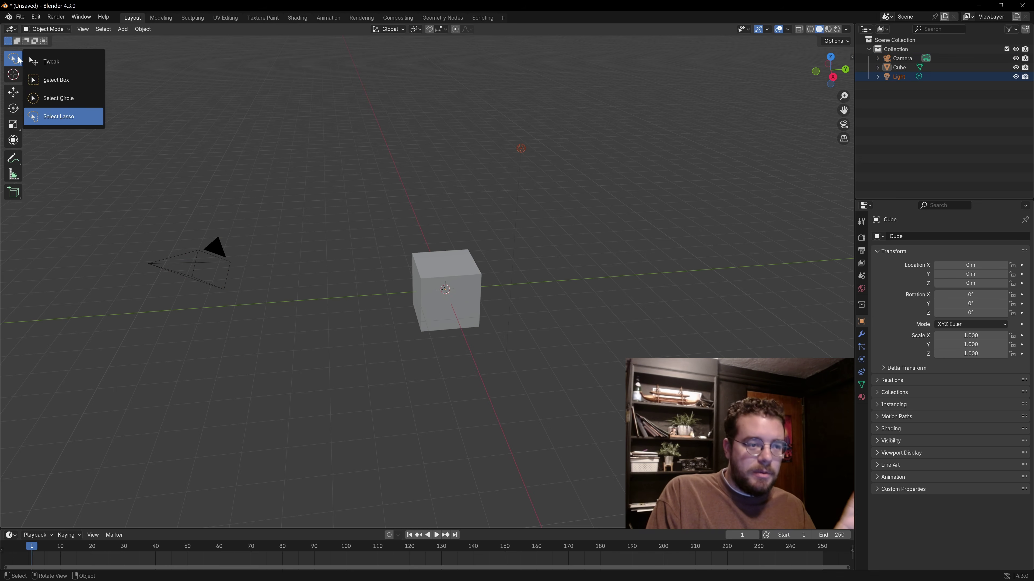
pyautogui.click(62, 80)
pyautogui.moveTo(651, 95); pyautogui.dragTo(272, 484)
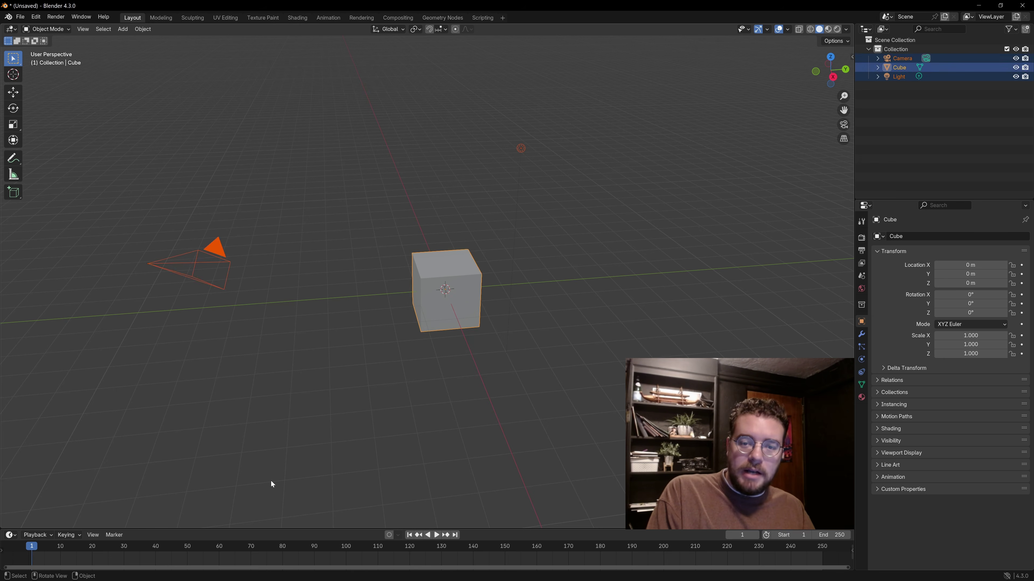
pyautogui.moveTo(628, 66); pyautogui.dragTo(260, 408)
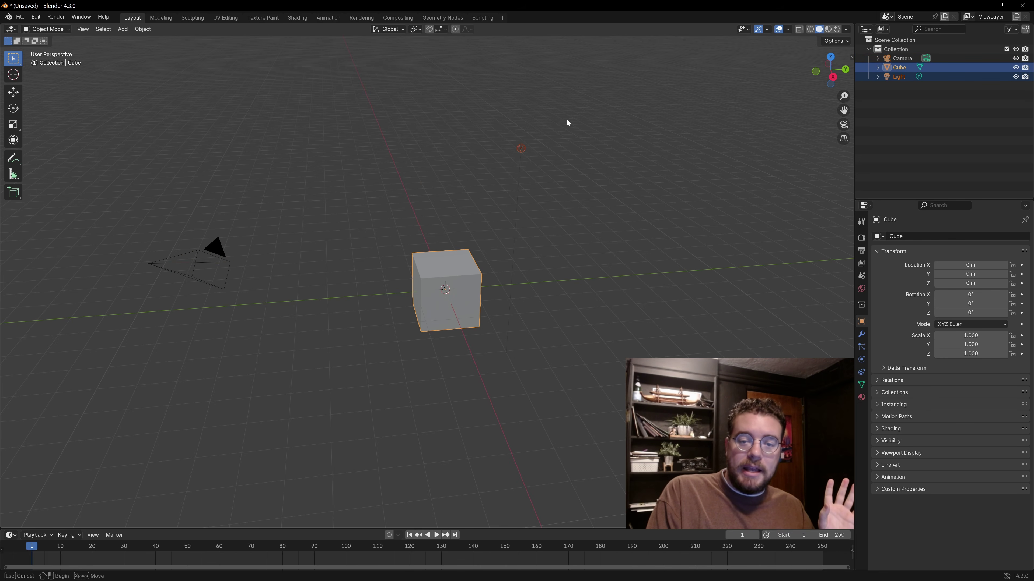
# Step: Select the light and add the cube and the camera to the selection
pyautogui.click(521, 150)
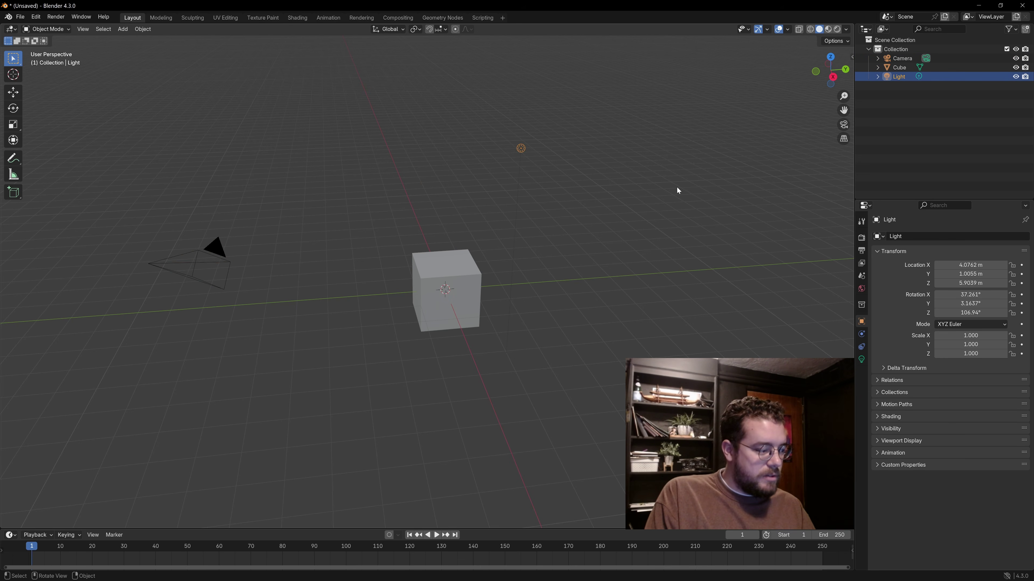
pyautogui.keyDown('shift'); pyautogui.click(458, 280); pyautogui.keyUp('shift')
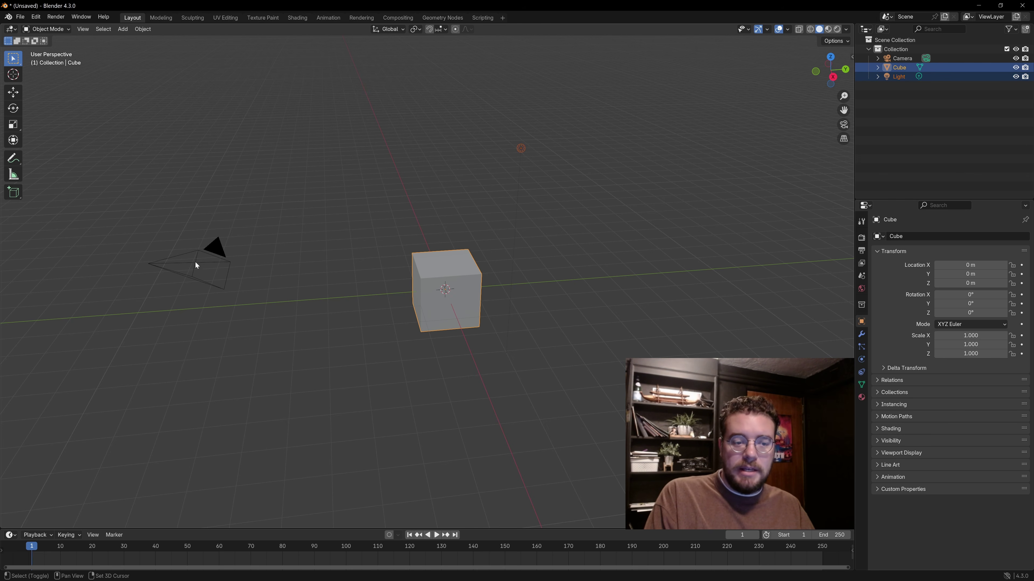
pyautogui.keyDown('shift'); pyautogui.click(207, 248); pyautogui.keyUp('shift')
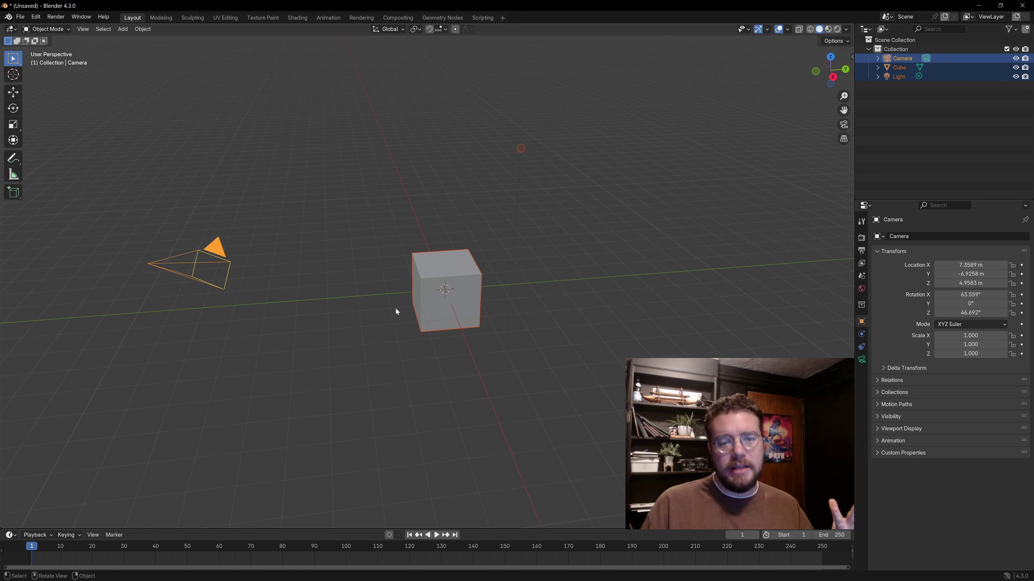
# Step: Clear the multi-object selection, select the cube alone, and switch the selection to the light
pyautogui.click(387, 254)
pyautogui.click(435, 259)
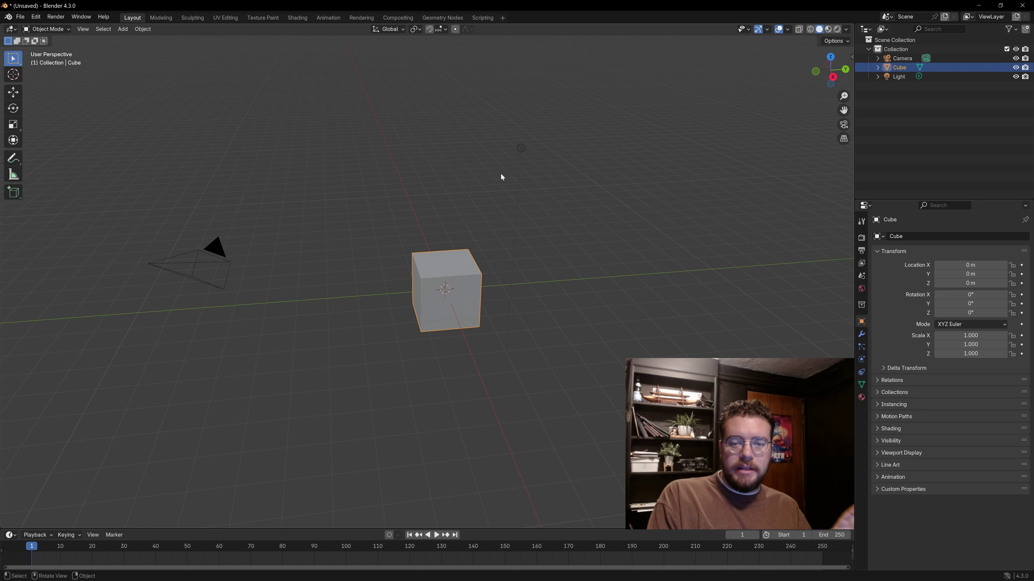
pyautogui.click(521, 149)
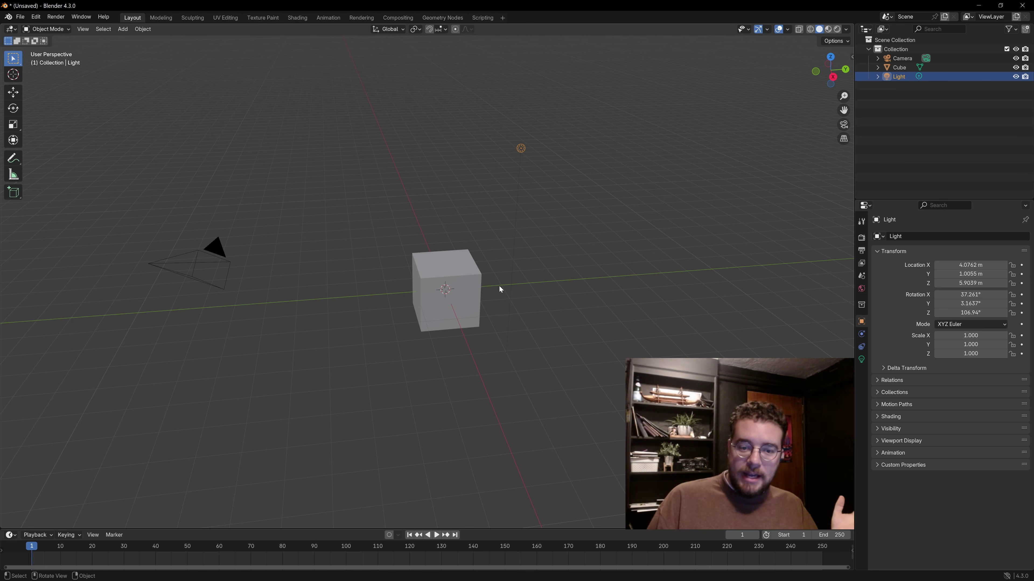
# Step: Walk the view into the cube and, from inside it, select the cube and the camera in turn in the Outliner
pyautogui.hotkey('shift', '`')
pyautogui.press('w')
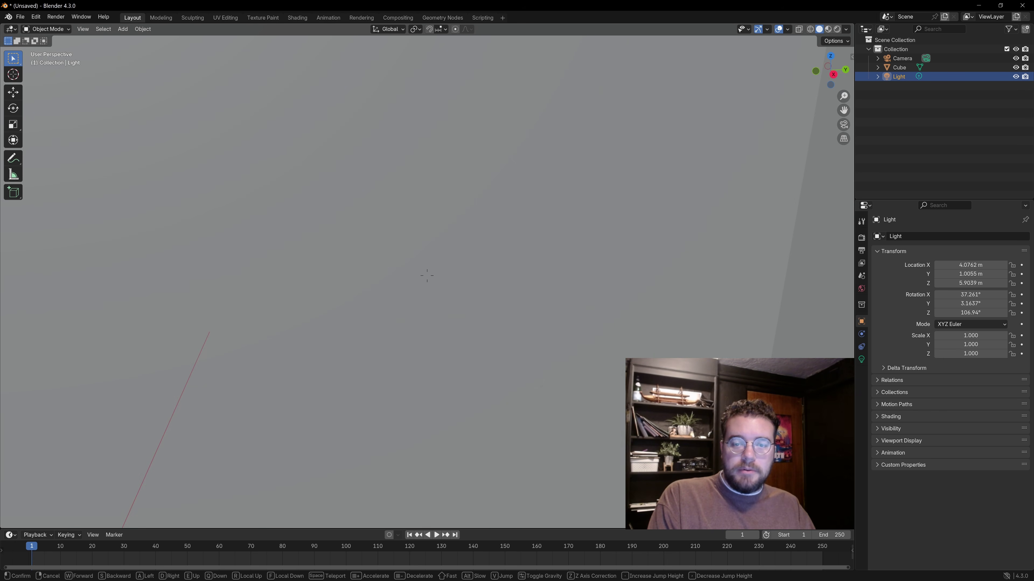
pyautogui.click(427, 276)
pyautogui.moveTo(595, 324); pyautogui.dragTo(559, 235, button='middle')
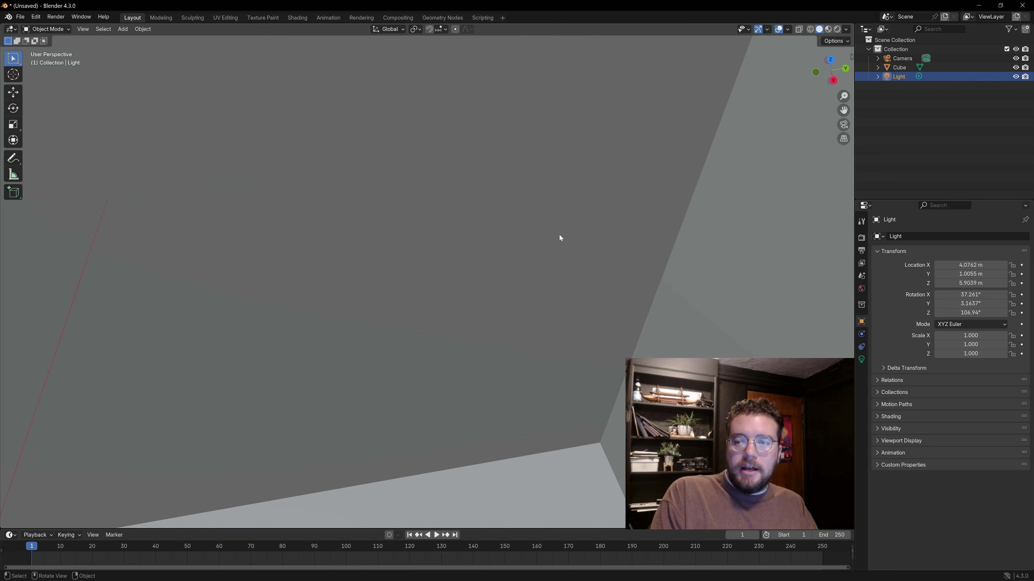
pyautogui.moveTo(537, 228); pyautogui.dragTo(559, 199, button='middle')
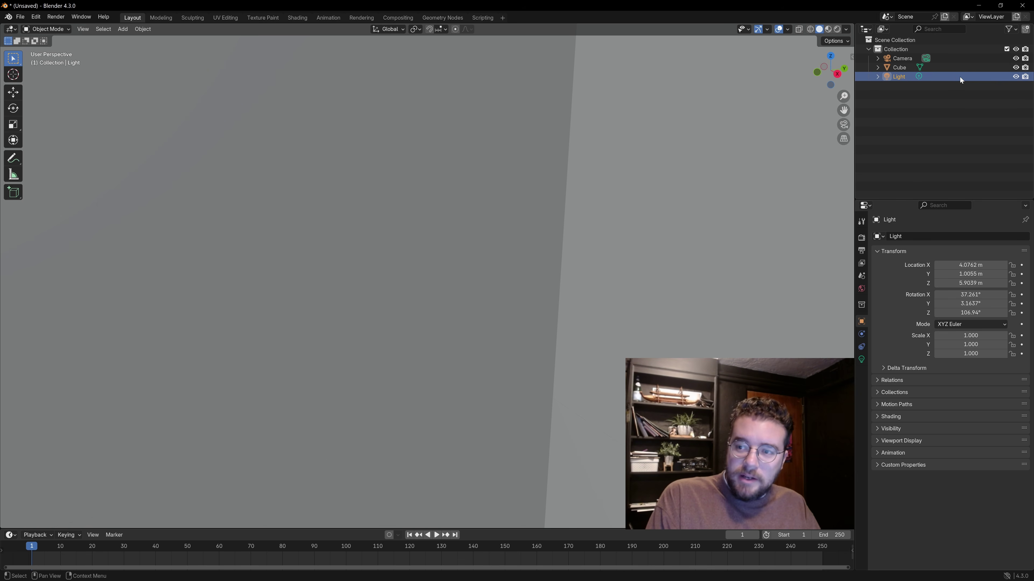
pyautogui.click(962, 68)
pyautogui.click(964, 56)
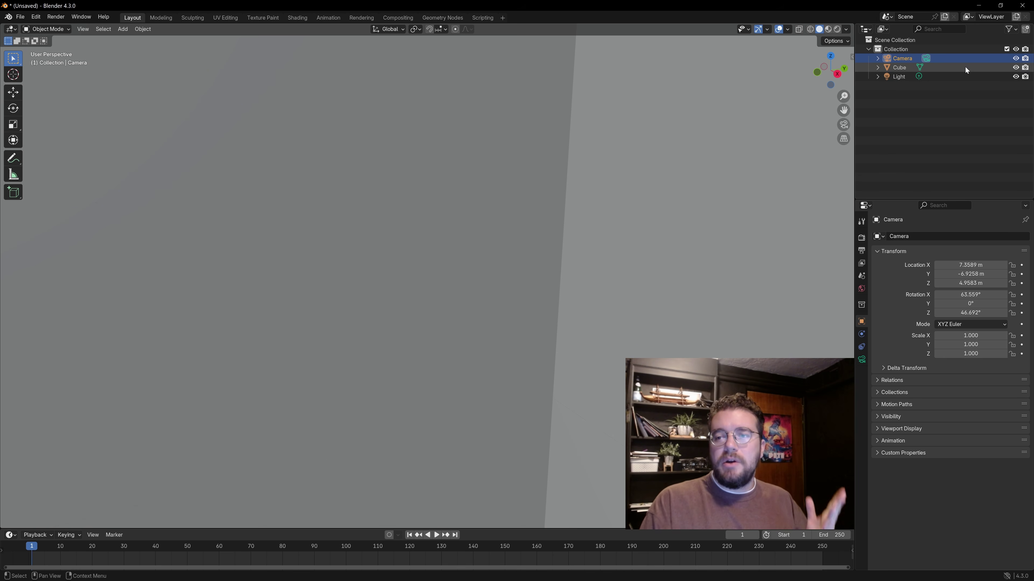
# Step: Select the camera, cube and light together in the Outliner, and reduce the selection to the camera alone
pyautogui.scroll(-10, 474, 209)
pyautogui.moveTo(475, 200); pyautogui.dragTo(512, 199, button='middle')
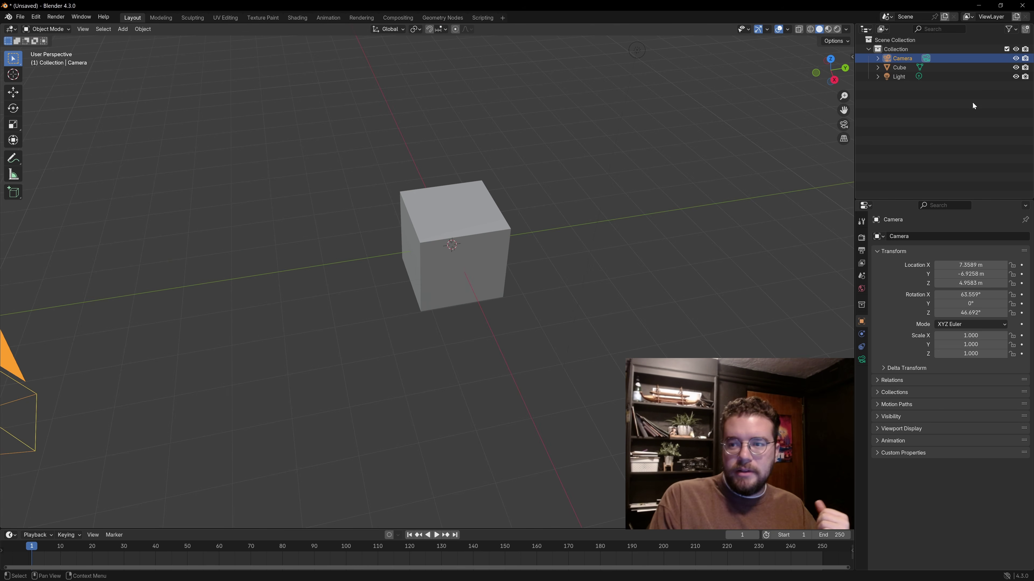
pyautogui.moveTo(962, 110); pyautogui.dragTo(953, 59)
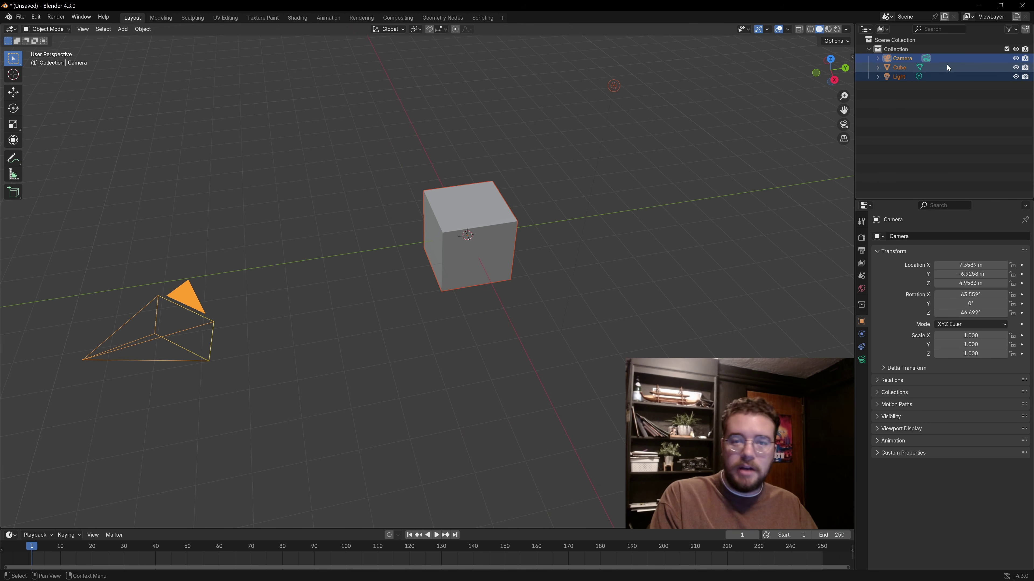
pyautogui.click(963, 60)
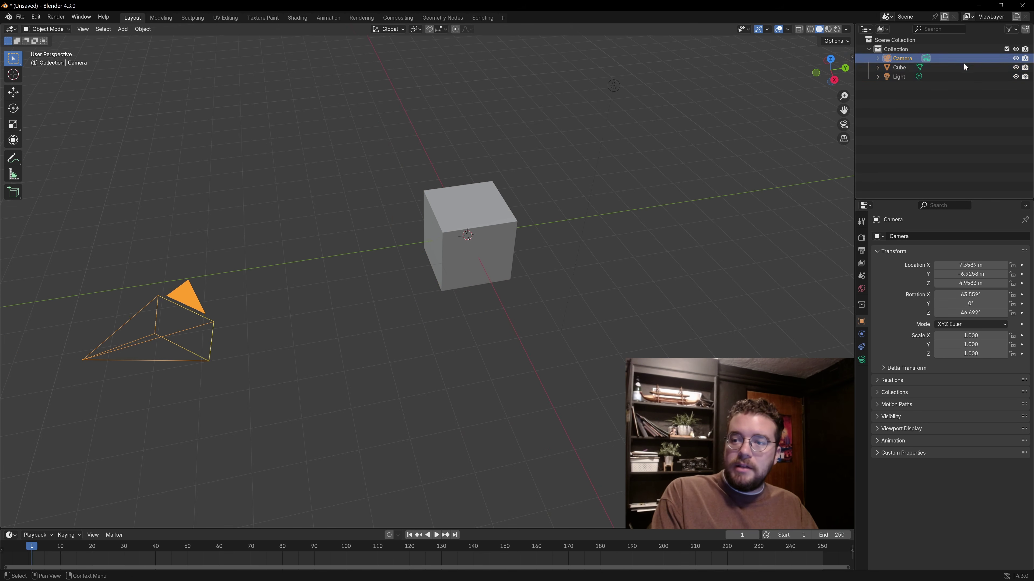
# Step: Add the cube to the camera selection in the Outliner, remove it again, and select the cube alone
pyautogui.keyDown('shift'); pyautogui.click(964, 67); pyautogui.keyUp('shift')
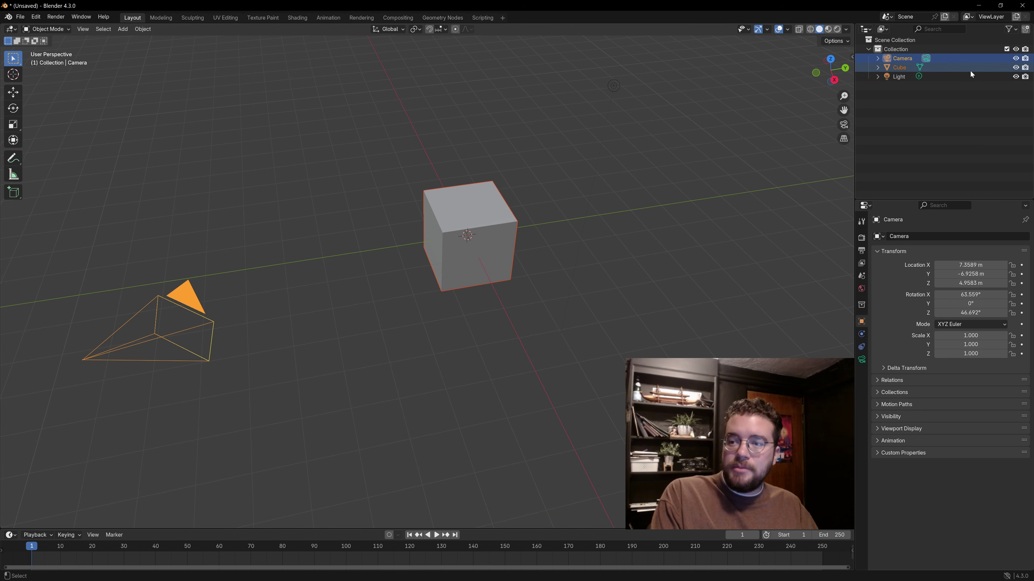
pyautogui.keyDown('ctrl'); pyautogui.click(971, 69); pyautogui.keyUp('ctrl')
pyautogui.keyDown('ctrl'); pyautogui.click(954, 69); pyautogui.keyUp('ctrl')
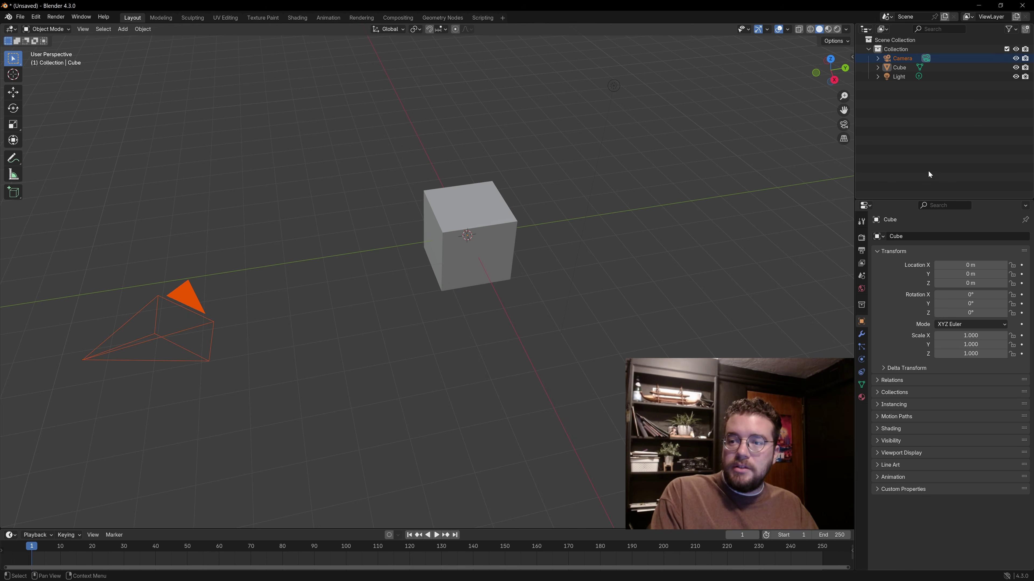
pyautogui.click(959, 69)
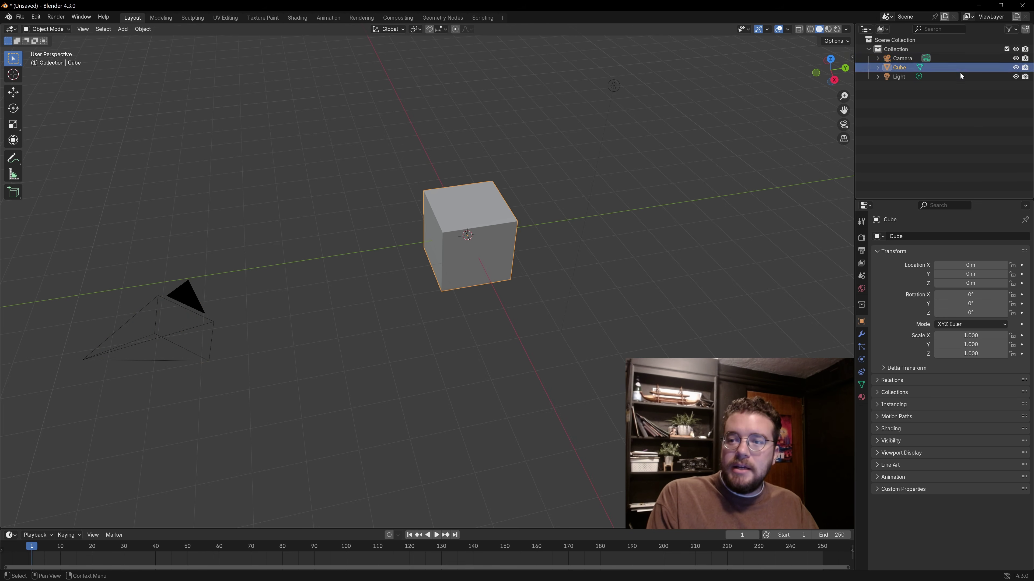
# Step: Range-select all three objects in the Outliner from the camera to the light, and again in reverse from the light to the camera
pyautogui.click(967, 61)
pyautogui.keyDown('shift'); pyautogui.click(969, 76); pyautogui.keyUp('shift')
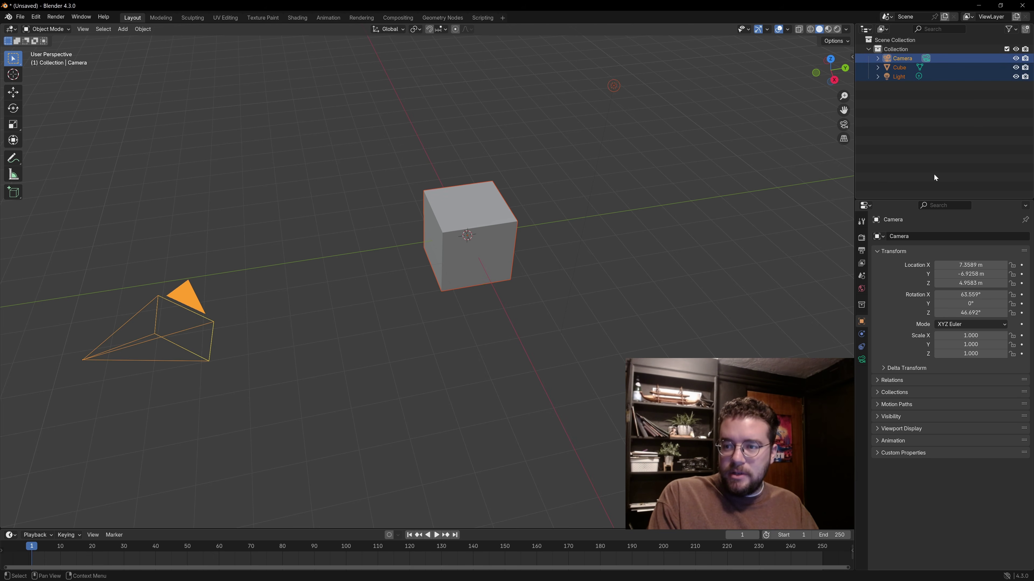
pyautogui.click(950, 59)
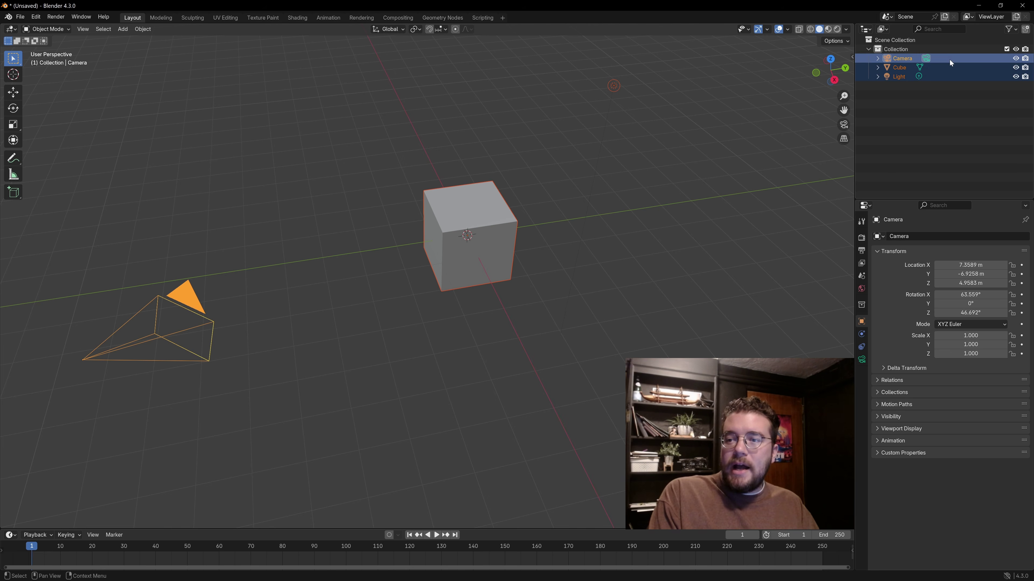
pyautogui.keyDown('shift'); pyautogui.click(953, 76); pyautogui.keyUp('shift')
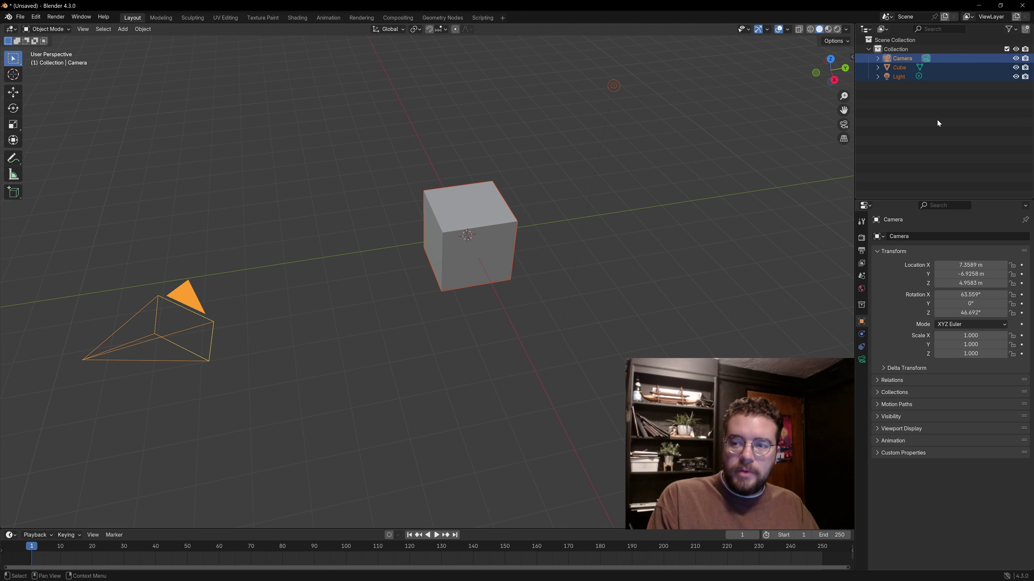
pyautogui.click(957, 77)
pyautogui.keyDown('shift'); pyautogui.click(964, 62); pyautogui.keyUp('shift')
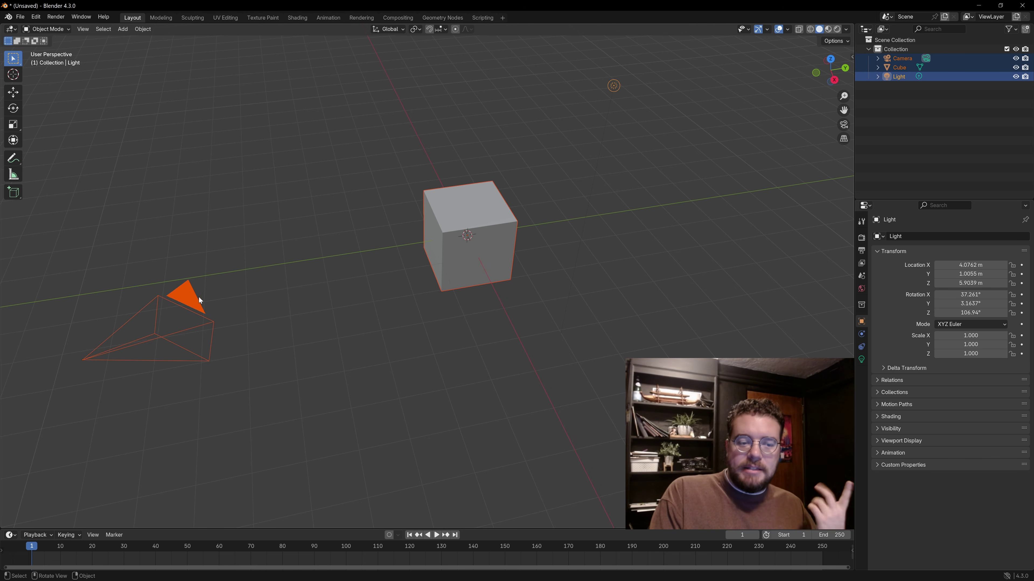
# Step: Select the camera alone in the viewport and add the cube and the light to the selection
pyautogui.click(199, 316)
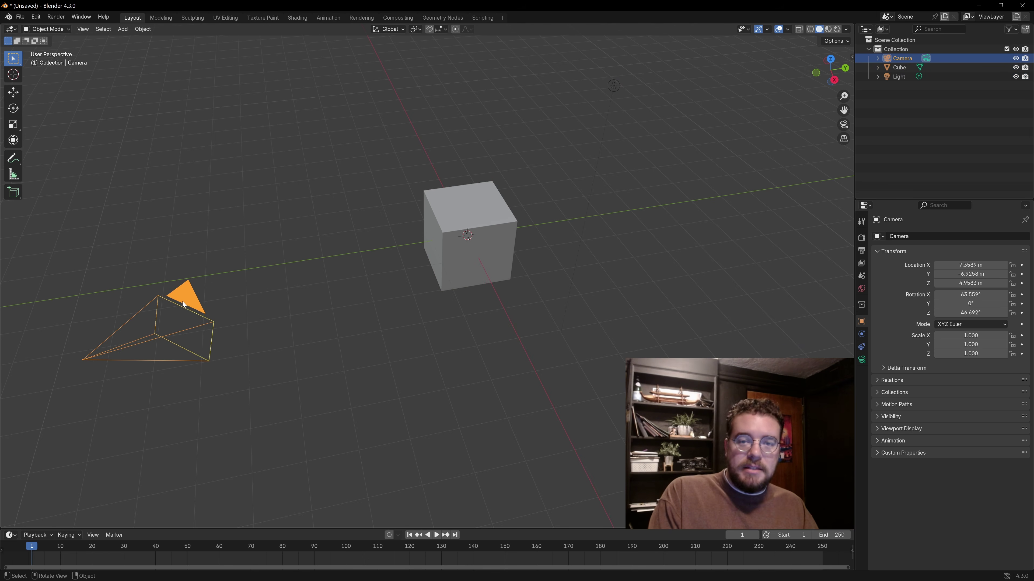
pyautogui.keyDown('shift'); pyautogui.click(468, 214); pyautogui.keyUp('shift')
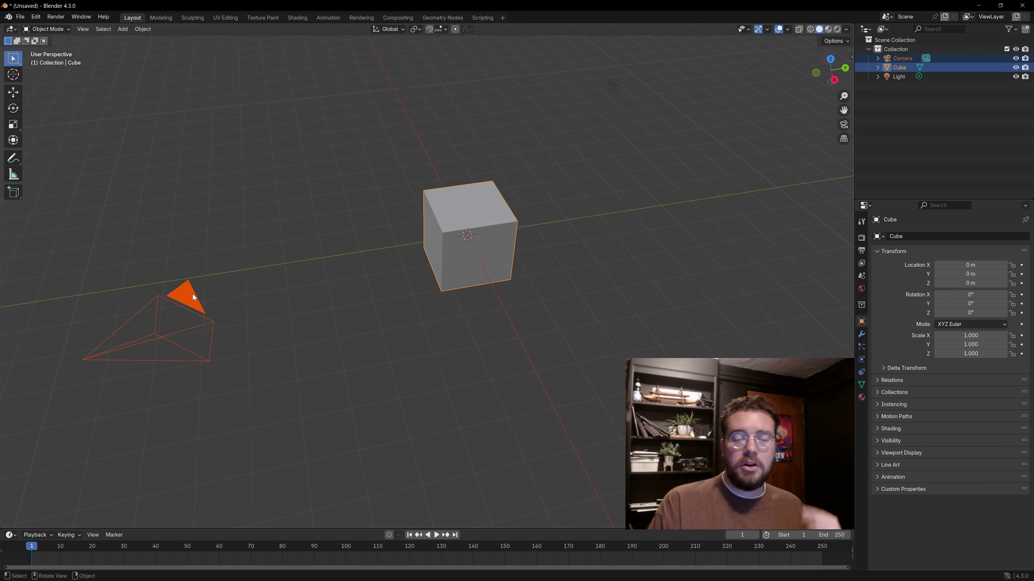
pyautogui.keyDown('shift'); pyautogui.click(617, 89); pyautogui.keyUp('shift')
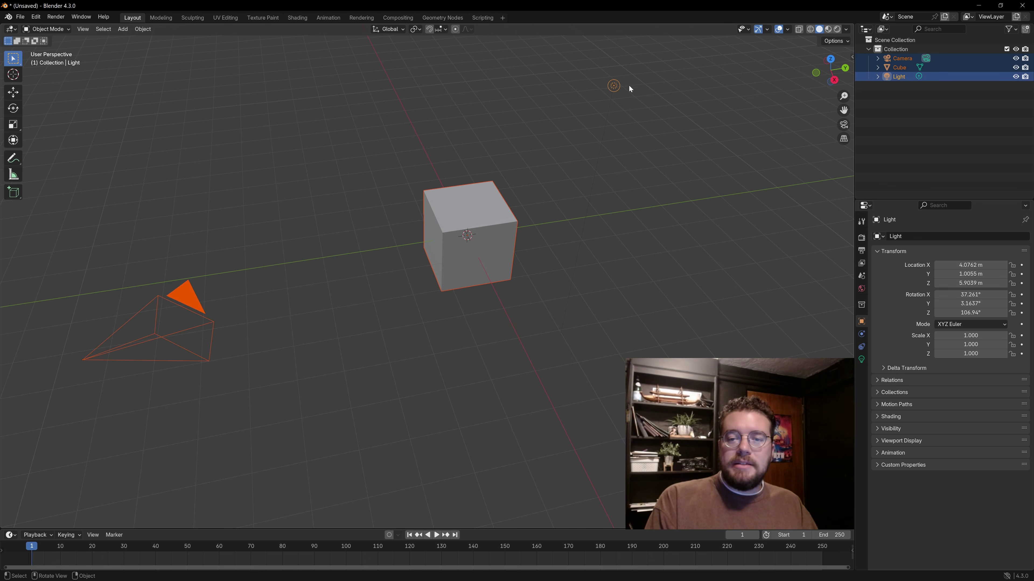
# Step: Make the cube, camera and light the active object in turn within the three-object selection, and clear the selection
pyautogui.keyDown('shift'); pyautogui.click(489, 196); pyautogui.keyUp('shift')
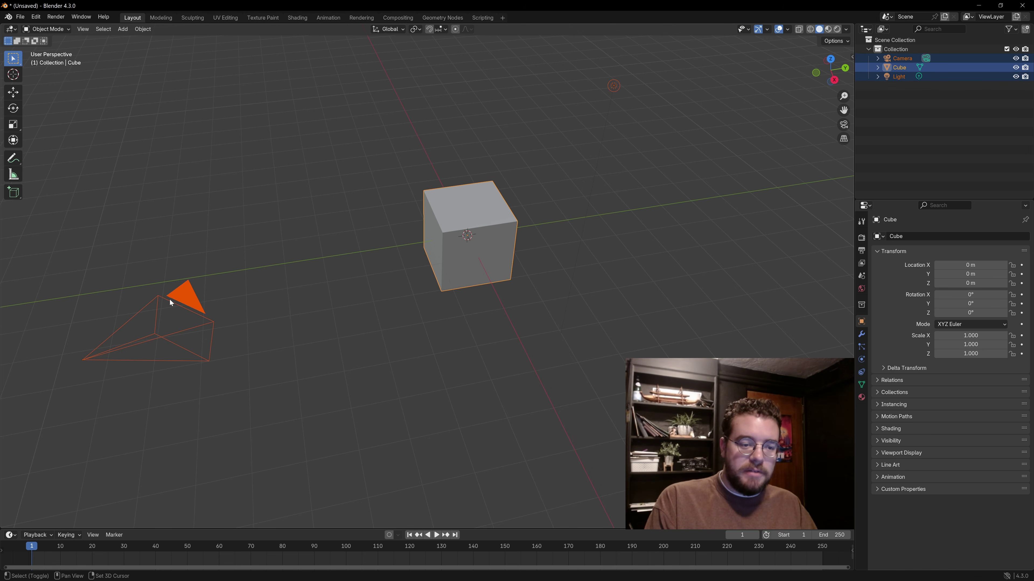
pyautogui.keyDown('shift'); pyautogui.click(184, 300); pyautogui.keyUp('shift')
pyautogui.keyDown('shift'); pyautogui.click(452, 212); pyautogui.keyUp('shift')
pyautogui.keyDown('shift'); pyautogui.click(614, 86); pyautogui.keyUp('shift')
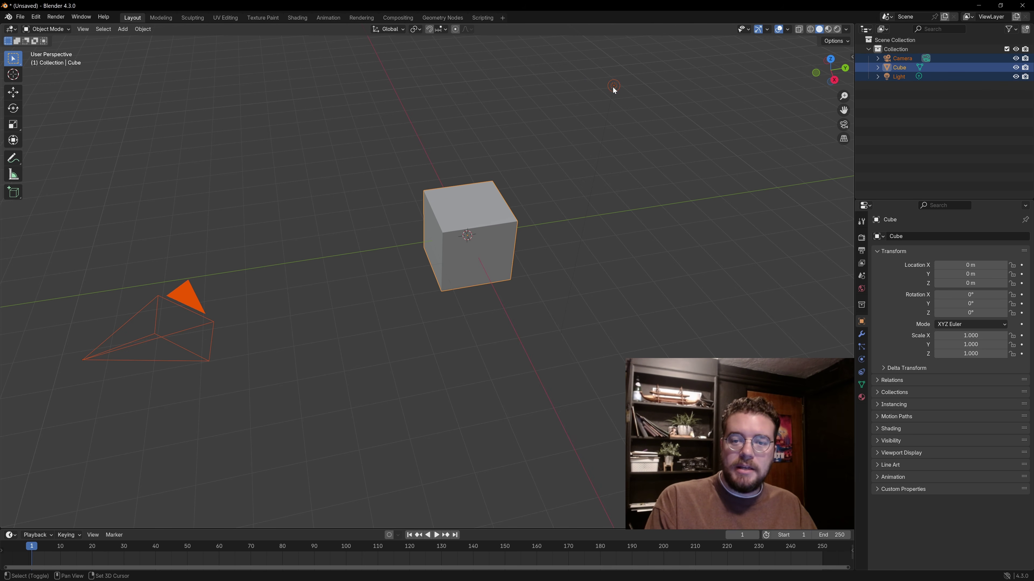
pyautogui.keyDown('shift'); pyautogui.click(493, 199); pyautogui.keyUp('shift')
pyautogui.keyDown('shift'); pyautogui.click(197, 300); pyautogui.keyUp('shift')
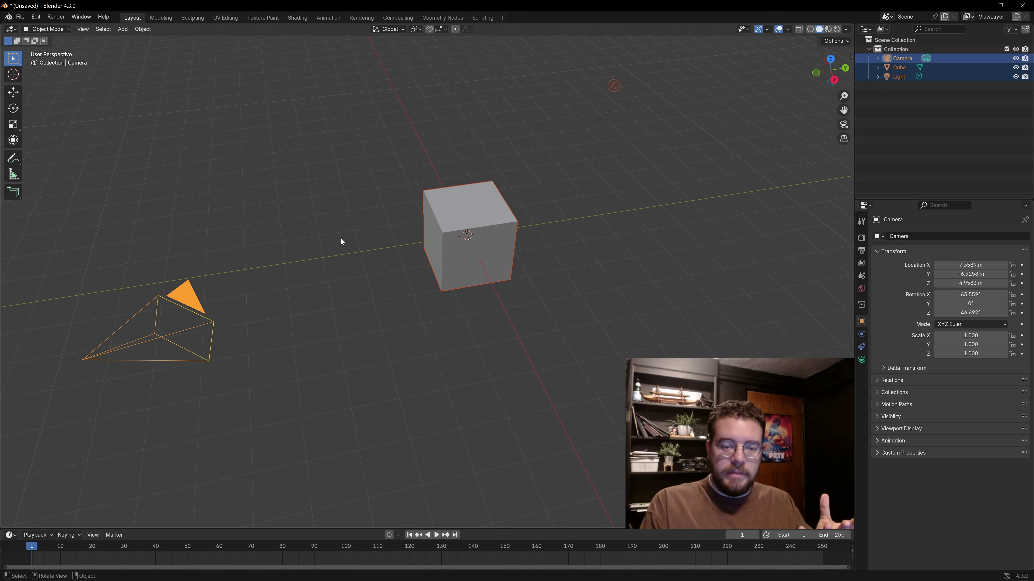
pyautogui.click(331, 234)
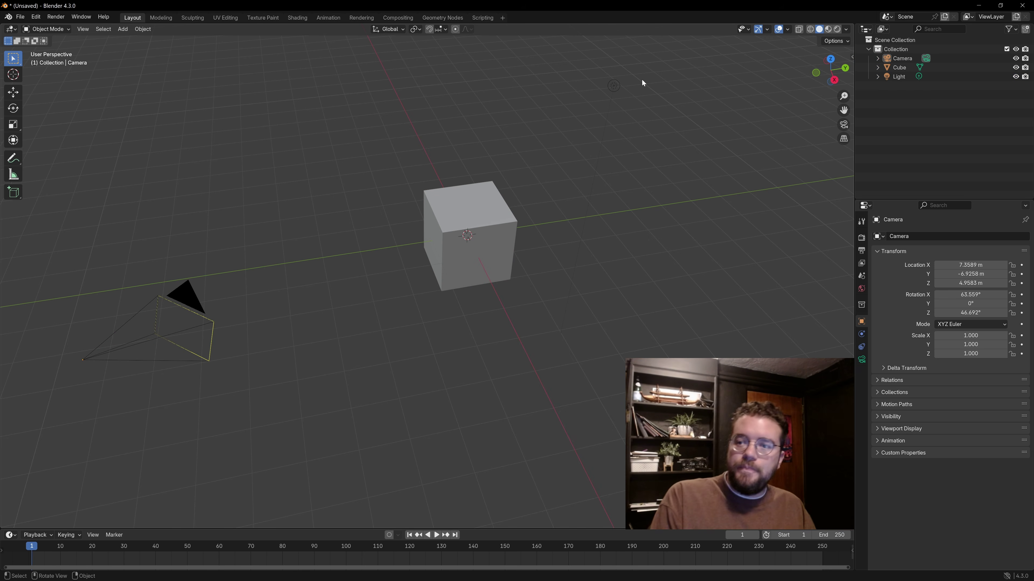
# Step: Select the camera, cube and light together in the viewport, and toggle the light out of and back into the selection in the Outliner
pyautogui.click(181, 299)
pyautogui.keyDown('shift'); pyautogui.click(443, 218); pyautogui.keyUp('shift')
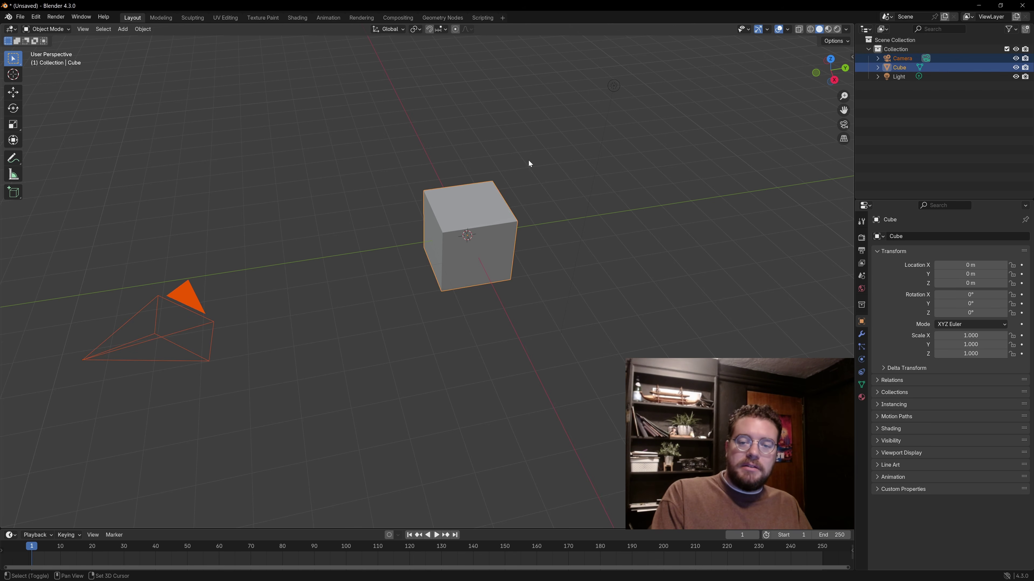
pyautogui.keyDown('shift'); pyautogui.click(618, 87); pyautogui.keyUp('shift')
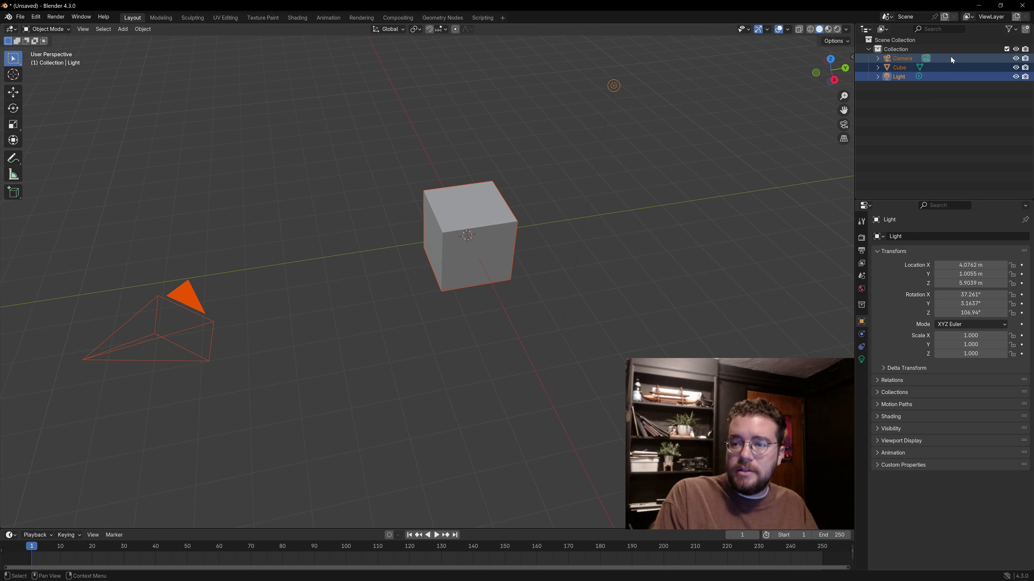
pyautogui.keyDown('ctrl'); pyautogui.click(947, 77); pyautogui.keyUp('ctrl')
pyautogui.keyDown('ctrl'); pyautogui.click(945, 76); pyautogui.keyUp('ctrl')
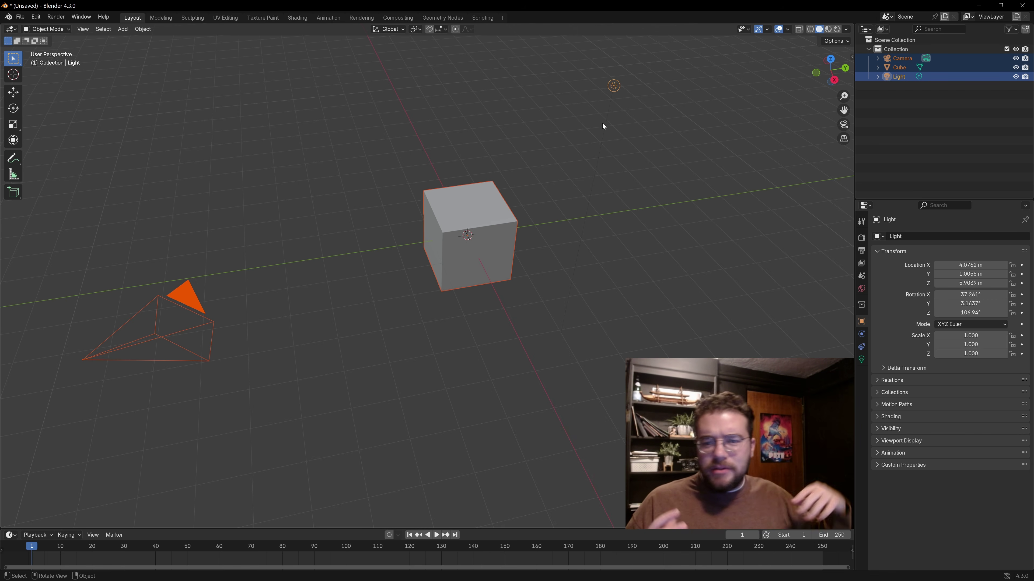
# Step: Select the cube alone, delete it, and undo the deletion
pyautogui.click(553, 301)
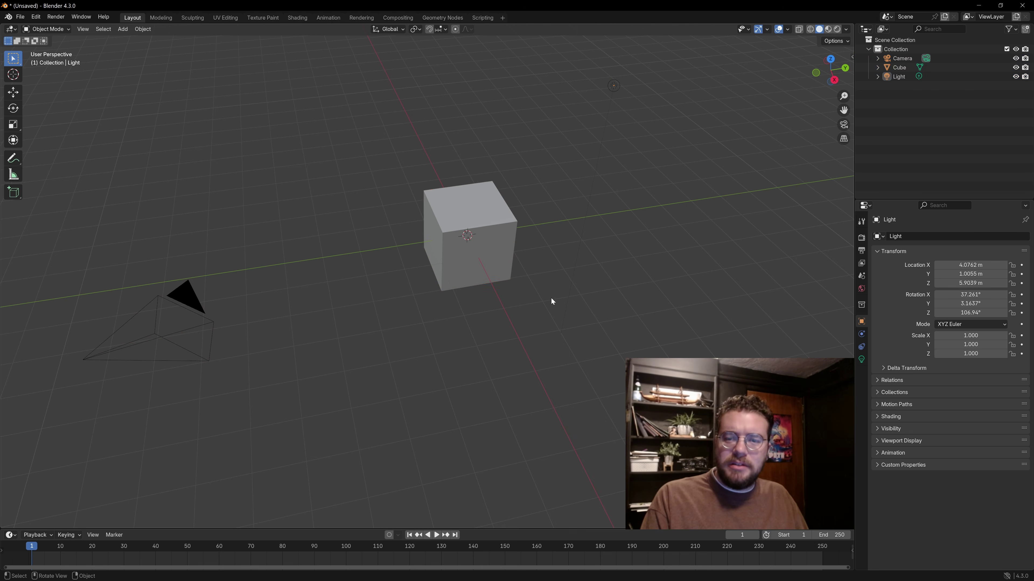
pyautogui.moveTo(508, 325); pyautogui.dragTo(451, 359, button='middle')
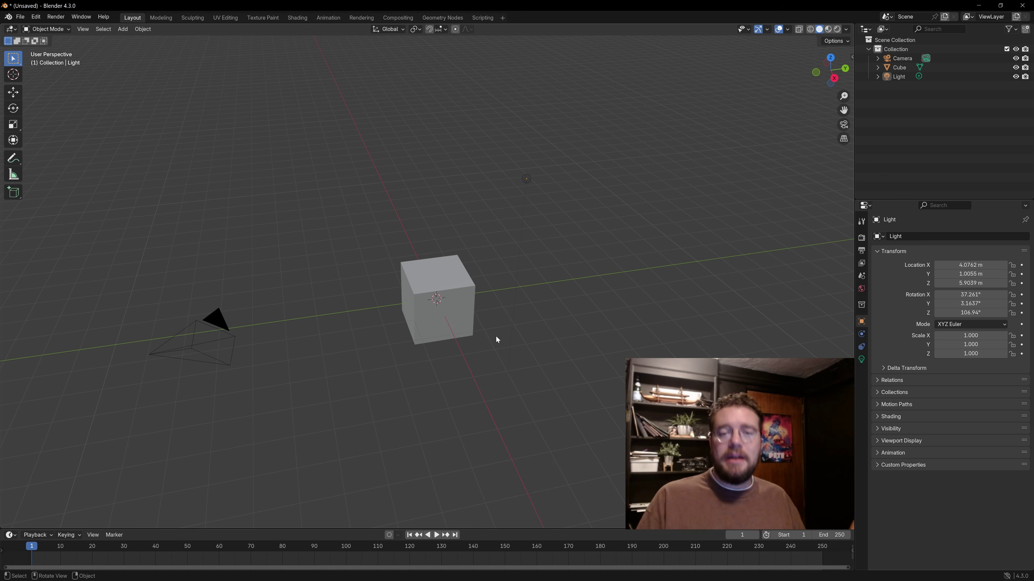
pyautogui.click(461, 284)
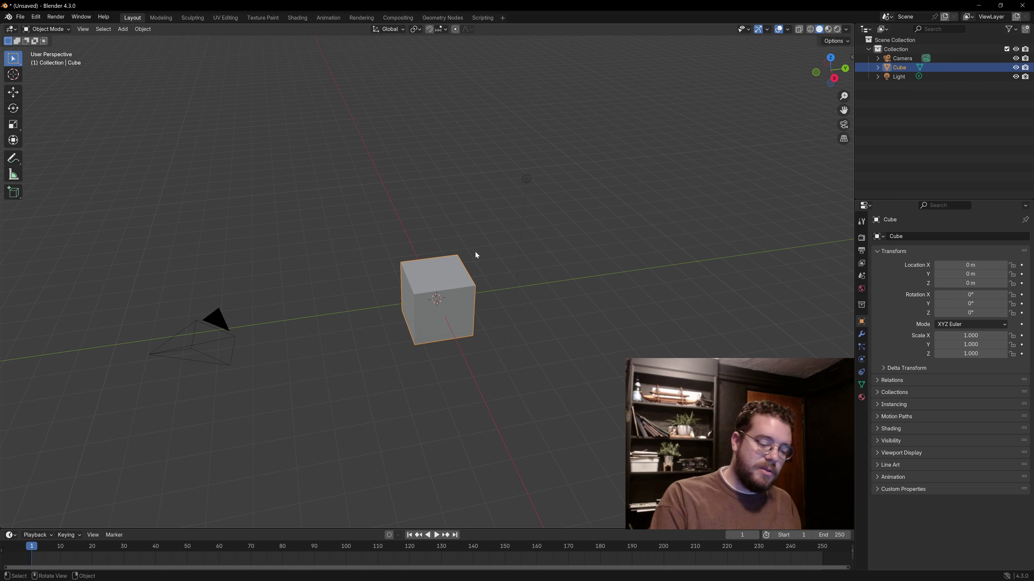
pyautogui.press('Delete')
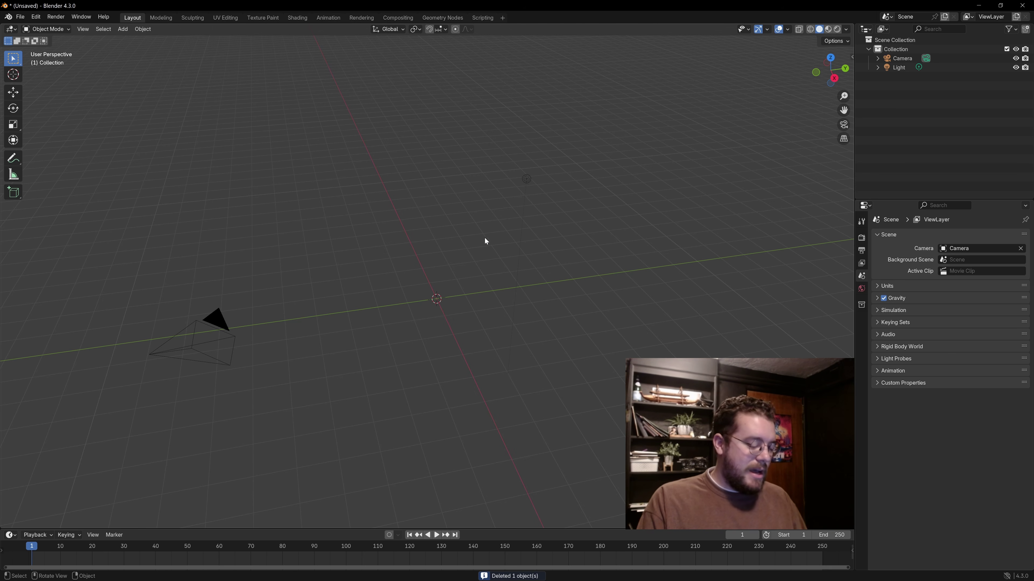
pyautogui.hotkey('ctrl', 'z')
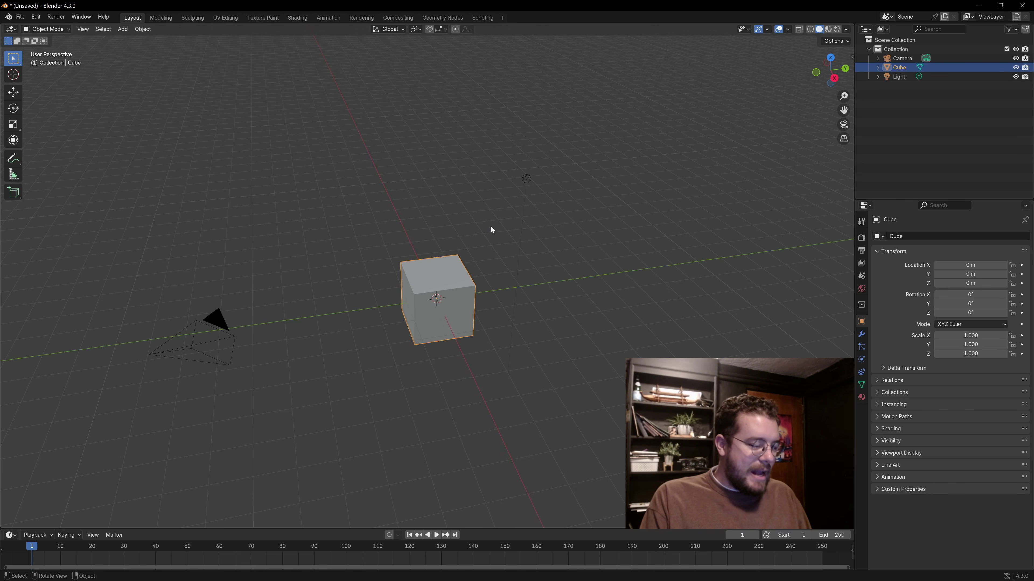
# Step: Clear the selection, select the cube again, and call up the confirmation for deleting it
pyautogui.moveTo(449, 174)
pyautogui.keyDown('shift'); pyautogui.mouseDown(button='middle')
pyautogui.moveTo(473, 181)
pyautogui.moveTo(462, 184)
pyautogui.mouseUp(button='middle'); pyautogui.keyUp('shift')
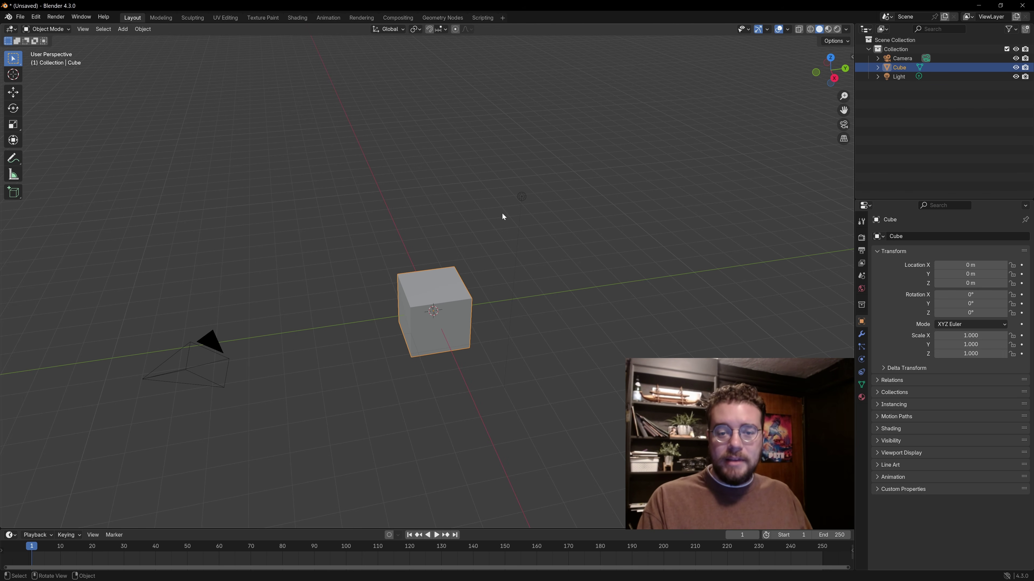
pyautogui.click(471, 229)
pyautogui.click(446, 304)
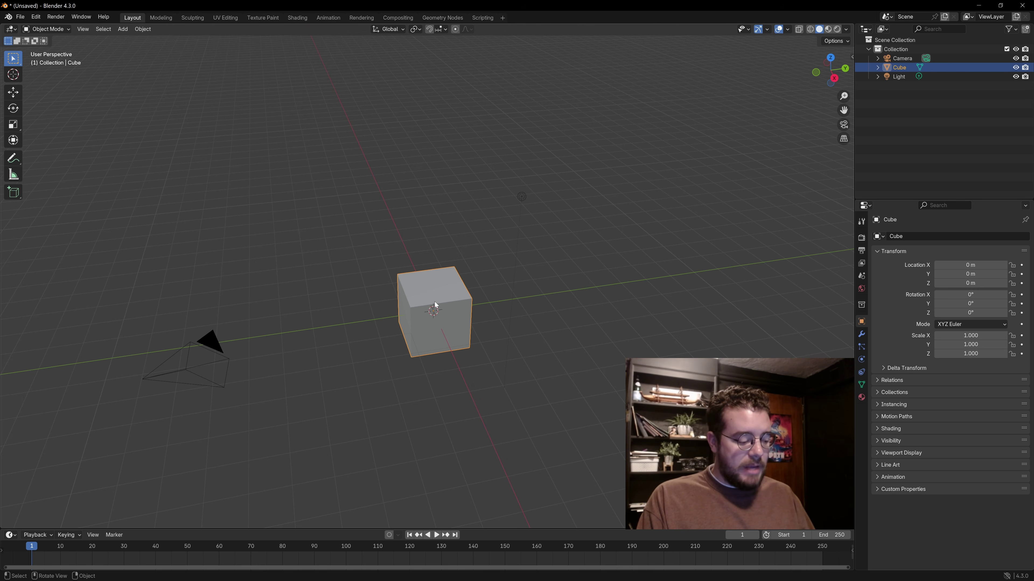
pyautogui.click(481, 256)
pyautogui.moveTo(486, 249)
pyautogui.mouseDown(button='middle')
pyautogui.moveTo(476, 271)
pyautogui.moveTo(487, 294)
pyautogui.moveTo(501, 231)
pyautogui.moveTo(489, 240)
pyautogui.mouseUp(button='middle')
pyautogui.moveTo(498, 299); pyautogui.dragTo(466, 308, button='middle')
pyautogui.click(473, 305)
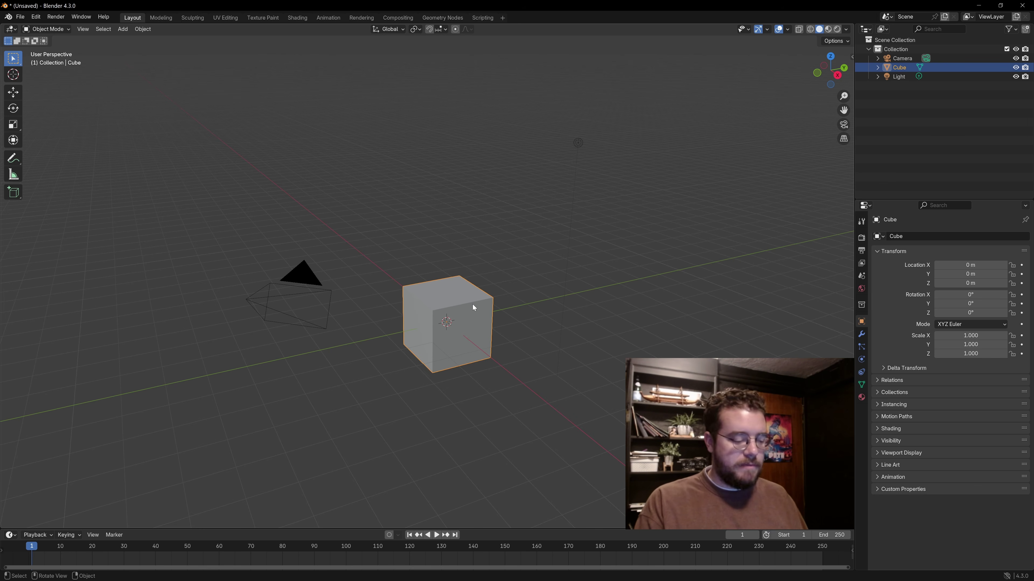
pyautogui.press('x')
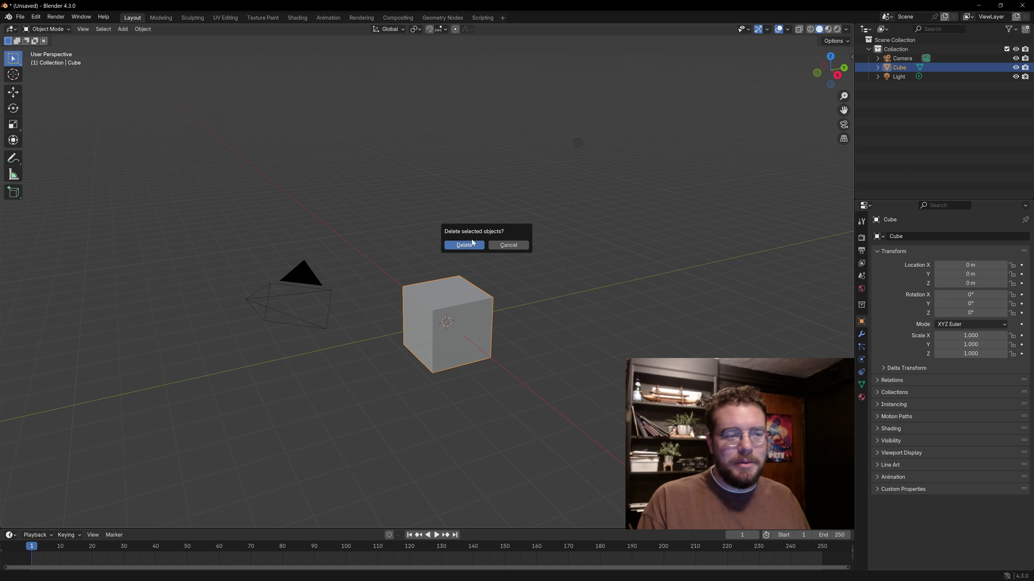
# Step: View the Input preferences and search the Keymap preferences by name for "delete" to examine the delete shortcuts
pyautogui.click(38, 18)
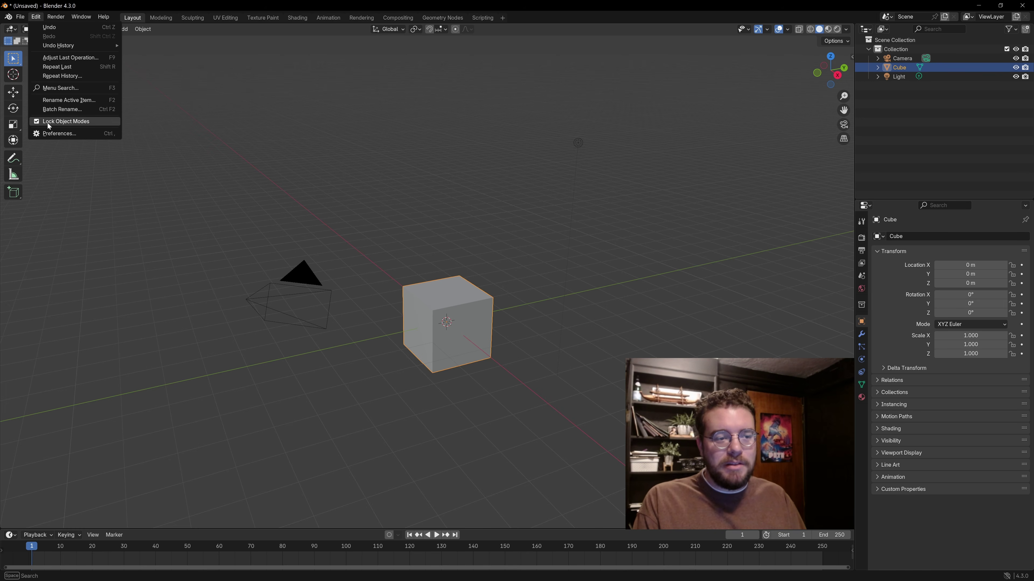
pyautogui.click(66, 137)
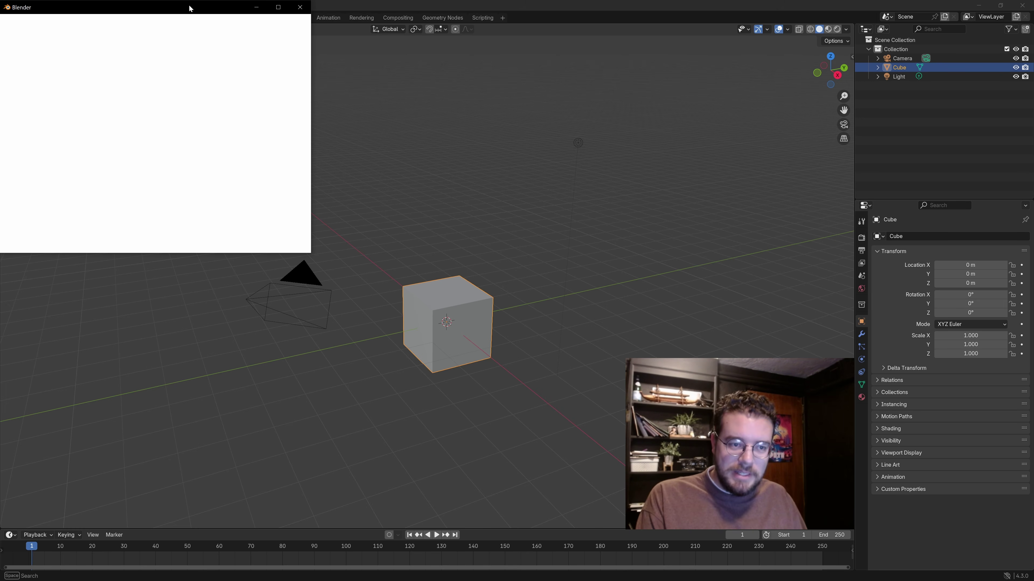
pyautogui.moveTo(193, 13); pyautogui.dragTo(420, 71)
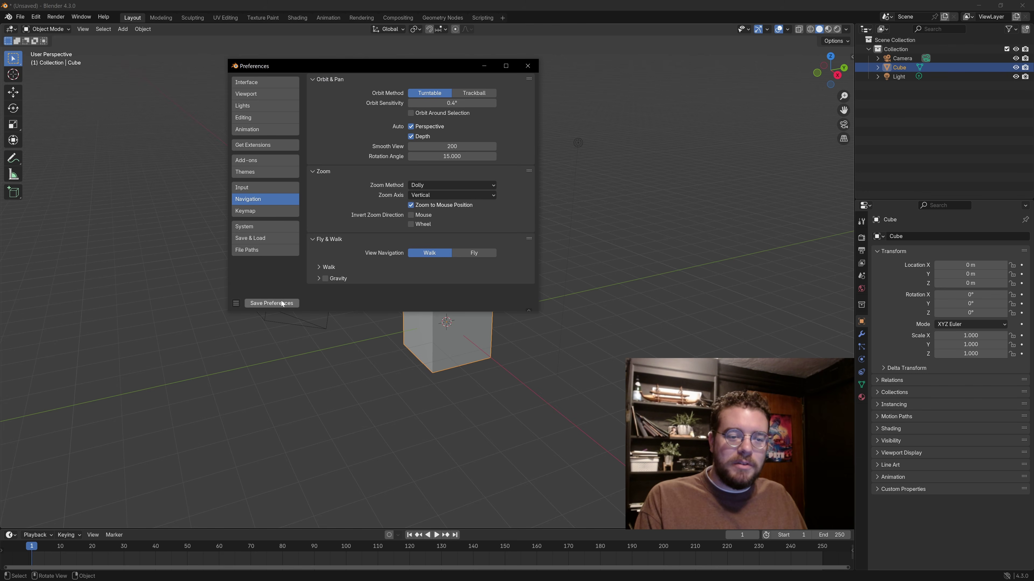
pyautogui.click(270, 189)
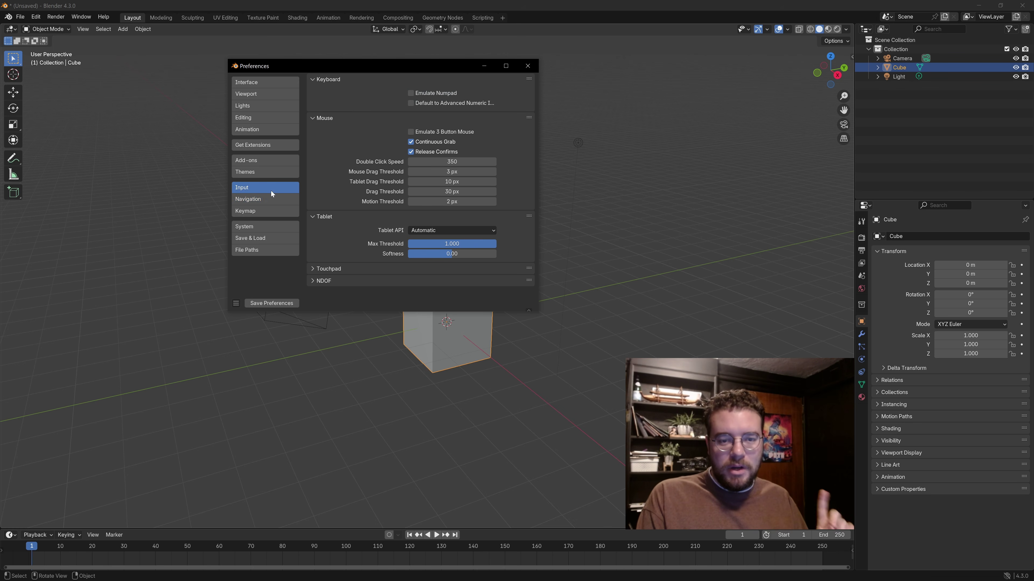
pyautogui.click(283, 211)
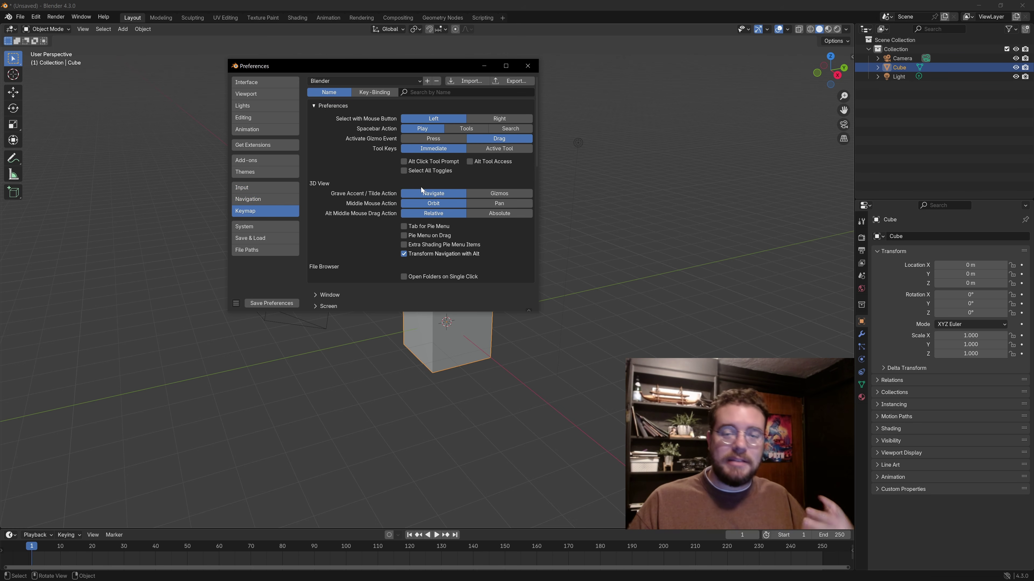
pyautogui.click(484, 89)
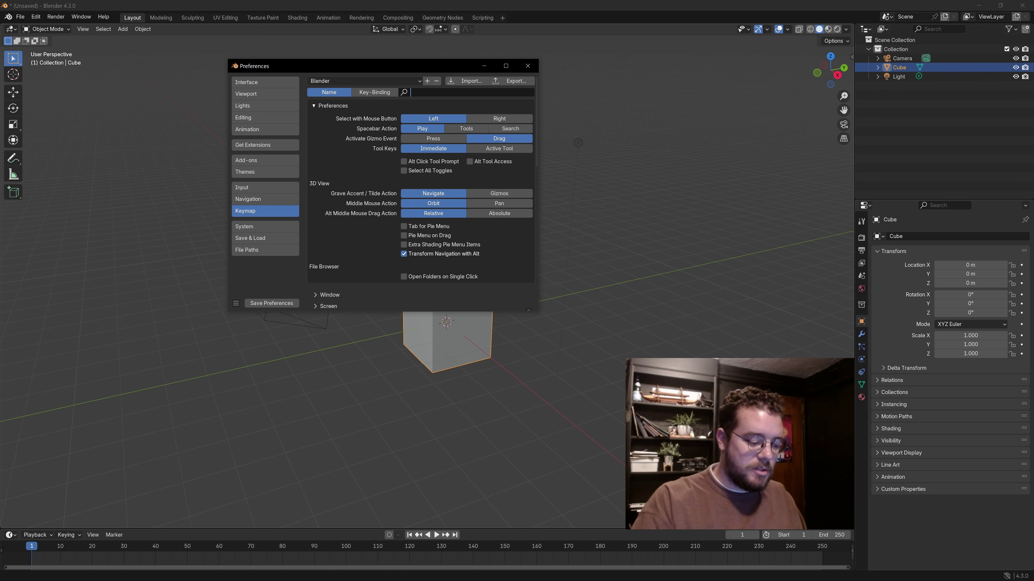
pyautogui.write('delete')
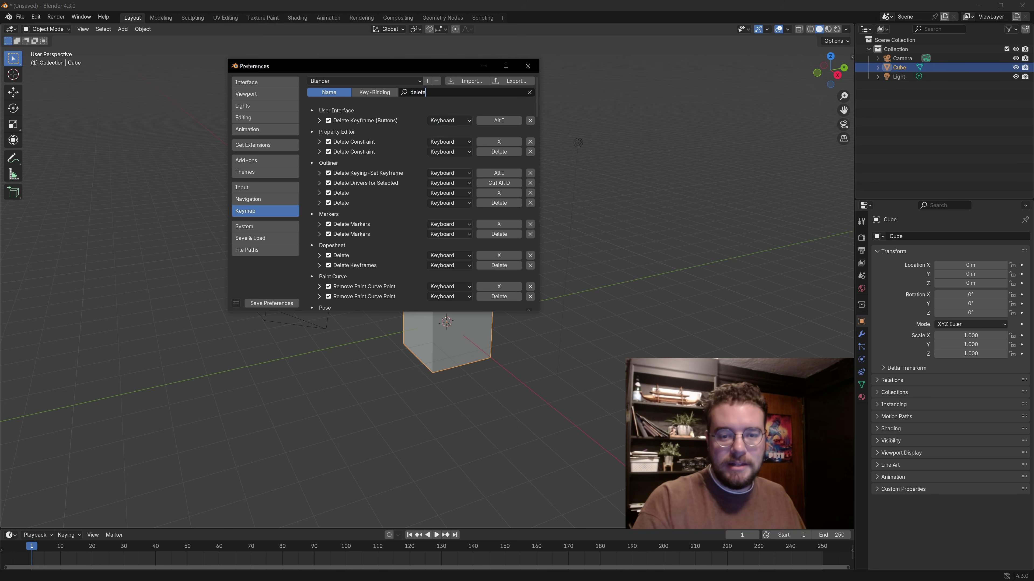
pyautogui.click(308, 154)
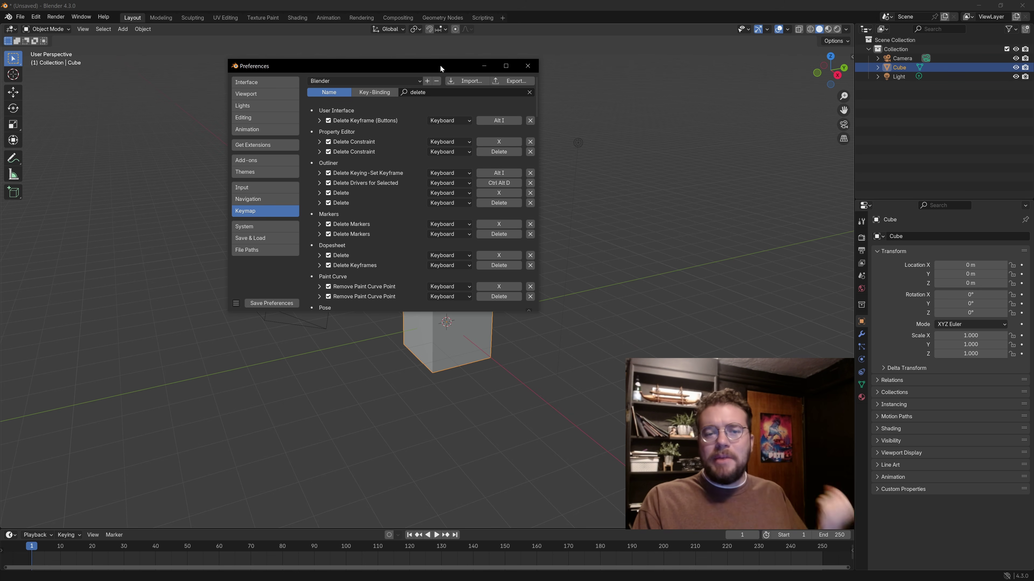
pyautogui.moveTo(440, 67); pyautogui.dragTo(488, 72)
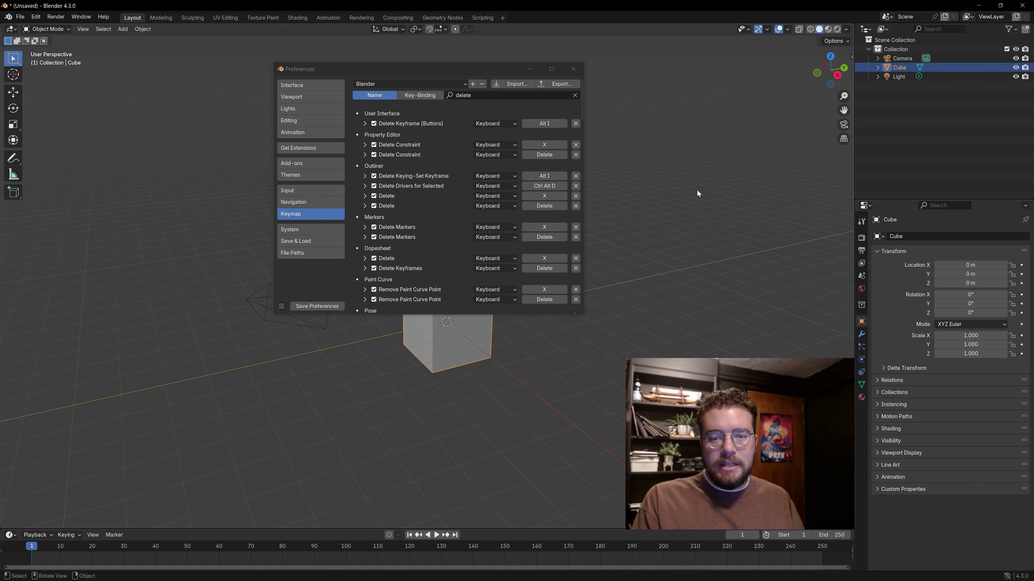
# Step: Turn off Confirm for the Object Mode Delete shortcut assigned to X, save the preferences and close them
pyautogui.scroll(-5, 420, 194)
pyautogui.scroll(-6, 420, 191)
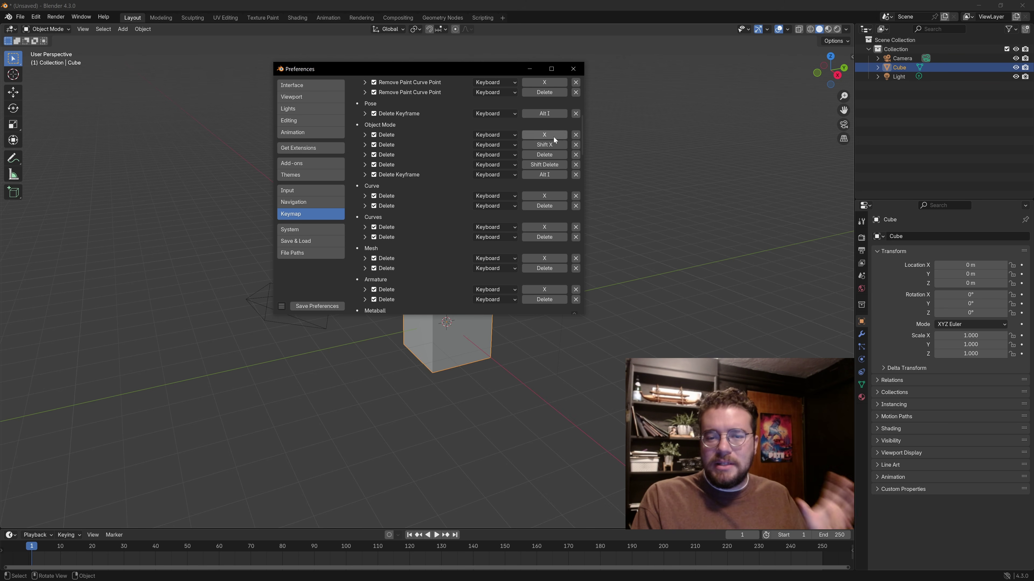
pyautogui.click(365, 134)
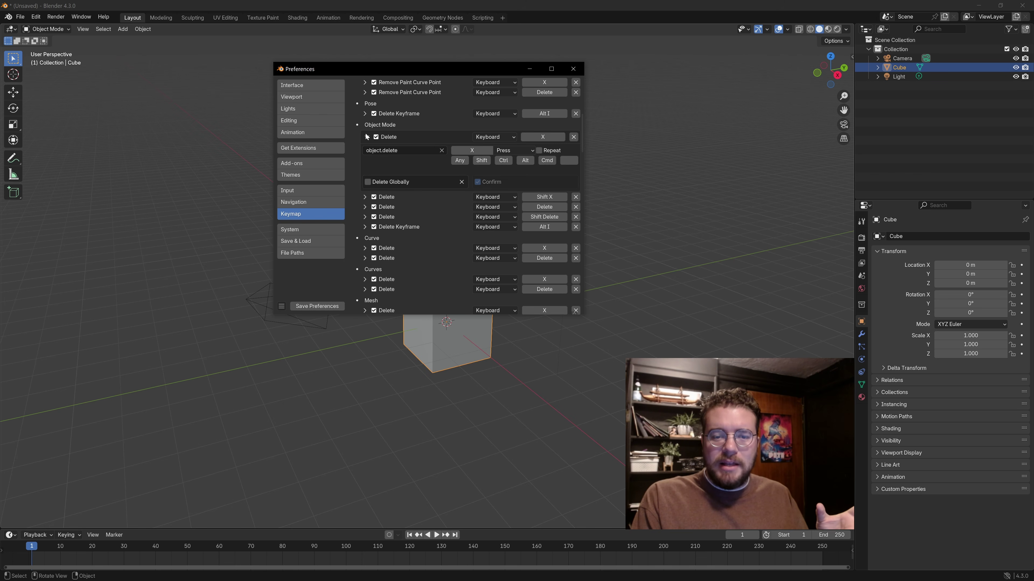
pyautogui.click(478, 182)
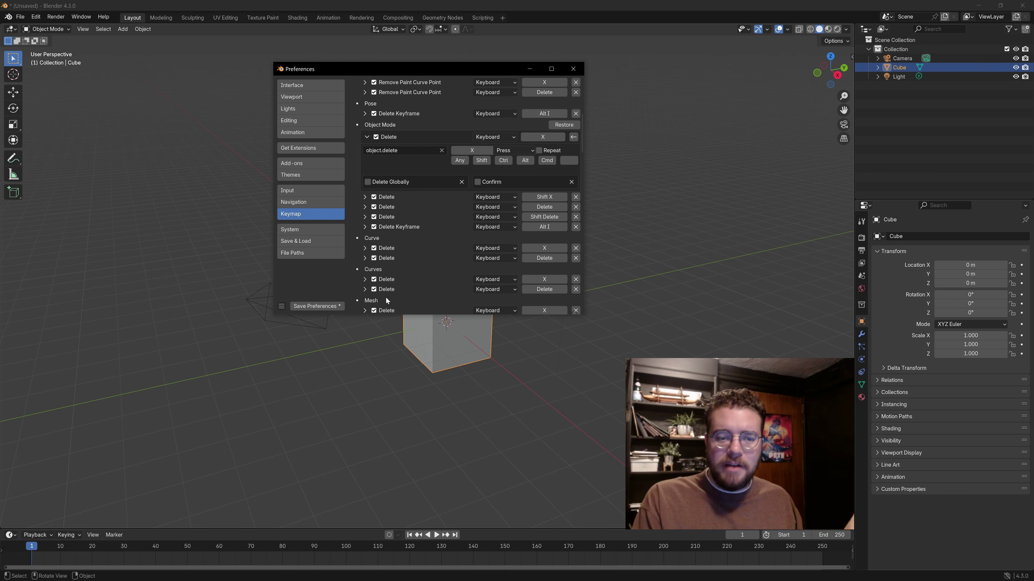
pyautogui.click(317, 307)
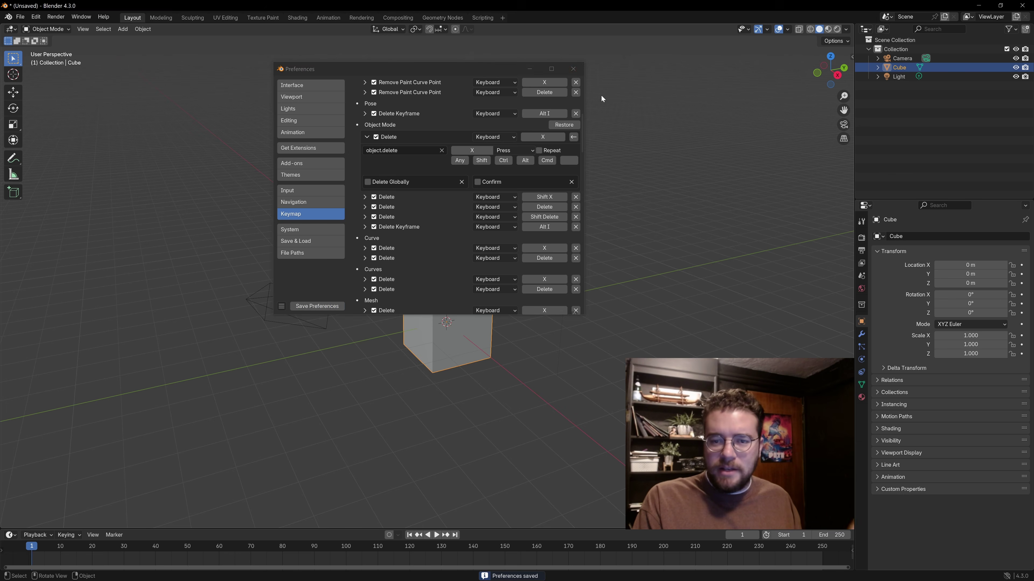
pyautogui.click(573, 69)
# Step: Select the cube in the viewport, delete it without a confirmation, and undo the deletion
pyautogui.click(508, 239)
pyautogui.click(458, 319)
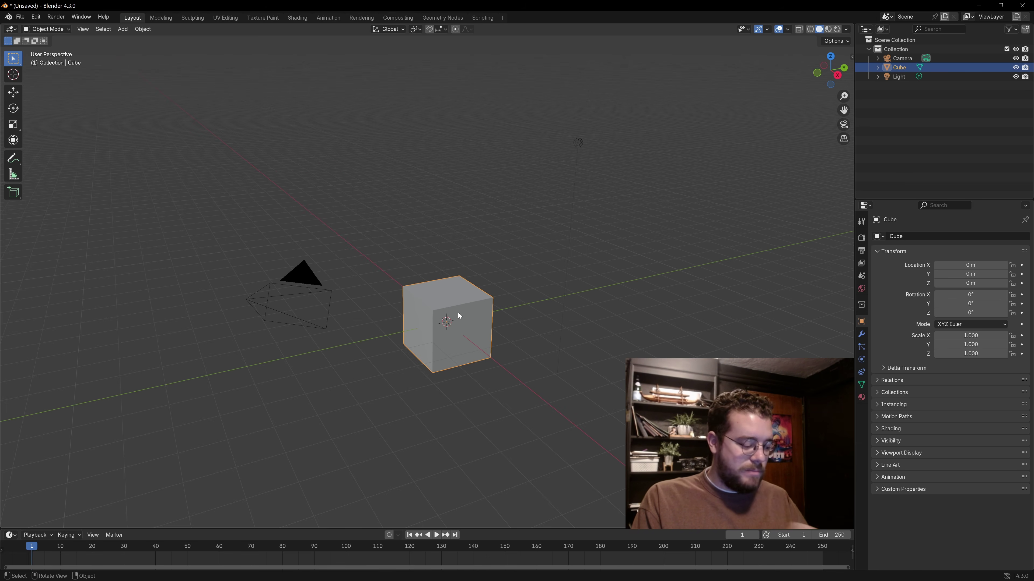
pyautogui.press('Delete')
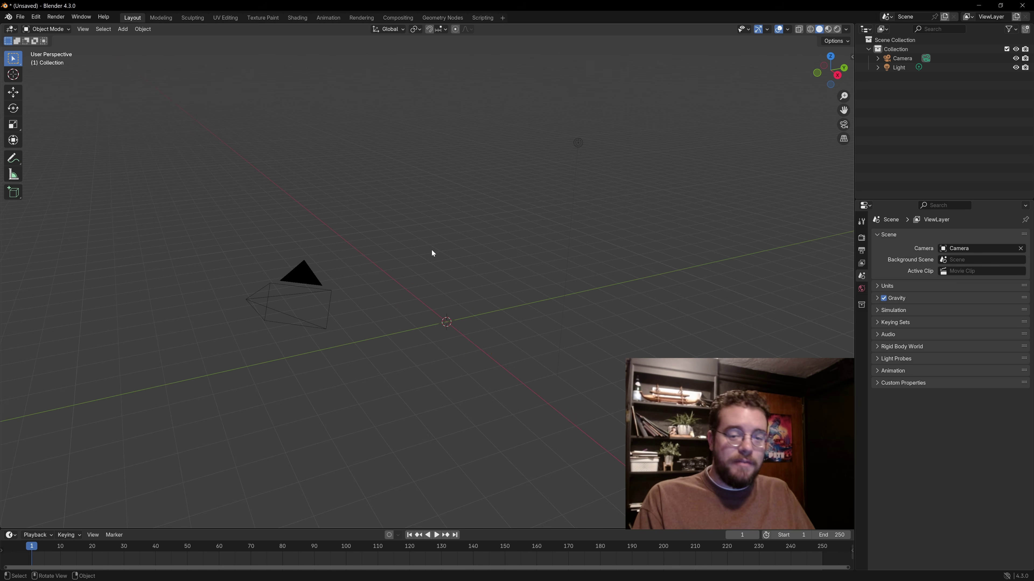
pyautogui.hotkey('ctrl', 'z')
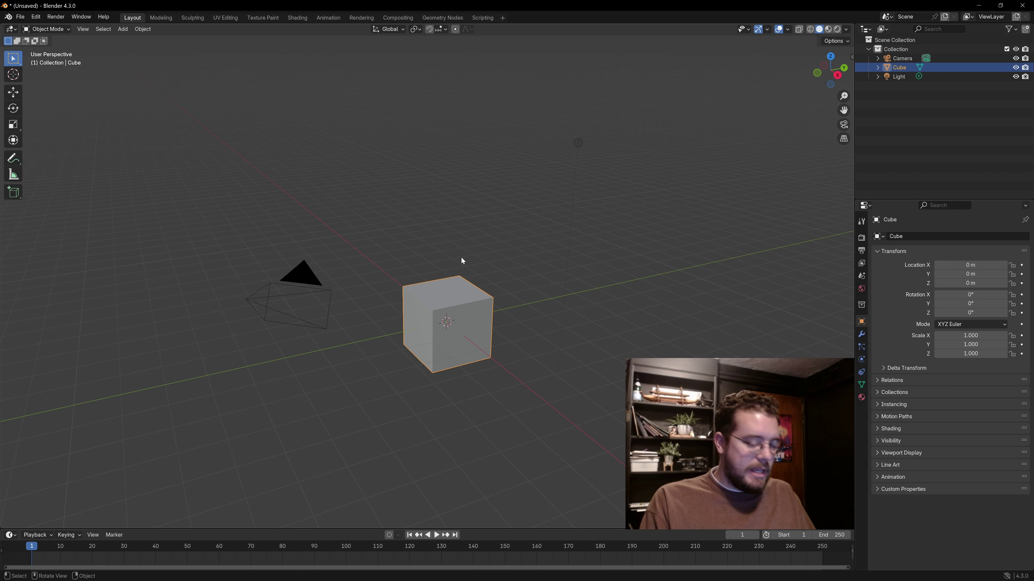
# Step: Delete the cube again, and undo and redo the deletion several times, ending with the cube deleted
pyautogui.press('Delete')
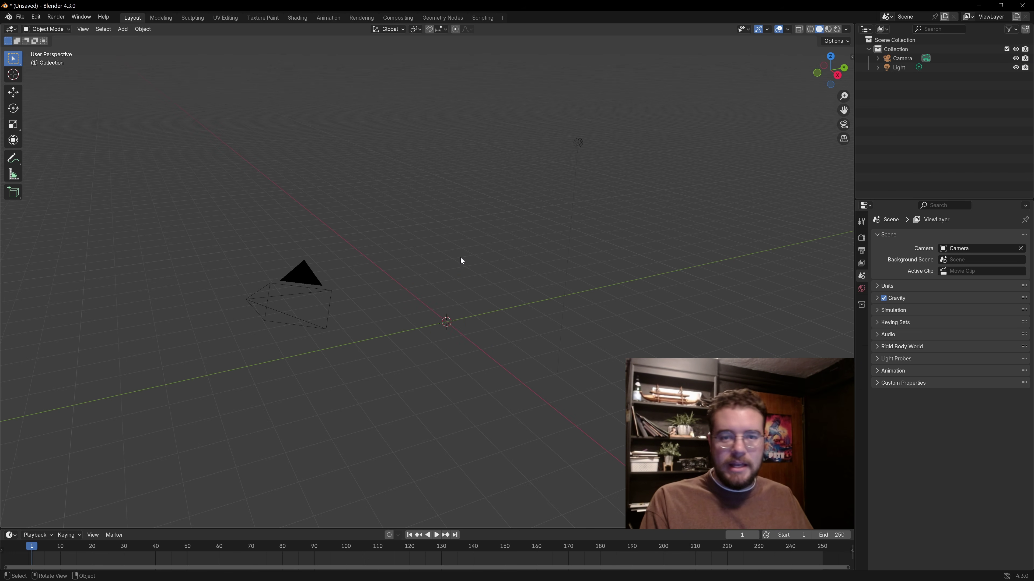
pyautogui.hotkey('ctrl', 'z')
pyautogui.hotkey('ctrl', 'shift', 'z')
pyautogui.hotkey('ctrl', 'z')
pyautogui.hotkey('ctrl', 'shift', 'z')
pyautogui.hotkey('ctrl', 'shift', 'z')
pyautogui.hotkey('ctrl', 'shift', 'z')
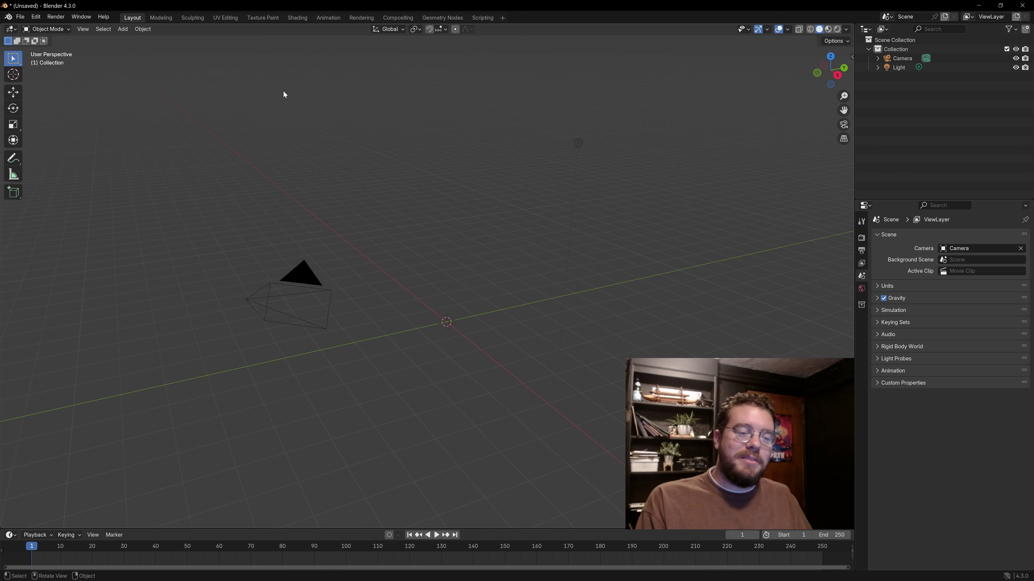
# Step: Set Undo Steps to 256 in the System preferences, save the preferences and close them
pyautogui.click(35, 17)
pyautogui.click(67, 134)
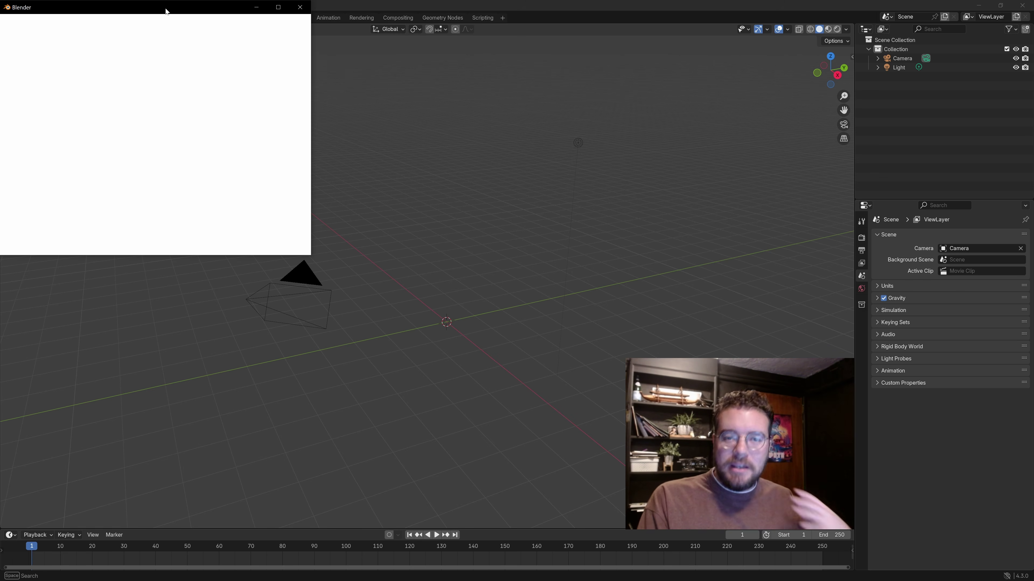
pyautogui.moveTo(167, 11); pyautogui.dragTo(433, 99)
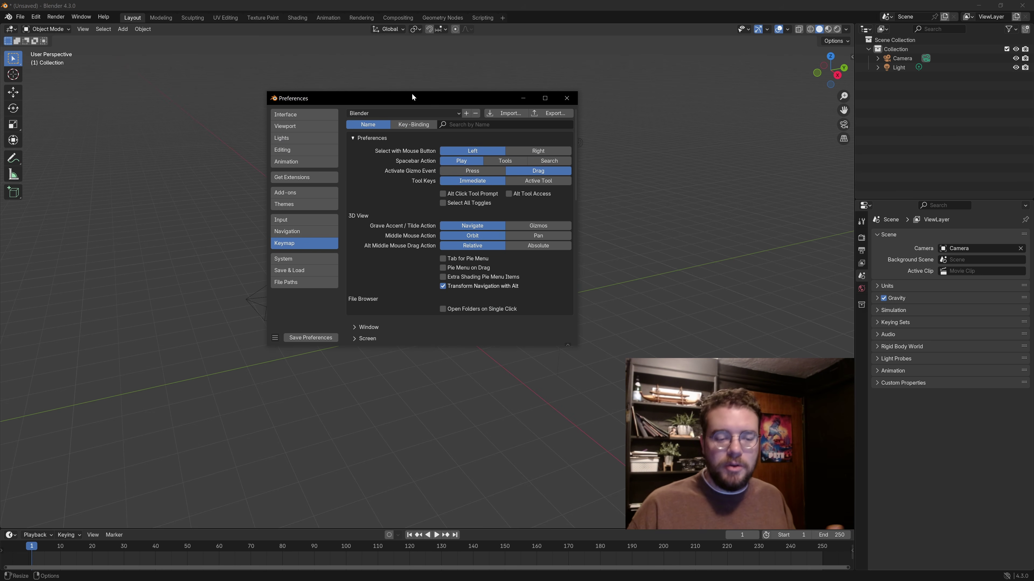
pyautogui.click(299, 259)
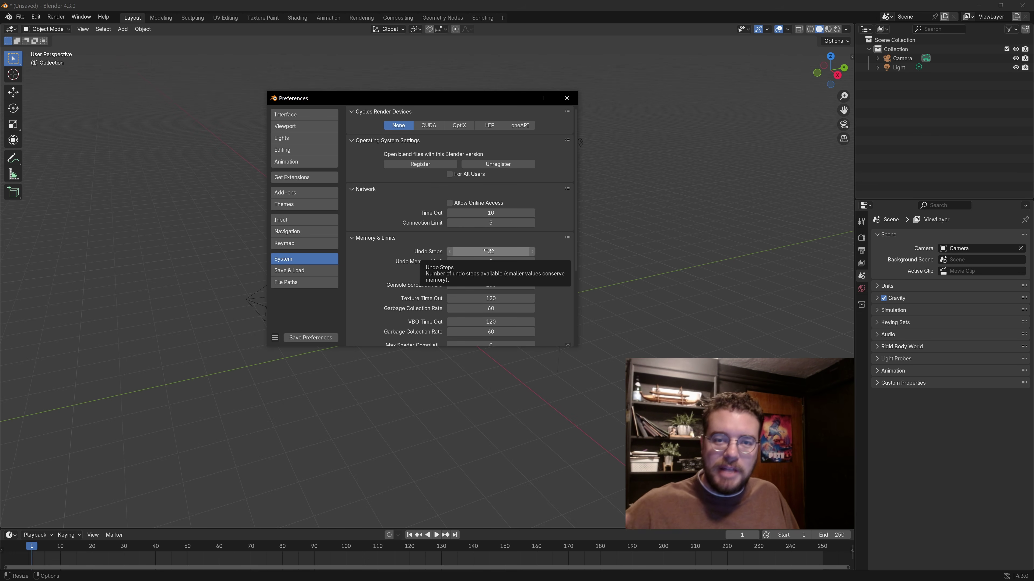
pyautogui.moveTo(488, 250); pyautogui.dragTo(916, 259)
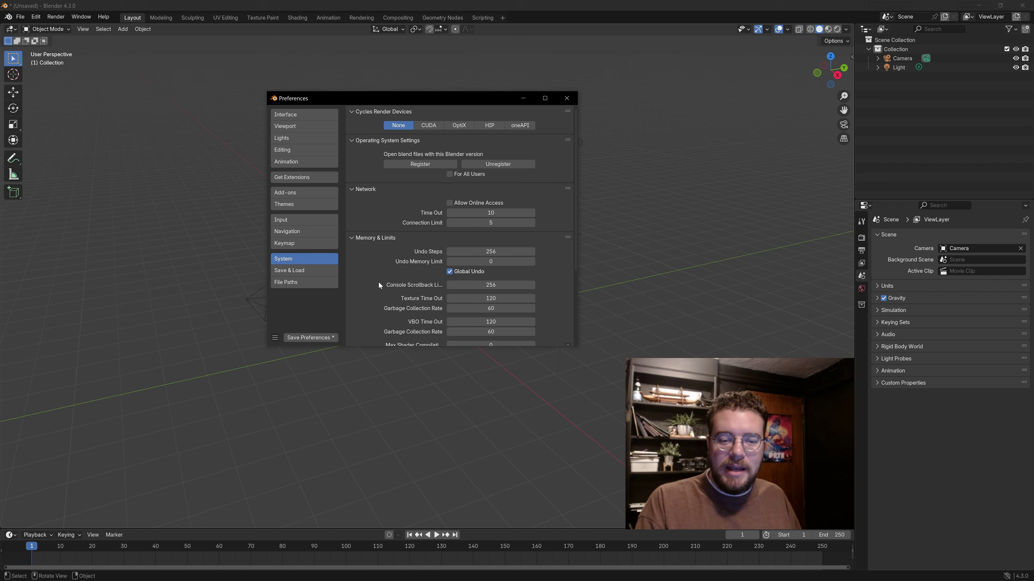
pyautogui.click(305, 337)
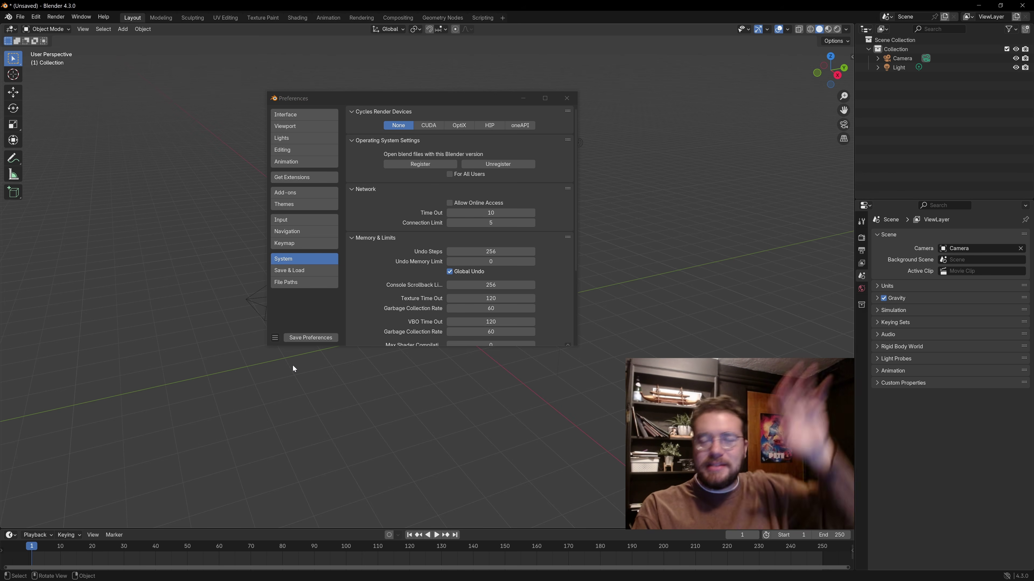
pyautogui.click(566, 99)
# Step: Restore the cube by undoing its deletion, and delete it once more
pyautogui.moveTo(442, 275); pyautogui.dragTo(450, 265, button='middle')
pyautogui.hotkey('ctrl', 'z')
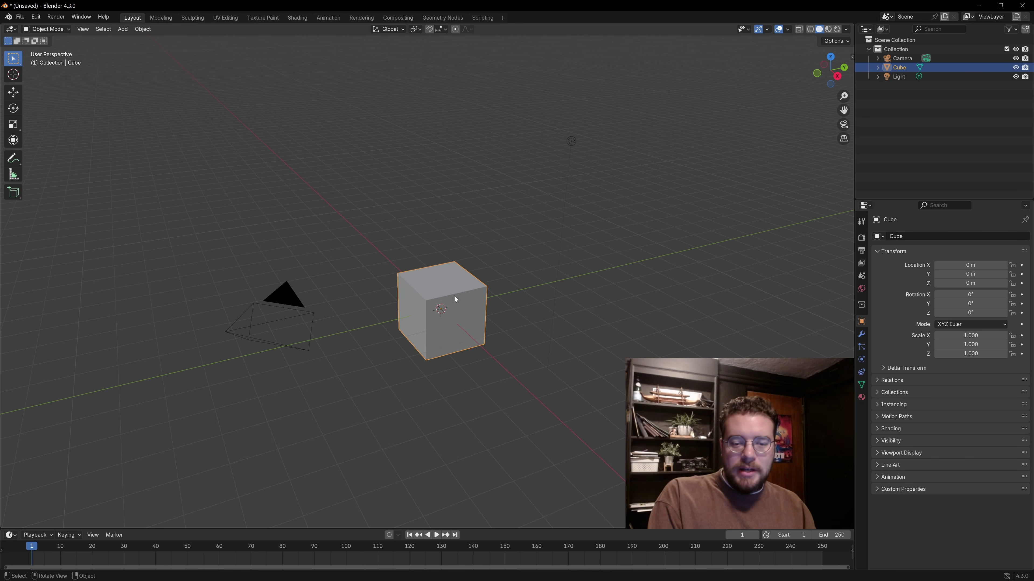
pyautogui.press('Delete')
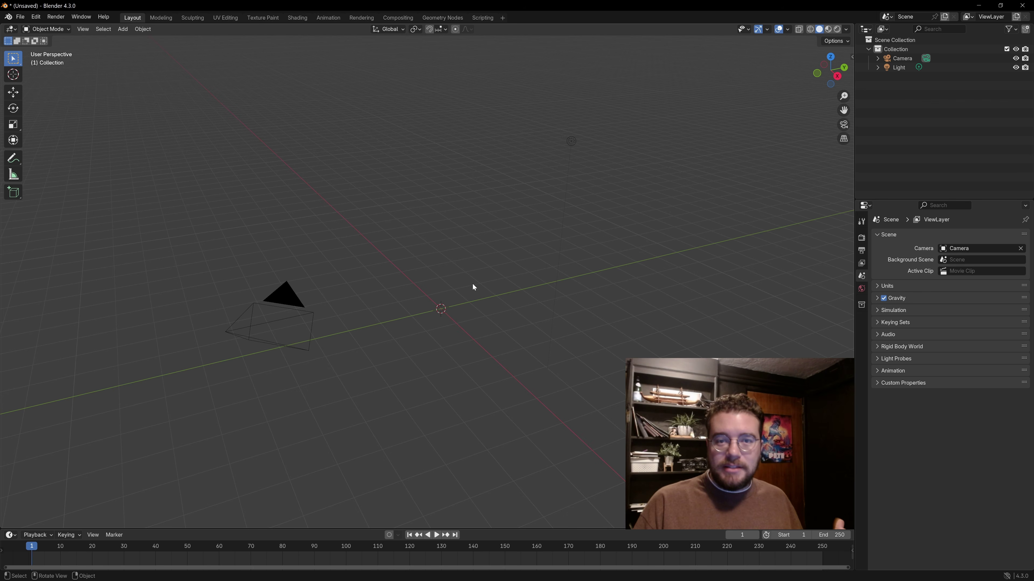
# Step: Look over the object types that can be added, add a mesh plane at the world origin, and delete it
pyautogui.click(126, 30)
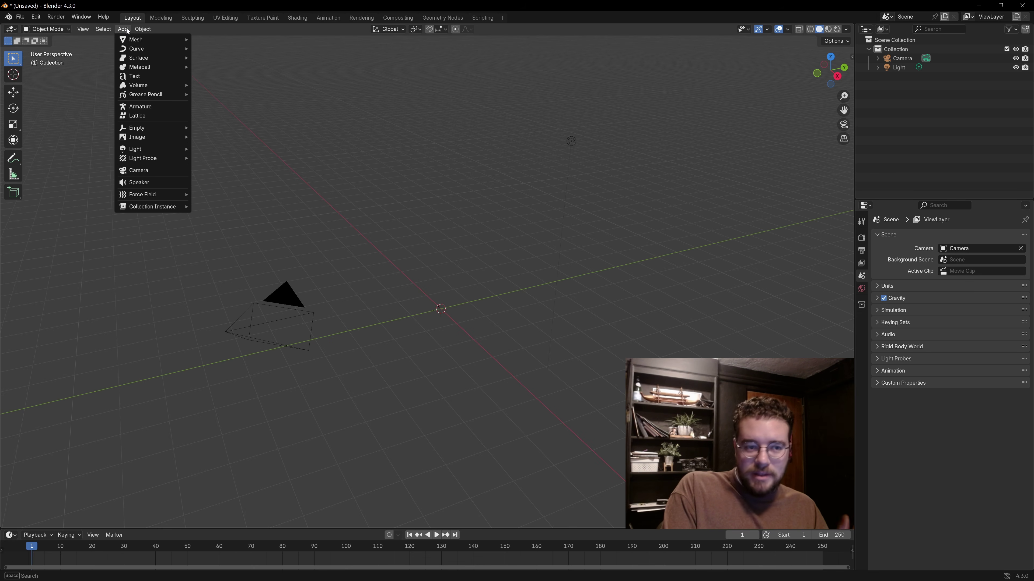
pyautogui.click(128, 31)
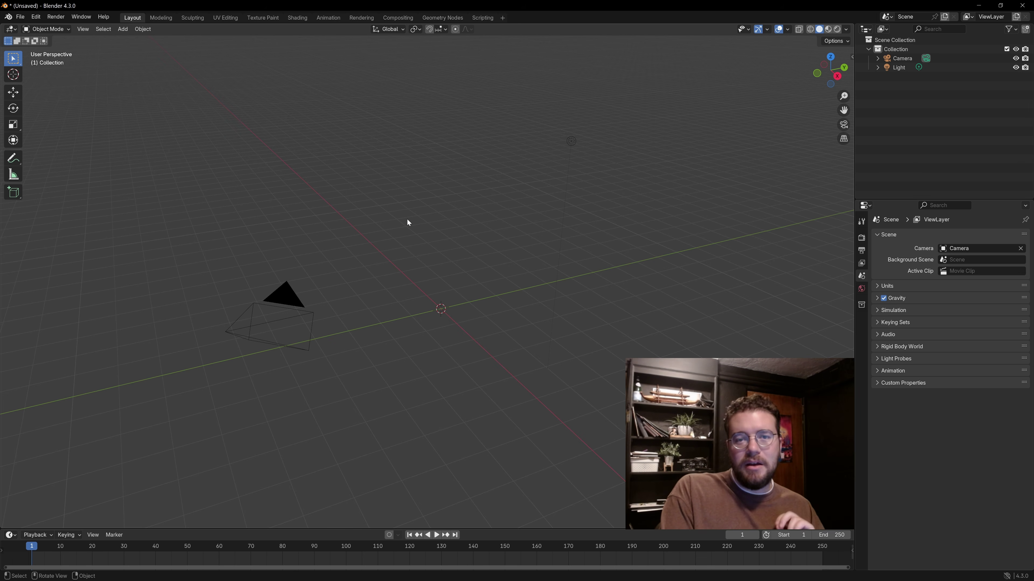
pyautogui.hotkey('shift', 'a')
pyautogui.moveTo(400, 199)
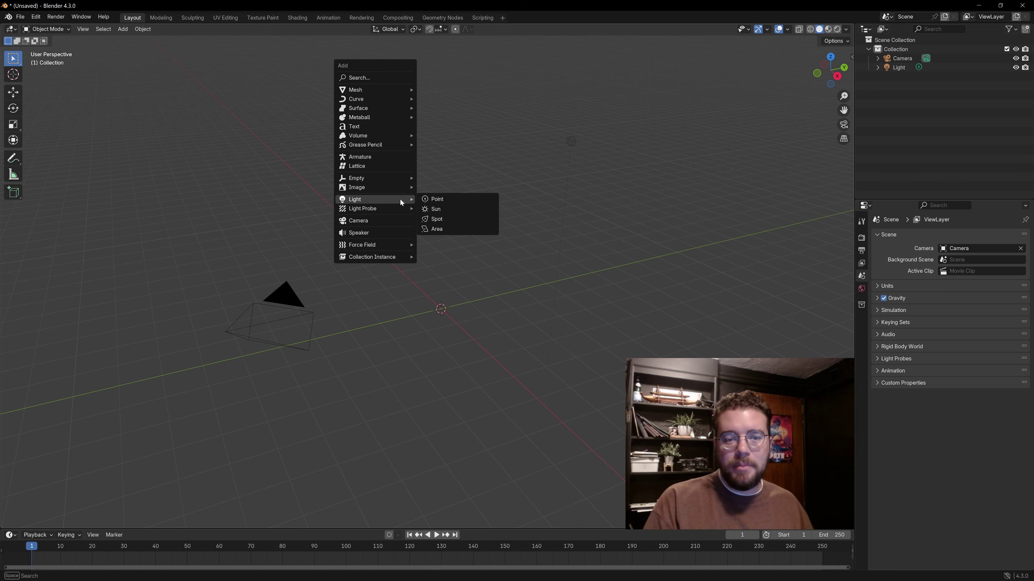
pyautogui.moveTo(389, 88)
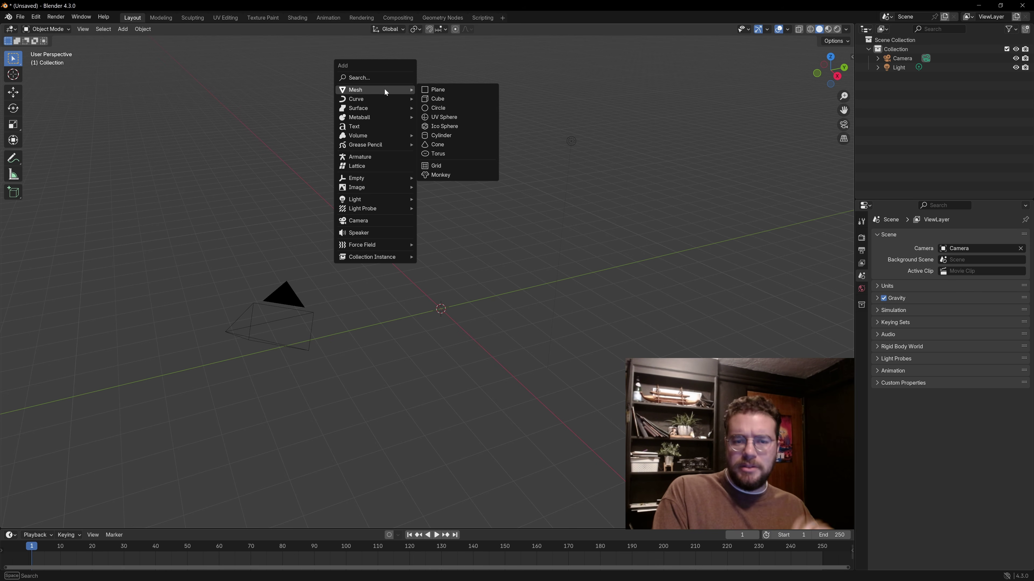
pyautogui.click(435, 89)
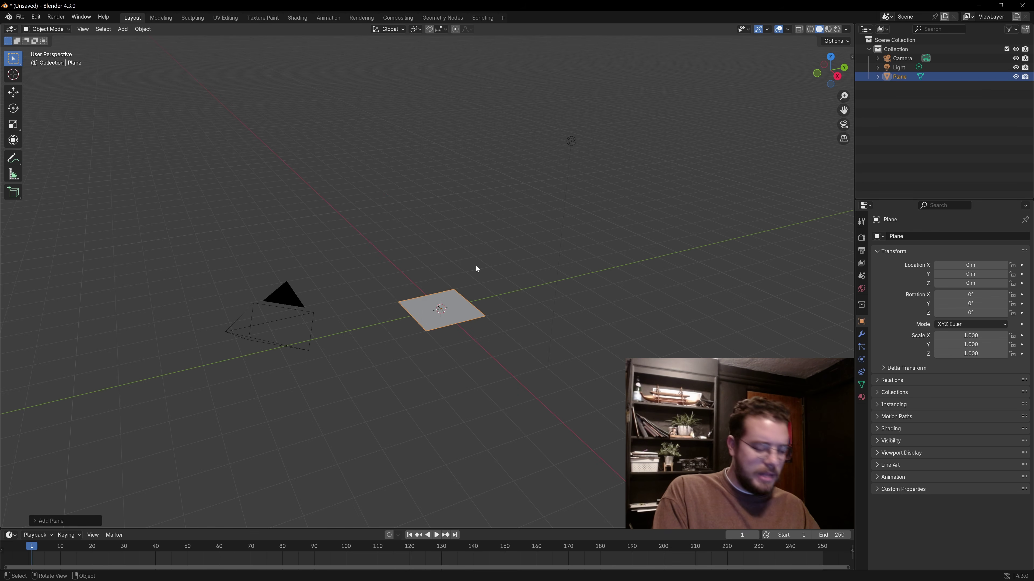
pyautogui.press('Delete')
# Step: Add a mesh cube and delete it, and do the same with a mesh circle
pyautogui.hotkey('shift', 'a')
pyautogui.moveTo(476, 265)
pyautogui.click(512, 280)
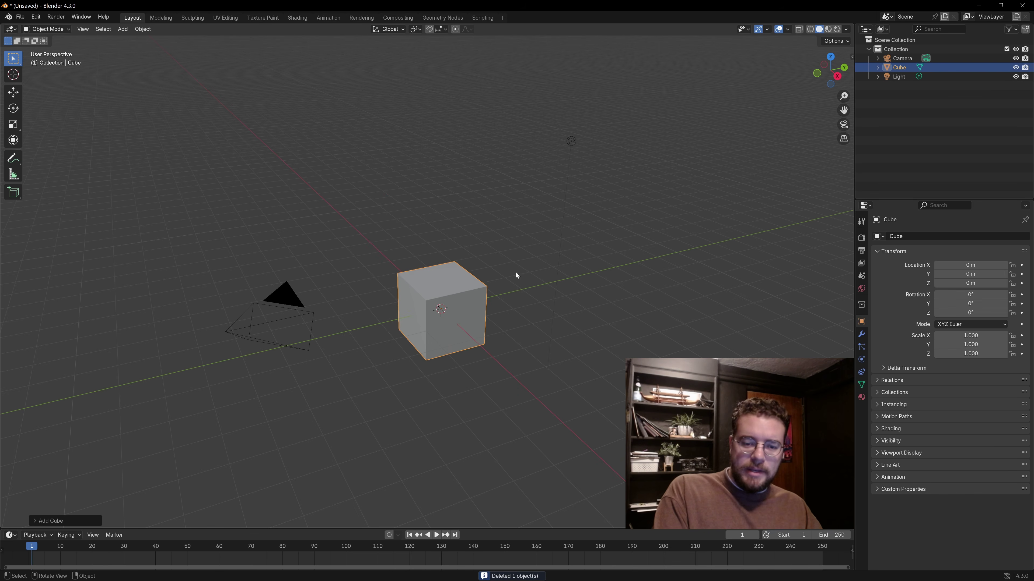
pyautogui.press('Delete')
pyautogui.hotkey('shift', 'a')
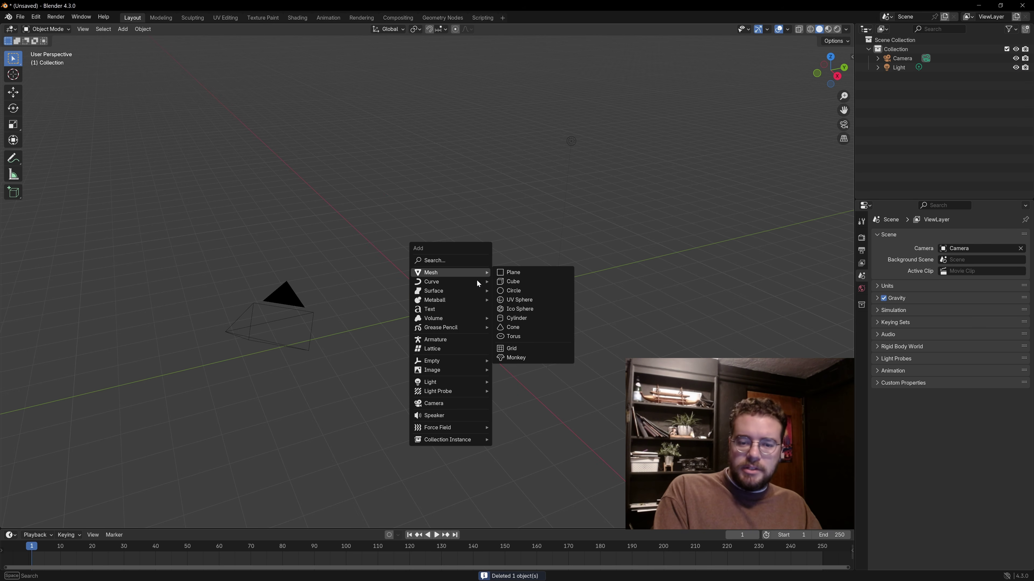
pyautogui.click(514, 290)
pyautogui.press('Delete')
# Step: Add a UV sphere and an ico sphere one after the other, deleting each before continuing
pyautogui.hotkey('shift', 'a')
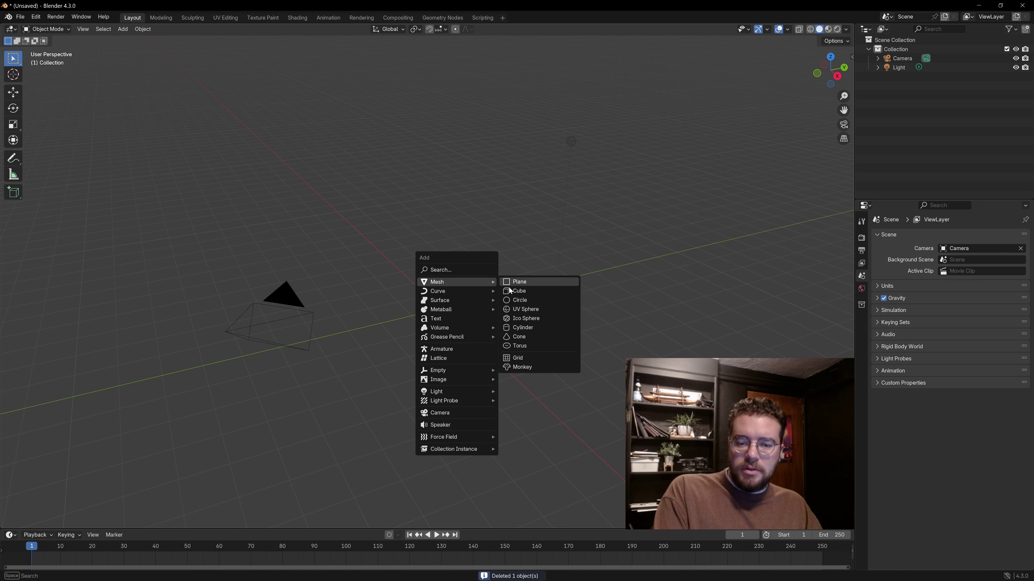
pyautogui.click(527, 309)
pyautogui.press('Delete')
pyautogui.hotkey('shift', 'a')
pyautogui.moveTo(490, 285)
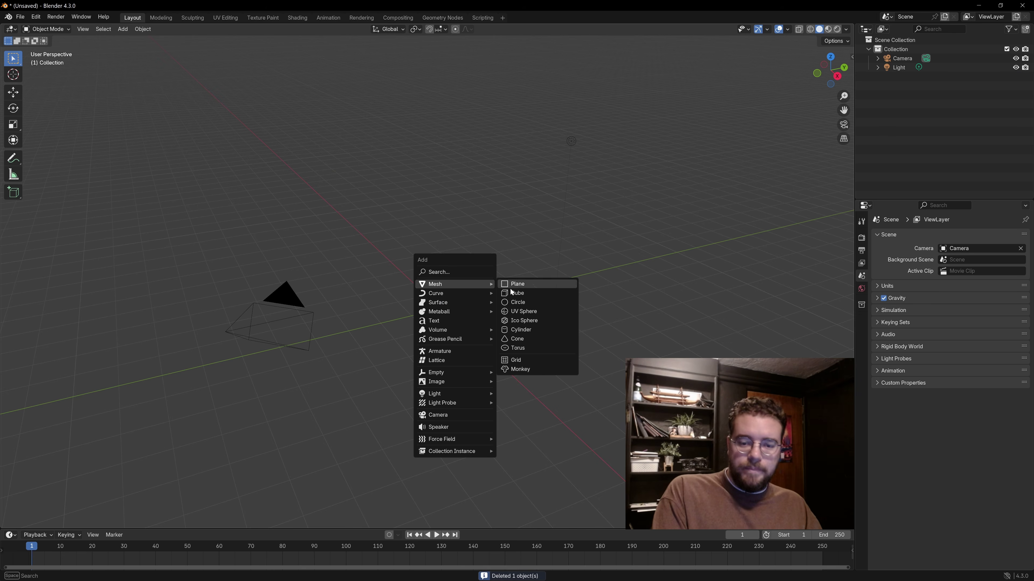
pyautogui.click(541, 320)
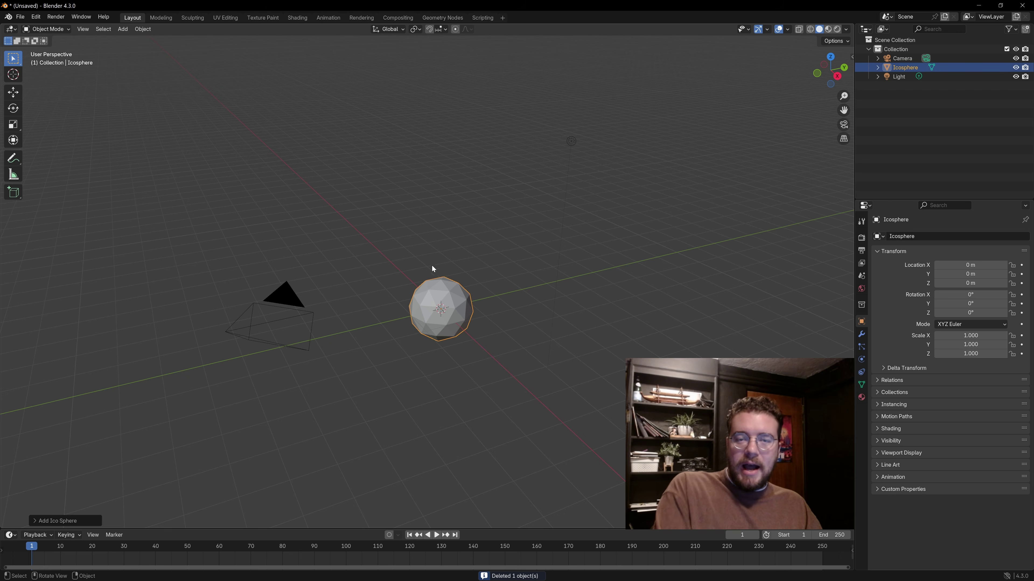
pyautogui.scroll(3, 443, 300)
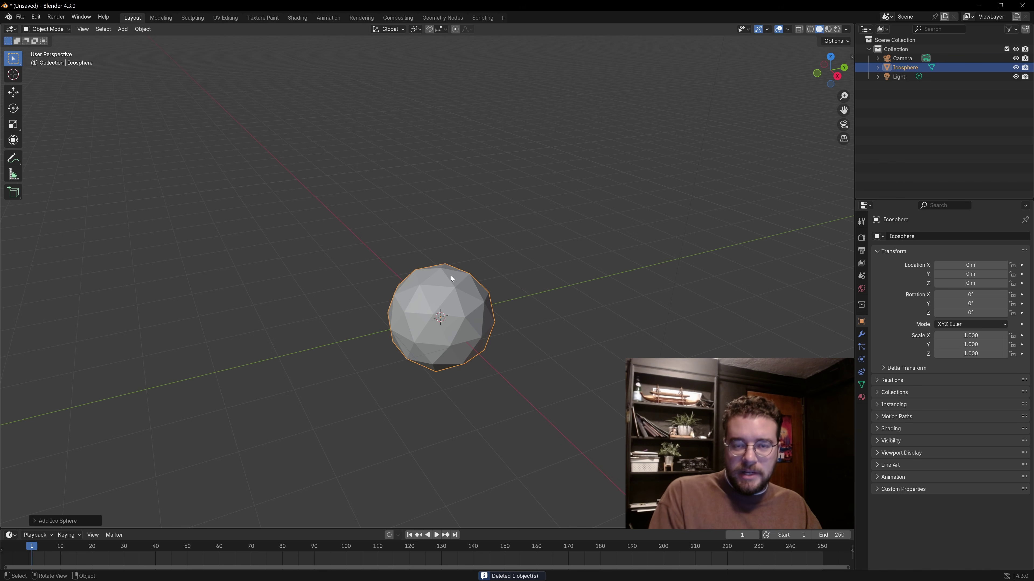
pyautogui.press('Delete')
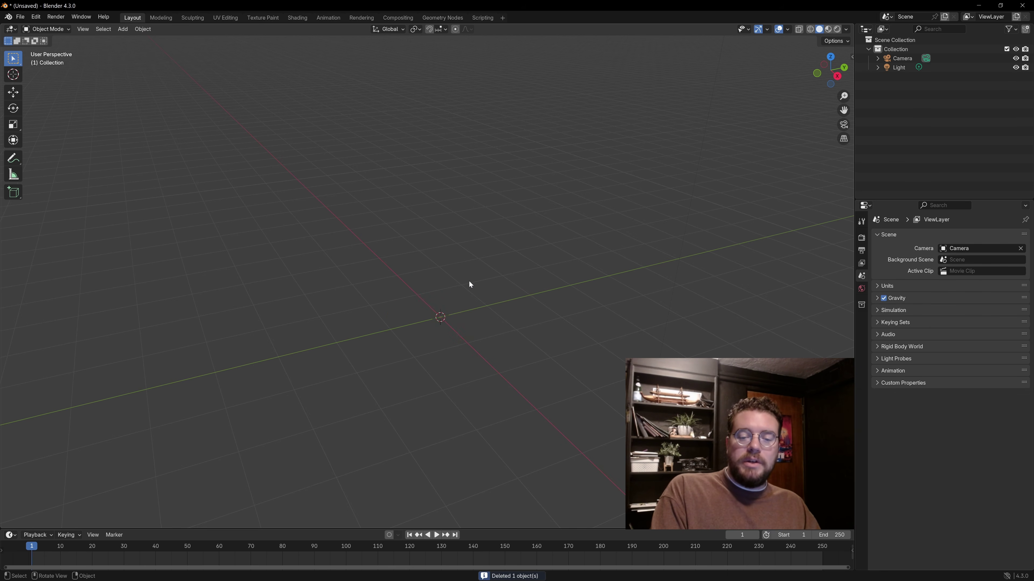
# Step: Compare the faces of a UV sphere and an ico sphere up close by adding and deleting each in turn
pyautogui.hotkey('shift', 'a')
pyautogui.moveTo(470, 281)
pyautogui.click(516, 310)
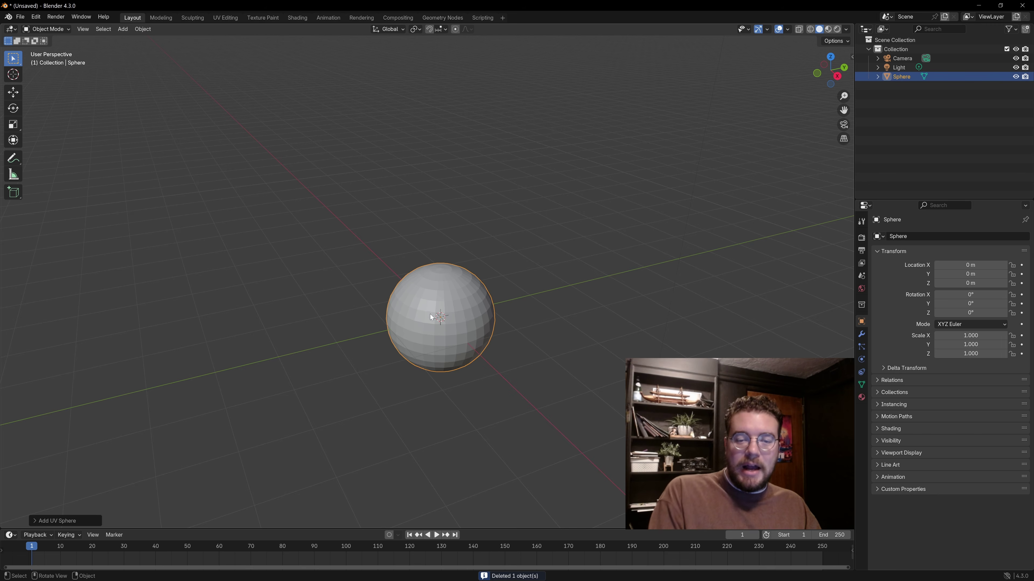
pyautogui.scroll(5, 438, 291)
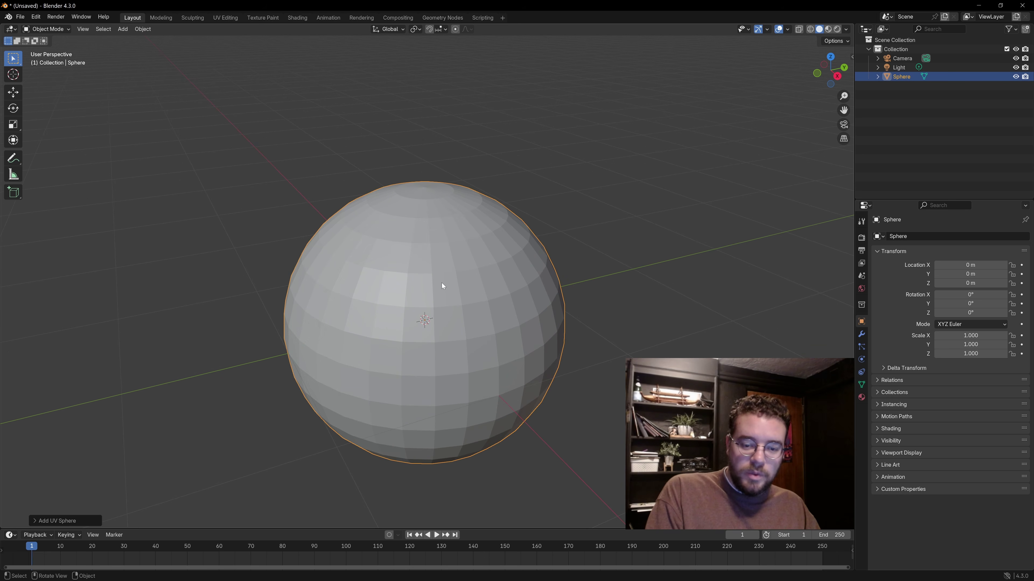
pyautogui.press('Delete')
pyautogui.hotkey('shift', 'a')
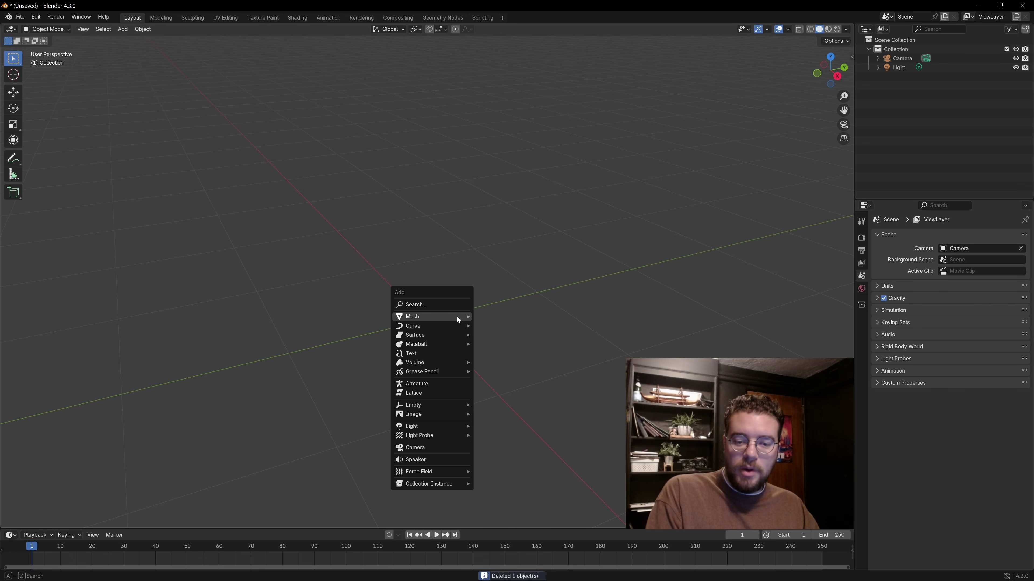
pyautogui.moveTo(457, 316)
pyautogui.click(525, 353)
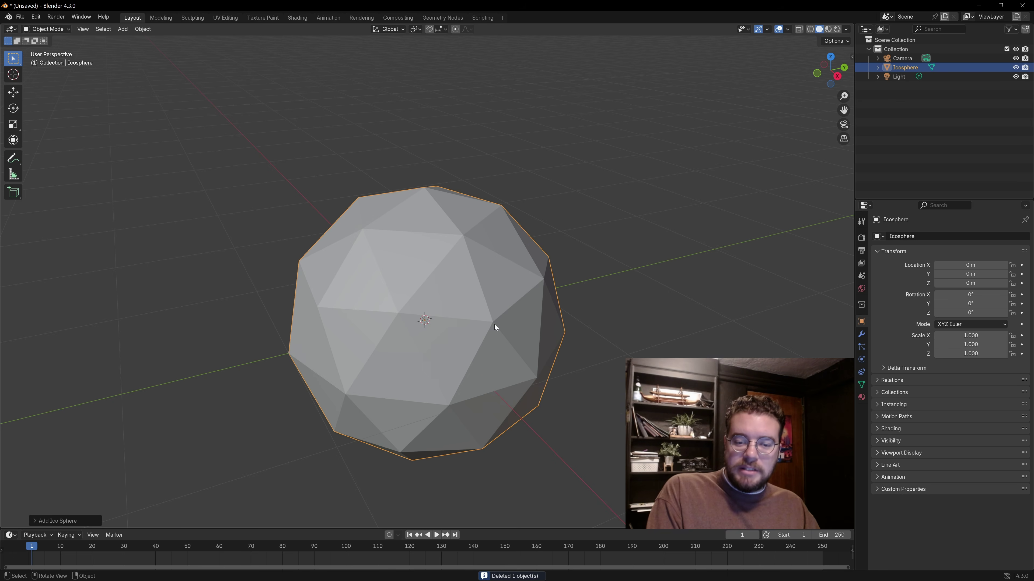
pyautogui.press('Delete')
# Step: Add a mesh cylinder and delete it, and do the same with a mesh cone
pyautogui.hotkey('shift', 'a')
pyautogui.moveTo(444, 280)
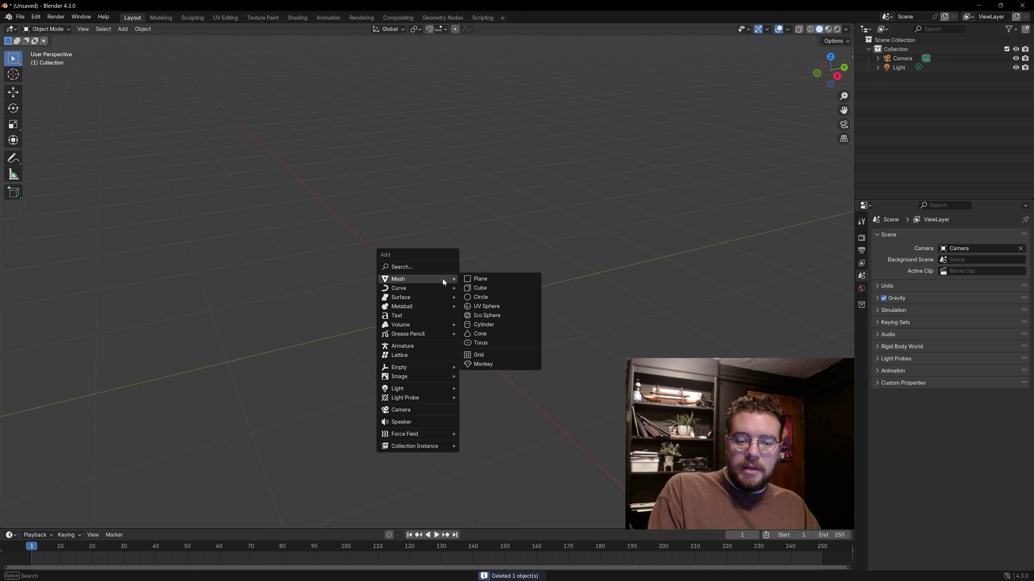
pyautogui.click(513, 323)
pyautogui.scroll(-3, 476, 291)
pyautogui.press('Delete')
pyautogui.hotkey('shift', 'a')
pyautogui.moveTo(467, 277)
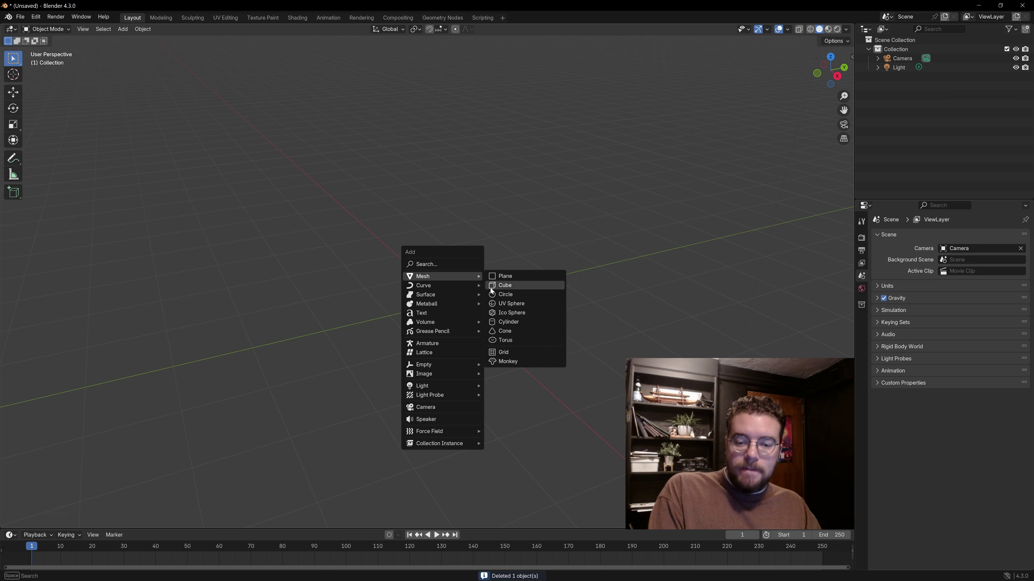
pyautogui.click(525, 331)
pyautogui.press('Delete')
# Step: Add a mesh torus and delete it, and do the same with a mesh monkey
pyautogui.hotkey('shift', 'a')
pyautogui.moveTo(475, 276)
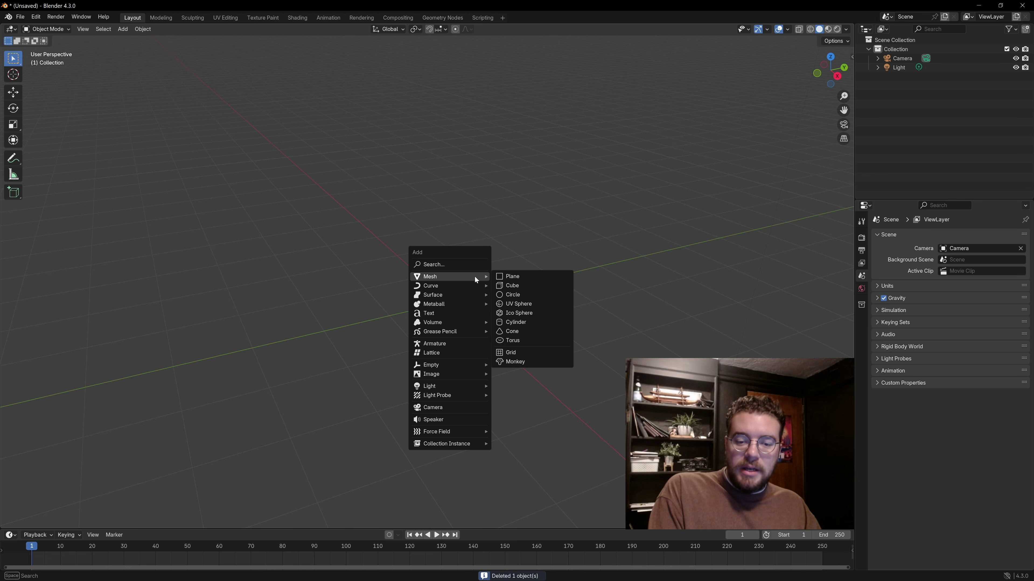
pyautogui.click(542, 341)
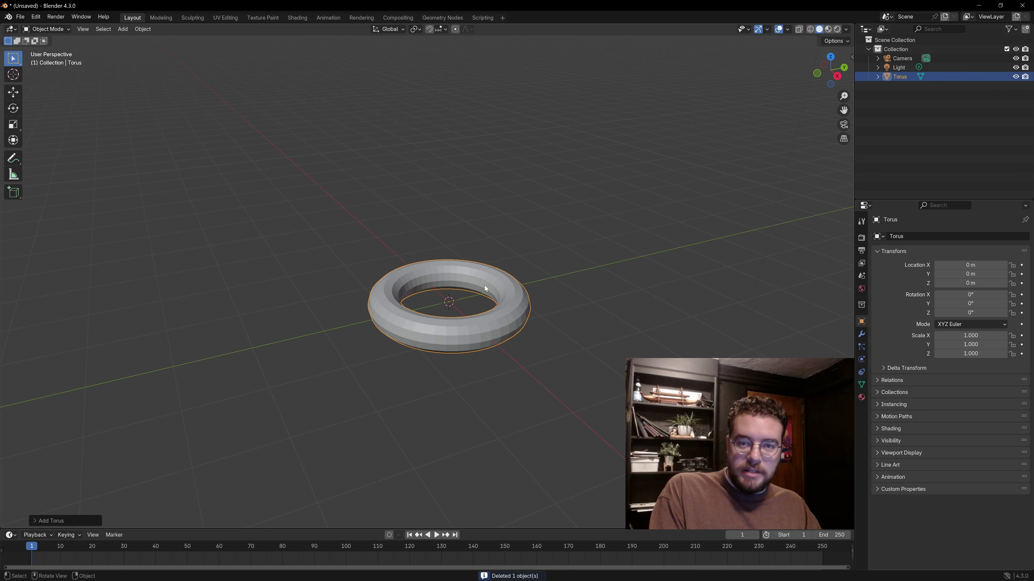
pyautogui.press('Delete')
pyautogui.hotkey('shift', 'a')
pyautogui.moveTo(484, 282)
pyautogui.click(553, 367)
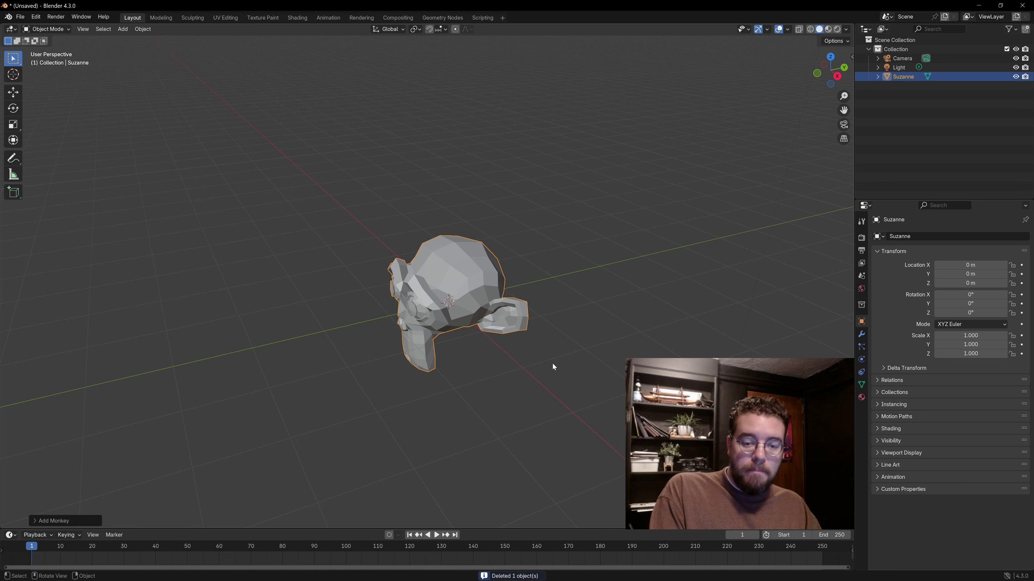
pyautogui.press('Delete')
# Step: Add a mesh grid, inspect its subdivisions in Edit Mode, and delete the grid in Object Mode
pyautogui.hotkey('shift', 'a')
pyautogui.moveTo(510, 311)
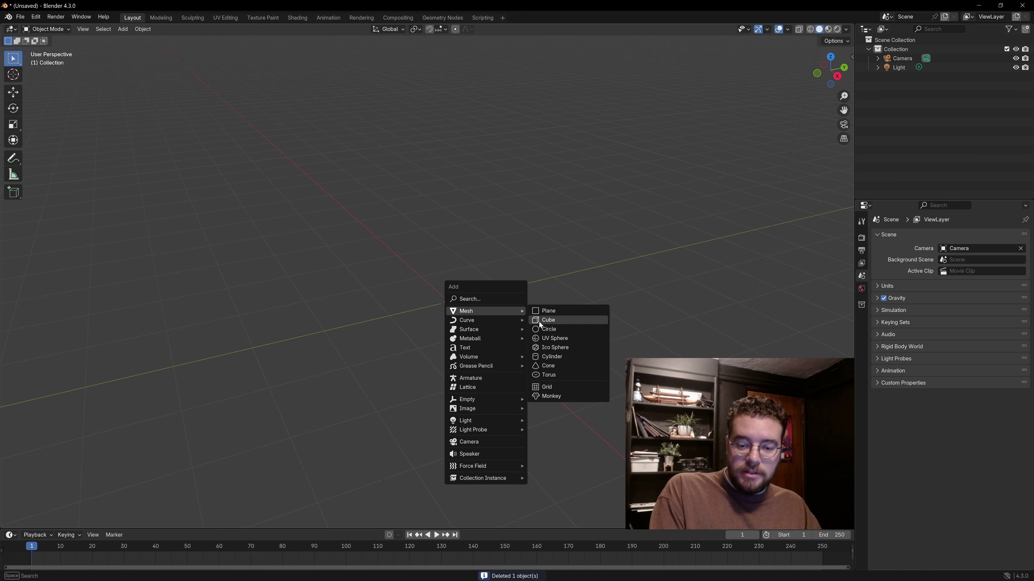
pyautogui.click(573, 384)
pyautogui.press('Tab')
pyautogui.scroll(1, 462, 293)
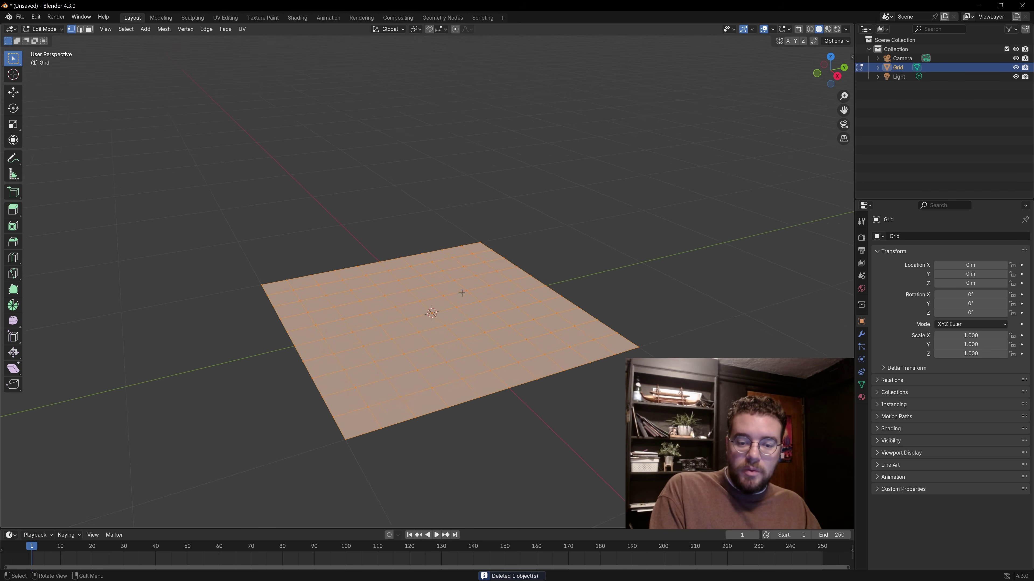
pyautogui.moveTo(446, 291); pyautogui.dragTo(447, 301, button='middle')
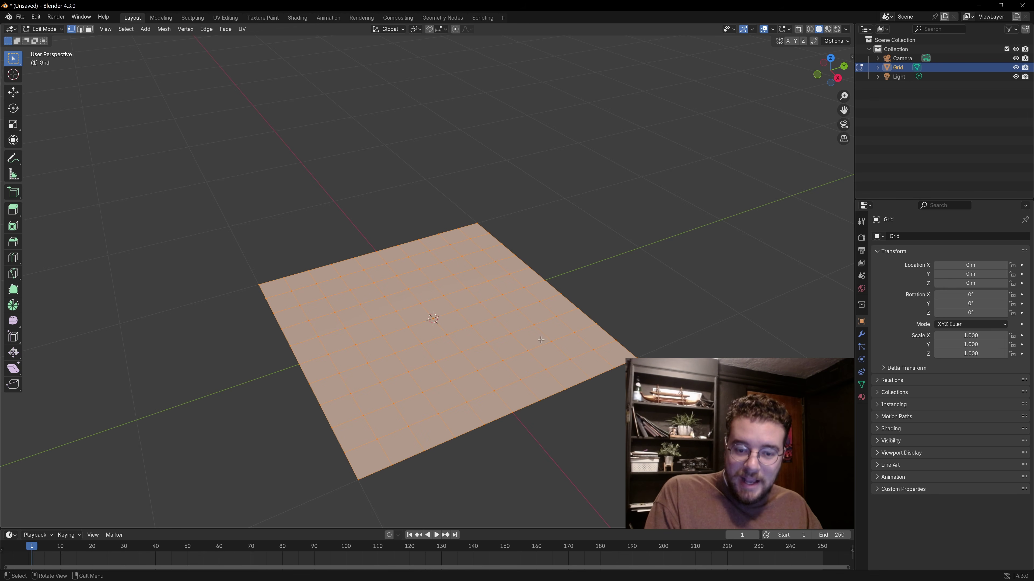
pyautogui.press('Tab')
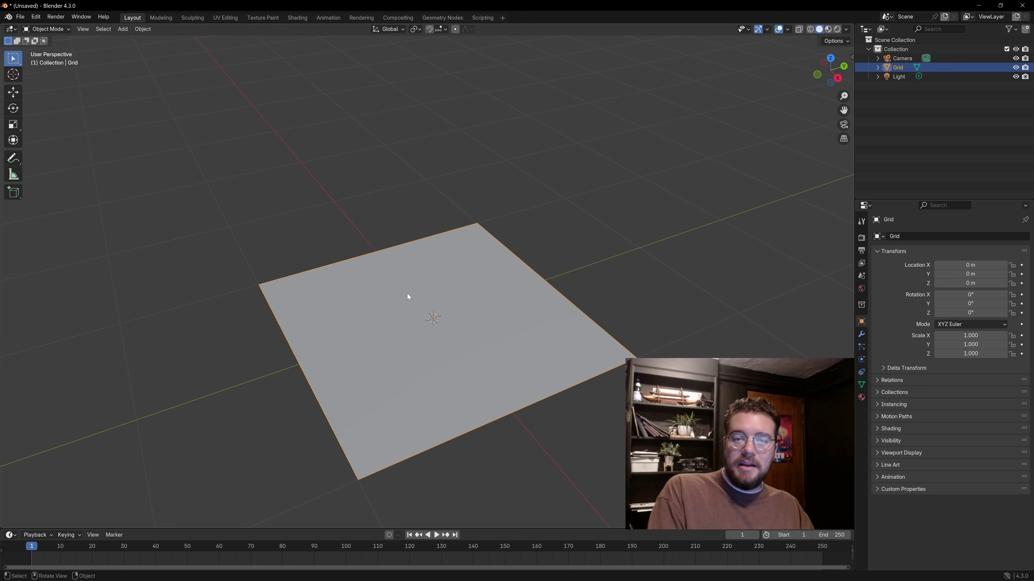
pyautogui.press('Tab')
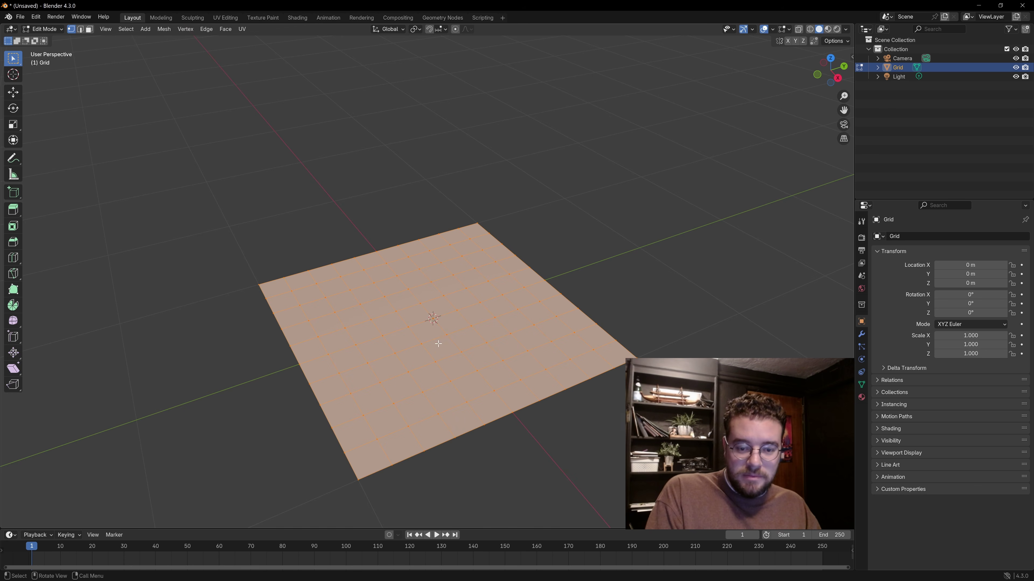
pyautogui.press('Tab')
pyautogui.press('Delete')
# Step: Add a mesh monkey again, view its face from the front and at an angle, and delete it
pyautogui.hotkey('shift', 'a')
pyautogui.moveTo(465, 286)
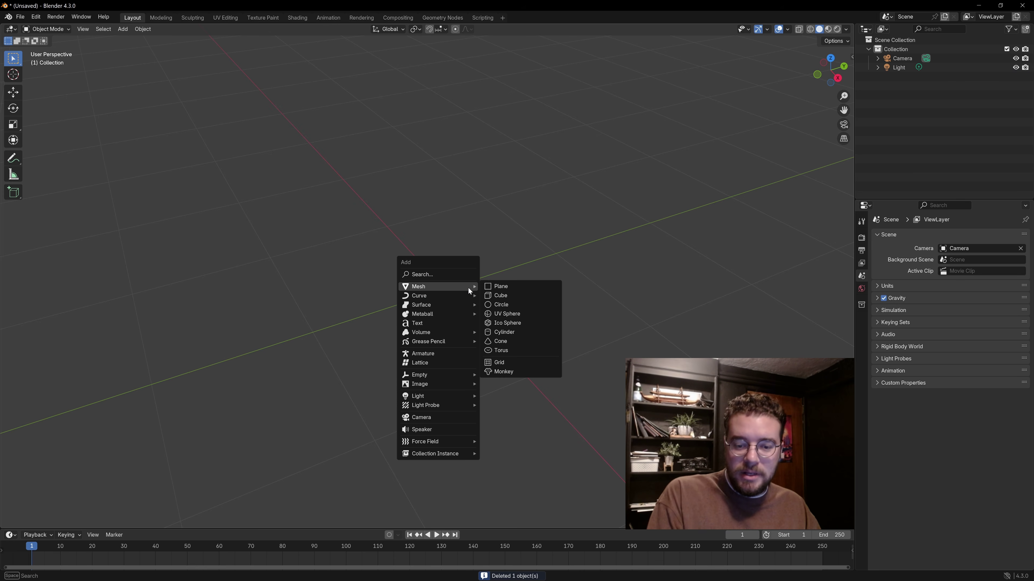
pyautogui.click(524, 374)
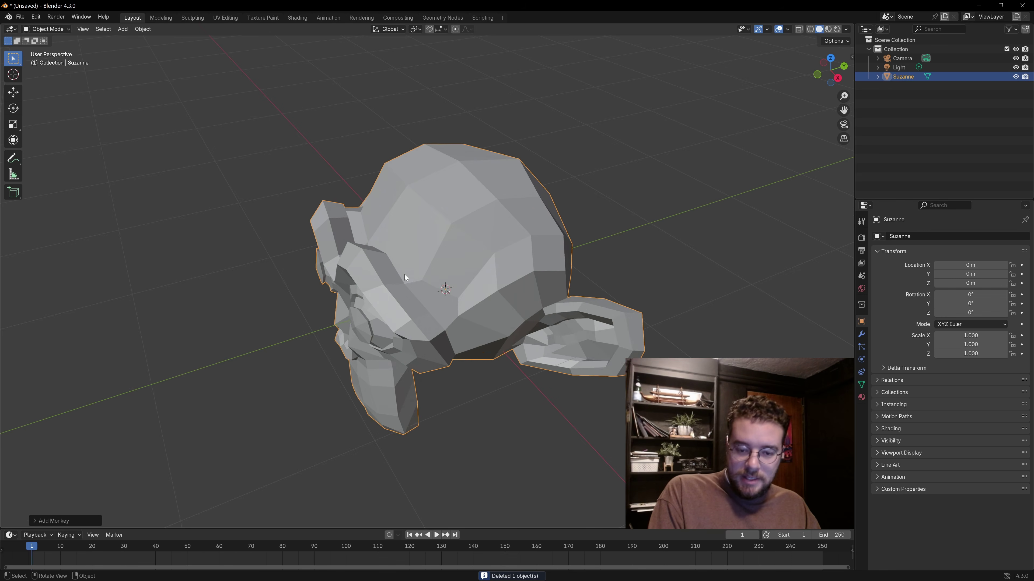
pyautogui.scroll(-6, 410, 280)
pyautogui.moveTo(410, 281); pyautogui.dragTo(479, 238, button='middle')
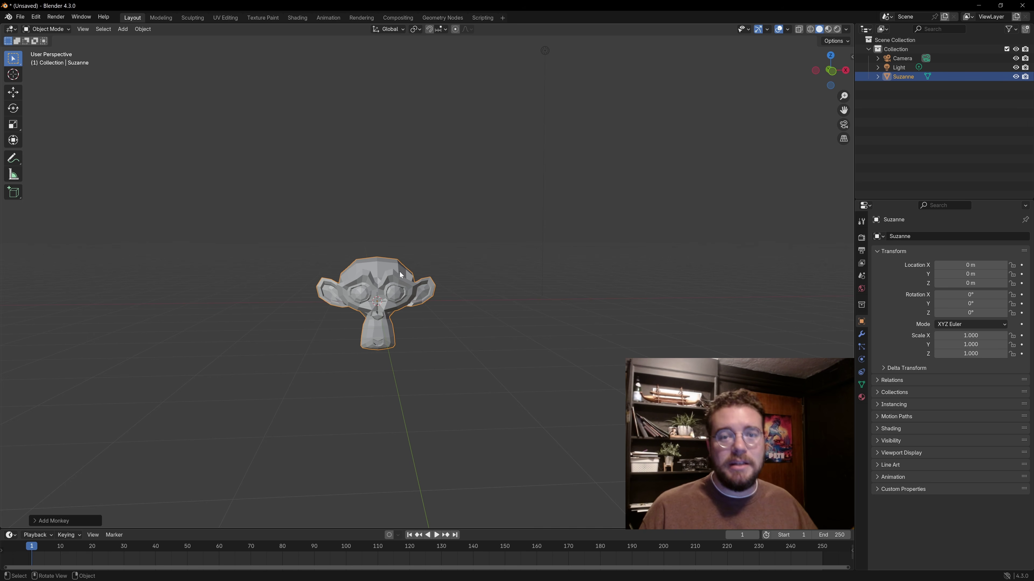
pyautogui.scroll(5, 382, 282)
pyautogui.moveTo(383, 282); pyautogui.dragTo(364, 288, button='middle')
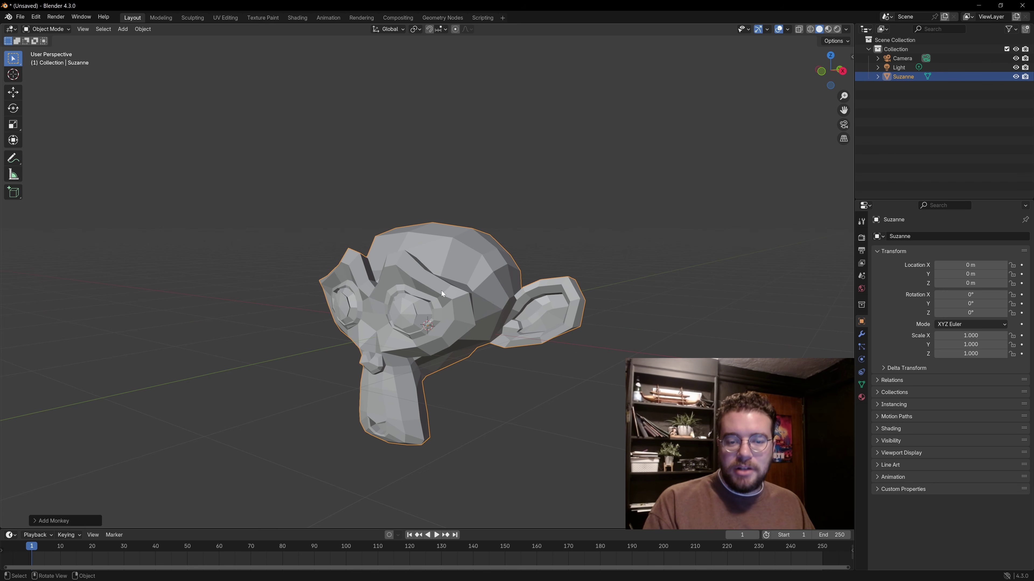
pyautogui.press('Delete')
# Step: Add a mesh cylinder and expand its Add Cylinder settings
pyautogui.hotkey('shift', 'a')
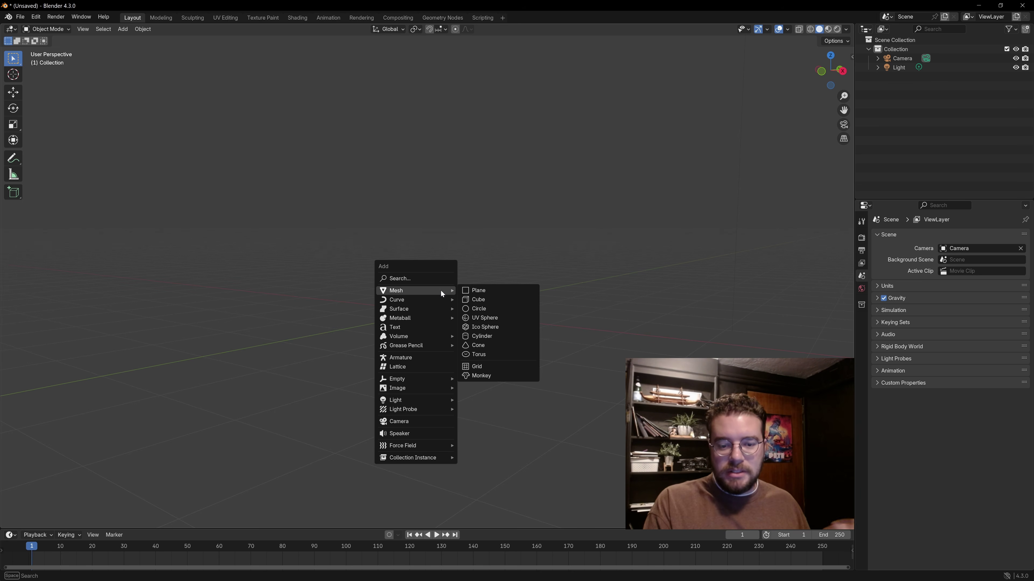
pyautogui.click(496, 335)
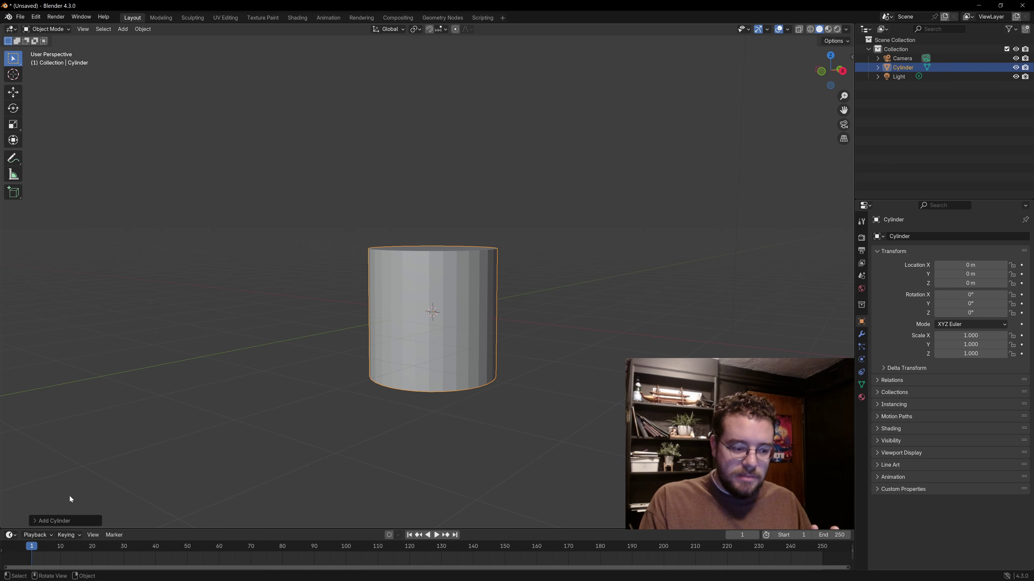
pyautogui.click(35, 522)
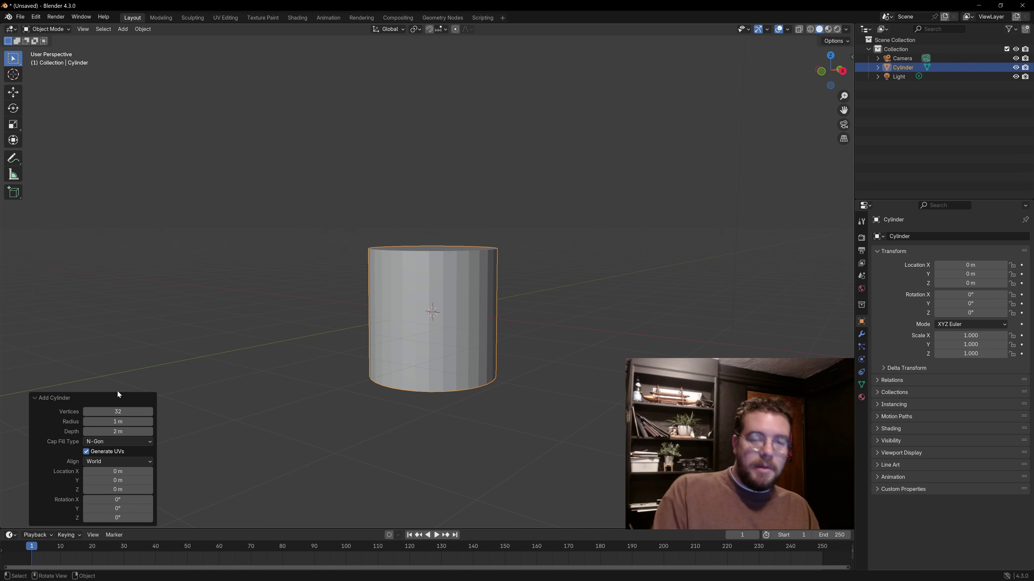
pyautogui.click(115, 398)
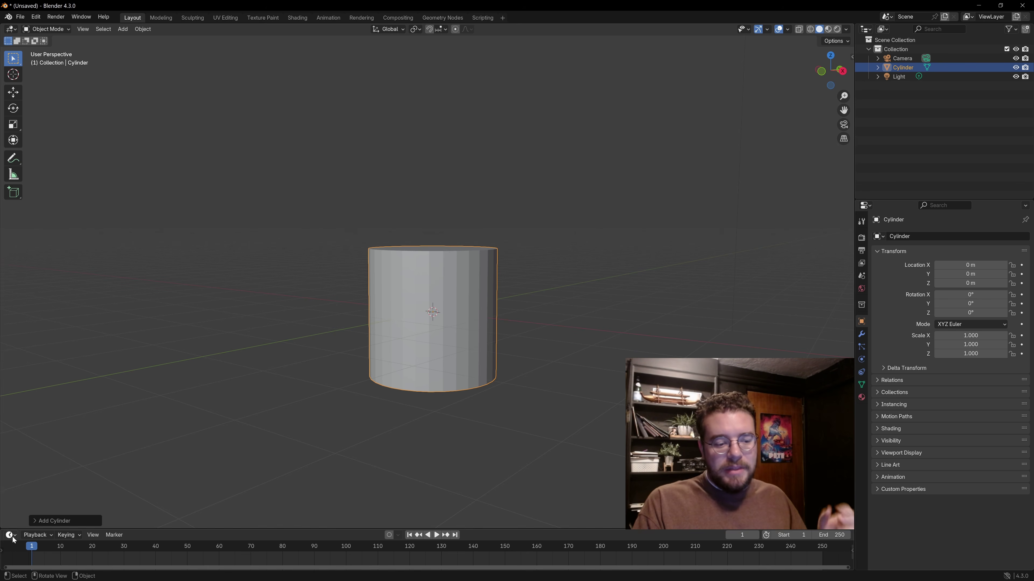
pyautogui.click(35, 519)
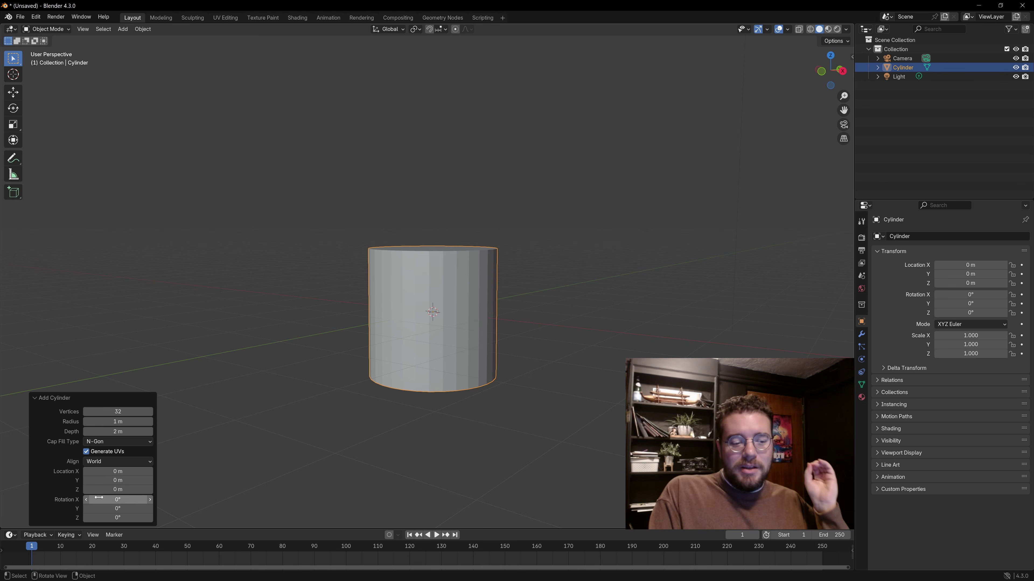
# Step: Scale the cylinder up uniformly to about 2.605
pyautogui.moveTo(425, 342); pyautogui.dragTo(487, 273, button='middle')
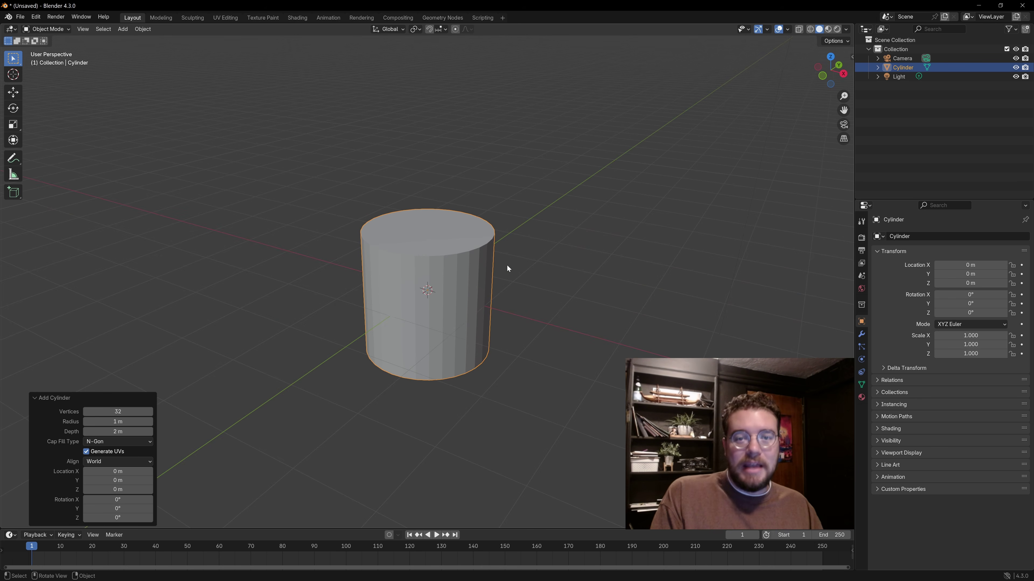
pyautogui.press('s')
pyautogui.press('Return')
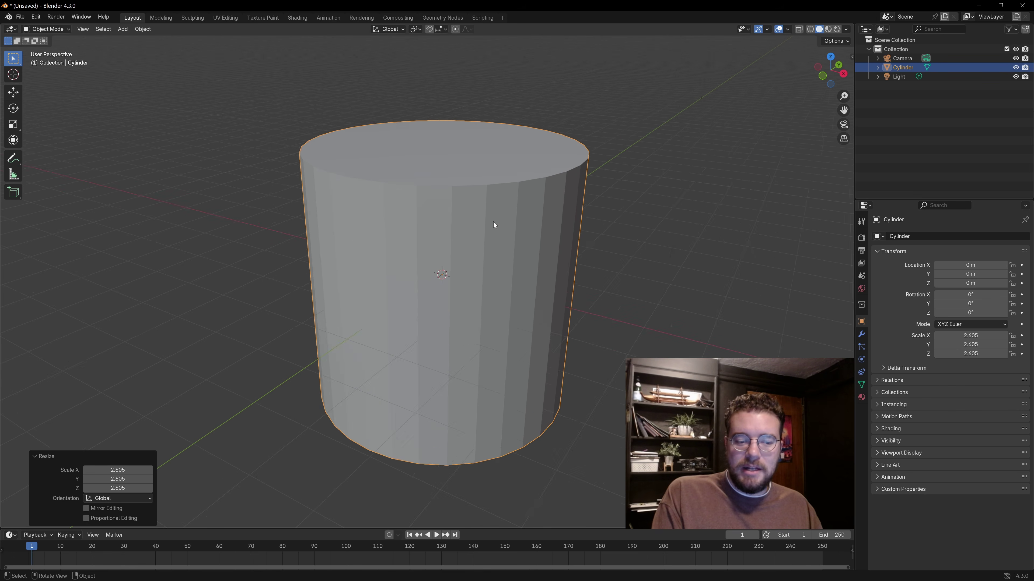
pyautogui.scroll(-2, 494, 224)
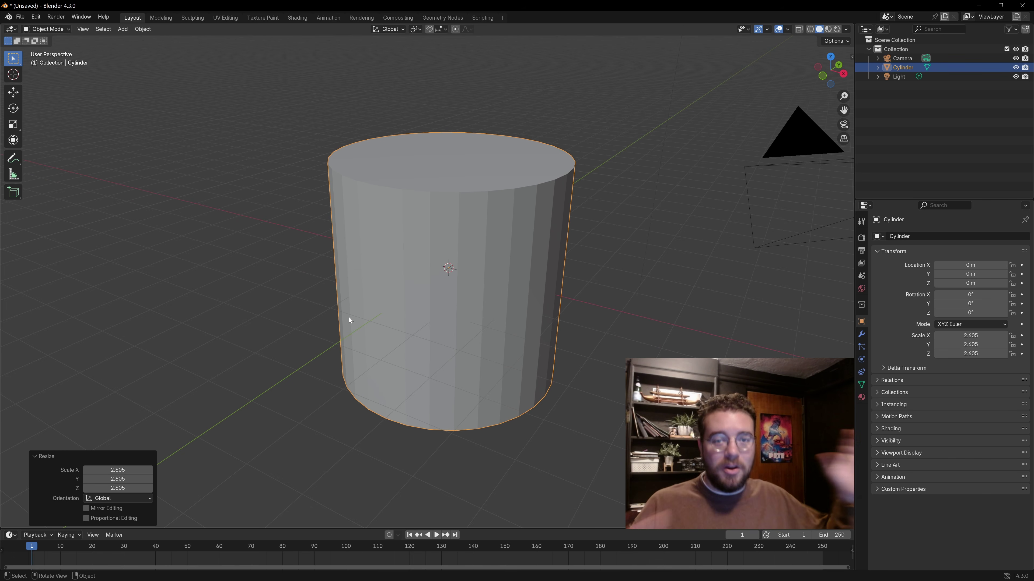
# Step: Adjust the cylinder's last resize operation to a scale of 1.125 in X and 1.135 in Y
pyautogui.press('F9')
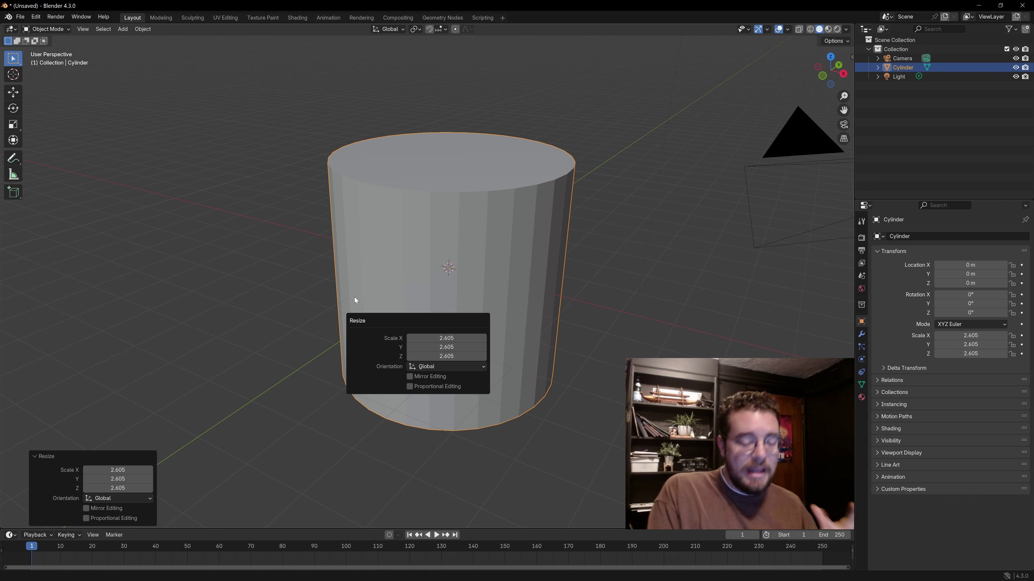
pyautogui.press('F9')
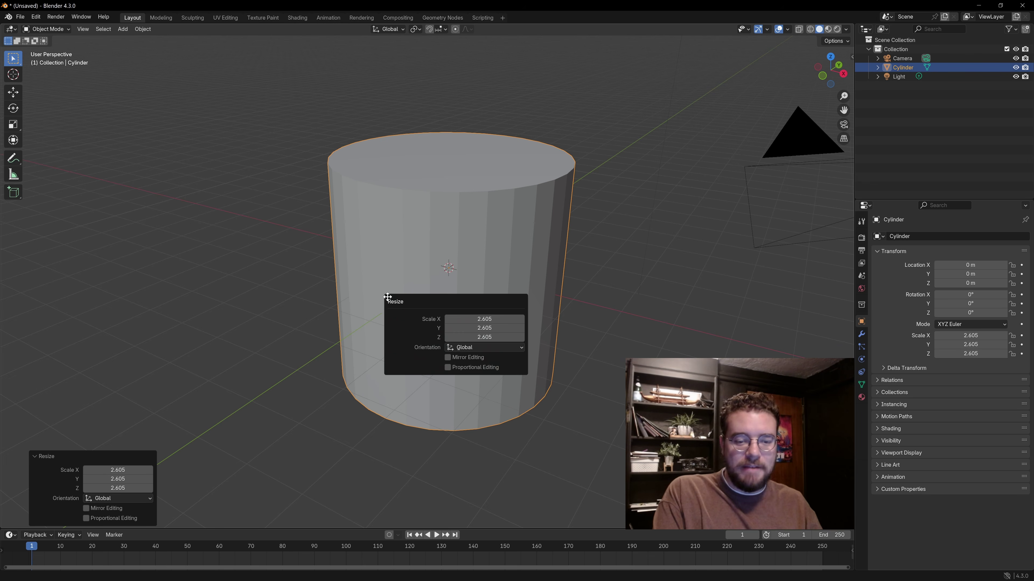
pyautogui.click(484, 319)
pyautogui.write('1.605')
pyautogui.press('Return')
pyautogui.moveTo(459, 319)
pyautogui.mouseDown()
pyautogui.moveTo(470, 320)
pyautogui.moveTo(438, 320)
pyautogui.mouseUp()
pyautogui.moveTo(500, 328)
pyautogui.mouseDown()
pyautogui.moveTo(437, 328)
pyautogui.moveTo(500, 328)
pyautogui.mouseUp()
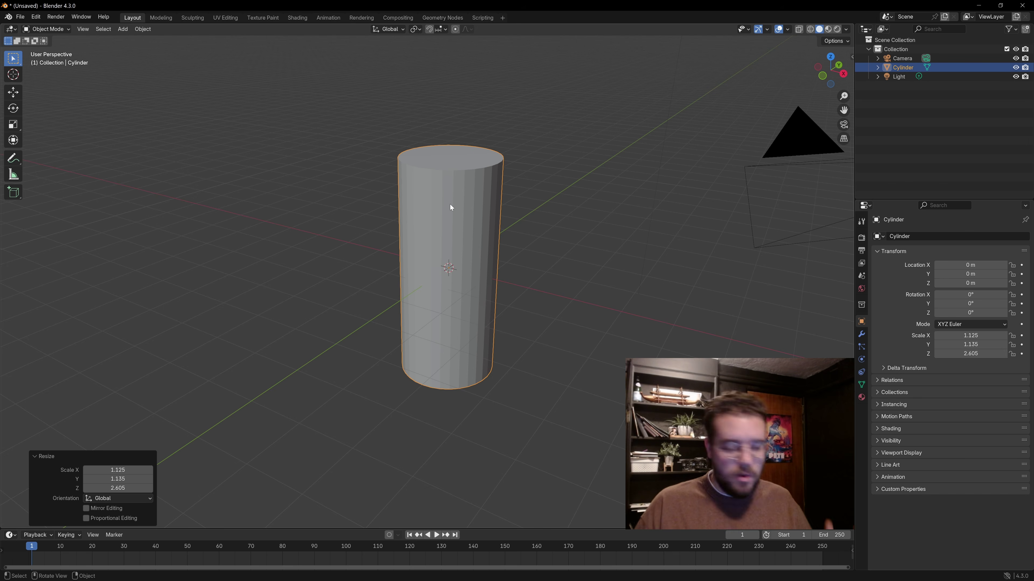
# Step: Delete the scaled cylinder and add a new mesh cylinder in its place
pyautogui.press('Delete')
pyautogui.hotkey('shift', 'a')
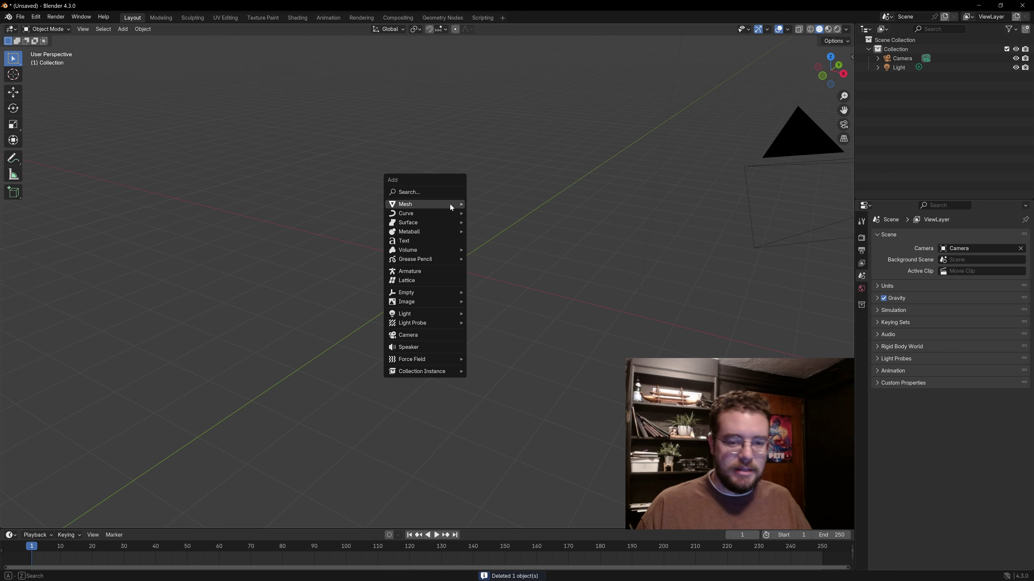
pyautogui.moveTo(450, 204)
pyautogui.click(515, 247)
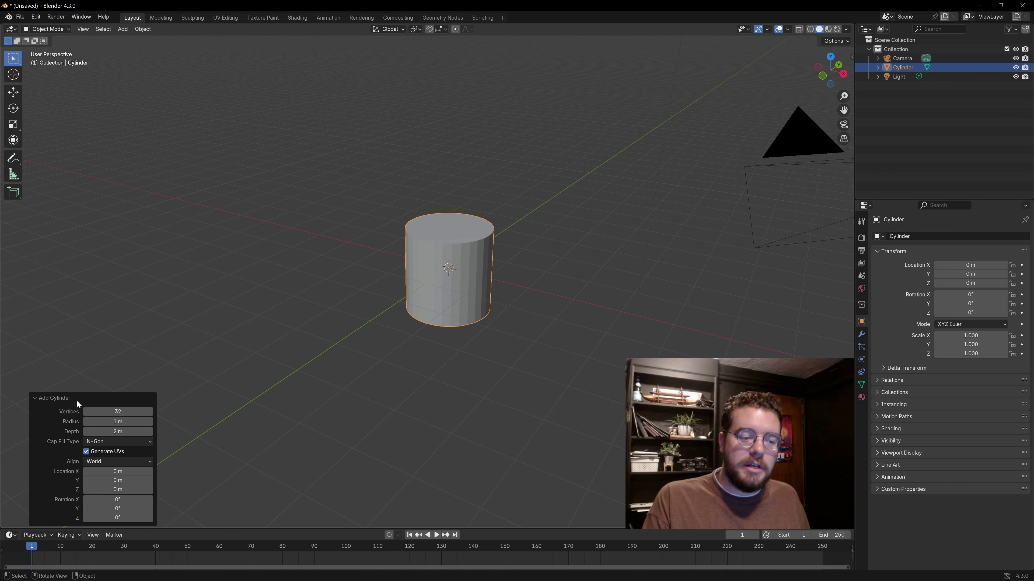
# Step: Collapse the Add Cylinder settings and deselect the cylinder
pyautogui.click(40, 398)
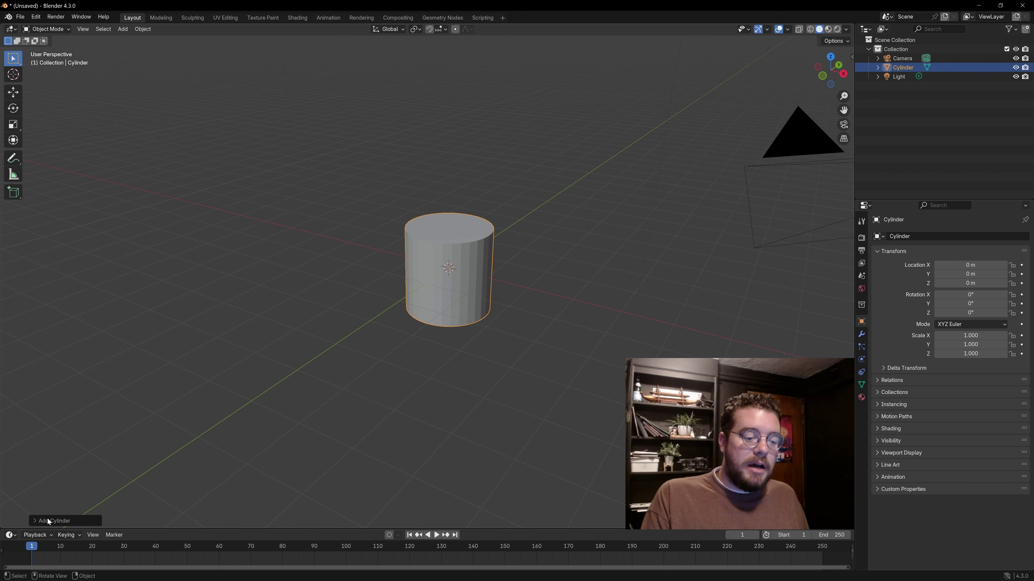
pyautogui.moveTo(232, 353); pyautogui.dragTo(272, 343, button='middle')
pyautogui.click(272, 343)
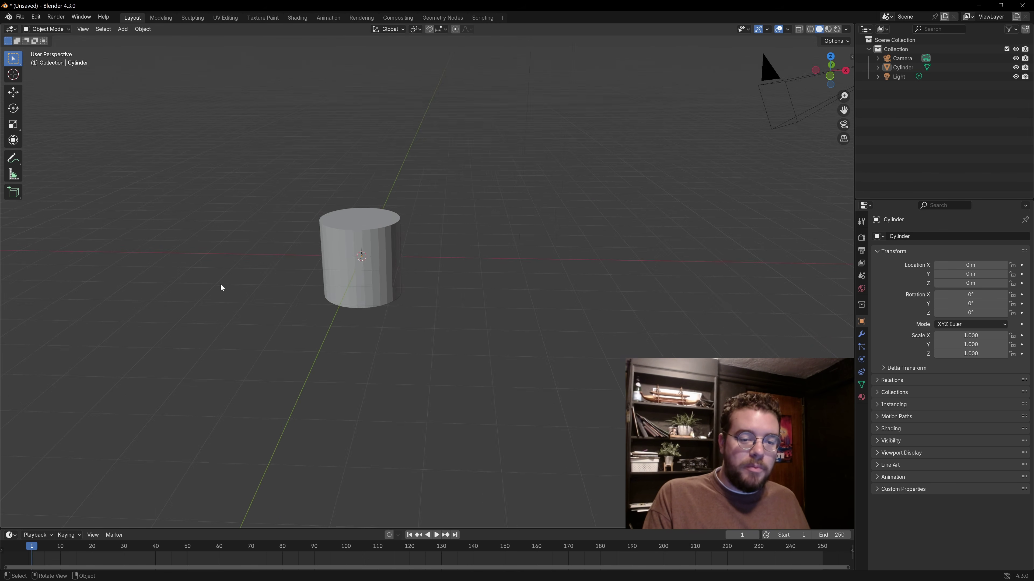
pyautogui.scroll(1, 220, 284)
pyautogui.keyDown('shift'); pyautogui.moveTo(290, 279); pyautogui.dragTo(307, 286, button='middle'); pyautogui.keyUp('shift')
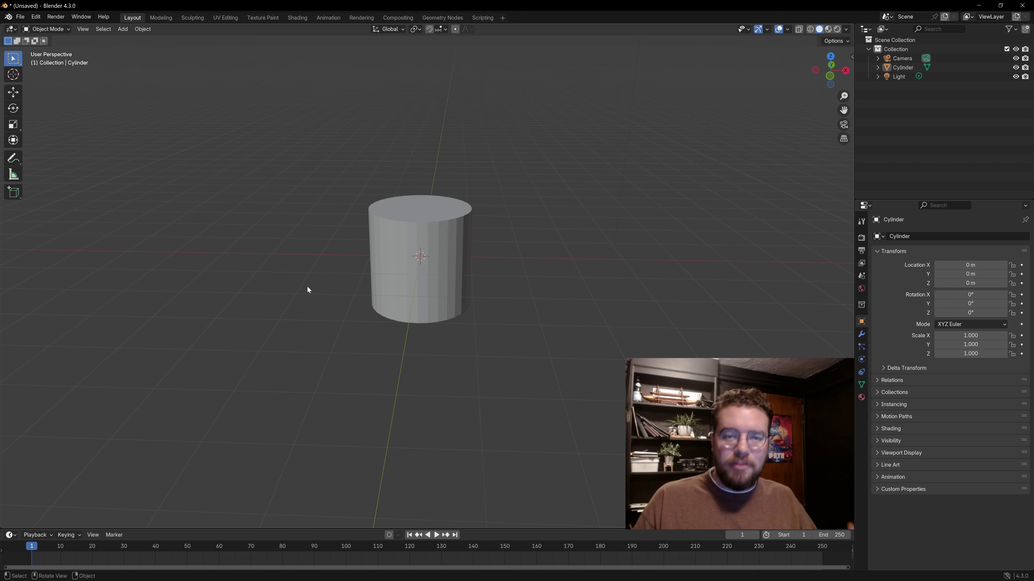
# Step: Reopen the Add Cylinder settings as a floating popup and set the vertices to 500
pyautogui.press('F9')
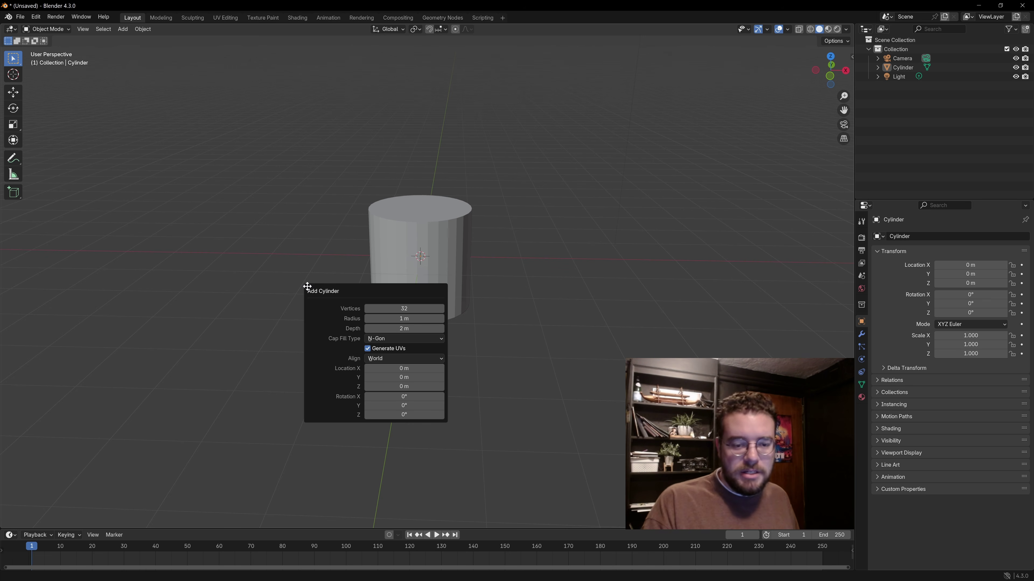
pyautogui.moveTo(410, 308)
pyautogui.mouseDown()
pyautogui.moveTo(379, 300)
pyautogui.moveTo(406, 297)
pyautogui.moveTo(381, 298)
pyautogui.moveTo(398, 305)
pyautogui.mouseUp()
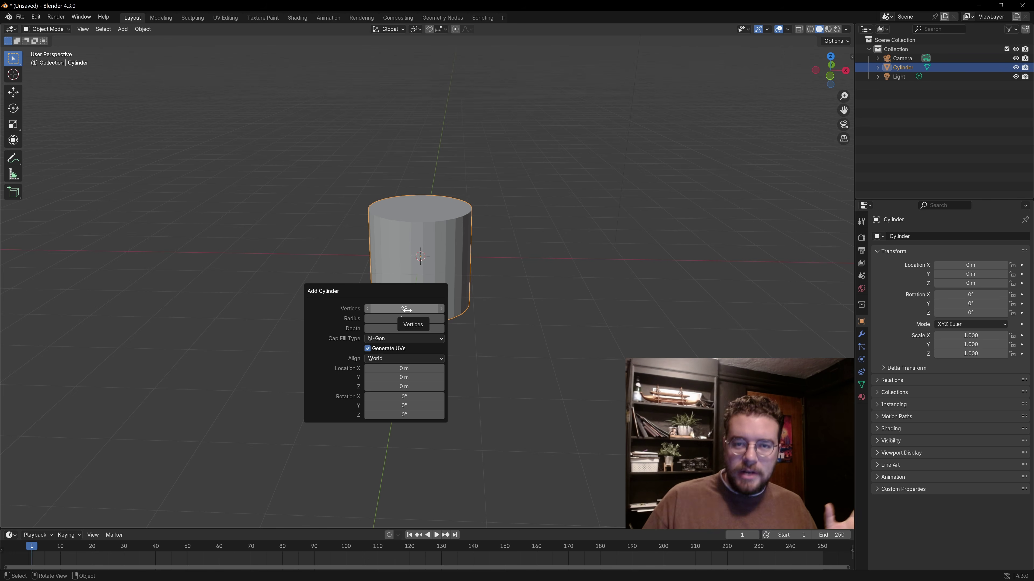
pyautogui.click(407, 309)
pyautogui.write('500')
pyautogui.press('Return')
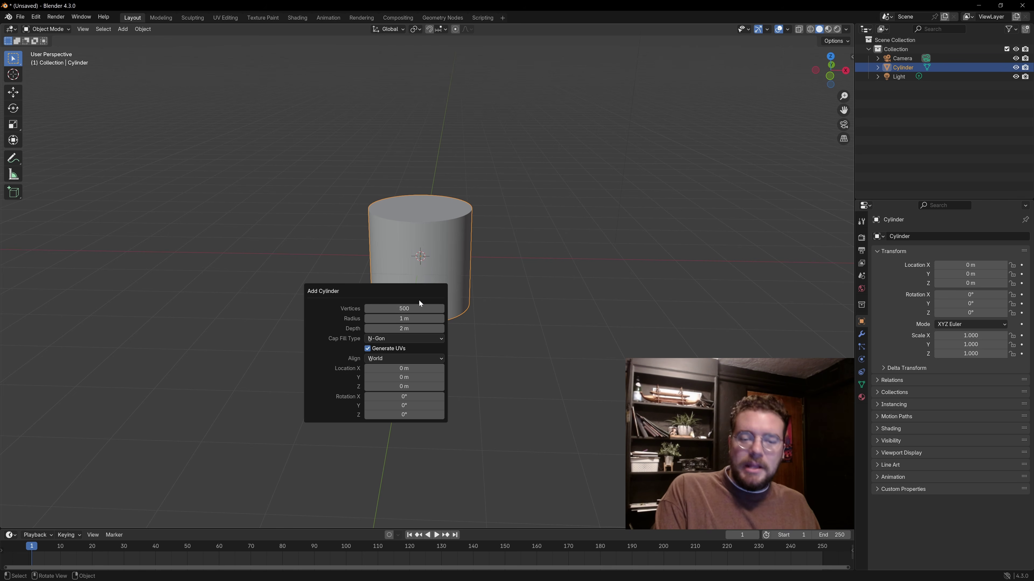
# Step: Lower the cylinder's vertices to about 21 and raise them one at a time to 32
pyautogui.moveTo(396, 308); pyautogui.dragTo(274, 298)
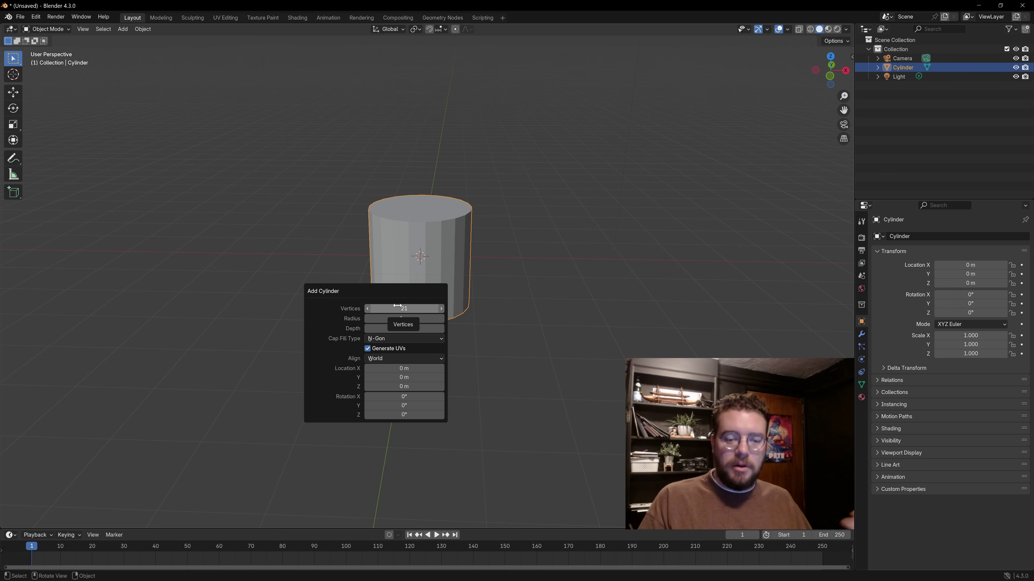
pyautogui.click(368, 310)
pyautogui.click(442, 309)
pyautogui.click(441, 309)
pyautogui.click(441, 310)
pyautogui.click(442, 310)
pyautogui.click(442, 309)
pyautogui.click(442, 309)
pyautogui.click(442, 309)
pyautogui.click(442, 310)
pyautogui.click(442, 309)
pyautogui.click(442, 310)
pyautogui.click(441, 309)
pyautogui.click(441, 309)
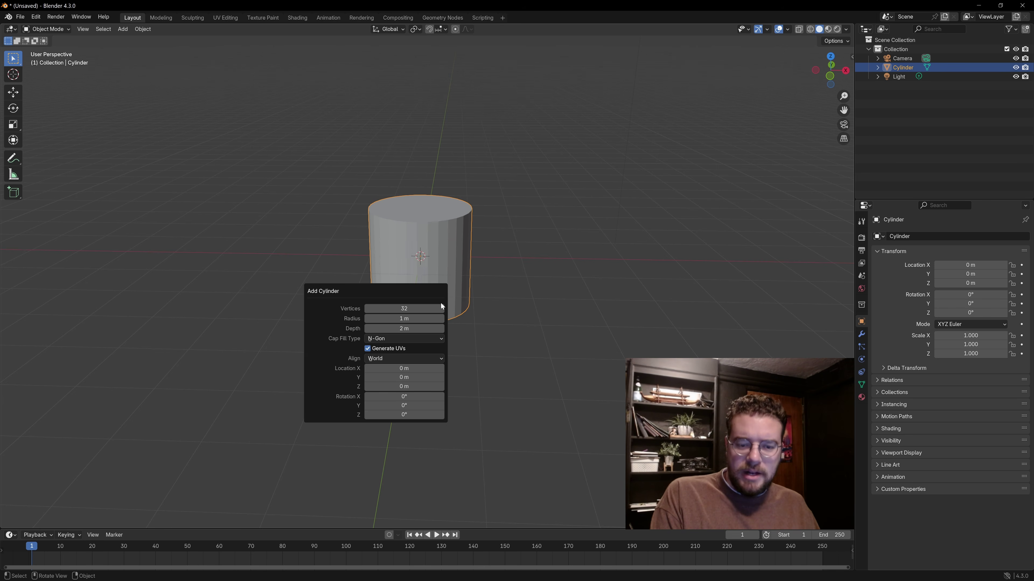
# Step: Reduce the cylinder's vertices to about 15 and raise the count by one
pyautogui.moveTo(421, 309); pyautogui.dragTo(391, 310)
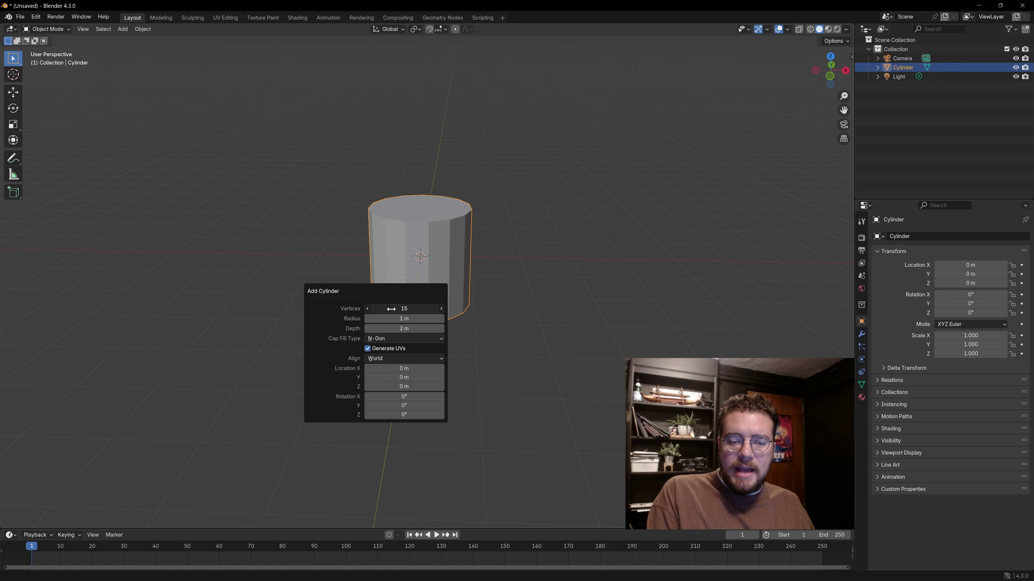
pyautogui.click(442, 309)
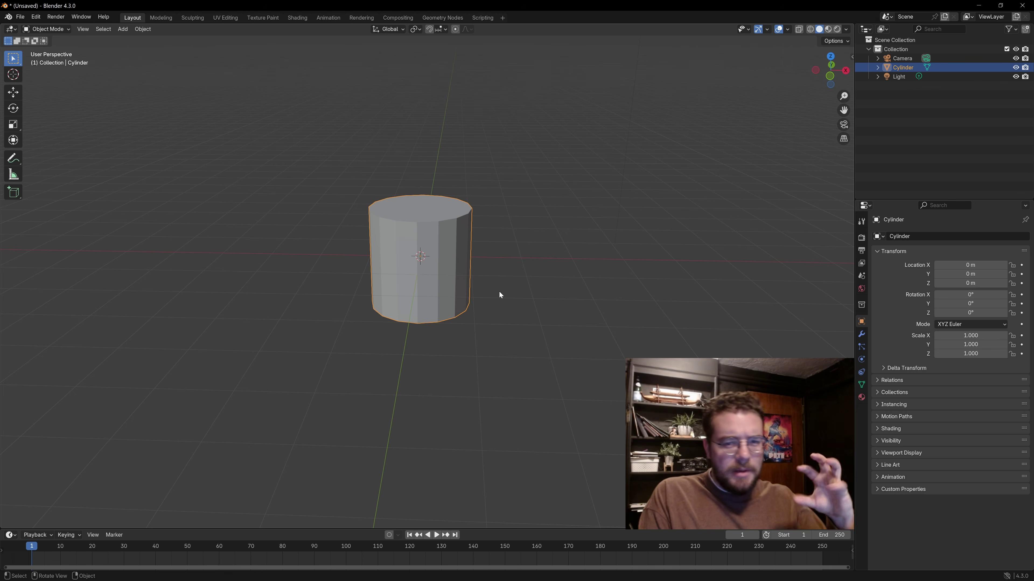
# Step: Reopen the Add Cylinder settings as a floating popup and set the cylinder's radius to 2 m
pyautogui.press('F9')
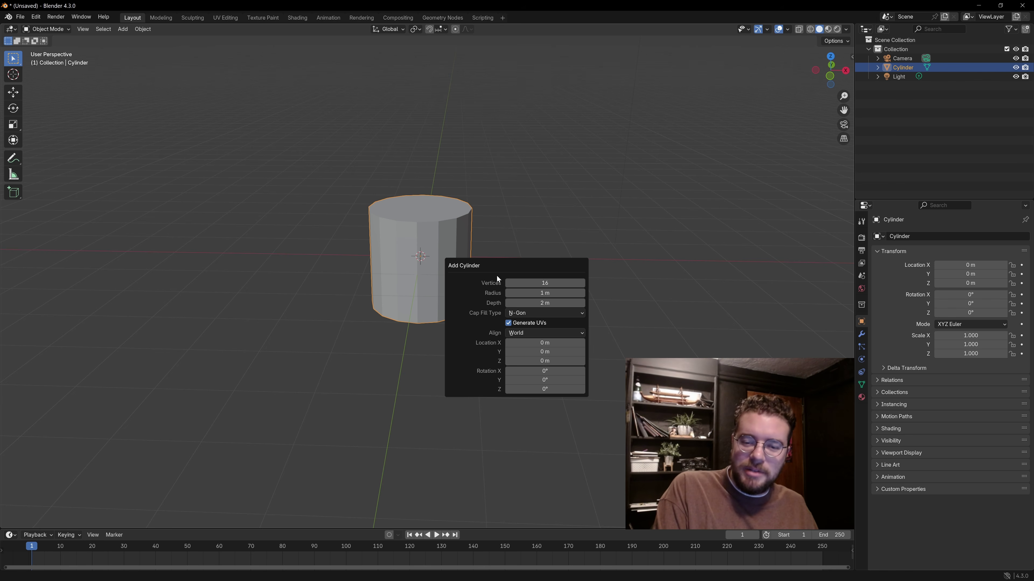
pyautogui.moveTo(544, 293)
pyautogui.mouseDown()
pyautogui.moveTo(634, 272)
pyautogui.moveTo(585, 252)
pyautogui.moveTo(625, 256)
pyautogui.moveTo(214, 288)
pyautogui.moveTo(279, 245)
pyautogui.moveTo(544, 304)
pyautogui.moveTo(611, 293)
pyautogui.moveTo(509, 293)
pyautogui.moveTo(549, 293)
pyautogui.mouseUp()
pyautogui.click(546, 293)
pyautogui.write('1')
pyautogui.press('Return')
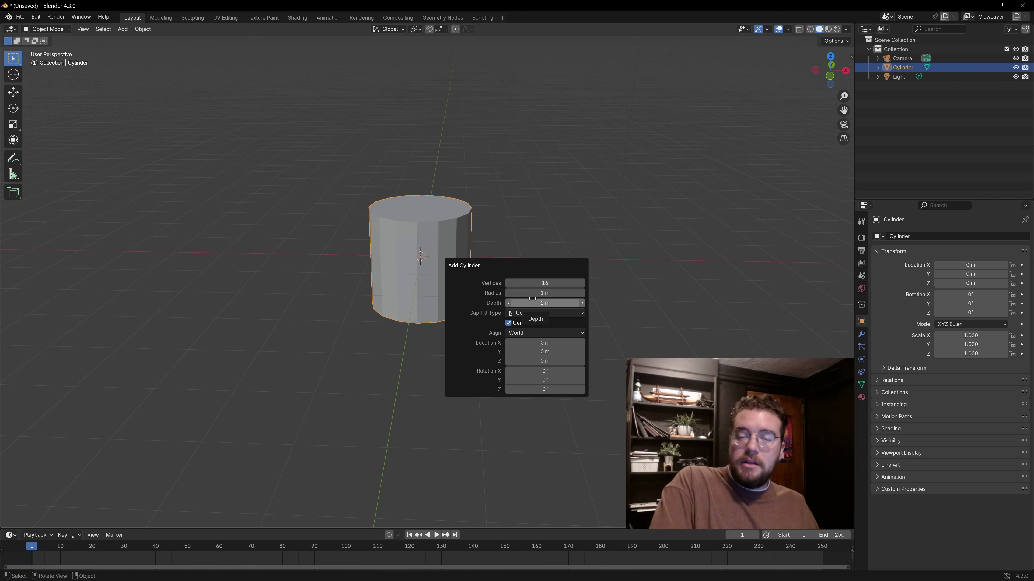
pyautogui.click(548, 294)
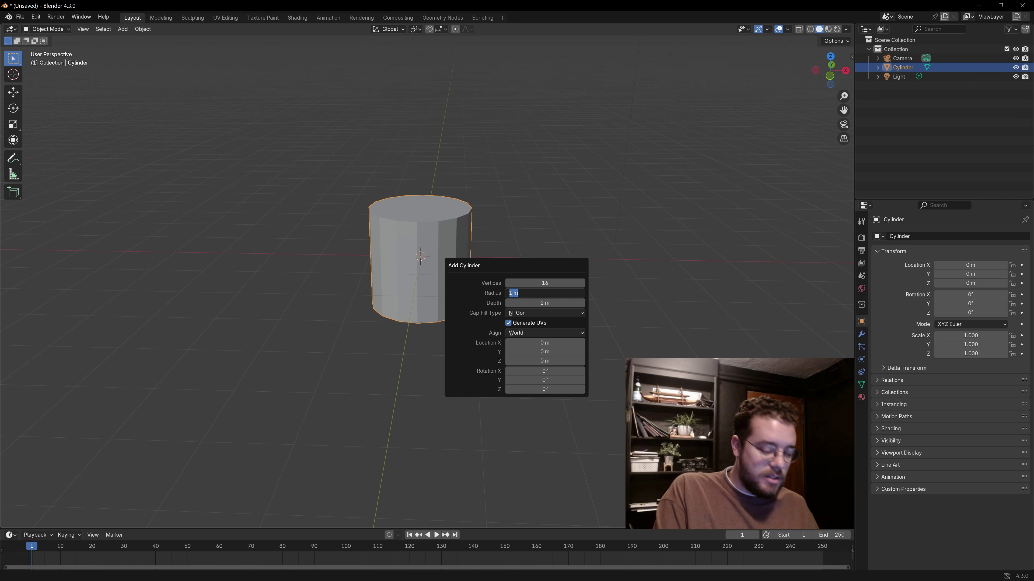
pyautogui.write('2')
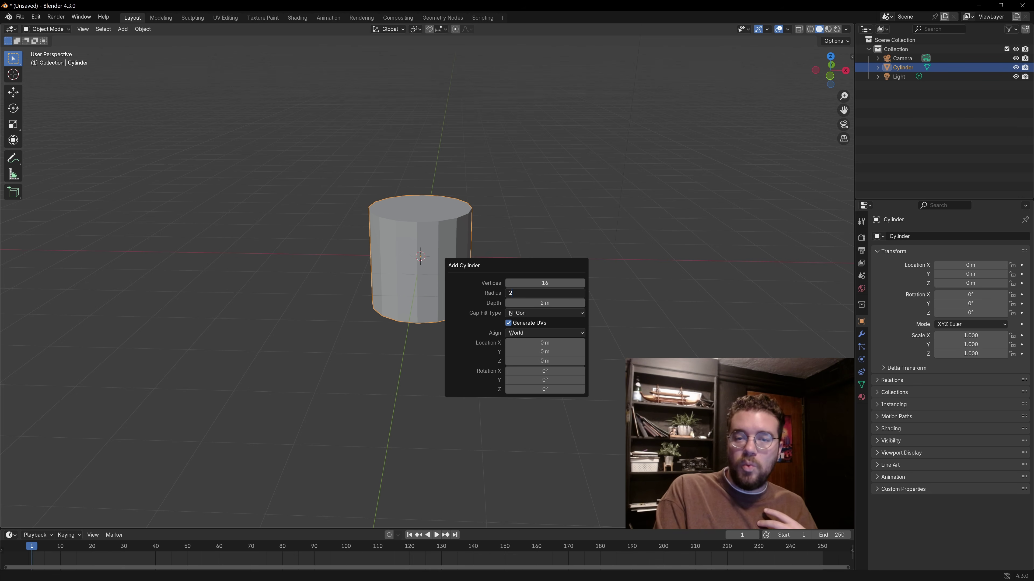
pyautogui.press('Return')
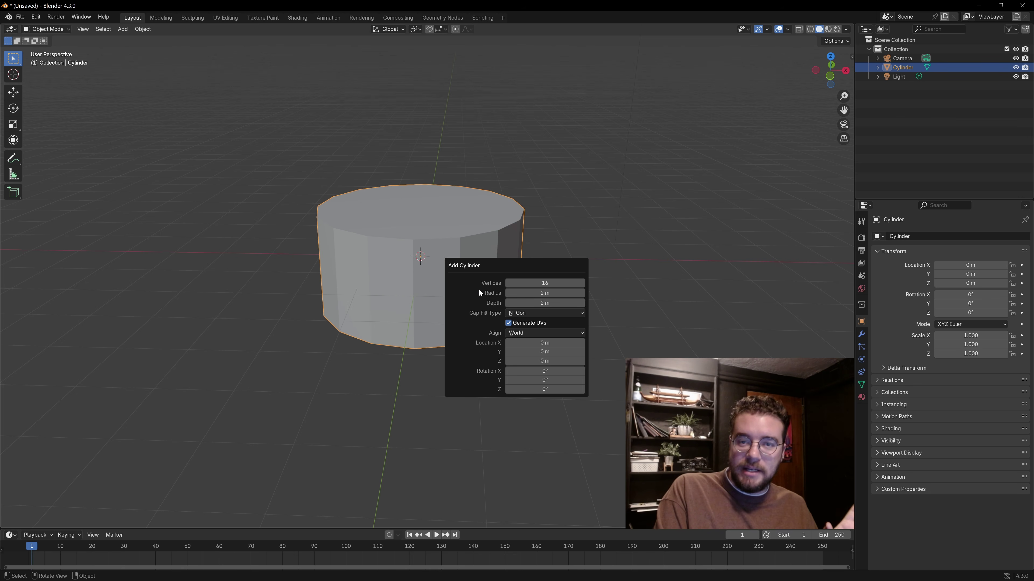
# Step: Return the cylinder's radius to 1 m
pyautogui.click(545, 293)
pyautogui.write('1')
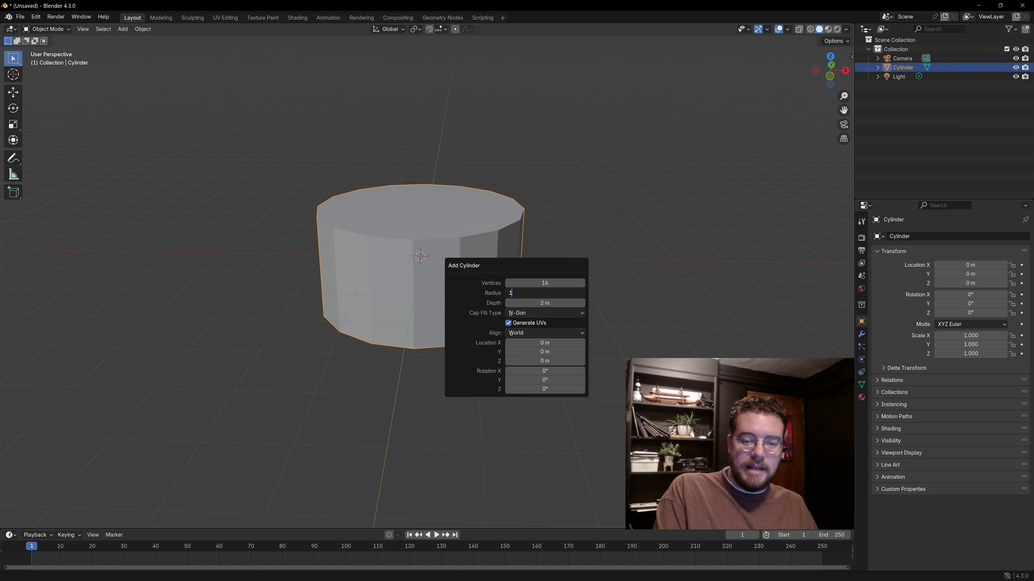
pyautogui.press('Return')
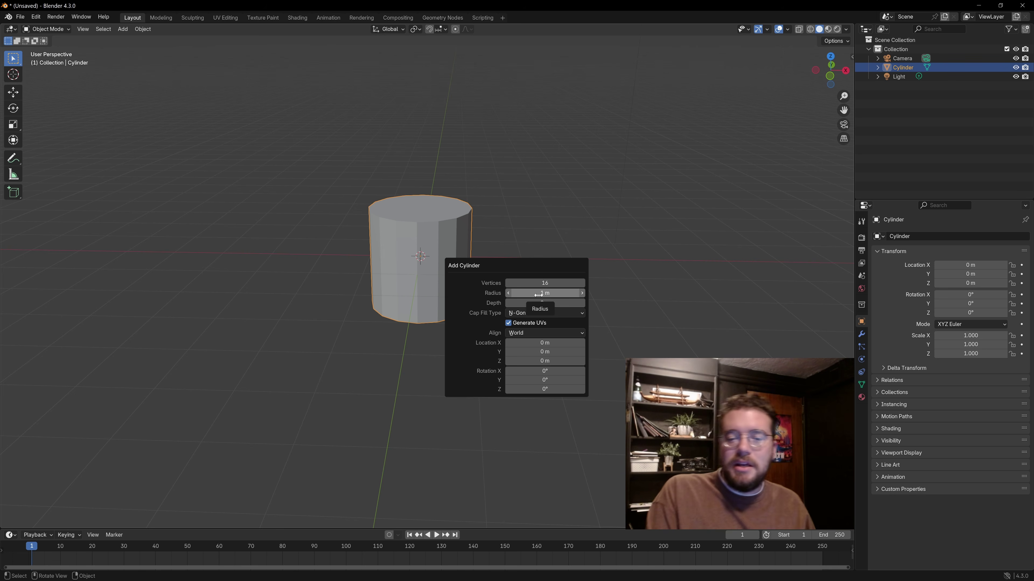
# Step: Enter the cylinder's radius in imperial units as 1 ft
pyautogui.click(538, 294)
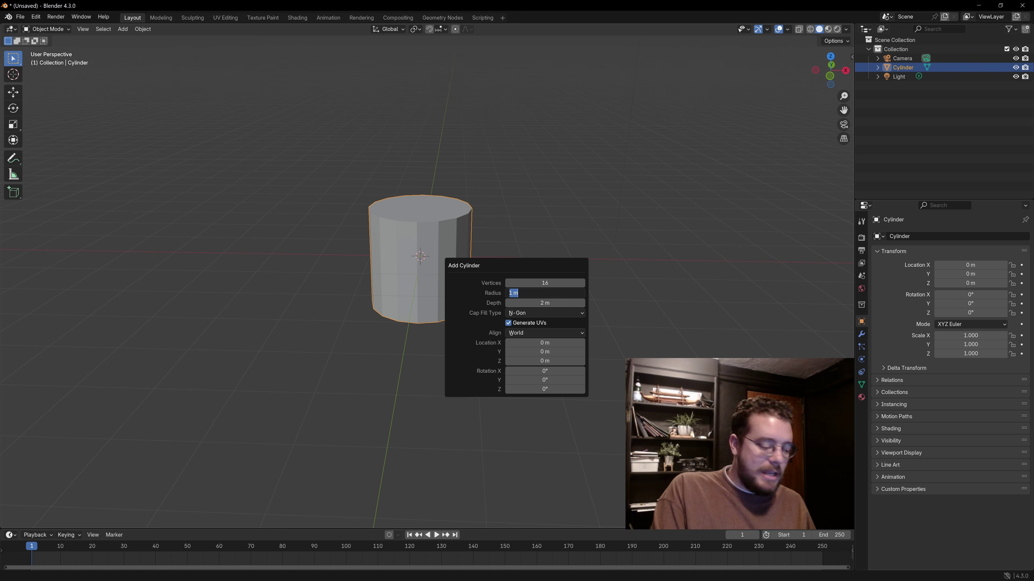
pyautogui.write('1')
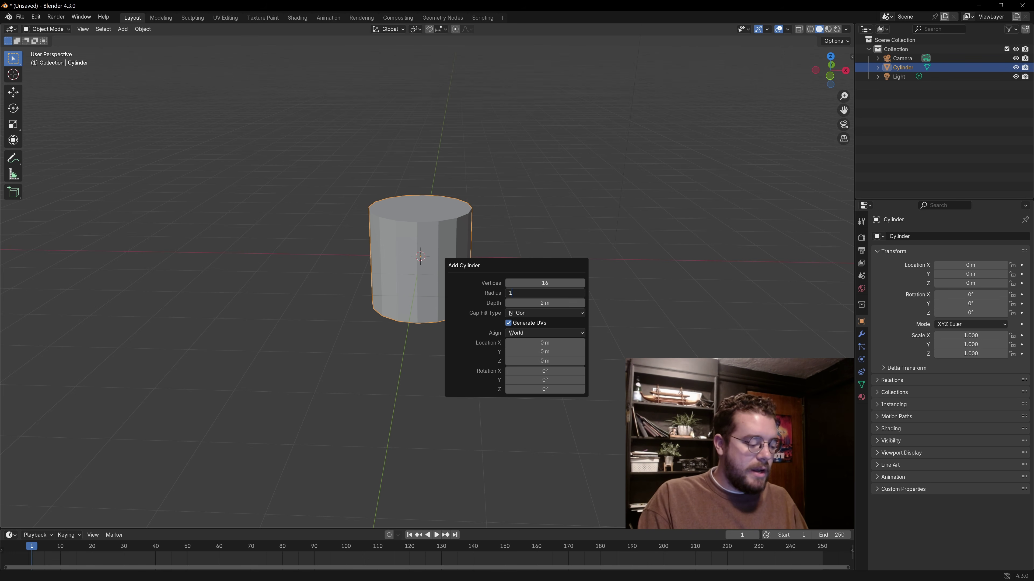
pyautogui.write('ft')
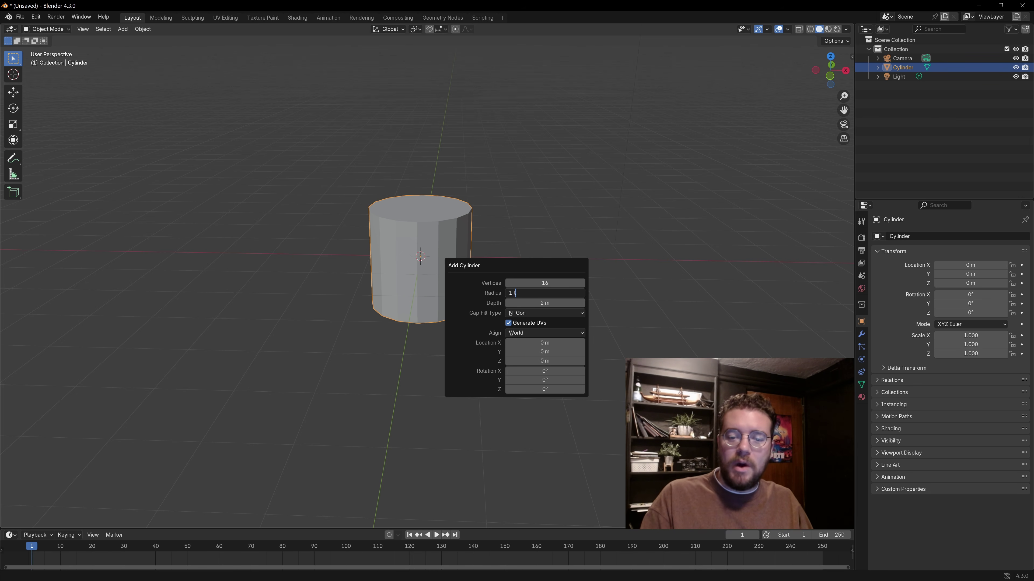
pyautogui.press('Return')
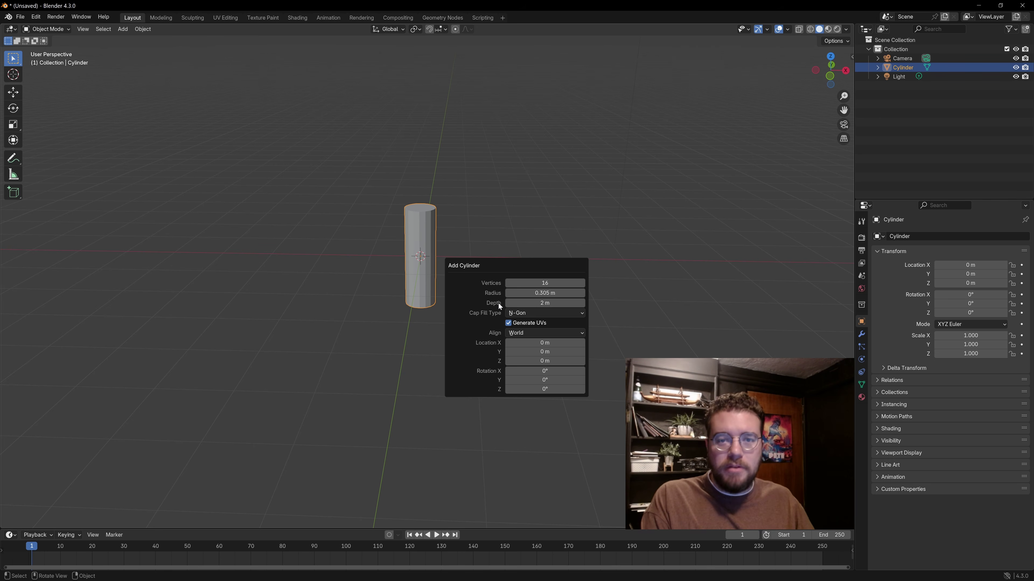
# Step: Change the cylinder's radius to 9 inches, entering the unit with the value
pyautogui.click(521, 293)
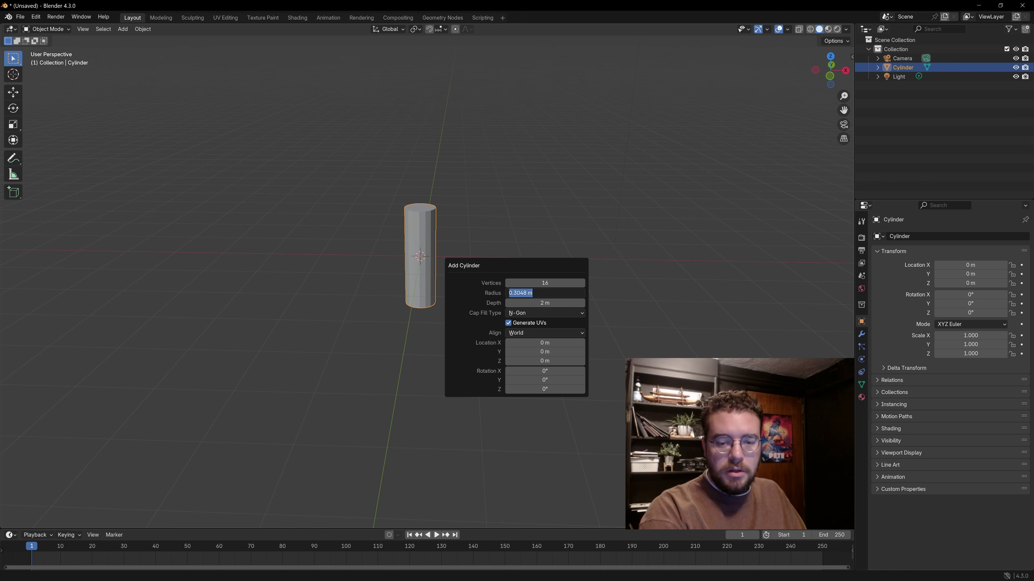
pyautogui.write('9')
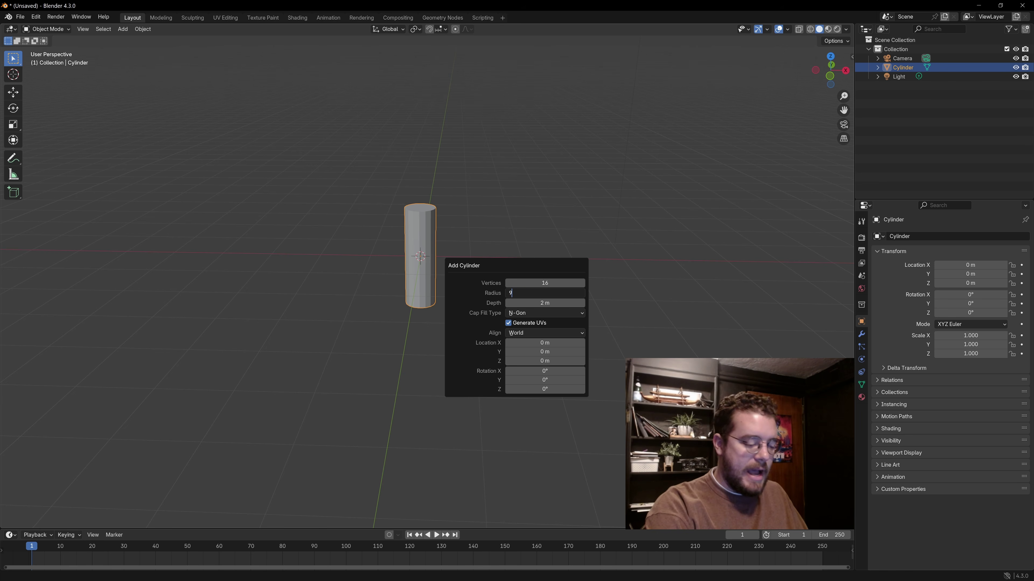
pyautogui.write('inc')
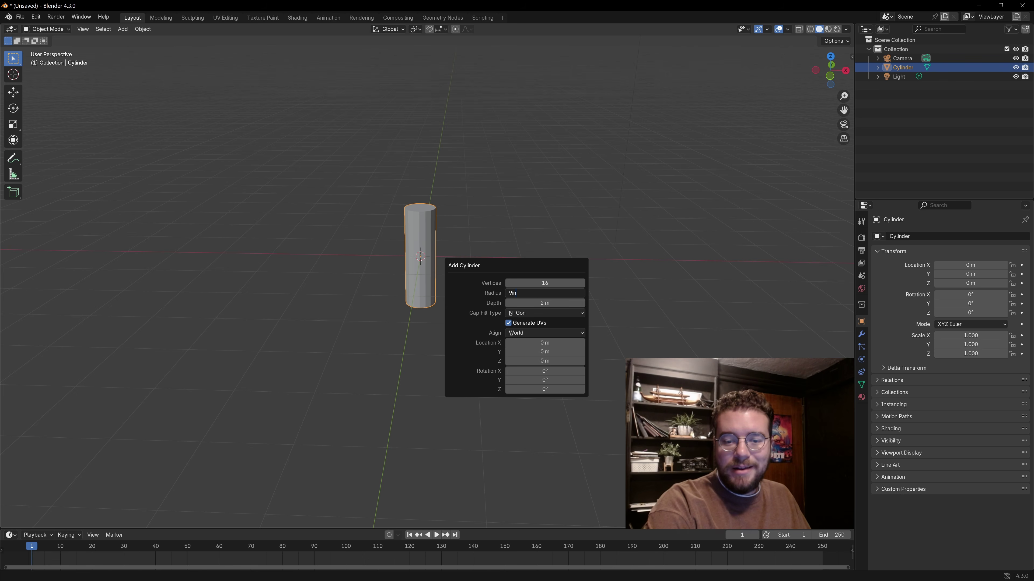
pyautogui.press('Return')
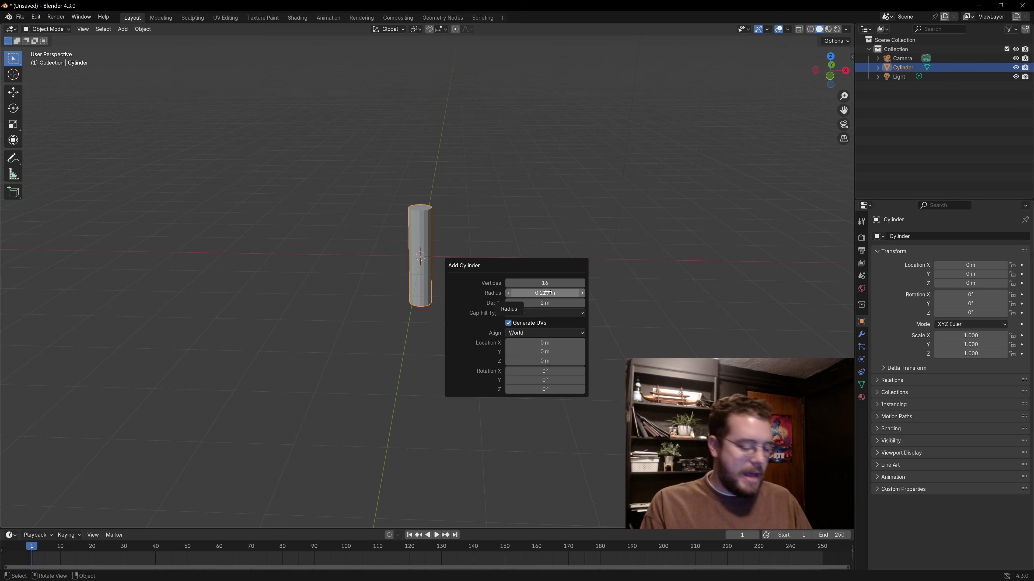
# Step: Restore the cylinder's radius to 1 m and increase its depth to about 2.58 m
pyautogui.click(508, 293)
pyautogui.write('1')
pyautogui.press('Return')
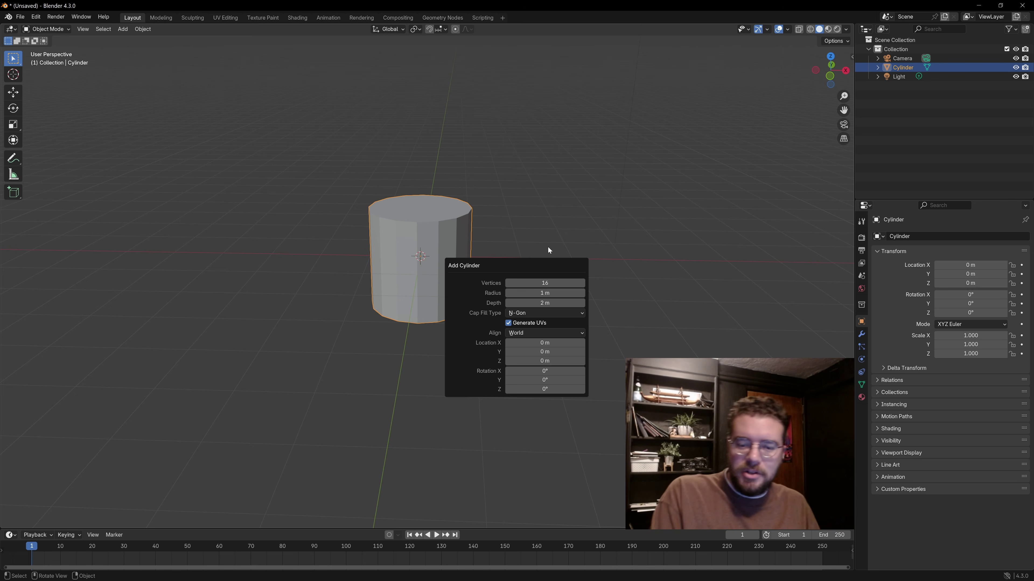
pyautogui.moveTo(552, 303); pyautogui.dragTo(736, 304)
pyautogui.click(467, 308)
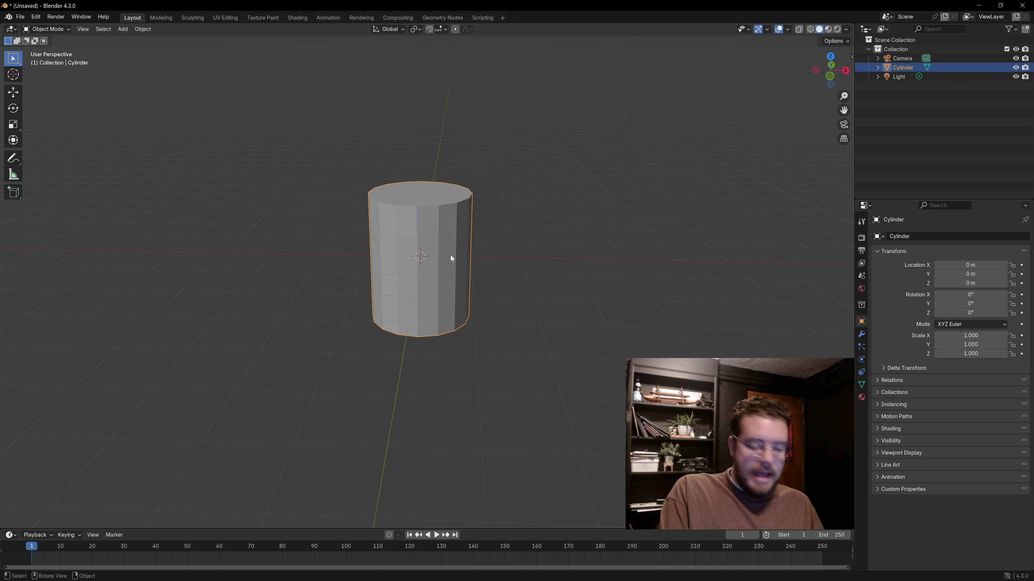
# Step: Reopen the Add Cylinder settings and switch the cap fill type to Nothing, back to N-Gon, and finally to Triangle Fan
pyautogui.press('F9')
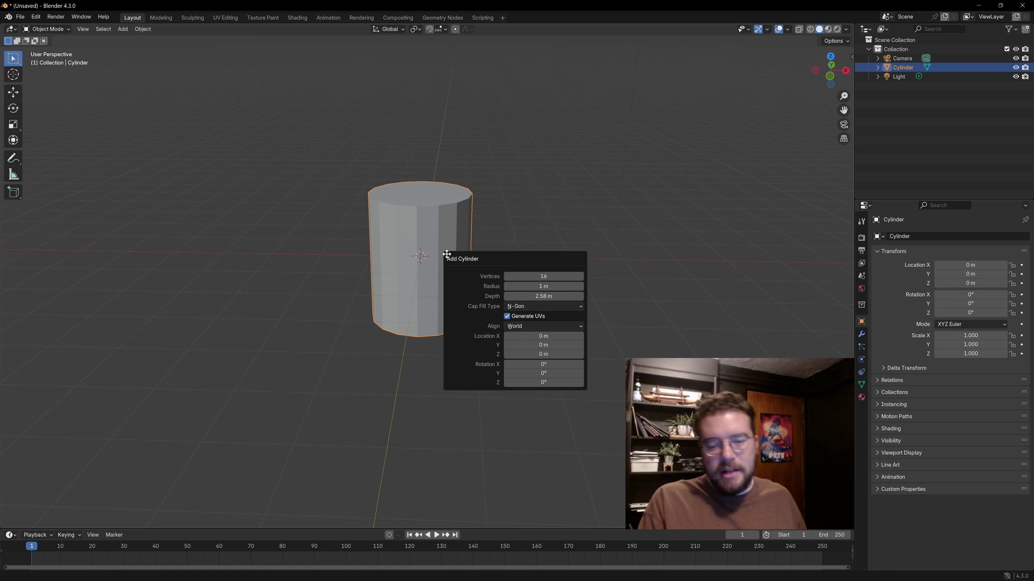
pyautogui.click(543, 309)
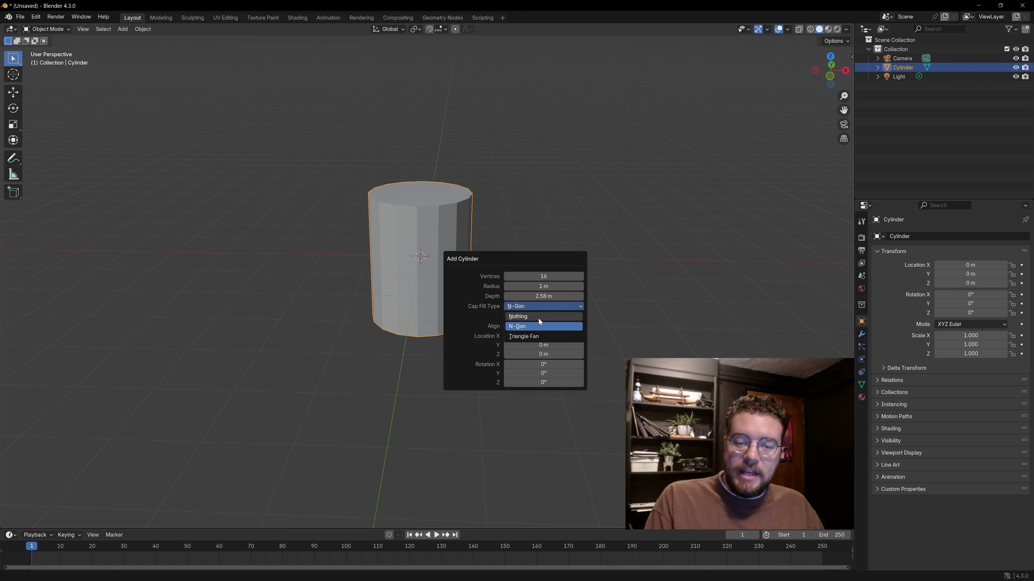
pyautogui.click(539, 318)
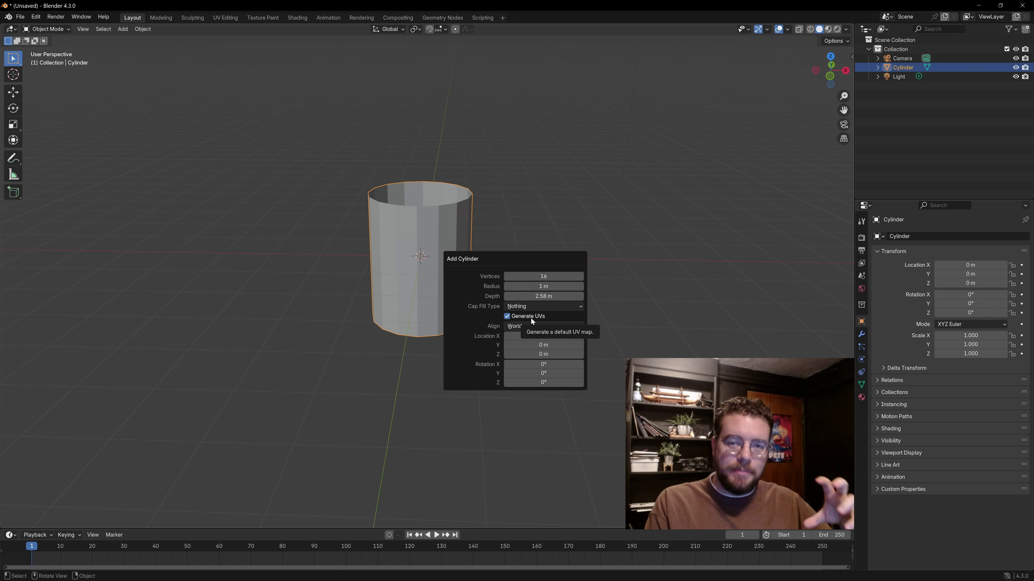
pyautogui.click(534, 308)
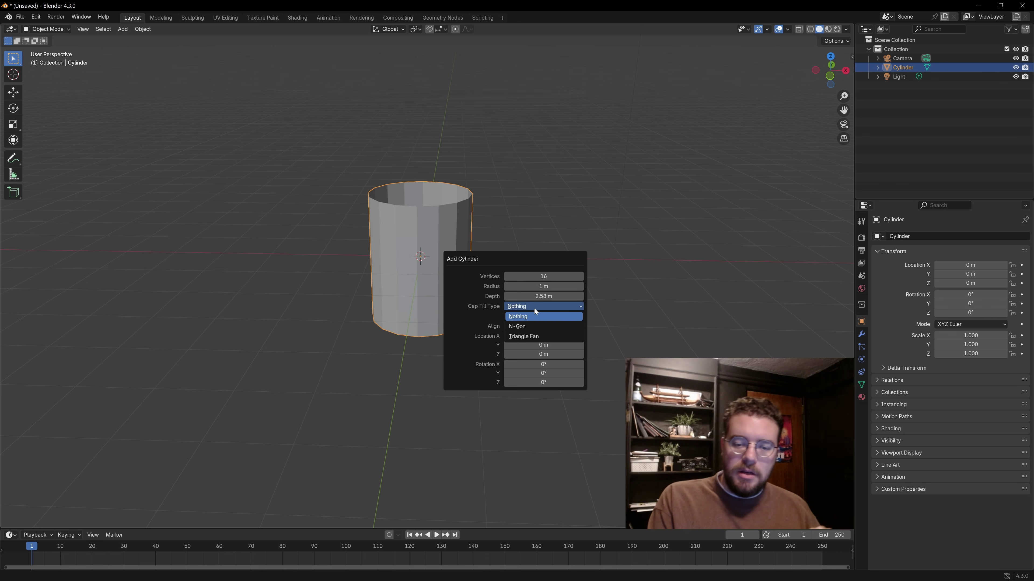
pyautogui.click(538, 327)
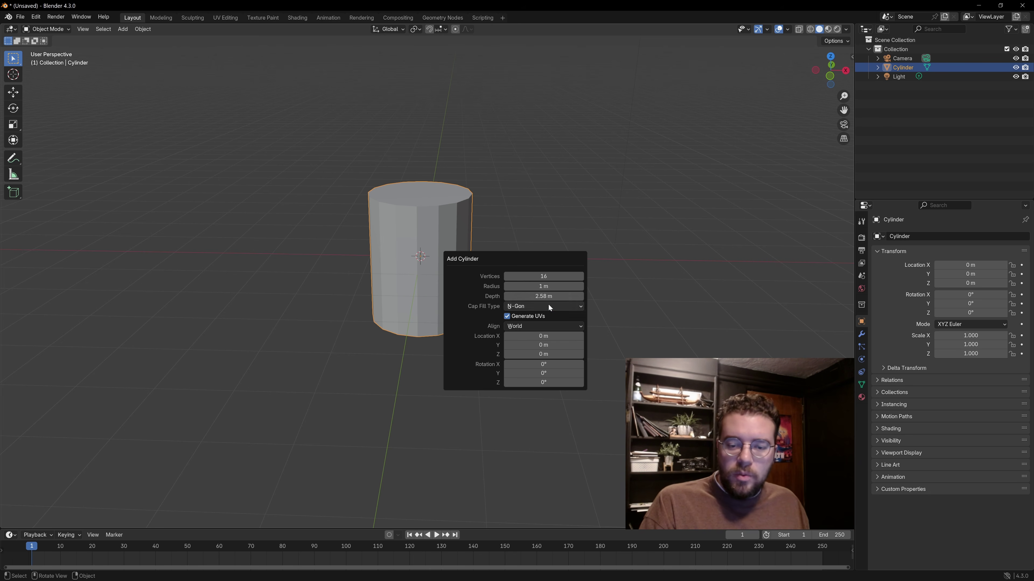
pyautogui.click(548, 306)
pyautogui.click(543, 336)
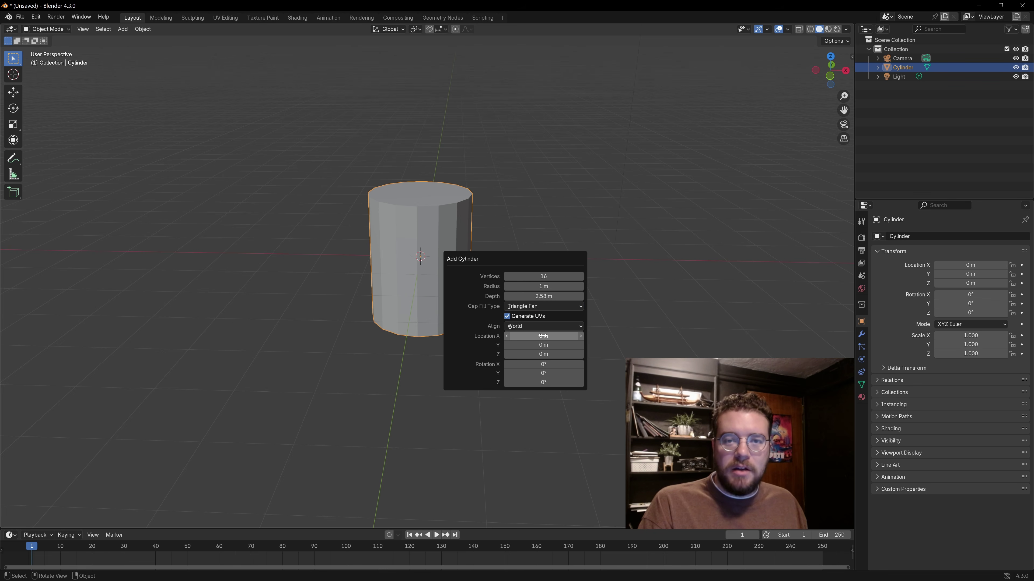
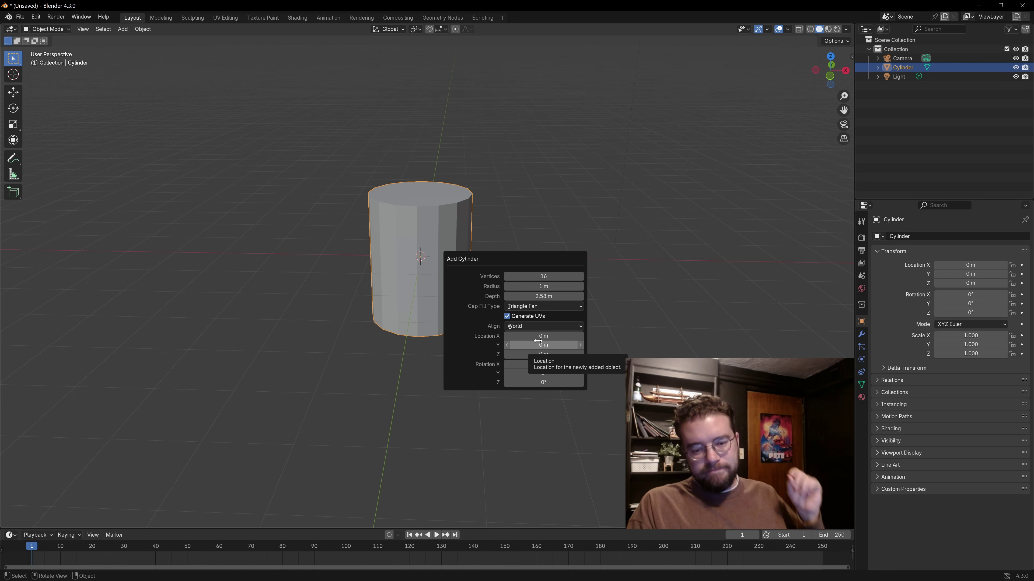
# Step: View the alignment options, keeping World, and shift the cylinder along X to about 3.2 m
pyautogui.click(543, 328)
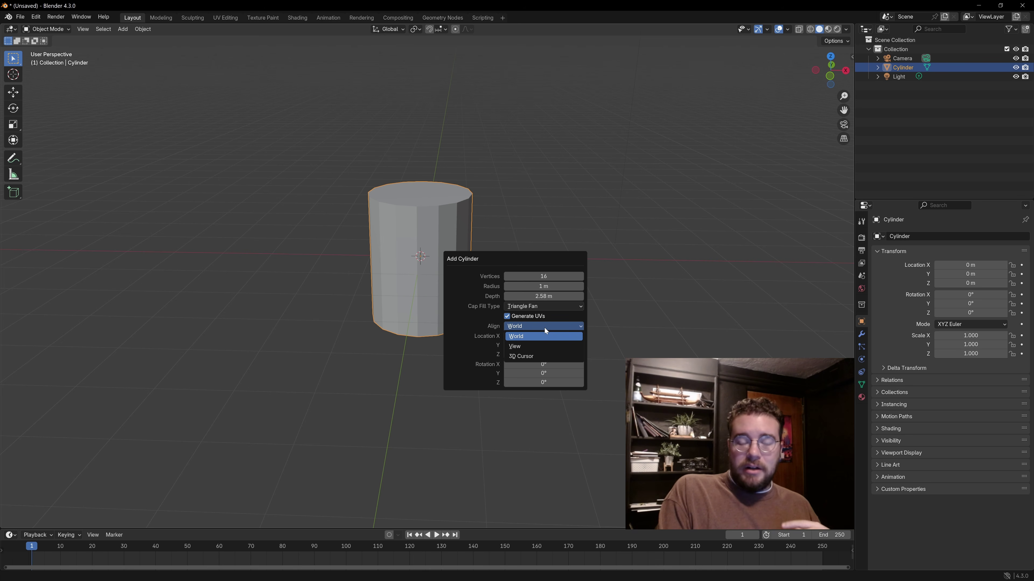
pyautogui.click(544, 327)
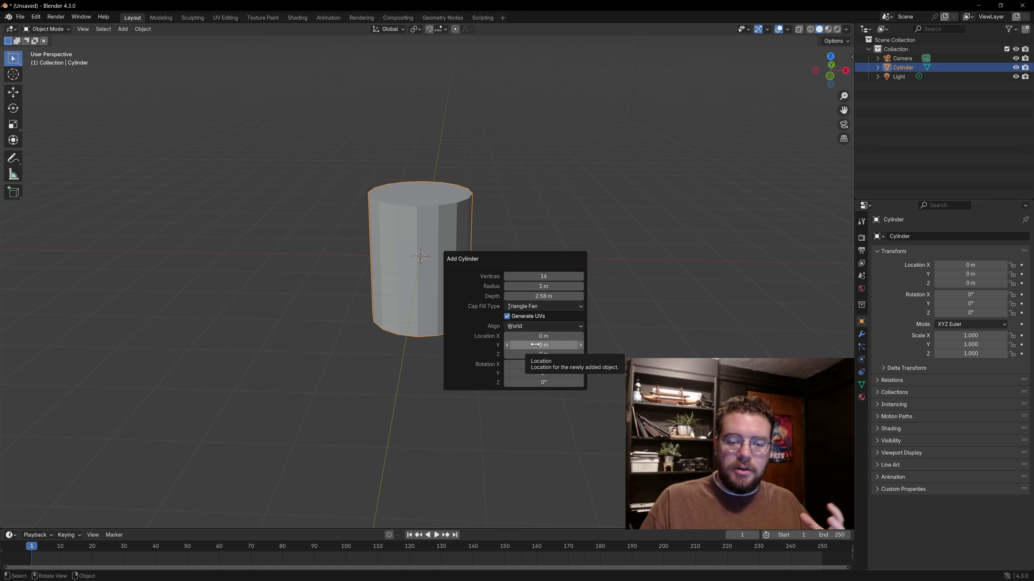
pyautogui.moveTo(540, 337); pyautogui.dragTo(575, 376)
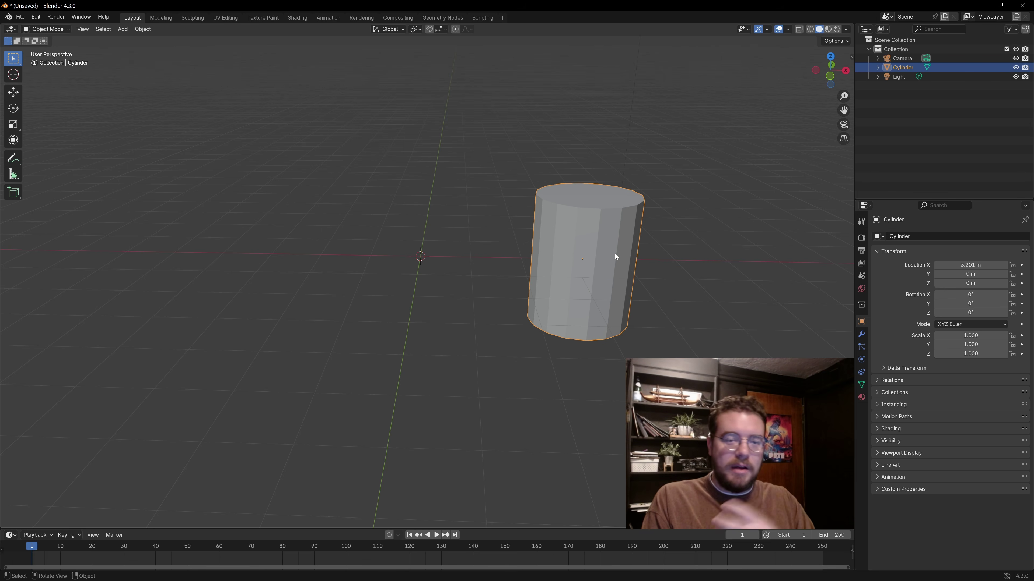
# Step: Reopen the Add Cylinder settings and reset the X location to 0 m
pyautogui.press('F9')
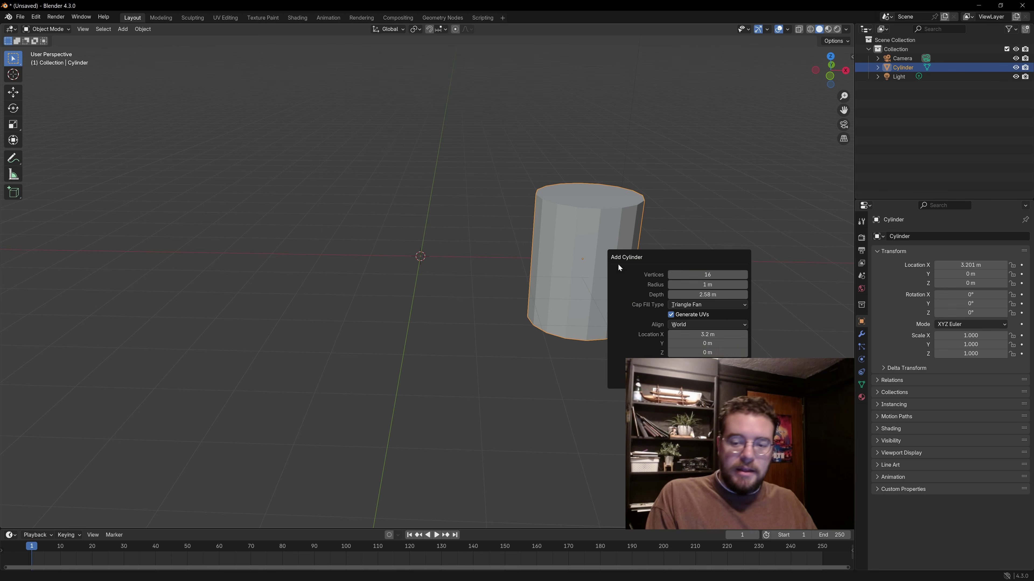
pyautogui.click(711, 334)
pyautogui.write('0')
pyautogui.press('Return')
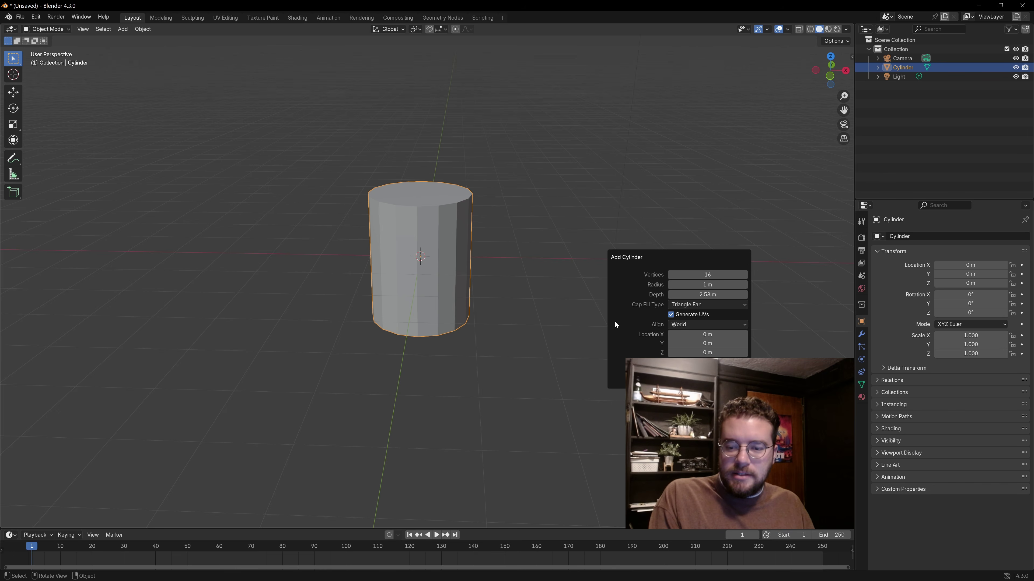
# Step: Tilt the cylinder around X to about -19.1° and reset that rotation to 0°
pyautogui.moveTo(707, 364); pyautogui.dragTo(658, 354)
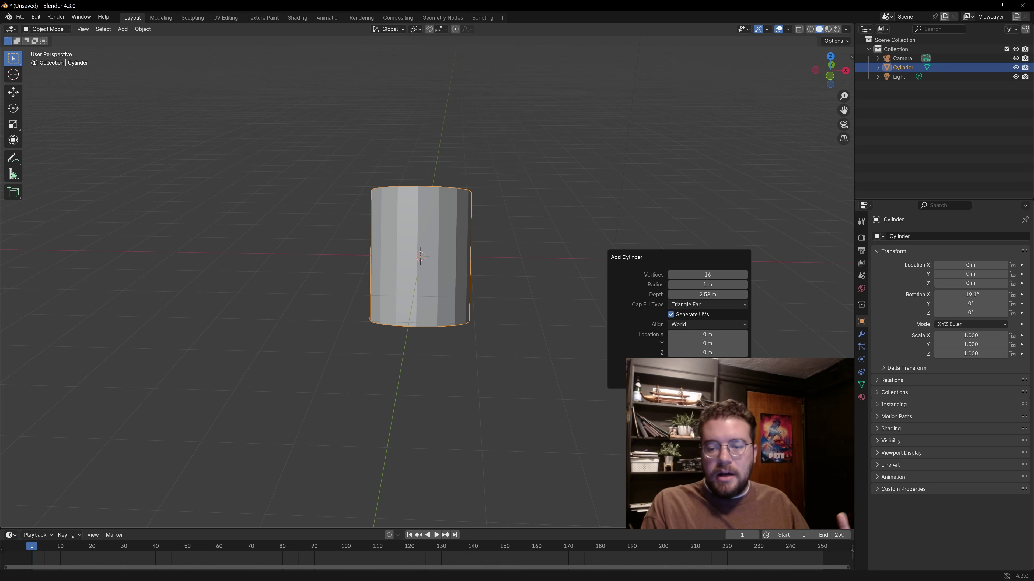
pyautogui.write('0')
pyautogui.press('Return')
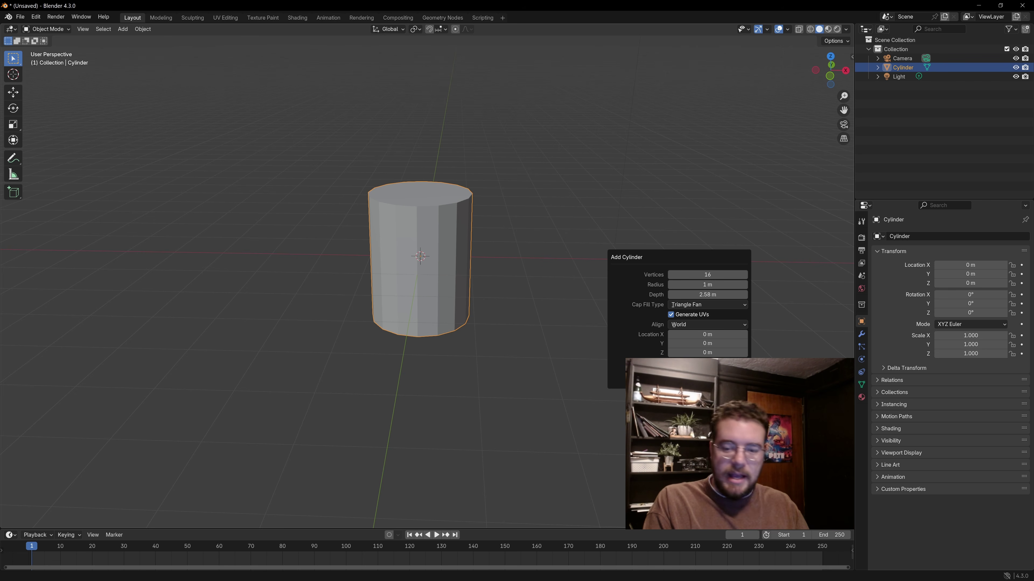
# Step: Set the cylinder's X rotation to 90° and undo that rotation
pyautogui.write('90')
pyautogui.press('Return')
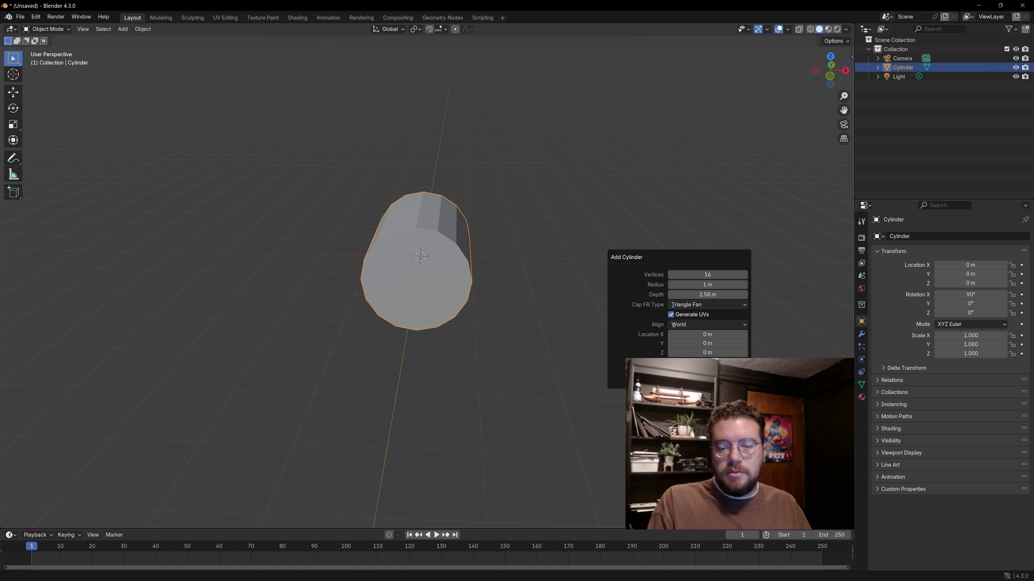
pyautogui.hotkey('ctrl', 'z')
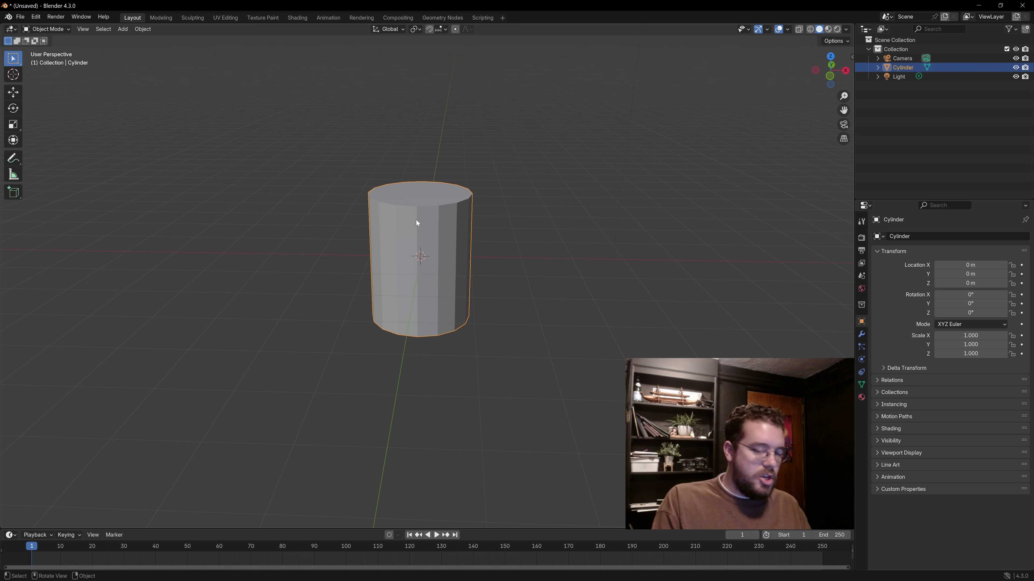
# Step: Delete the cylinder and add an ico sphere mesh in its place
pyautogui.press('Delete')
pyautogui.hotkey('shift', 'a')
pyautogui.moveTo(416, 221)
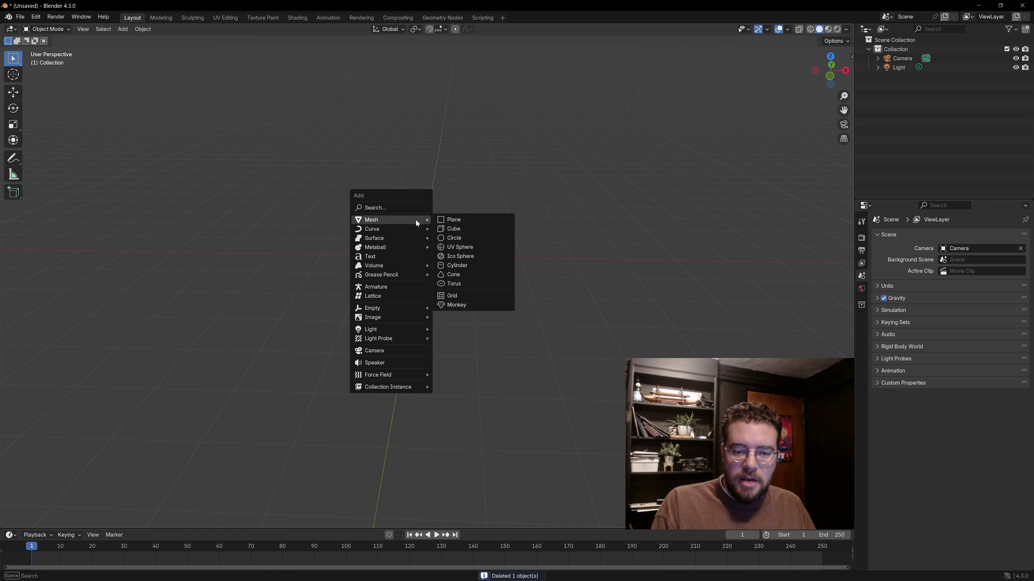
pyautogui.click(477, 259)
# Step: Expand the Add Ico Sphere settings and deselect the ico sphere
pyautogui.click(34, 520)
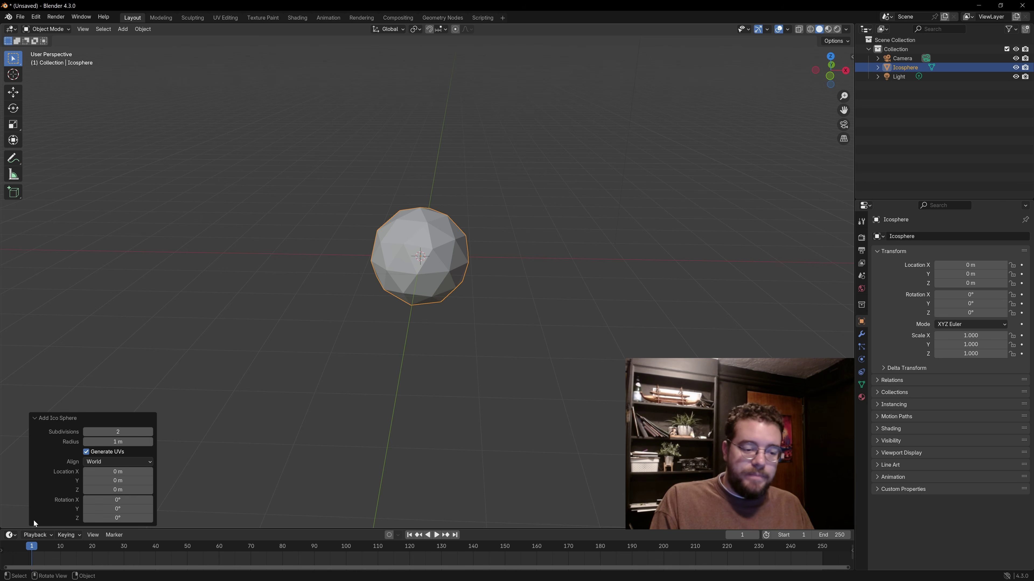
pyautogui.click(269, 296)
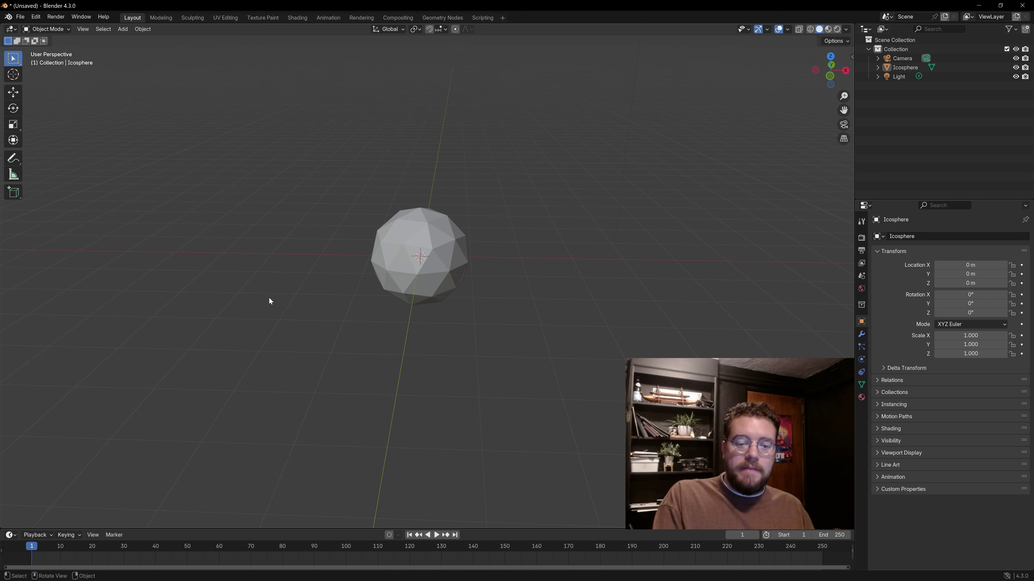
# Step: Reopen the icosphere's creation settings, dismiss them, and delete the icosphere from the scene
pyautogui.press('F9')
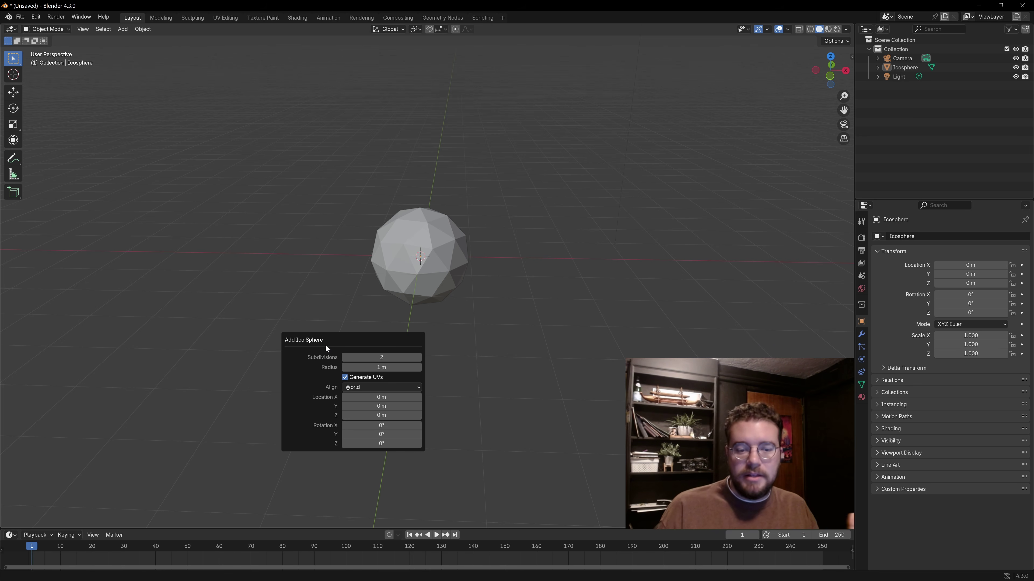
pyautogui.click(418, 246)
pyautogui.press('Delete')
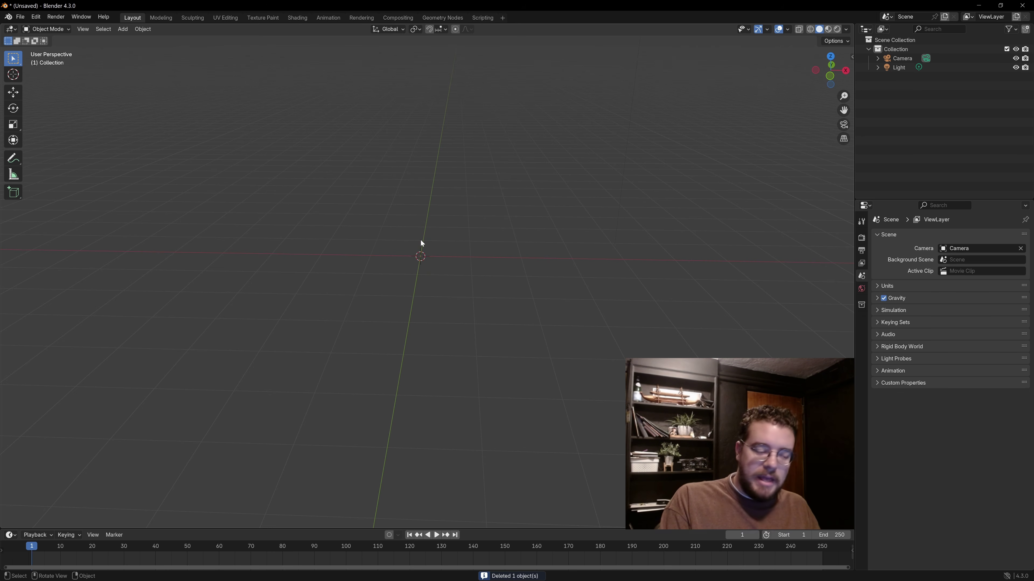
# Step: Add a monkey mesh at the world origin
pyautogui.hotkey('shift', 'a')
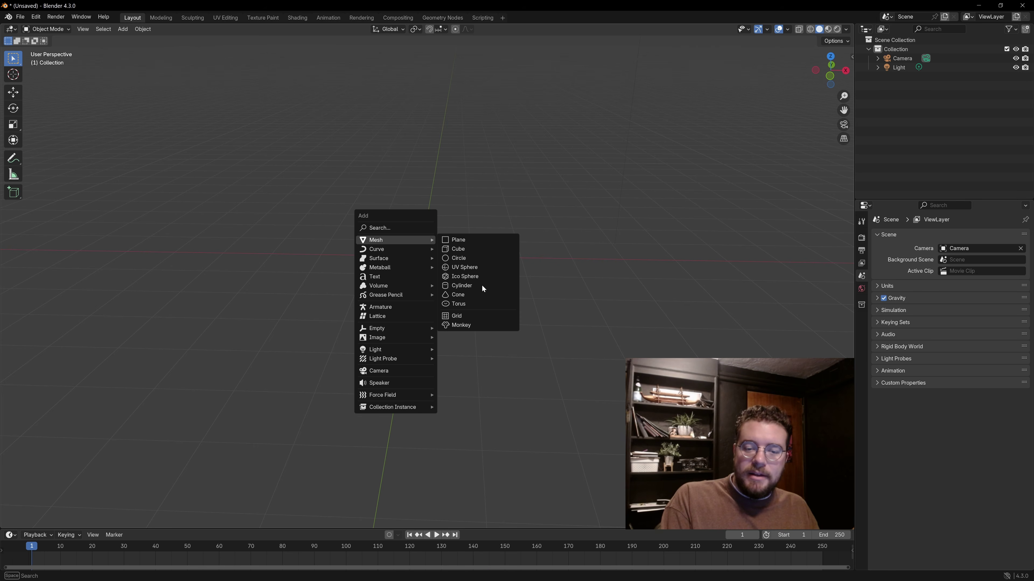
pyautogui.click(480, 324)
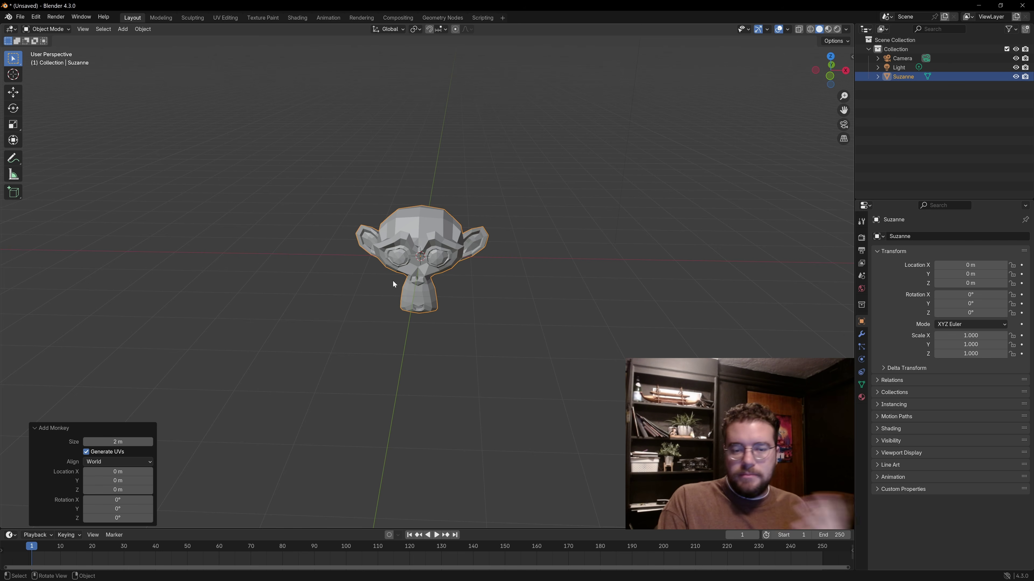
pyautogui.scroll(3, 421, 257)
pyautogui.moveTo(448, 233); pyautogui.dragTo(395, 226, button='middle')
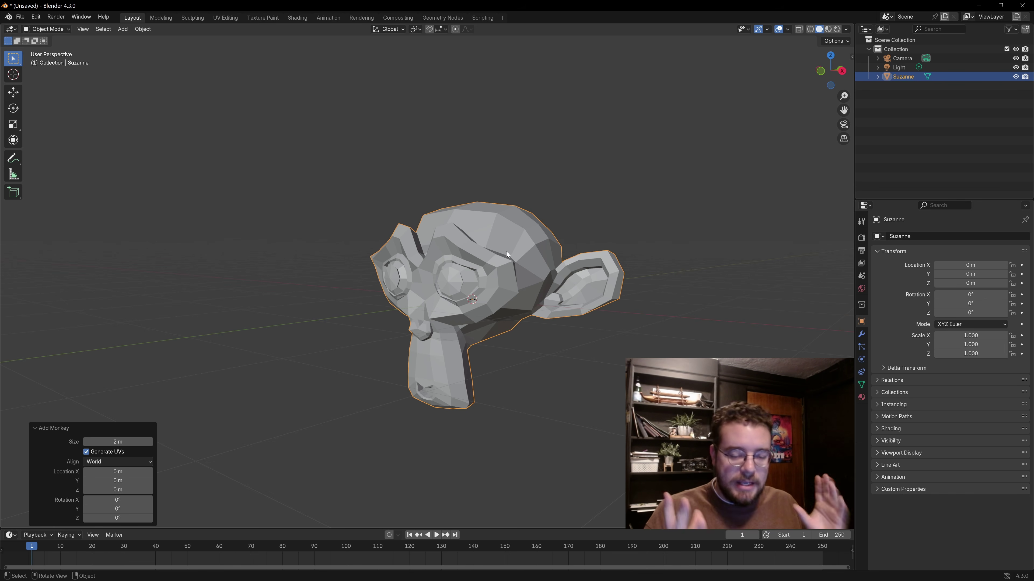
# Step: Select the default camera and light together and delete both from the scene
pyautogui.scroll(-8, 461, 266)
pyautogui.moveTo(463, 269); pyautogui.dragTo(308, 237, button='middle')
pyautogui.click(324, 246)
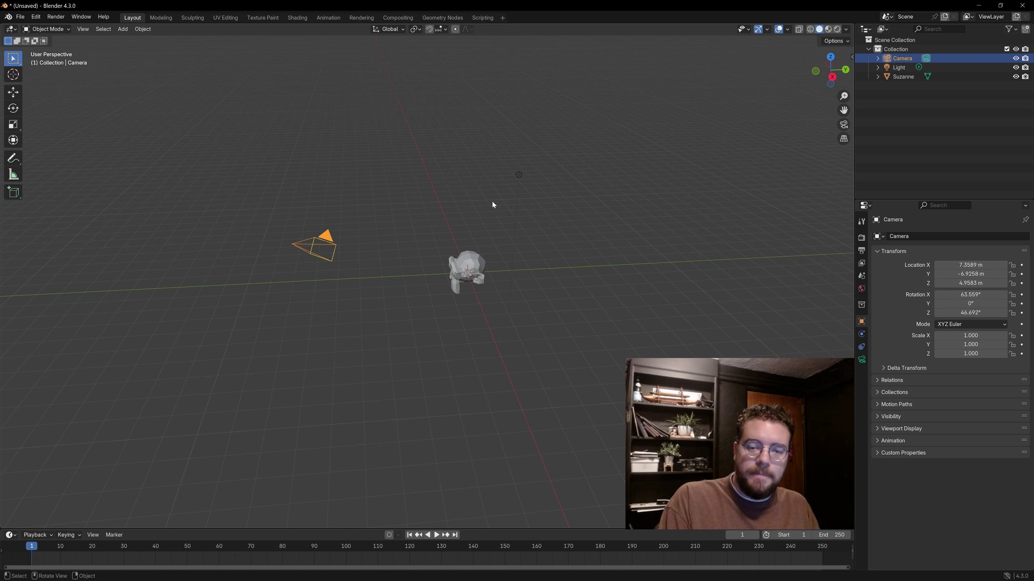
pyautogui.keyDown('shift'); pyautogui.moveTo(593, 138); pyautogui.dragTo(498, 196); pyautogui.keyUp('shift')
pyautogui.press('Delete')
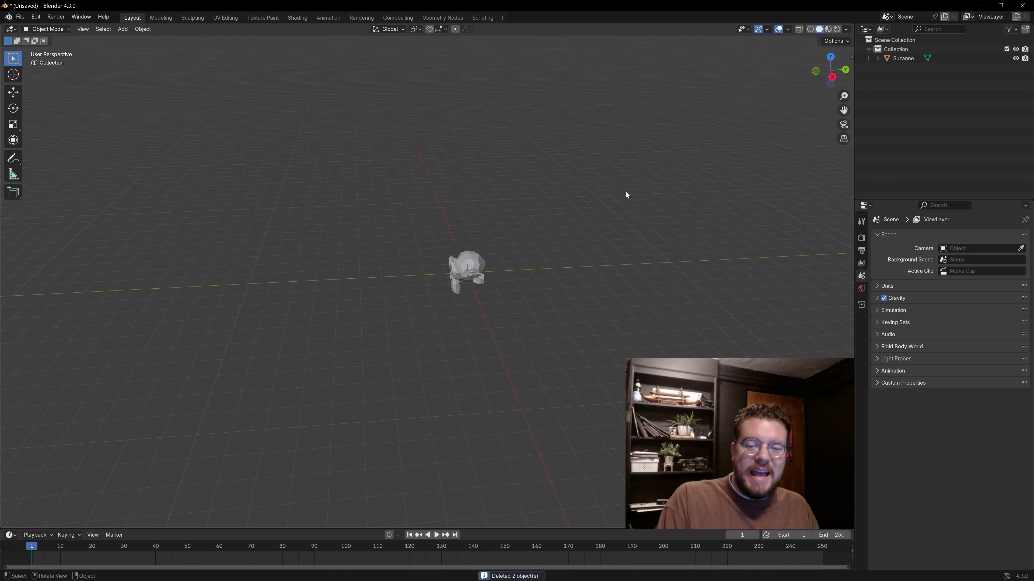
# Step: Add a new camera at the world origin
pyautogui.scroll(5, 478, 250)
pyautogui.moveTo(469, 260); pyautogui.dragTo(487, 281, button='middle')
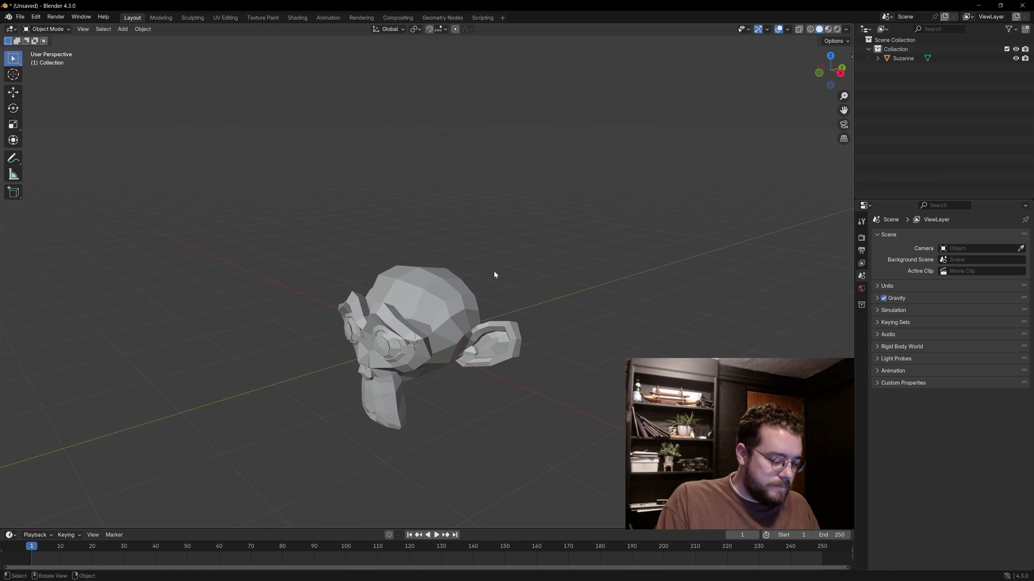
pyautogui.moveTo(469, 218); pyautogui.dragTo(531, 170, button='middle')
pyautogui.hotkey('shift', 'a')
pyautogui.moveTo(531, 170)
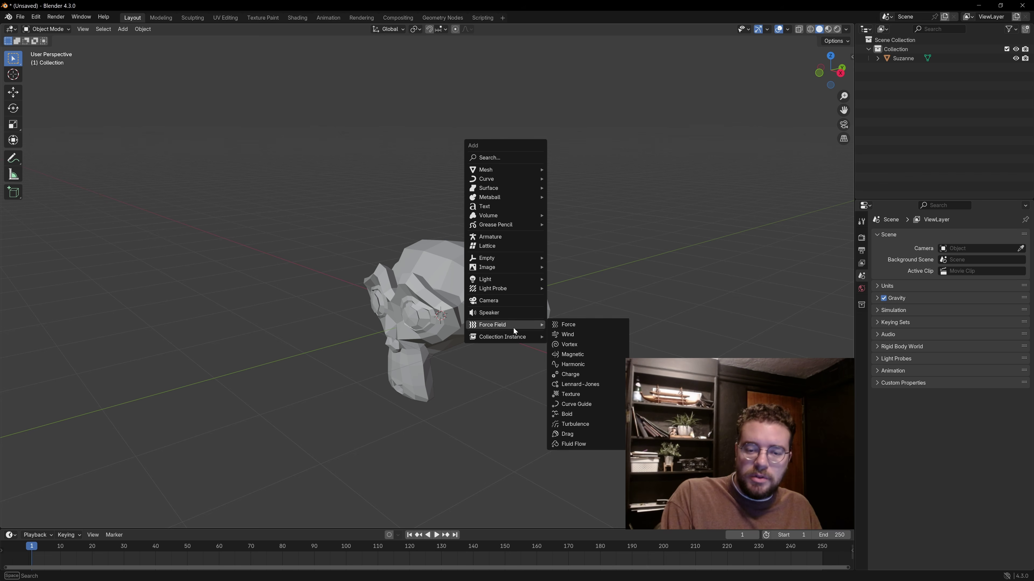
pyautogui.click(510, 303)
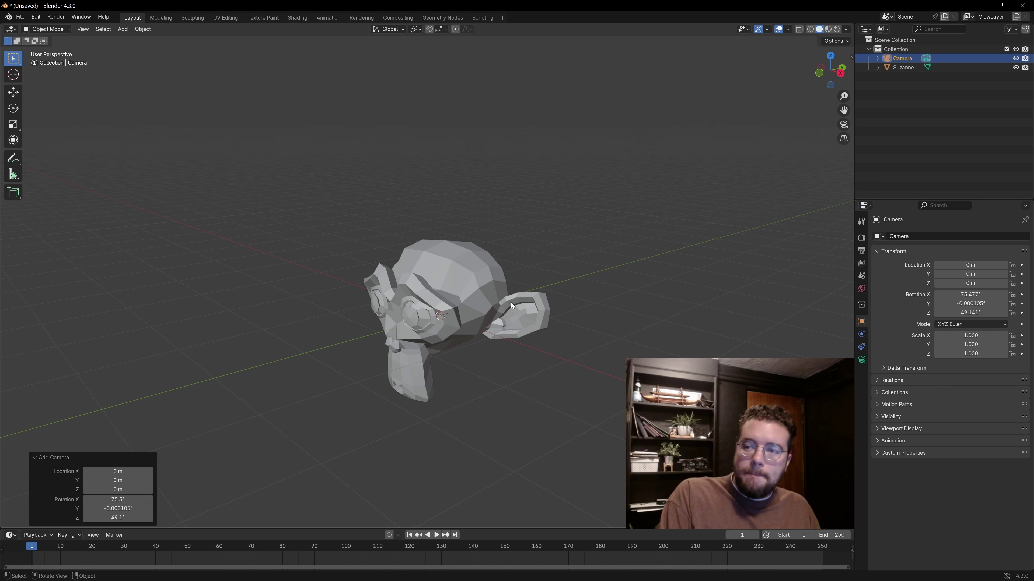
# Step: Set the new camera's X, Y and Z rotation to 0° all at once
pyautogui.moveTo(438, 283); pyautogui.dragTo(302, 220, button='middle')
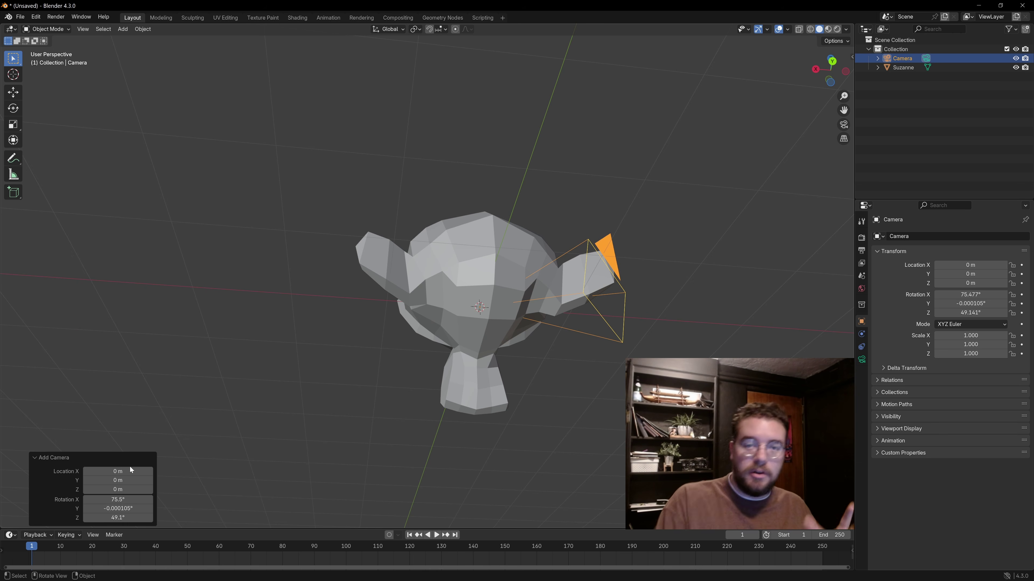
pyautogui.moveTo(125, 499); pyautogui.dragTo(122, 518)
pyautogui.write('0')
pyautogui.press('Return')
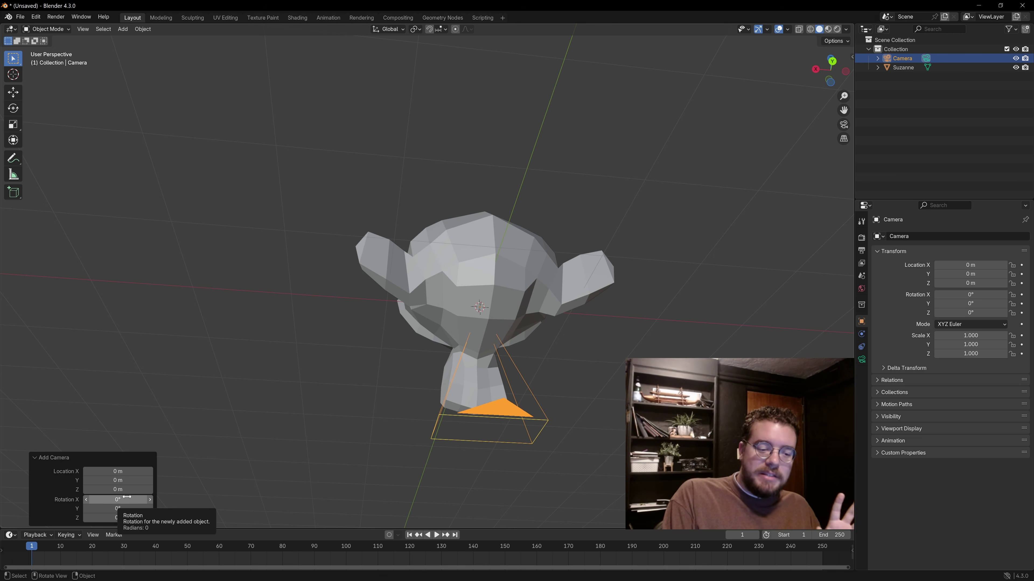
# Step: Try a rotation of 90° on all three camera axes at once, and reset all three to 0°
pyautogui.click(126, 498)
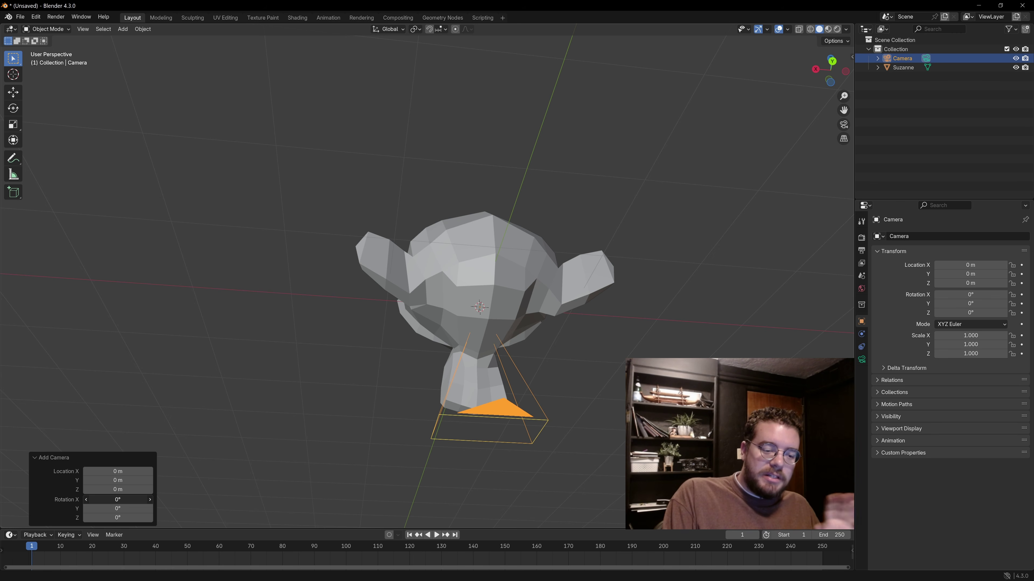
pyautogui.moveTo(127, 498); pyautogui.dragTo(127, 518)
pyautogui.write('90-')
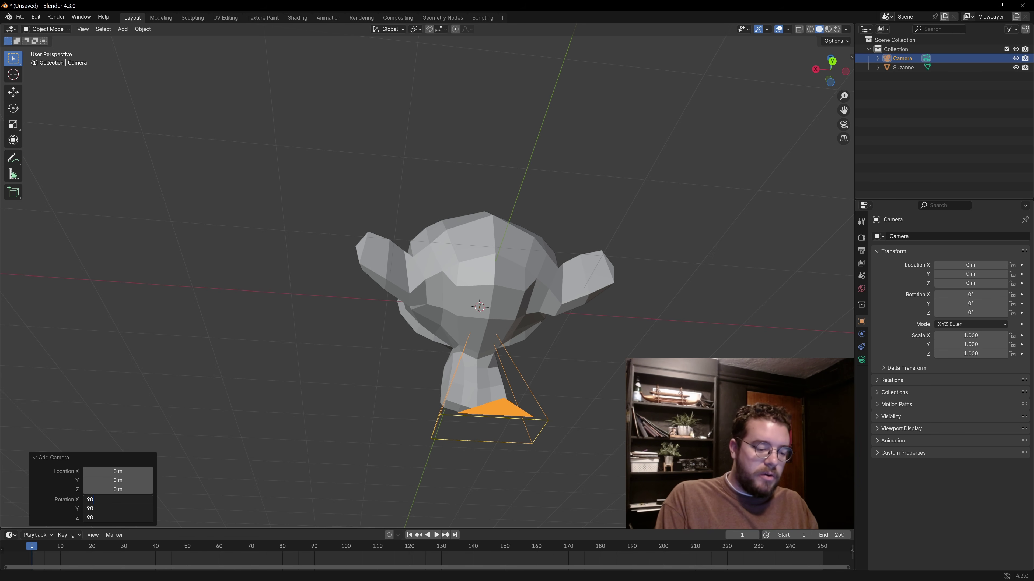
pyautogui.press('Return')
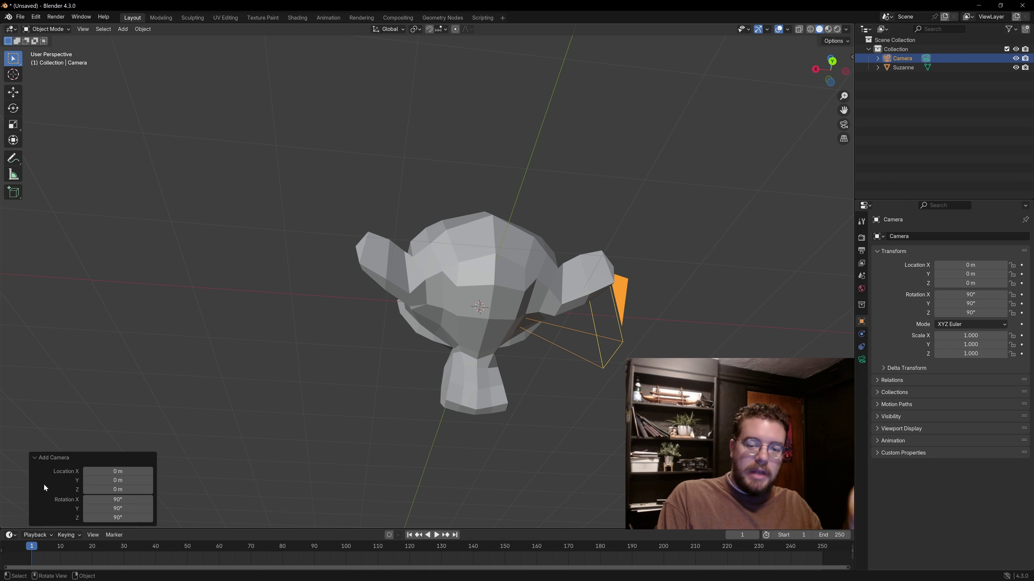
pyautogui.moveTo(118, 500); pyautogui.dragTo(118, 517)
pyautogui.write('0')
pyautogui.press('Return')
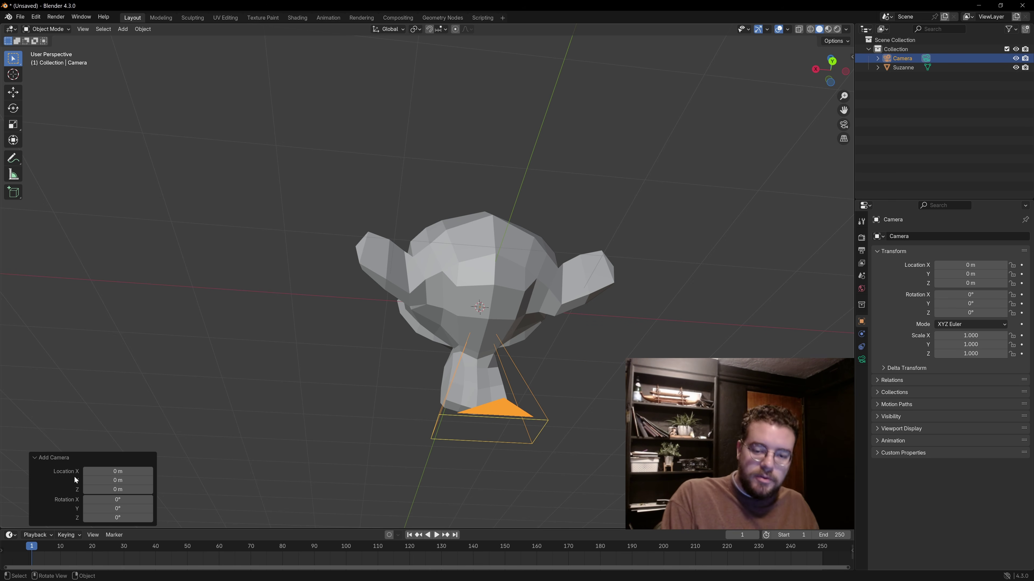
# Step: Set only the camera's X rotation to 90° and inspect its orientation around the monkey head
pyautogui.moveTo(428, 398); pyautogui.dragTo(546, 327, button='middle')
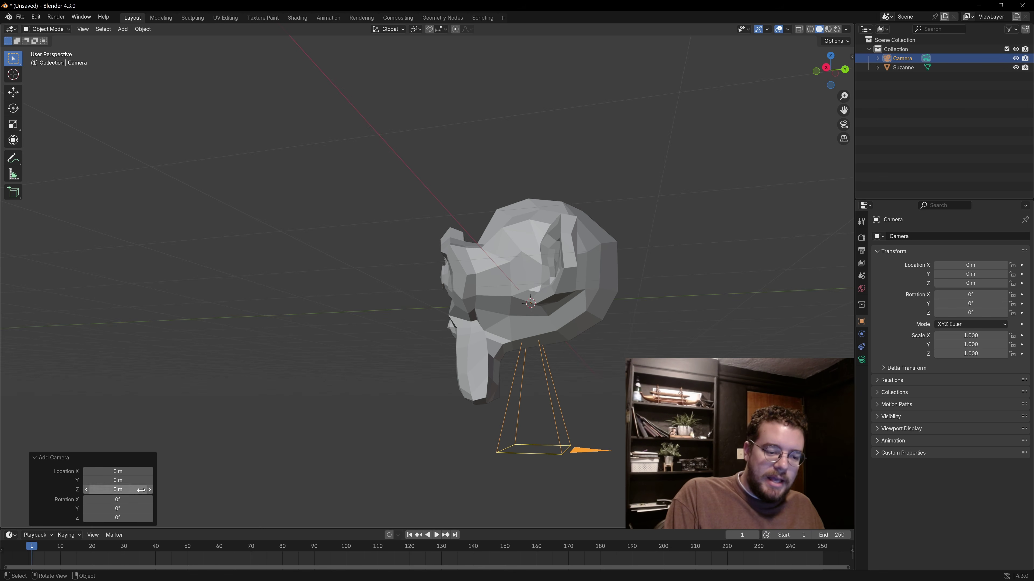
pyautogui.click(117, 500)
pyautogui.write('90')
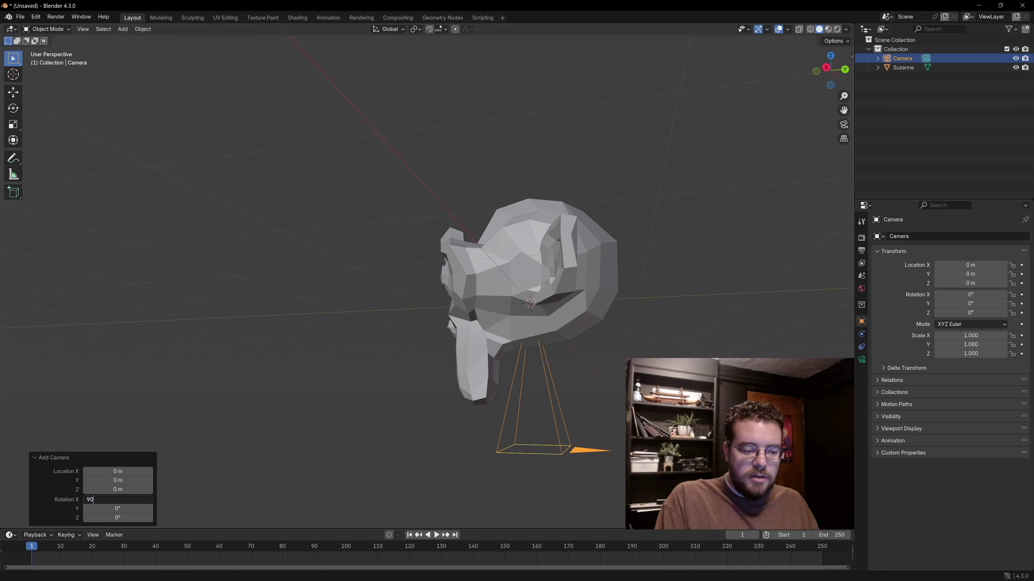
pyautogui.press('Return')
pyautogui.moveTo(505, 290); pyautogui.dragTo(541, 336, button='middle')
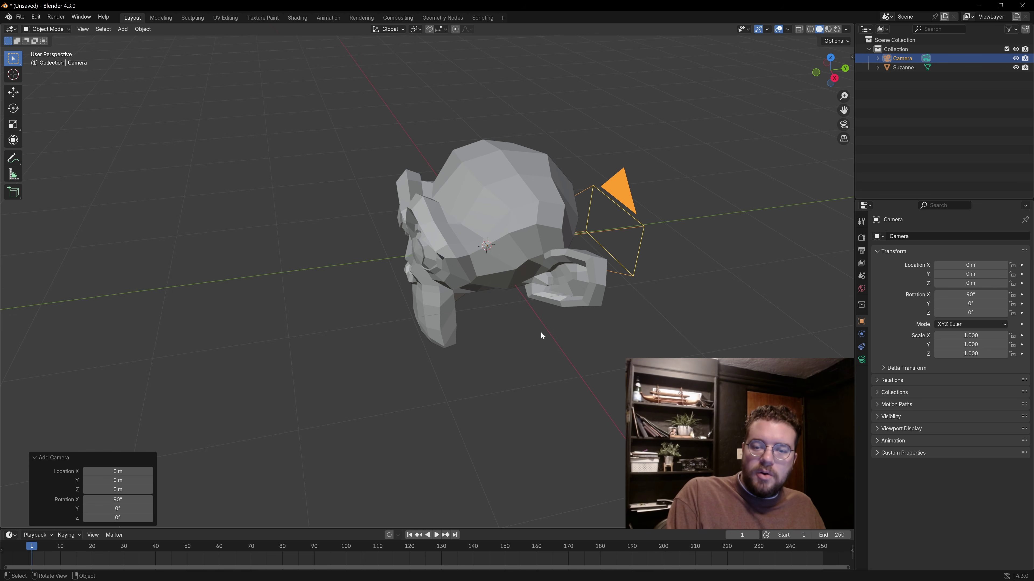
pyautogui.moveTo(501, 241); pyautogui.dragTo(586, 215, button='middle')
pyautogui.moveTo(508, 219); pyautogui.dragTo(450, 238, button='middle')
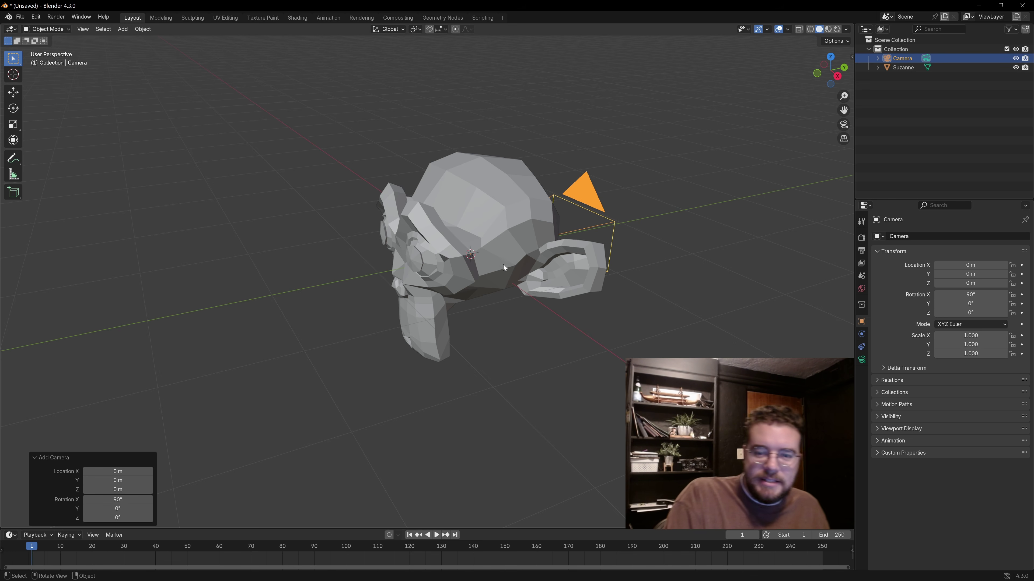
# Step: Clear the selection and reselect the camera behind the monkey head
pyautogui.click(684, 185)
pyautogui.scroll(-3, 524, 208)
pyautogui.keyDown('shift'); pyautogui.moveTo(492, 220); pyautogui.dragTo(442, 269, button='middle'); pyautogui.keyUp('shift')
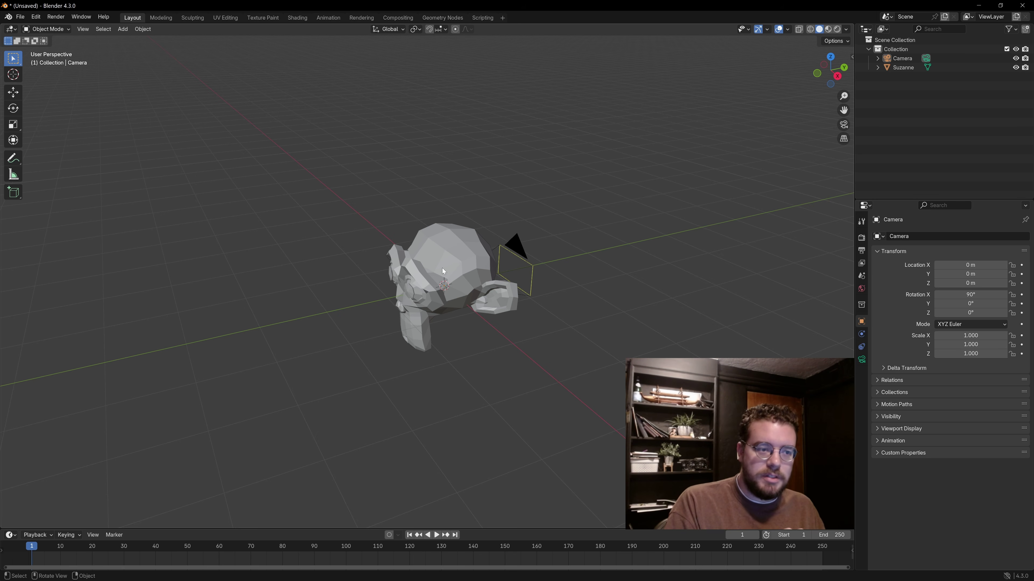
pyautogui.click(525, 252)
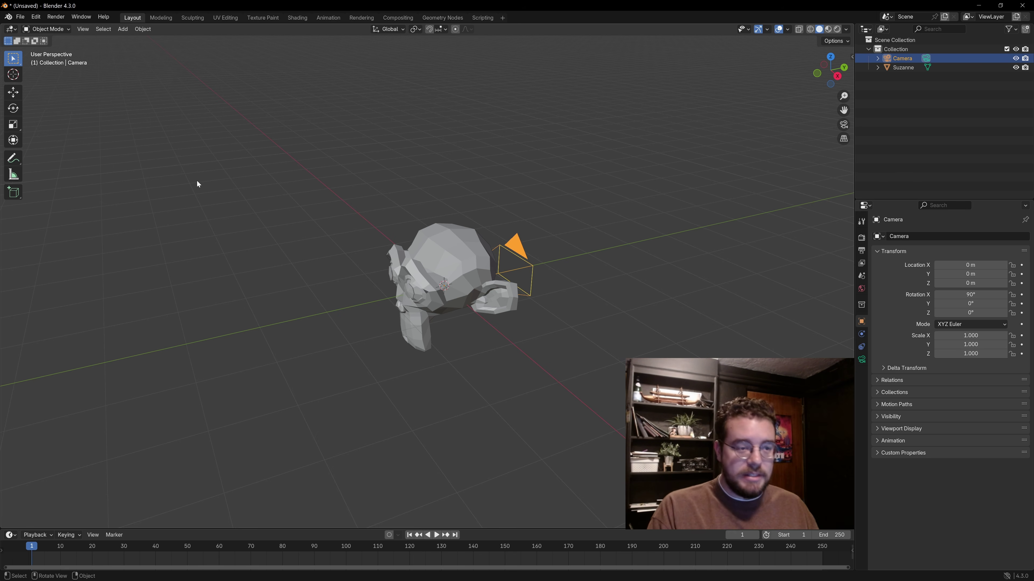
# Step: Hide and show the viewport's toolbar several times, leaving it displayed
pyautogui.press('t')
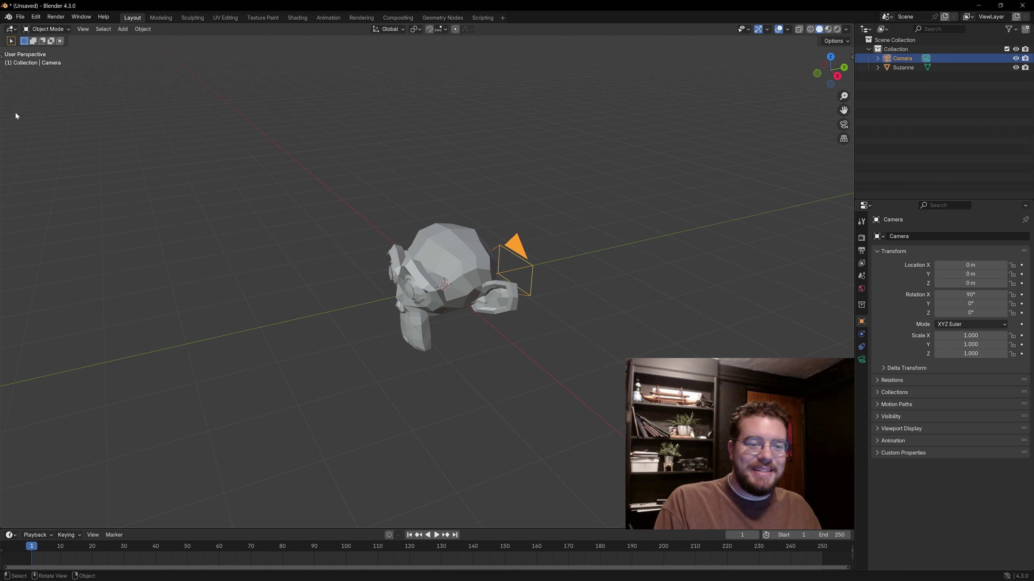
pyautogui.press('t')
pyautogui.press('t')
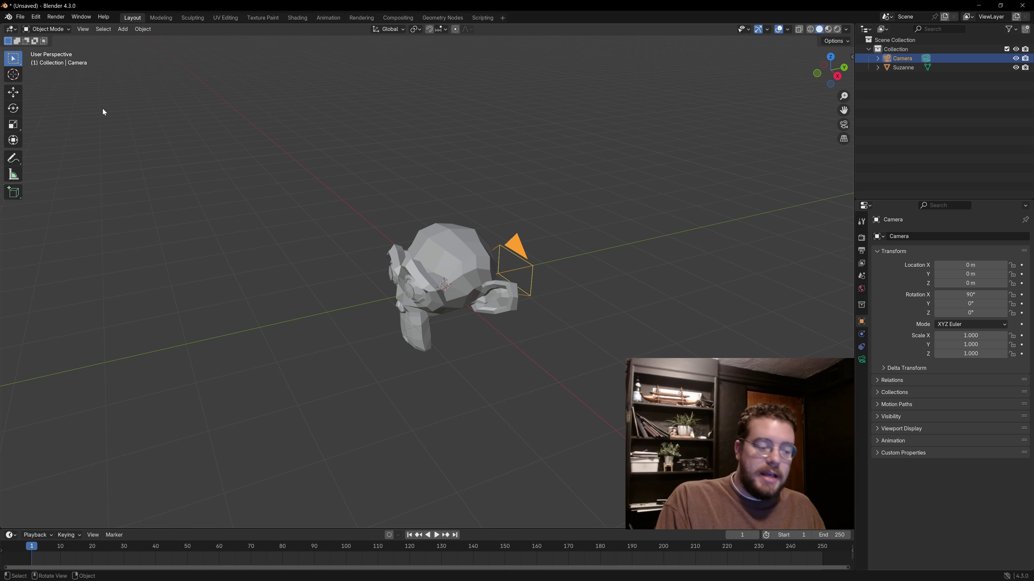
pyautogui.press('t')
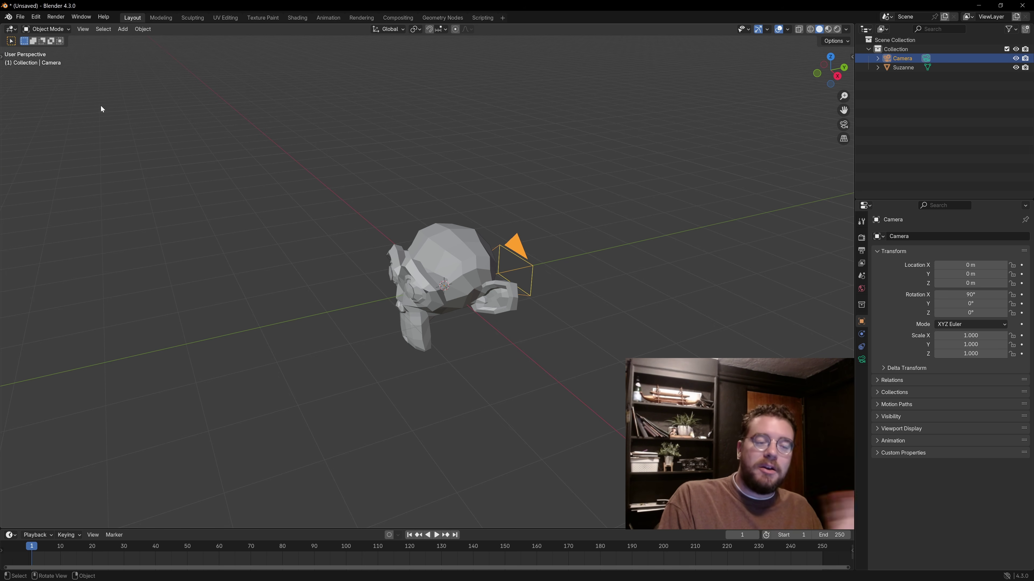
pyautogui.press('t')
pyautogui.press('t')
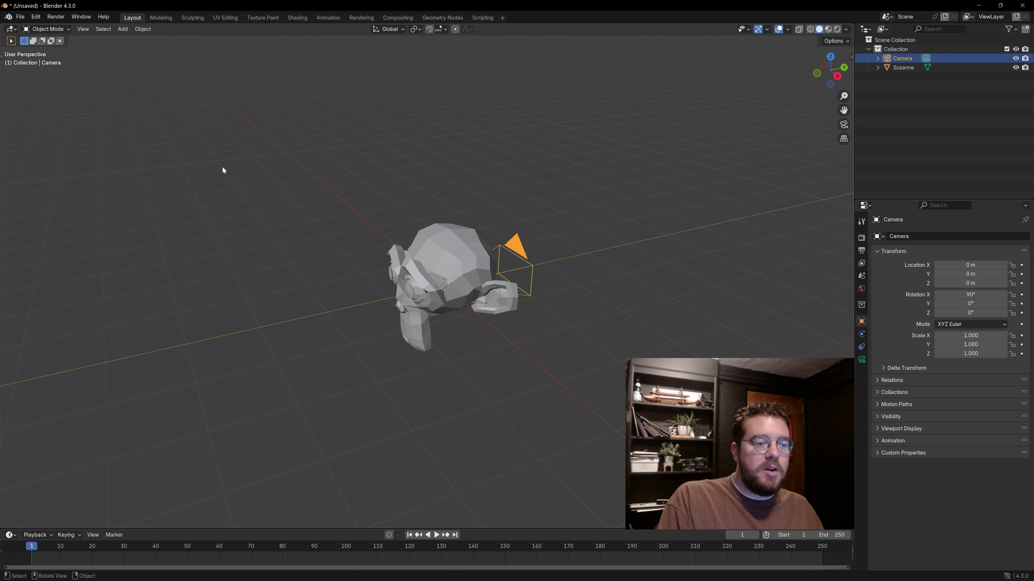
pyautogui.click(3, 57)
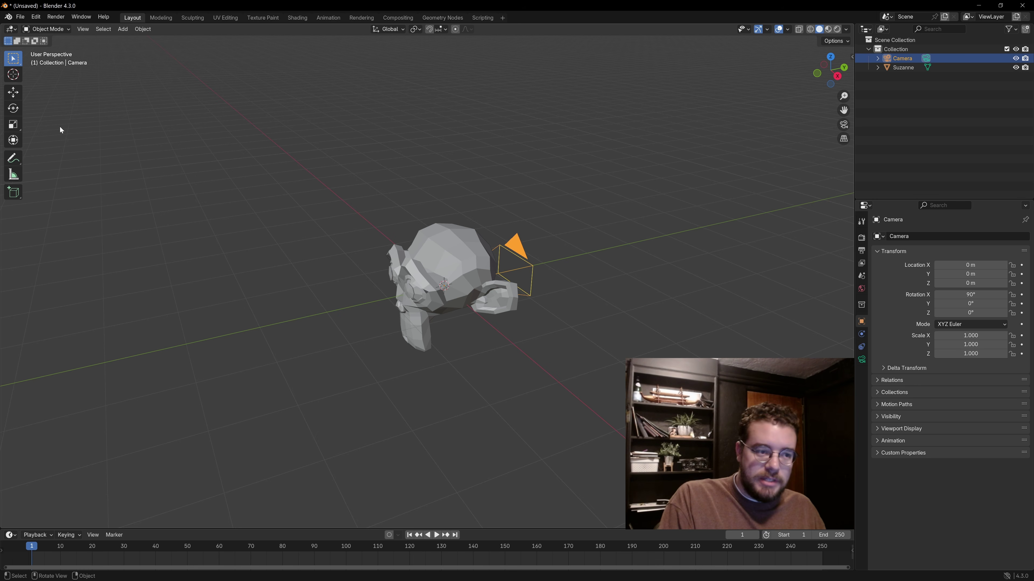
# Step: Cycle through the Move, Rotate and Scale tools on the camera, ending with the Move tool active
pyautogui.click(17, 96)
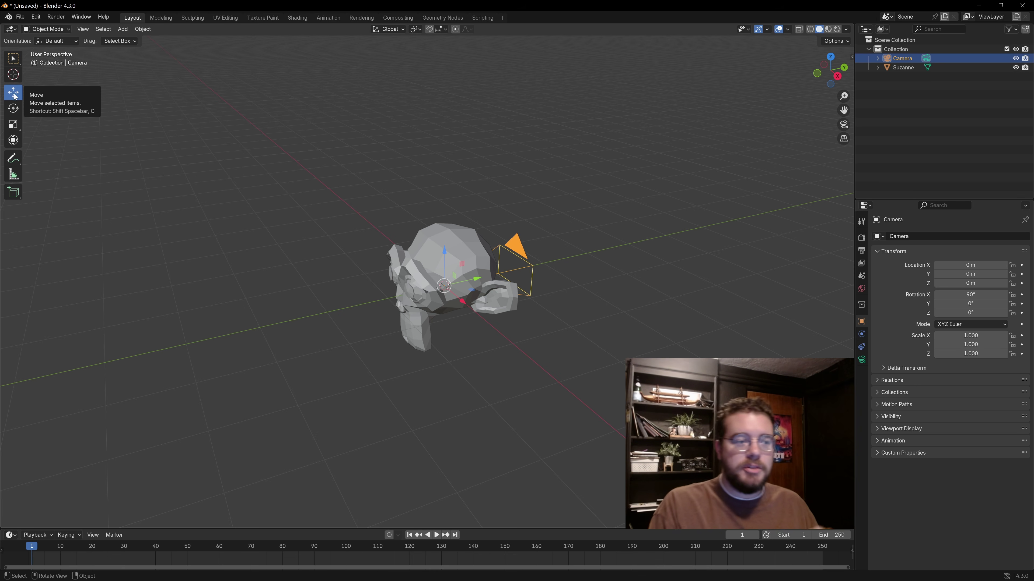
pyautogui.click(13, 109)
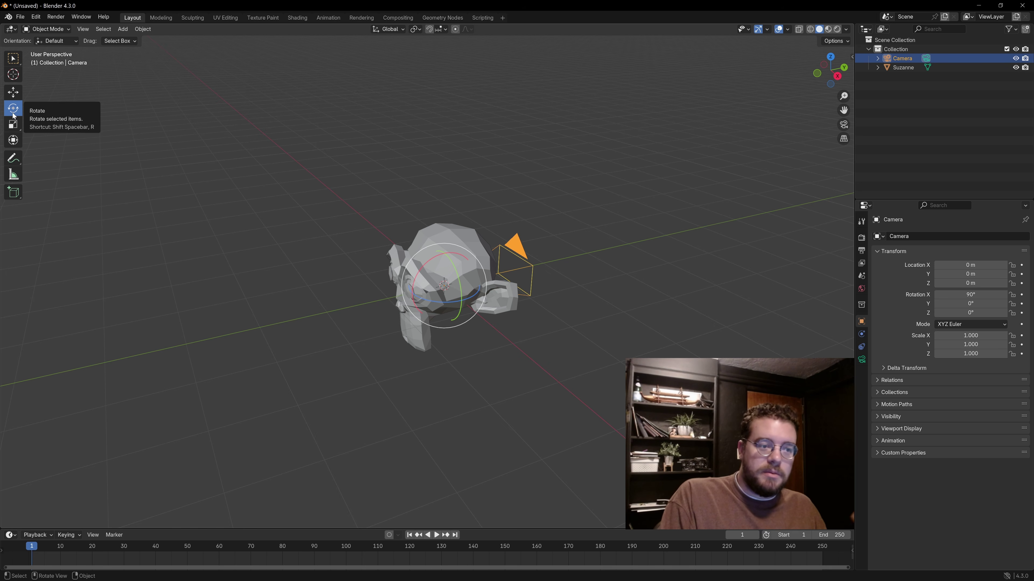
pyautogui.click(14, 125)
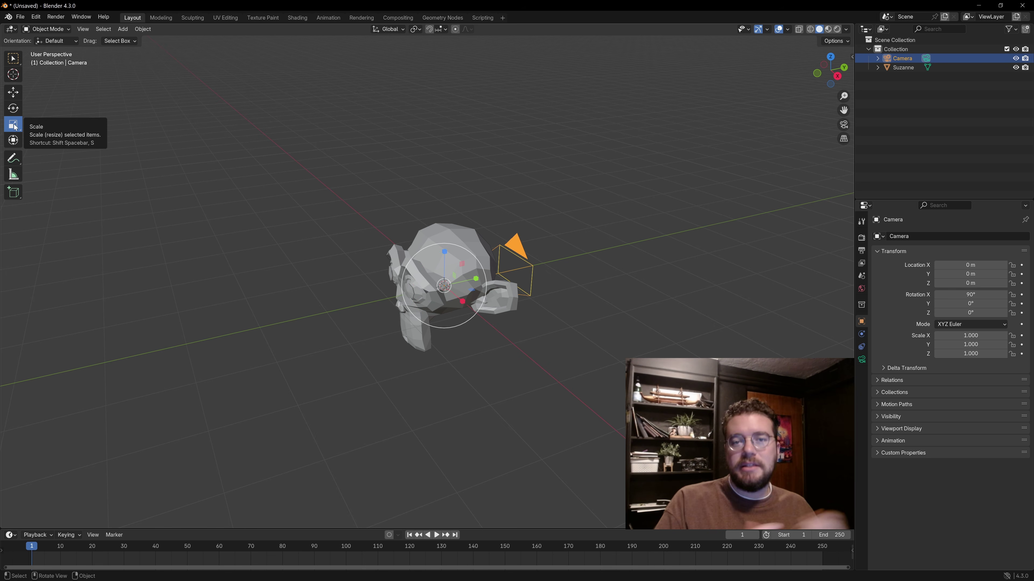
pyautogui.click(14, 97)
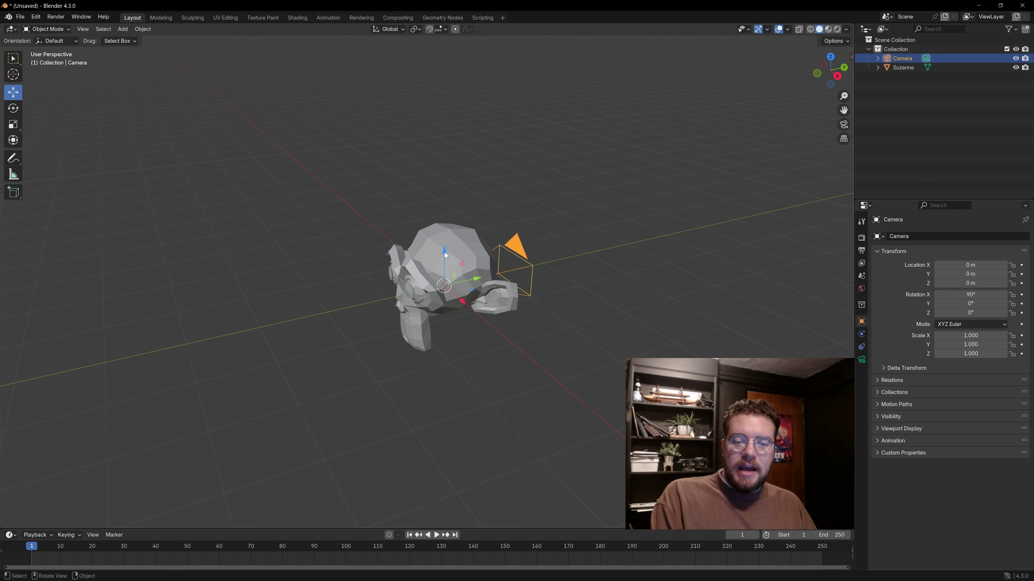
# Step: Try moving the camera up along Z and about 3.76 m along Y, undoing each move
pyautogui.scroll(1, 446, 255)
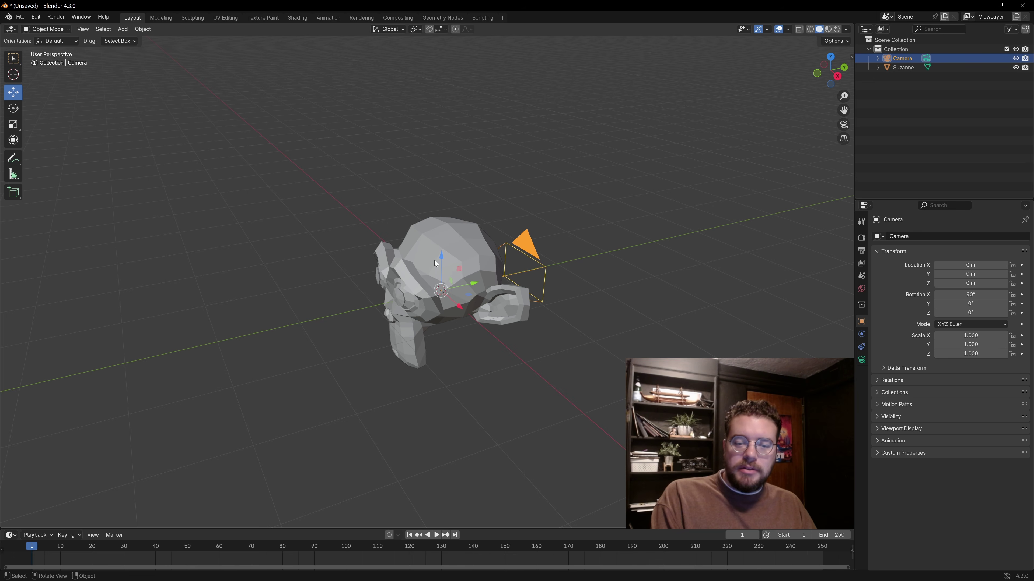
pyautogui.moveTo(443, 259); pyautogui.dragTo(440, 148)
pyautogui.hotkey('ctrl', 'z')
pyautogui.moveTo(483, 283); pyautogui.dragTo(758, 271)
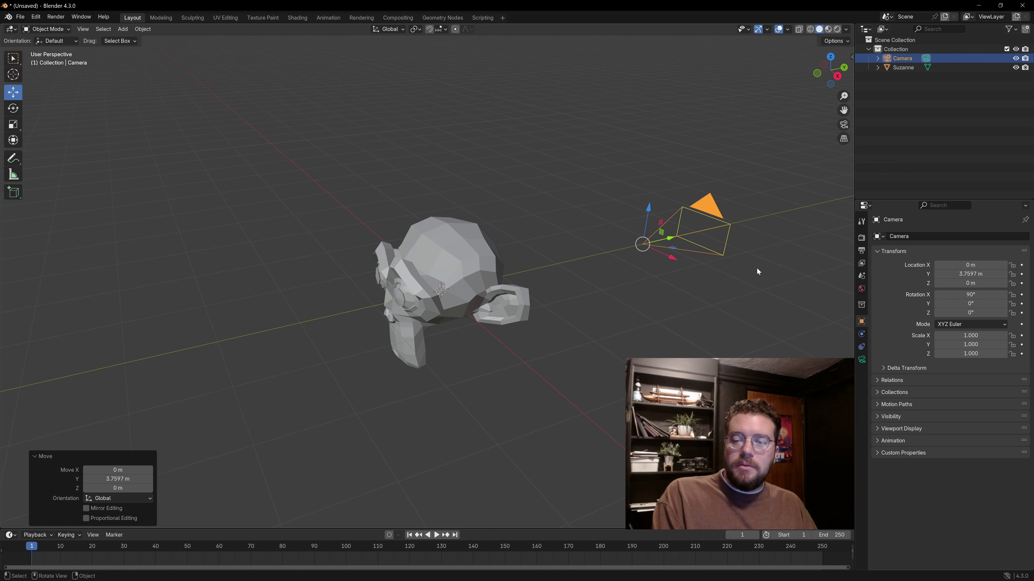
pyautogui.hotkey('ctrl', 'z')
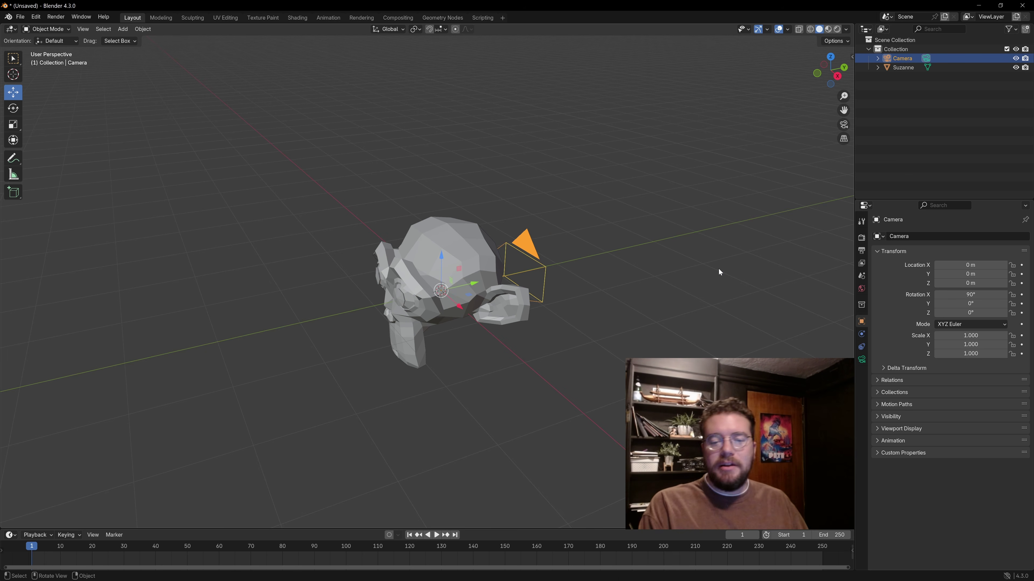
# Step: Move the camera about -4.35 m along the Y axis, in front of the monkey's face
pyautogui.moveTo(476, 283); pyautogui.dragTo(111, 305)
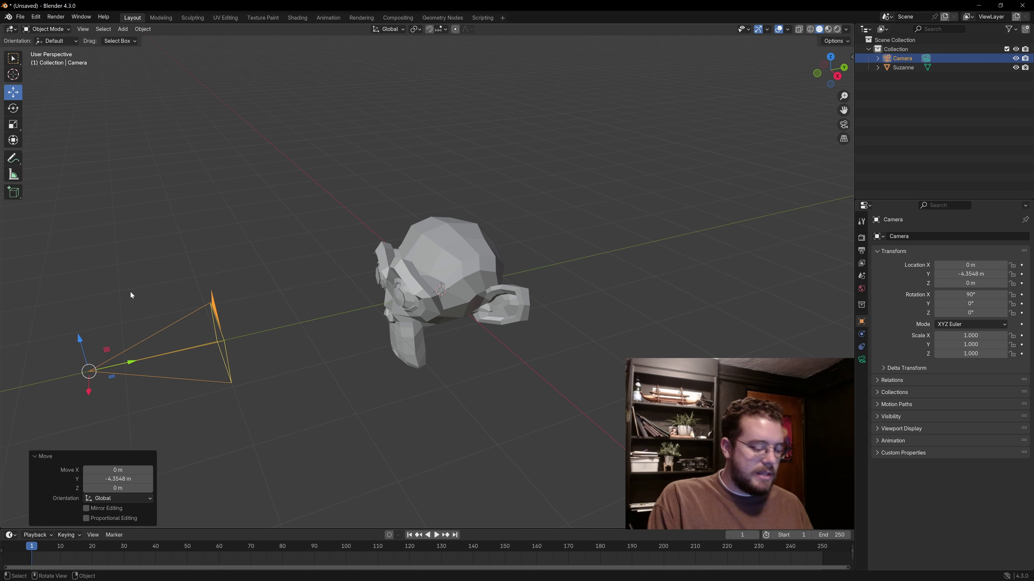
# Step: Undo the camera's last move and try moving it along the Y axis twice more, cancelling both attempts
pyautogui.hotkey('ctrl', 'z')
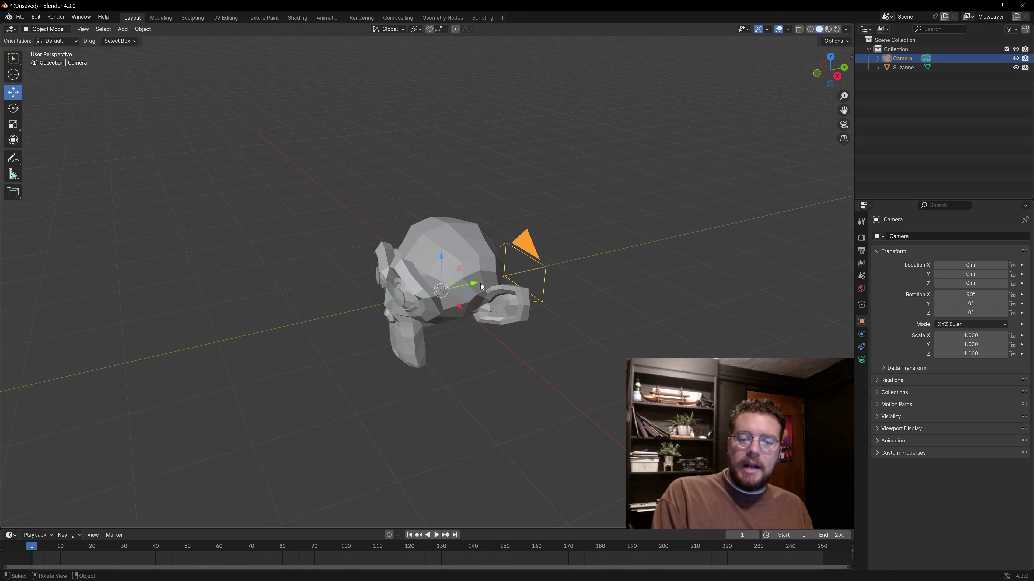
pyautogui.moveTo(447, 285); pyautogui.dragTo(44, 289)
pyautogui.rightClick(44, 288)
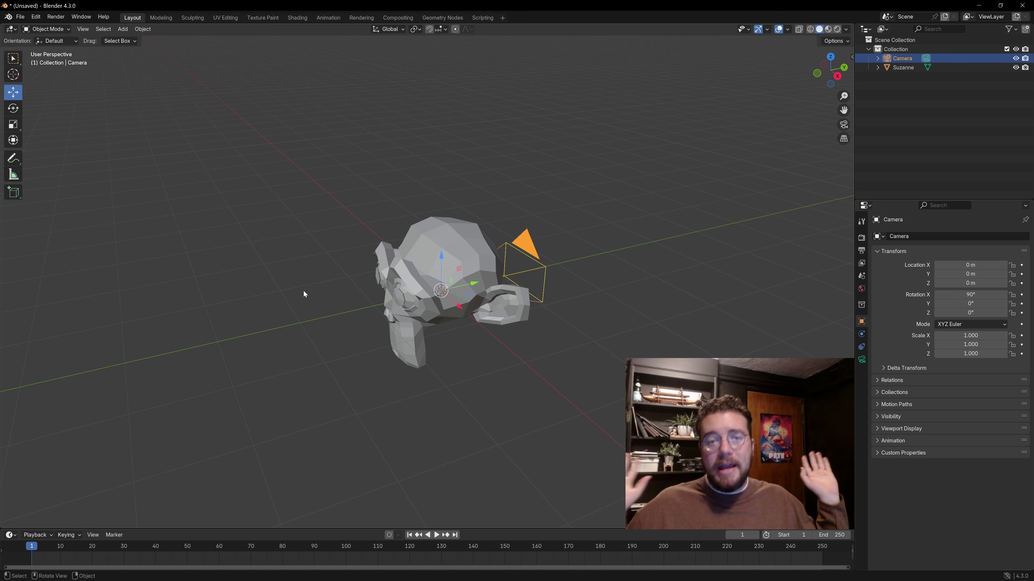
pyautogui.moveTo(479, 283); pyautogui.dragTo(194, 319)
pyautogui.rightClick(195, 319)
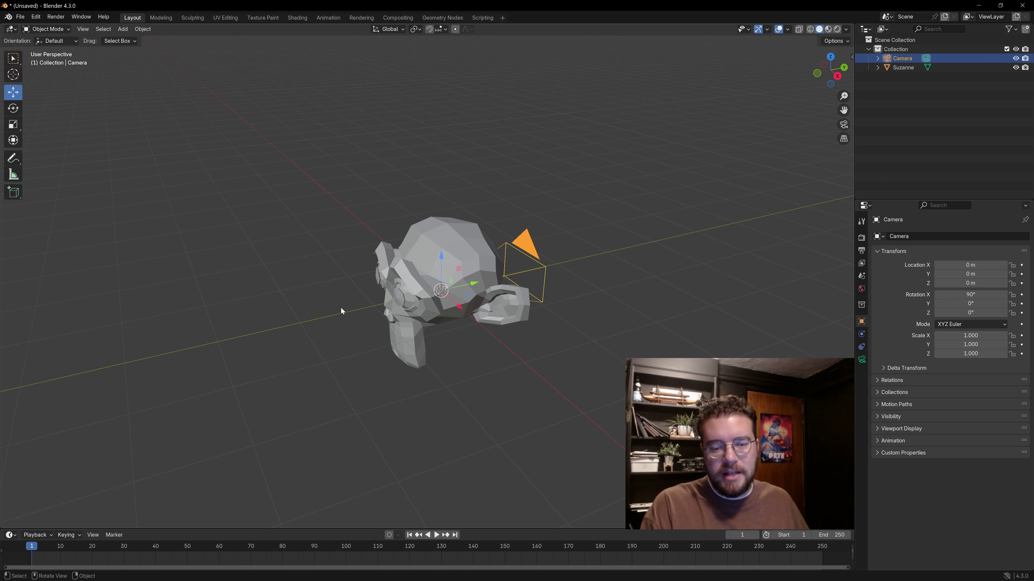
# Step: Try rotating the camera about the X axis and freely with the trackball, cancelling or undoing each rotation
pyautogui.scroll(-3, 388, 273)
pyautogui.moveTo(413, 274)
pyautogui.mouseDown(button='middle')
pyautogui.moveTo(432, 280)
pyautogui.moveTo(423, 278)
pyautogui.mouseUp(button='middle')
pyautogui.click(14, 109)
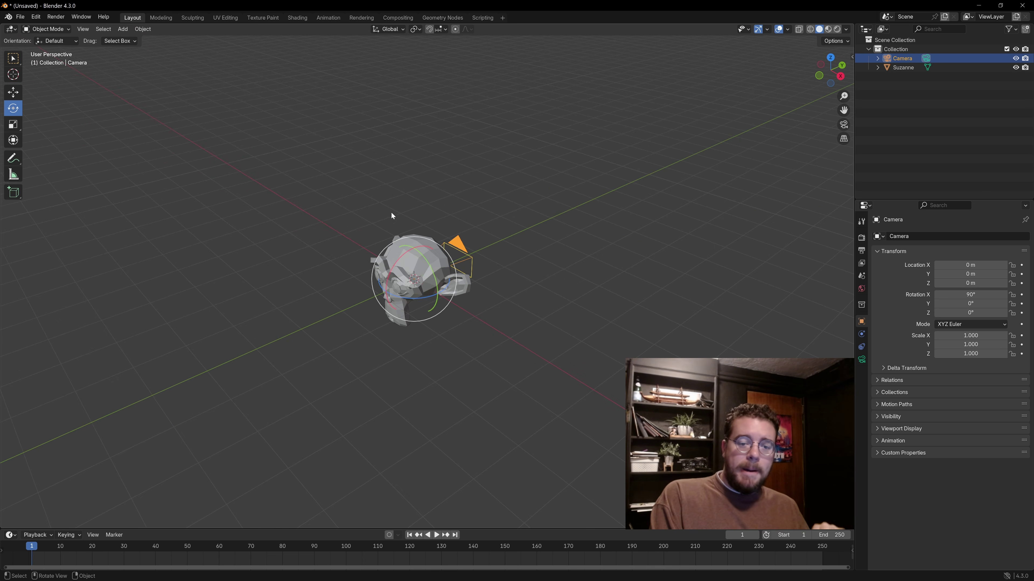
pyautogui.moveTo(404, 256); pyautogui.dragTo(416, 226)
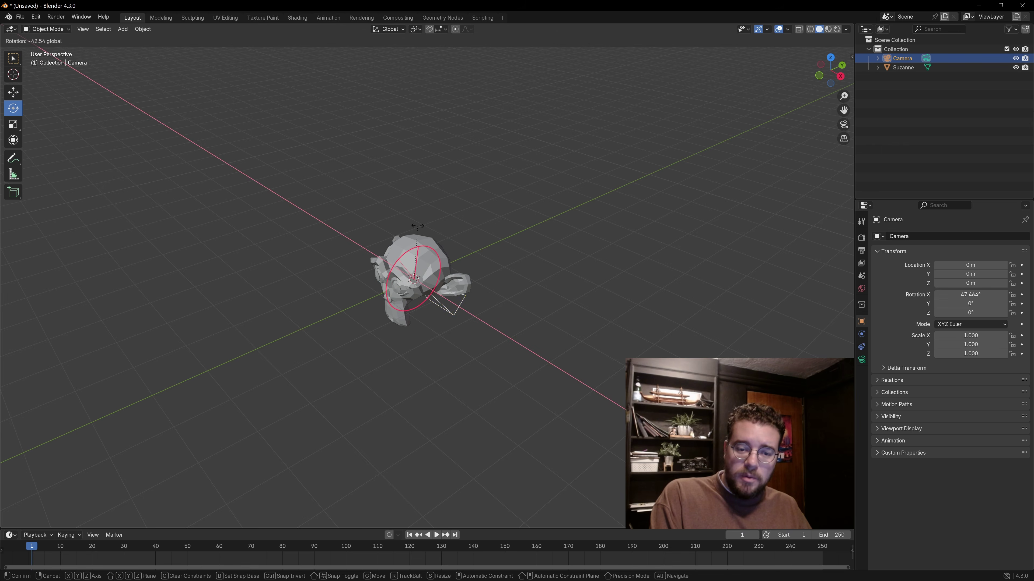
pyautogui.rightClick(416, 226)
pyautogui.scroll(3, 421, 279)
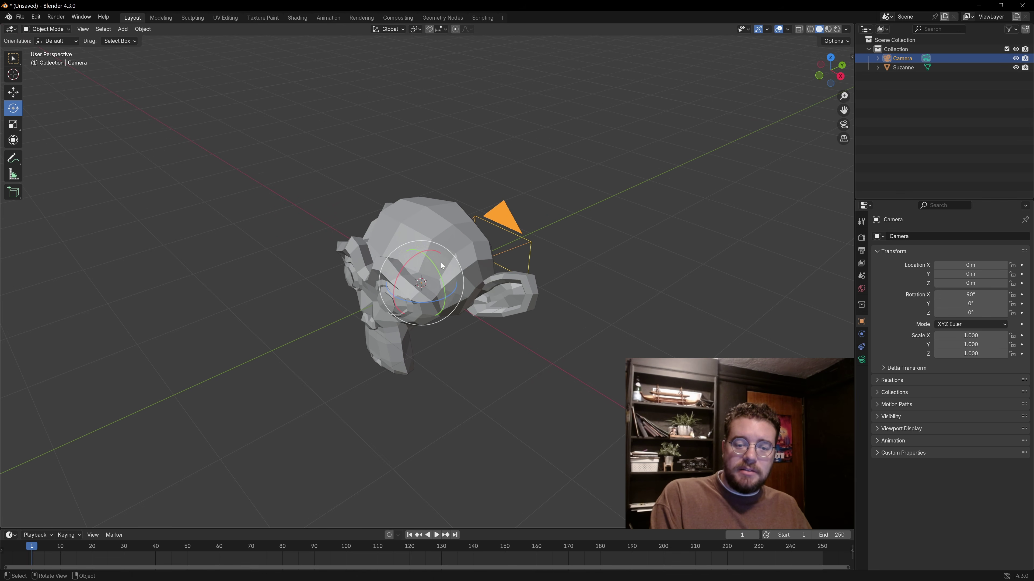
pyautogui.moveTo(432, 265); pyautogui.dragTo(402, 295)
pyautogui.hotkey('ctrl', 'z')
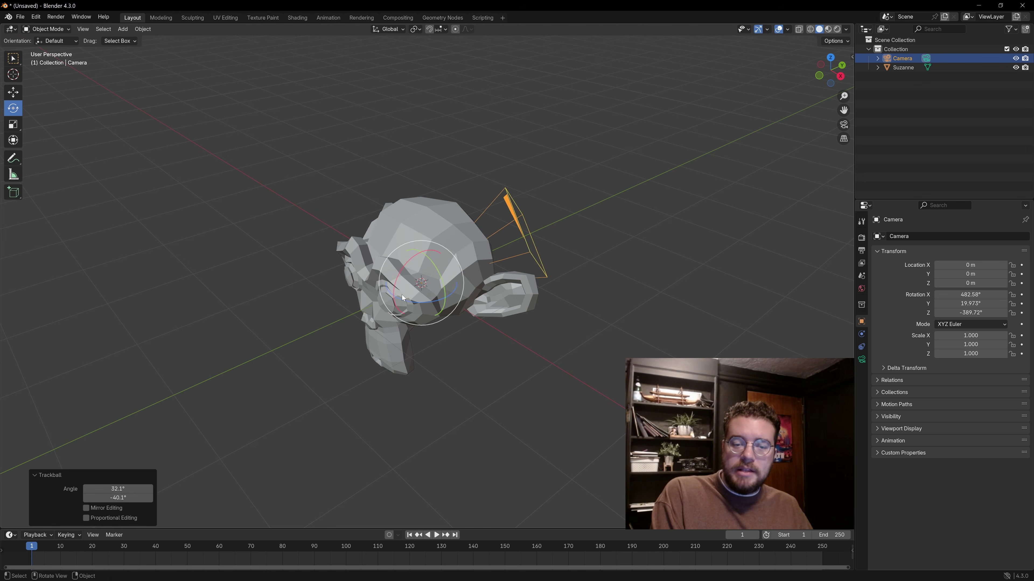
pyautogui.hotkey('ctrl', 'z')
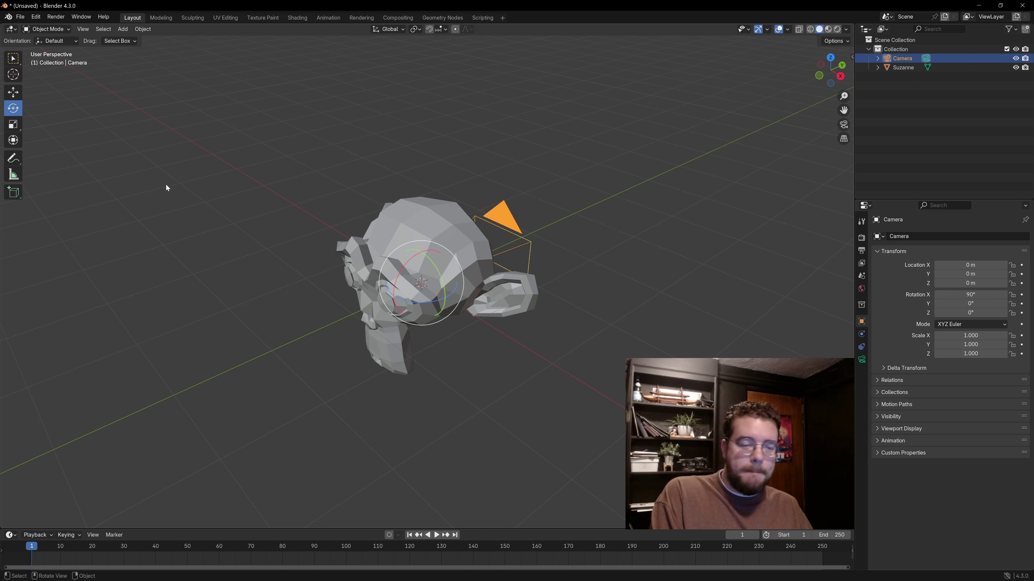
# Step: Try moving the camera along the Y axis with the Move tool, and undo the move
pyautogui.click(14, 92)
pyautogui.moveTo(458, 267); pyautogui.dragTo(455, 306, button='middle')
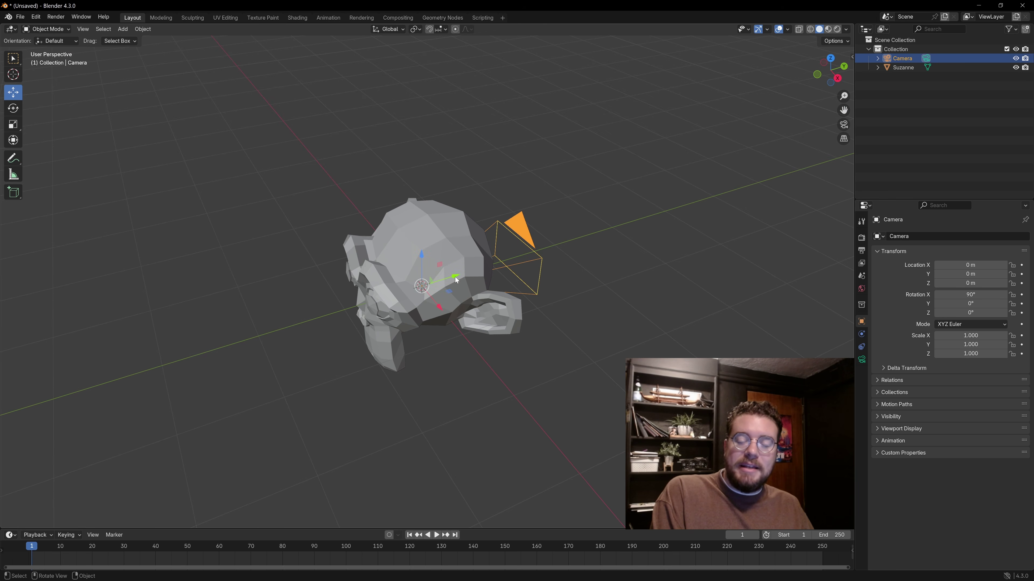
pyautogui.moveTo(452, 278)
pyautogui.mouseDown()
pyautogui.moveTo(337, 292)
pyautogui.moveTo(472, 276)
pyautogui.mouseUp()
pyautogui.hotkey('ctrl', 'z')
# Step: Try moving the camera within the XZ plane twice with the Move tool's plane handle, undoing each move
pyautogui.moveTo(459, 279); pyautogui.dragTo(494, 279, button='middle')
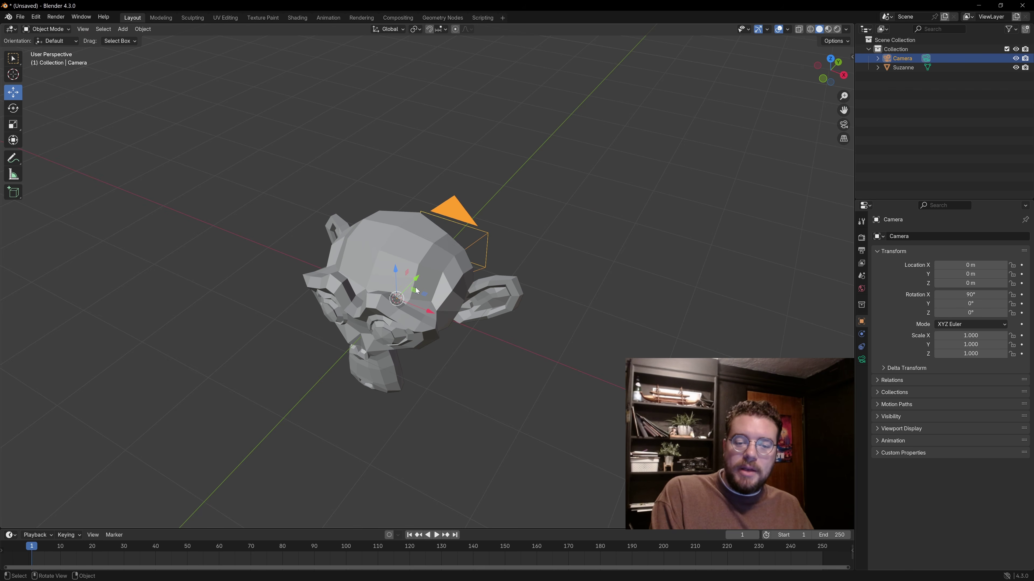
pyautogui.moveTo(414, 288); pyautogui.dragTo(322, 271)
pyautogui.hotkey('ctrl', 'z')
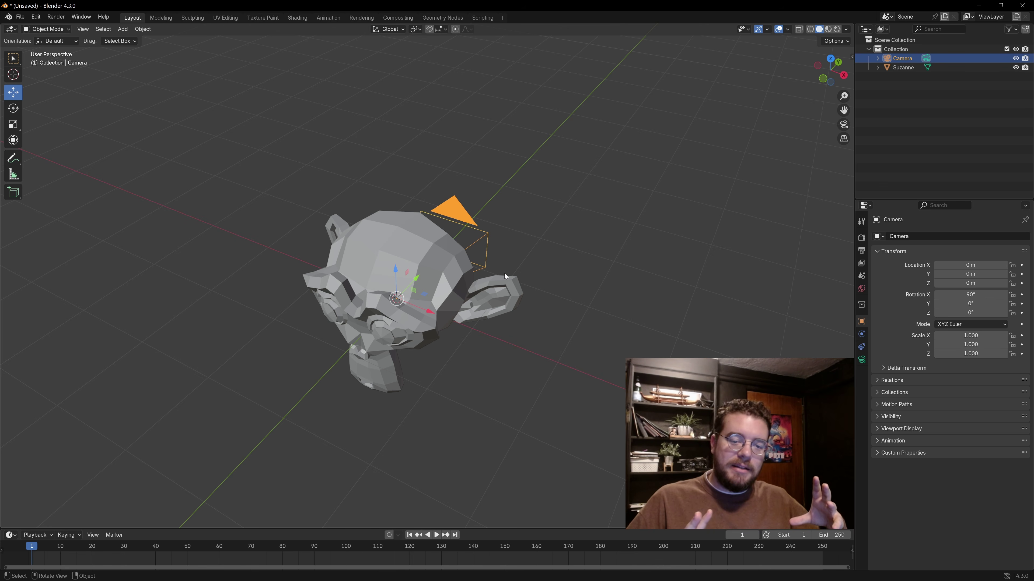
pyautogui.moveTo(444, 289)
pyautogui.mouseDown(button='middle')
pyautogui.moveTo(474, 260)
pyautogui.moveTo(483, 289)
pyautogui.moveTo(384, 296)
pyautogui.moveTo(389, 264)
pyautogui.moveTo(434, 299)
pyautogui.mouseUp(button='middle')
pyautogui.moveTo(432, 300); pyautogui.dragTo(442, 237)
pyautogui.hotkey('ctrl', 'z')
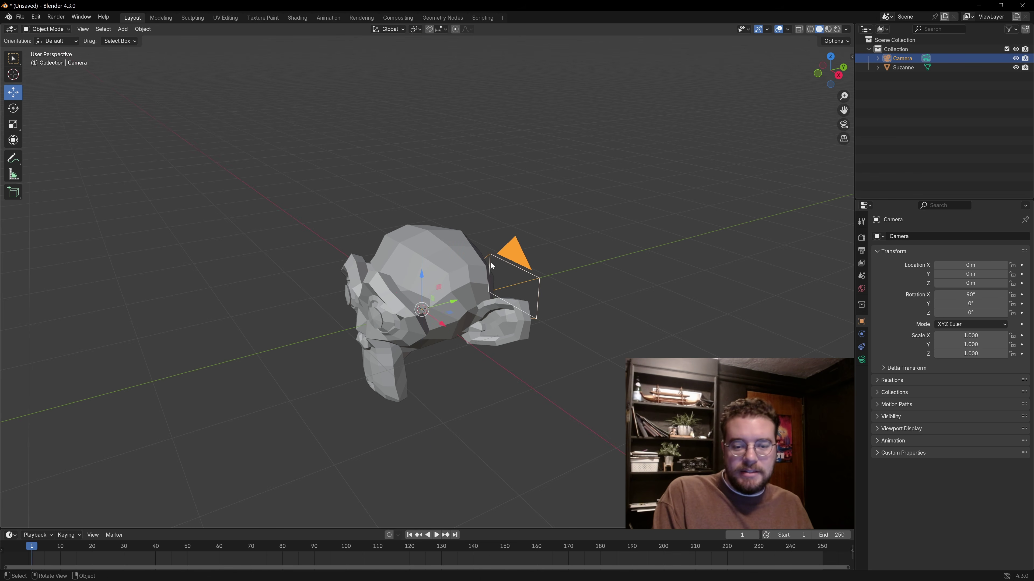
# Step: Try scaling the camera uniformly to about 1.83 and along the Z axis with the Scale tool, undoing both changes
pyautogui.moveTo(490, 263); pyautogui.dragTo(502, 295, button='middle')
pyautogui.click(13, 125)
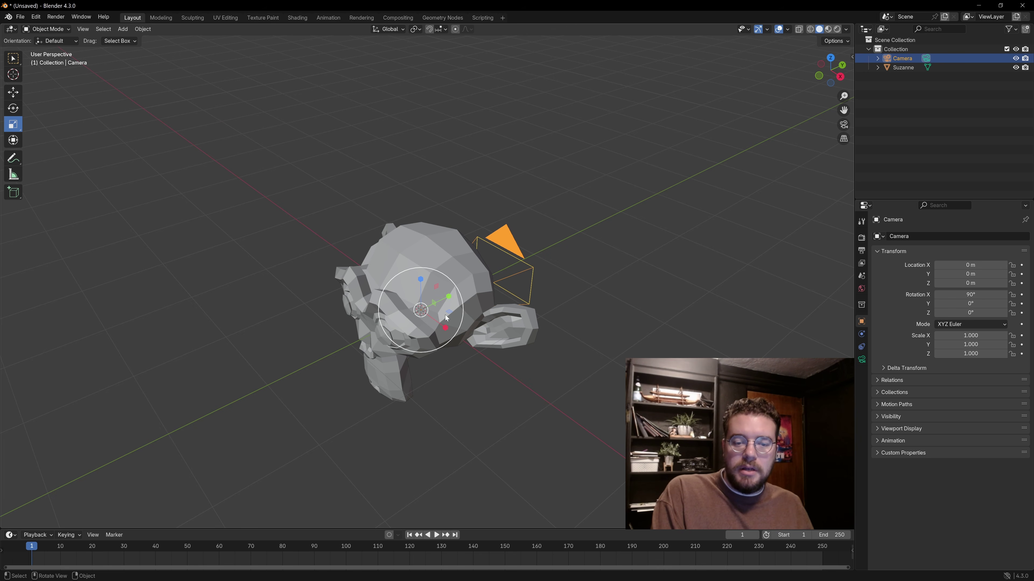
pyautogui.moveTo(420, 334); pyautogui.dragTo(453, 379)
pyautogui.rightClick(478, 339)
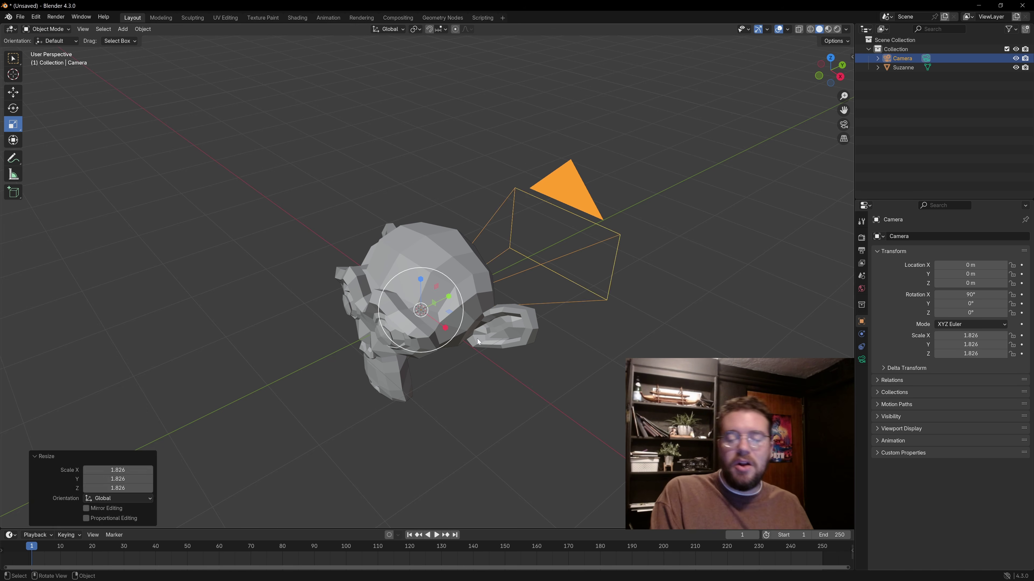
pyautogui.moveTo(423, 285); pyautogui.dragTo(392, 285, button='middle')
pyautogui.moveTo(393, 286); pyautogui.dragTo(392, 293)
pyautogui.hotkey('ctrl', 'z')
# Step: Try enlarging the monkey mesh with the Scale tool, and undo the change
pyautogui.click(398, 249)
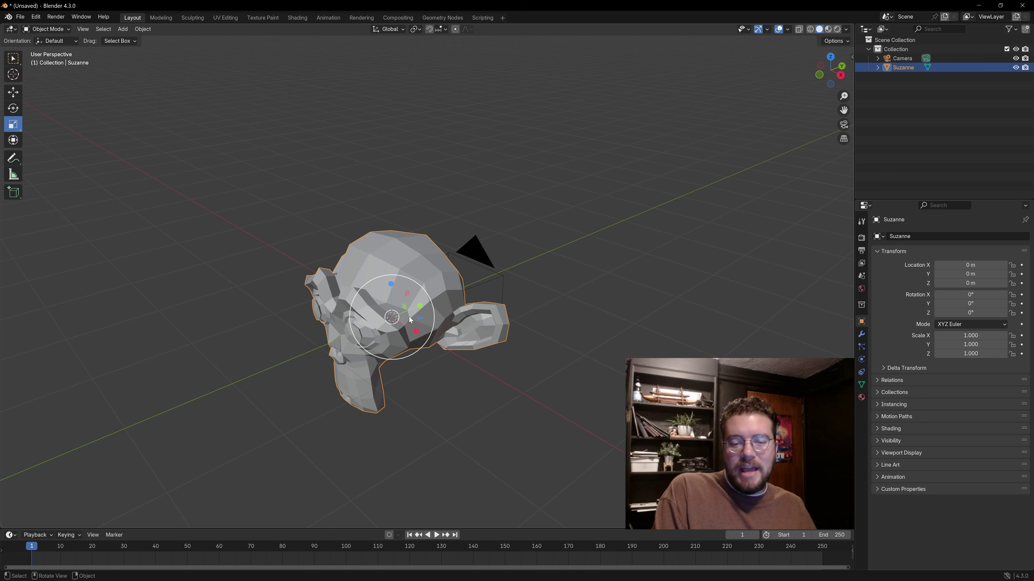
pyautogui.moveTo(416, 331); pyautogui.dragTo(498, 370)
pyautogui.moveTo(423, 318)
pyautogui.mouseDown(button='middle')
pyautogui.moveTo(470, 283)
pyautogui.moveTo(406, 362)
pyautogui.moveTo(436, 321)
pyautogui.mouseUp(button='middle')
pyautogui.hotkey('ctrl', 'z')
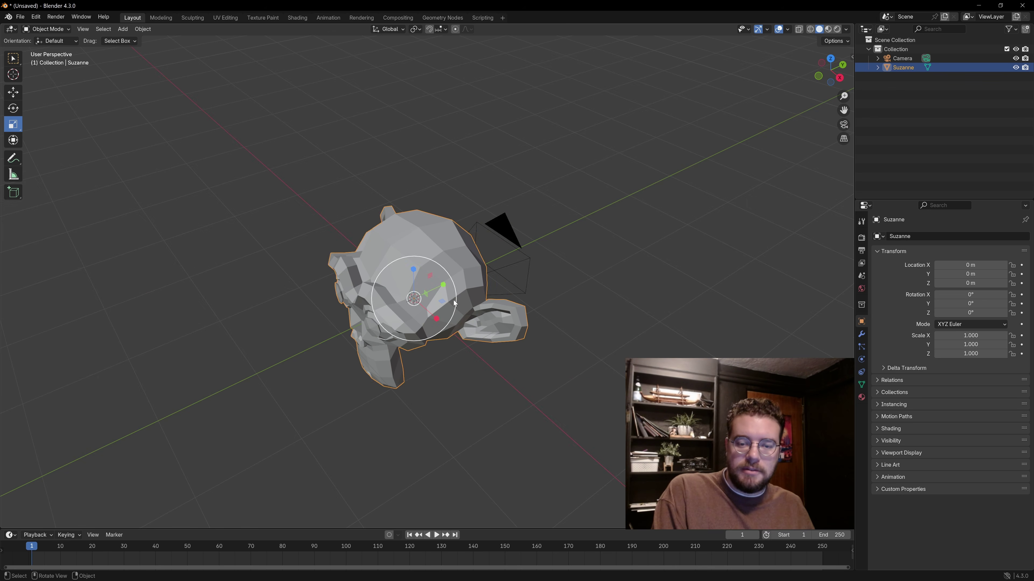
# Step: Select the camera again and return to the Select Box tool
pyautogui.click(506, 224)
pyautogui.click(12, 92)
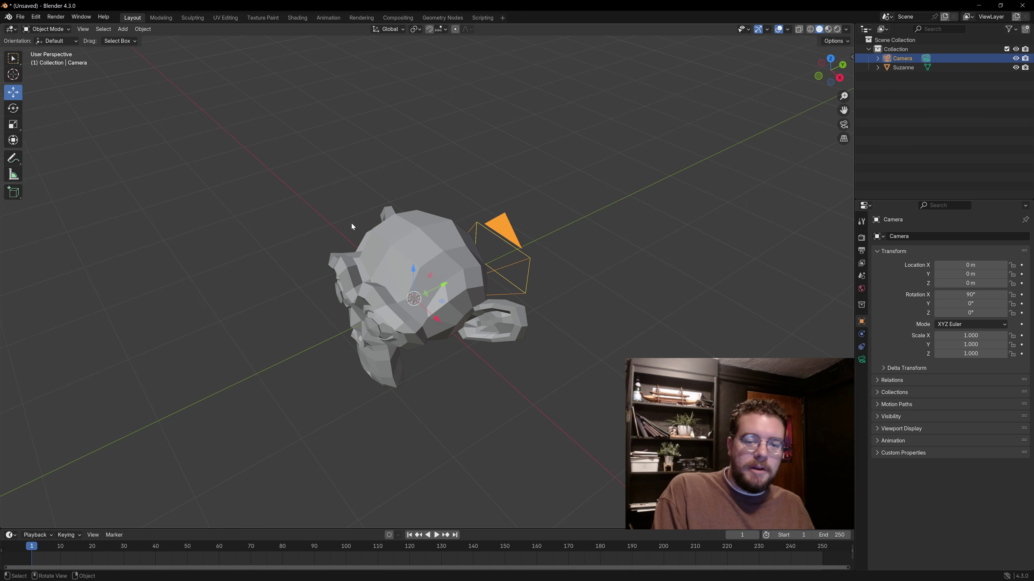
pyautogui.scroll(-6, 474, 273)
pyautogui.keyDown('shift'); pyautogui.moveTo(456, 283); pyautogui.dragTo(433, 286, button='middle'); pyautogui.keyUp('shift')
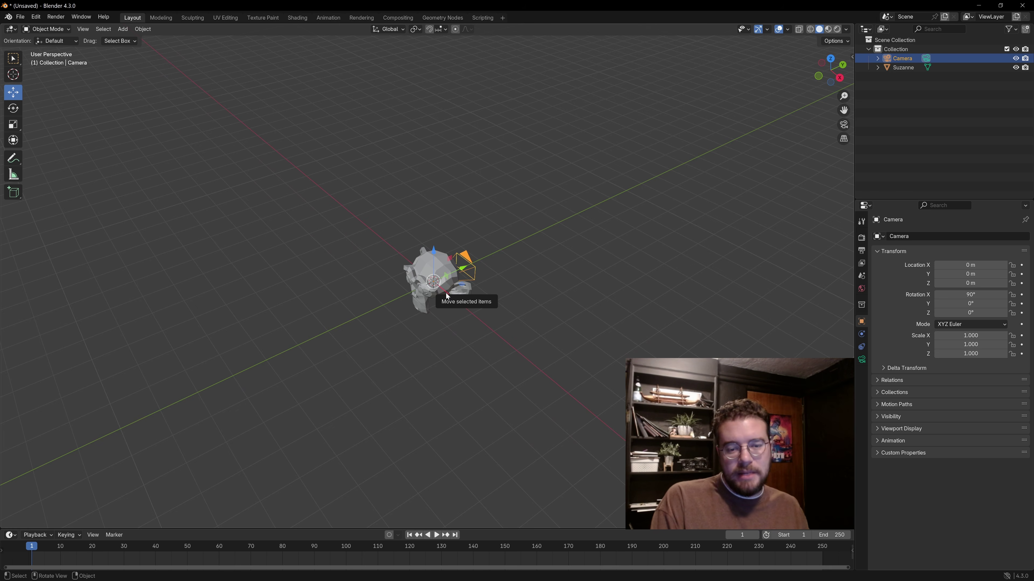
pyautogui.click(13, 58)
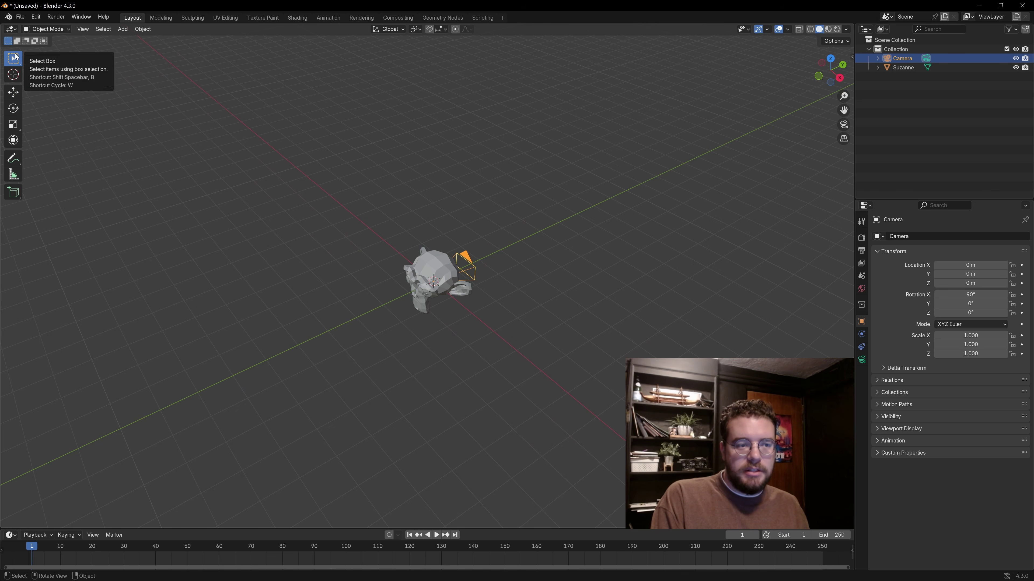
# Step: Try free move, scale and rotate operations on the camera without the transform tools, cancelling each one
pyautogui.moveTo(449, 264); pyautogui.dragTo(435, 280, button='middle')
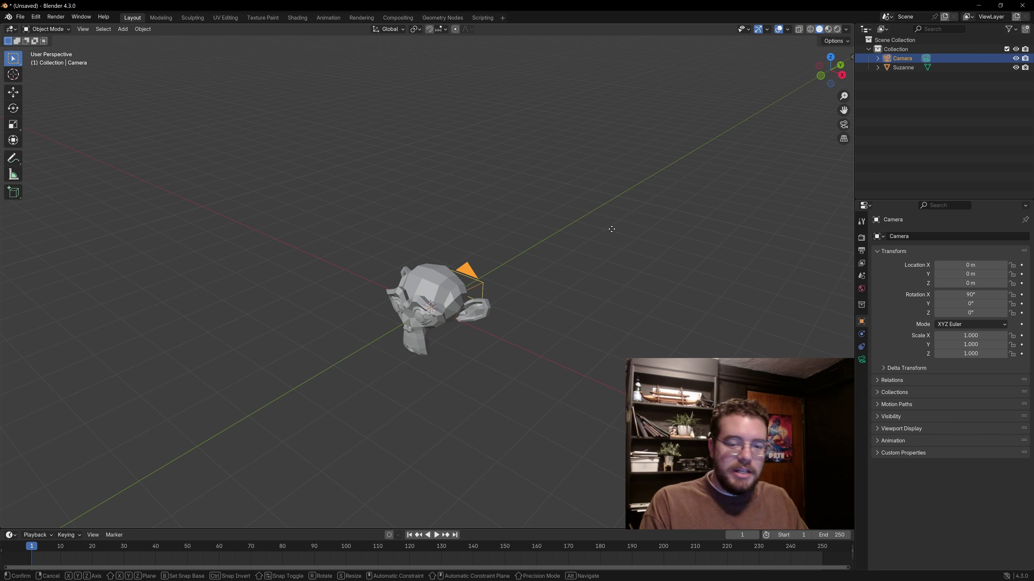
pyautogui.press('g')
pyautogui.rightClick(612, 144)
pyautogui.press('s')
pyautogui.rightClick(620, 211)
pyautogui.press('r')
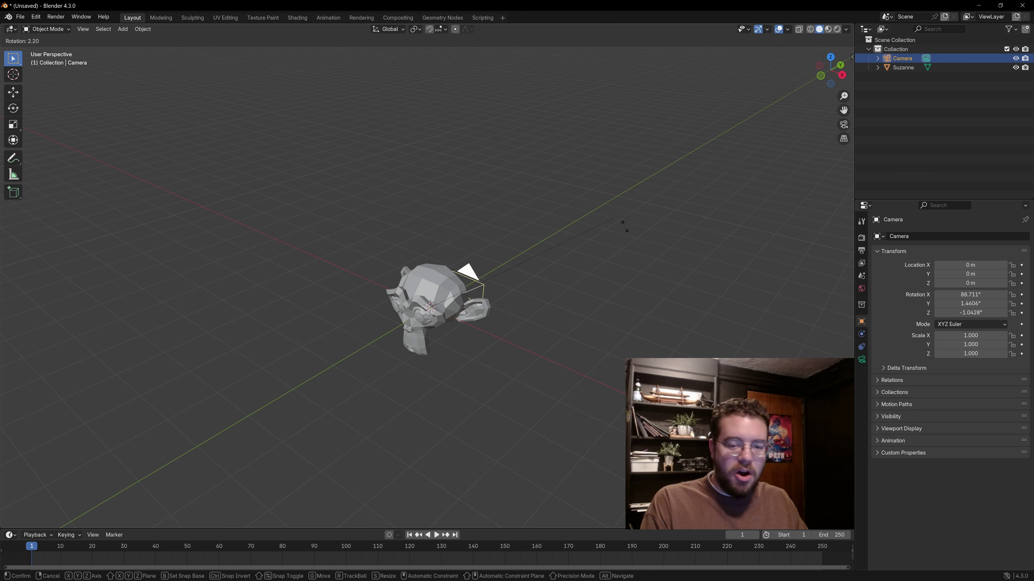
pyautogui.rightClick(557, 362)
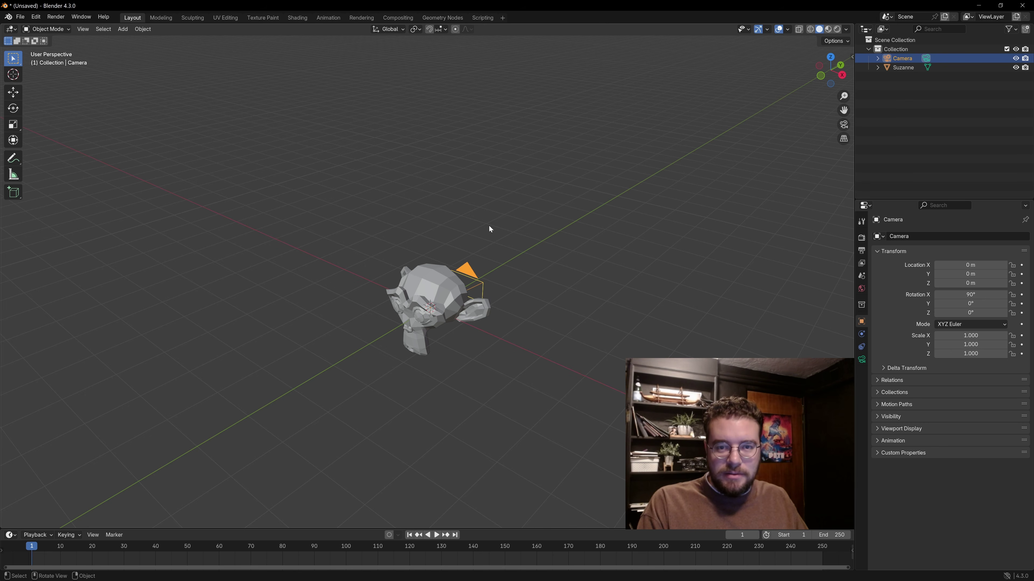
# Step: Select the monkey mesh, scale it by a factor of 2 along the X axis, and undo the scaling
pyautogui.click(439, 279)
pyautogui.moveTo(488, 321); pyautogui.dragTo(504, 309, button='middle')
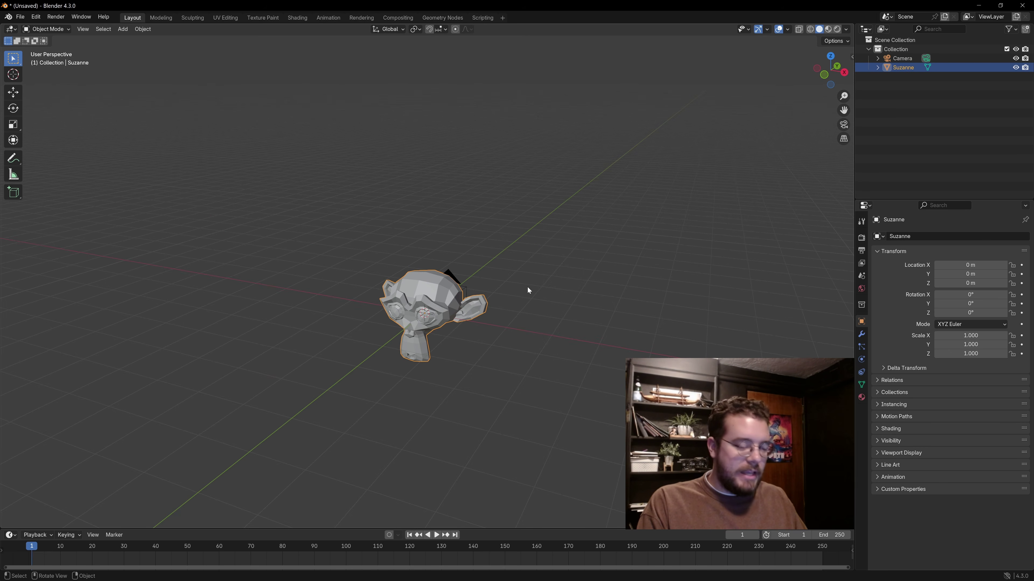
pyautogui.press('s')
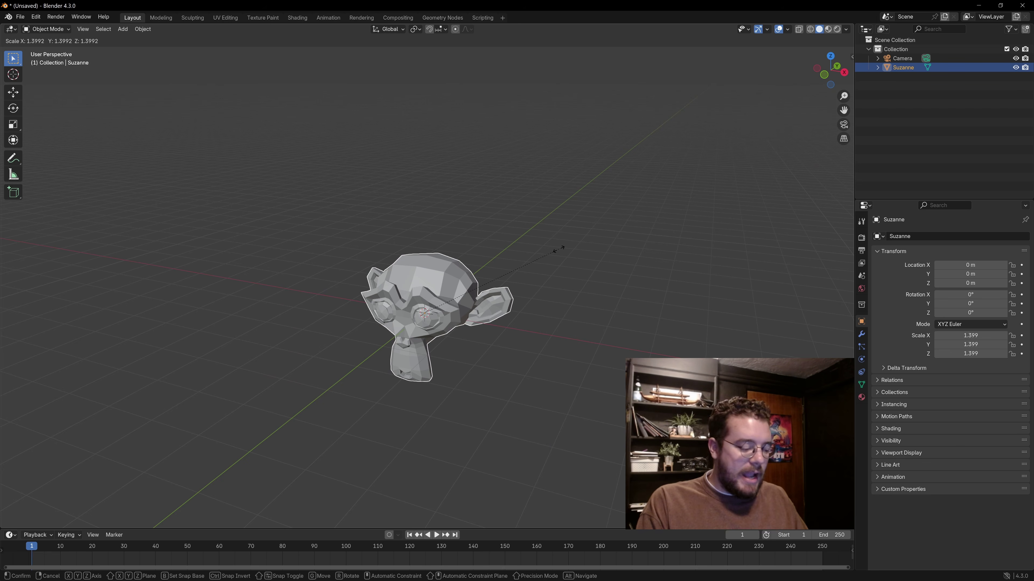
pyautogui.press('x')
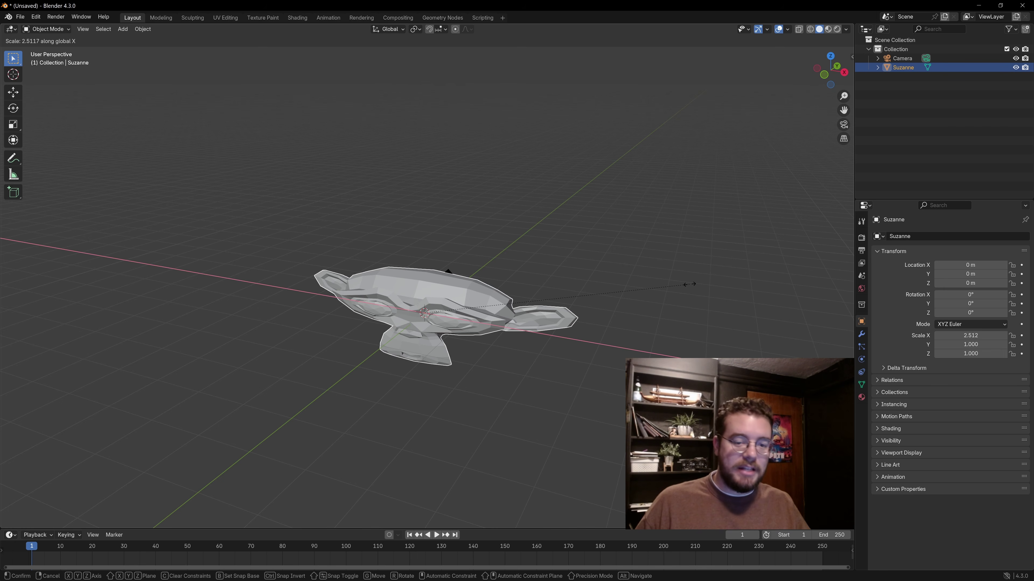
pyautogui.write('2')
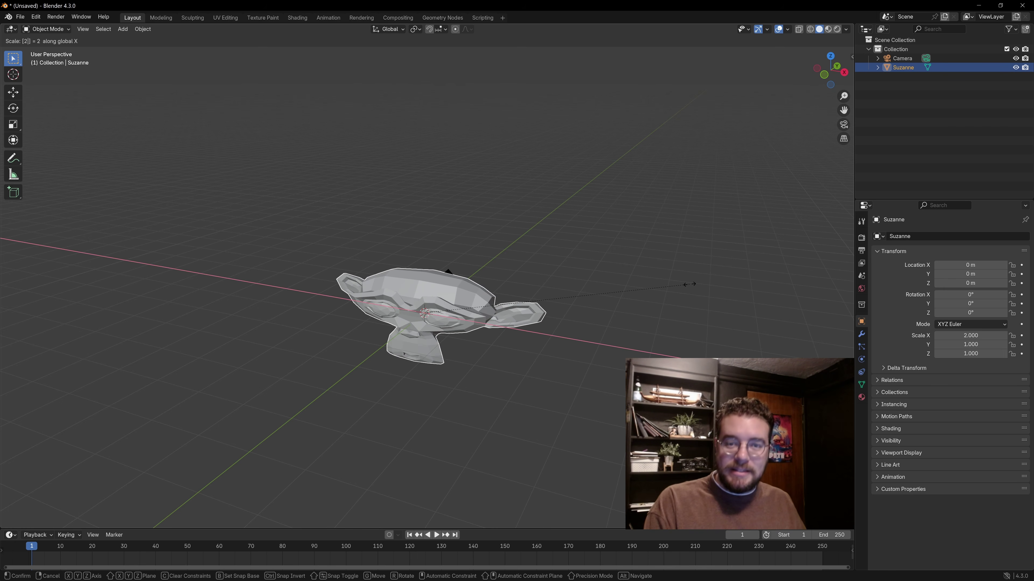
pyautogui.press('Return')
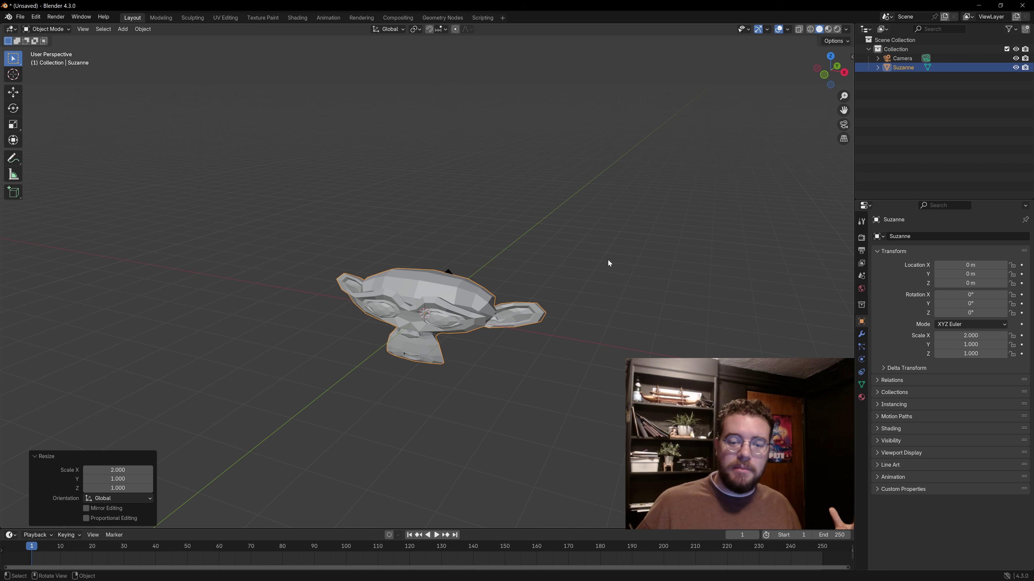
pyautogui.hotkey('ctrl', 'z')
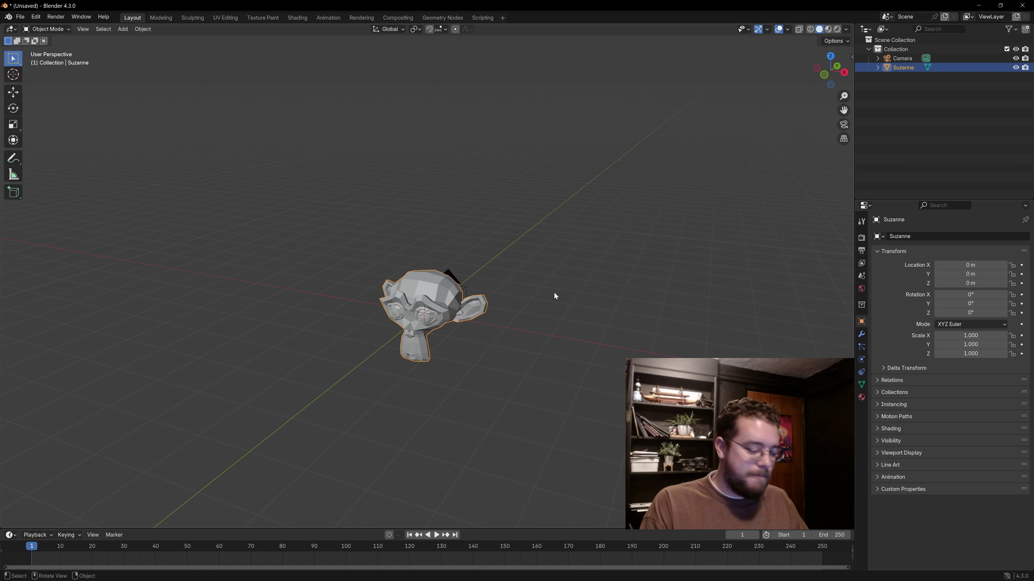
# Step: Repeat the monkey's scaling by a factor of 2 along X, dismiss the accidentally opened render window, and undo the scaling
pyautogui.press('s')
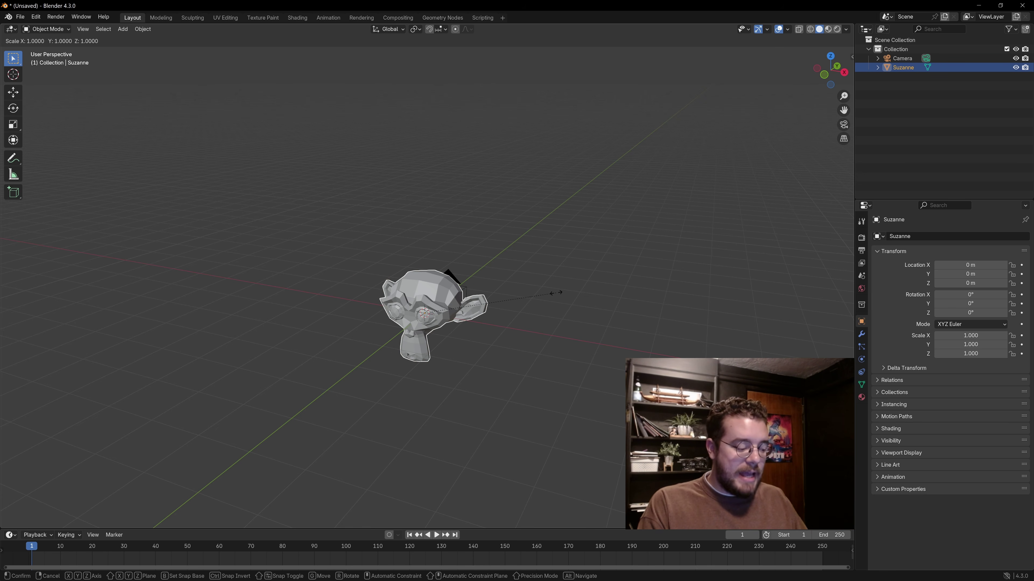
pyautogui.press('x')
pyautogui.press('2')
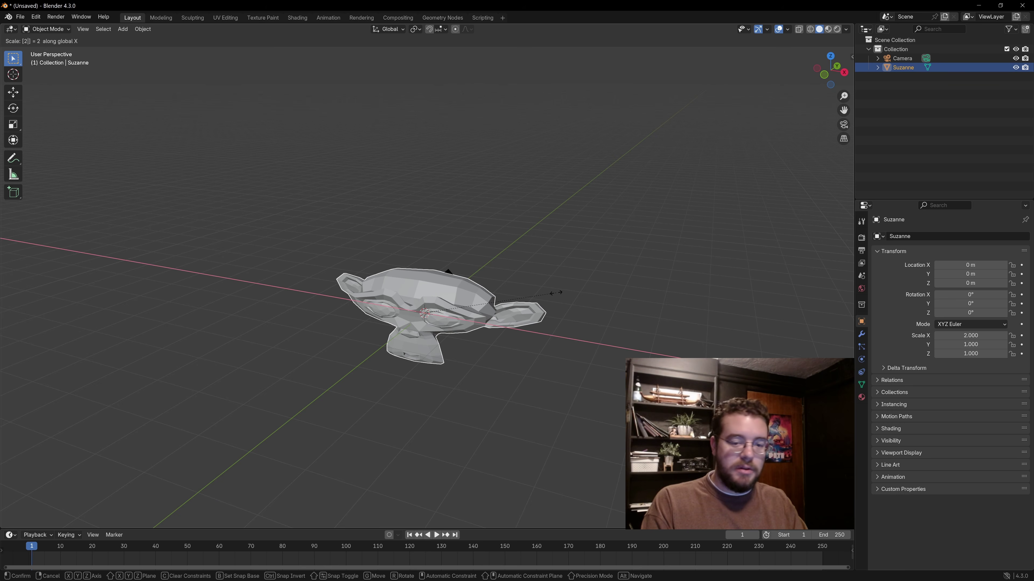
pyautogui.press('Return')
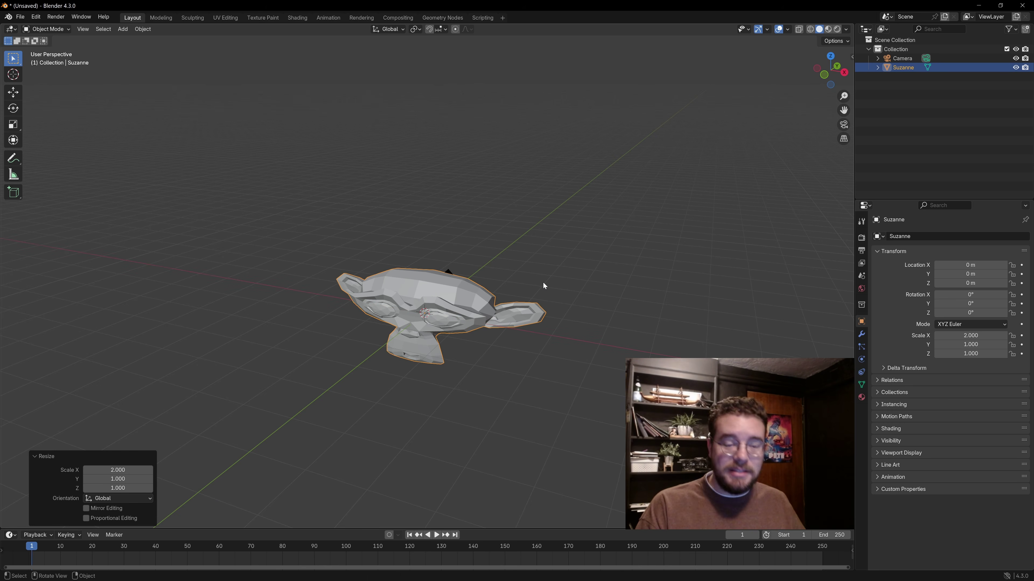
pyautogui.press('F12')
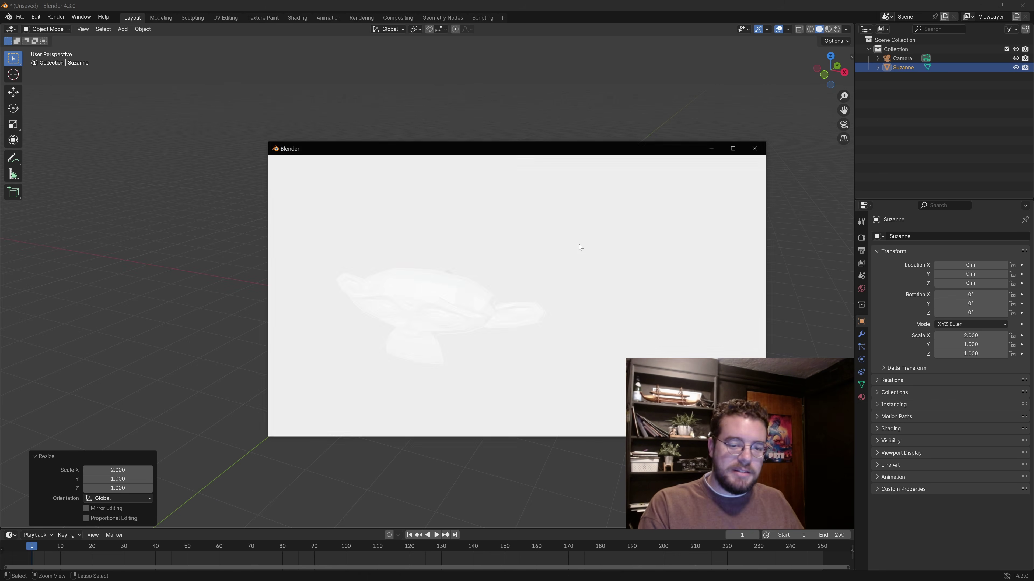
pyautogui.click(755, 149)
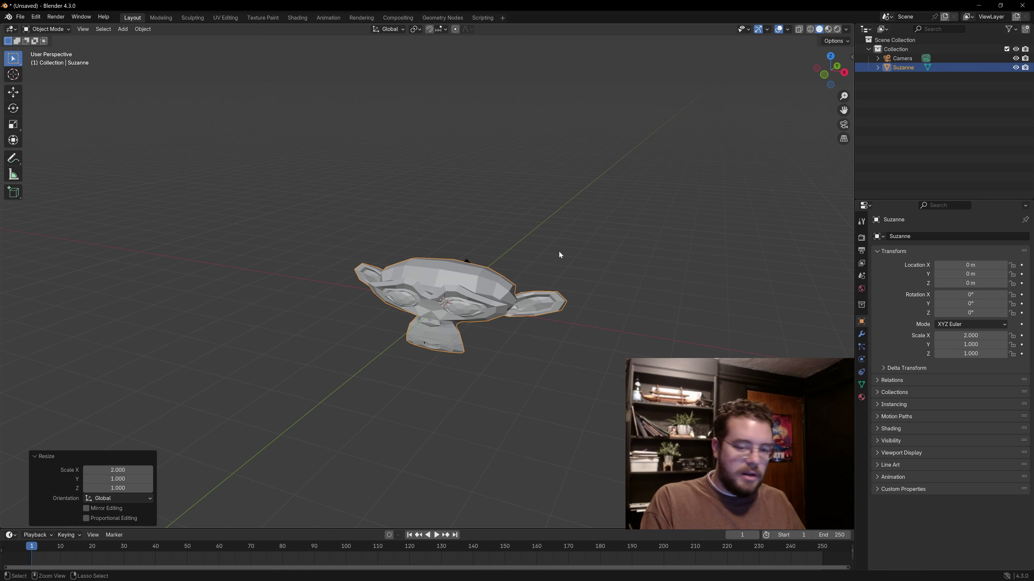
pyautogui.hotkey('ctrl', 'z')
# Step: Scale the monkey mesh by a factor of 5 along the Y axis, then undo, redo and undo the scaling
pyautogui.moveTo(495, 265)
pyautogui.mouseDown(button='middle')
pyautogui.moveTo(506, 275)
pyautogui.moveTo(483, 280)
pyautogui.mouseUp(button='middle')
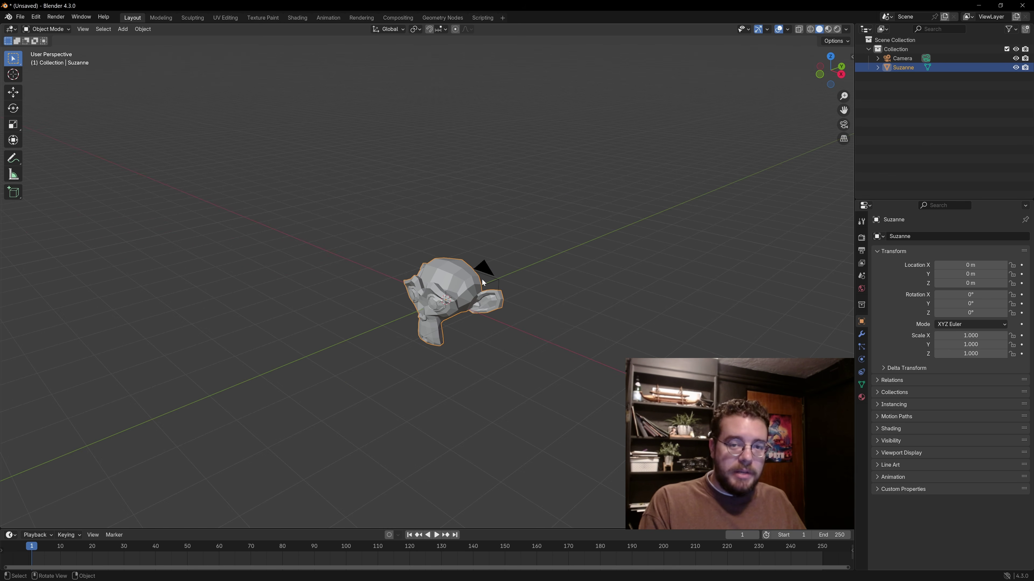
pyautogui.press('s')
pyautogui.press('y')
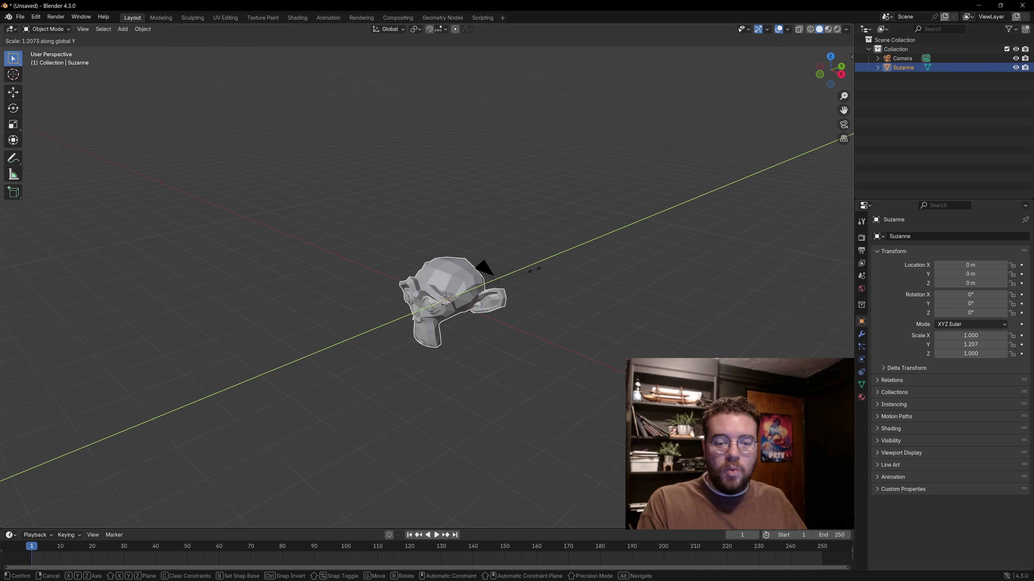
pyautogui.write('5')
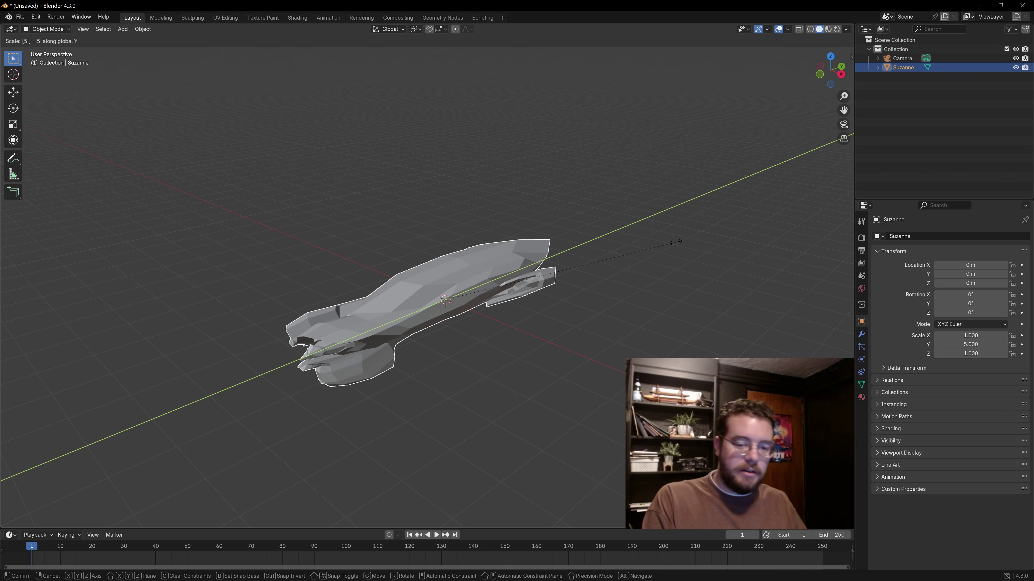
pyautogui.press('Return')
pyautogui.hotkey('ctrl', 'z')
pyautogui.hotkey('ctrl', 'shift', 'z')
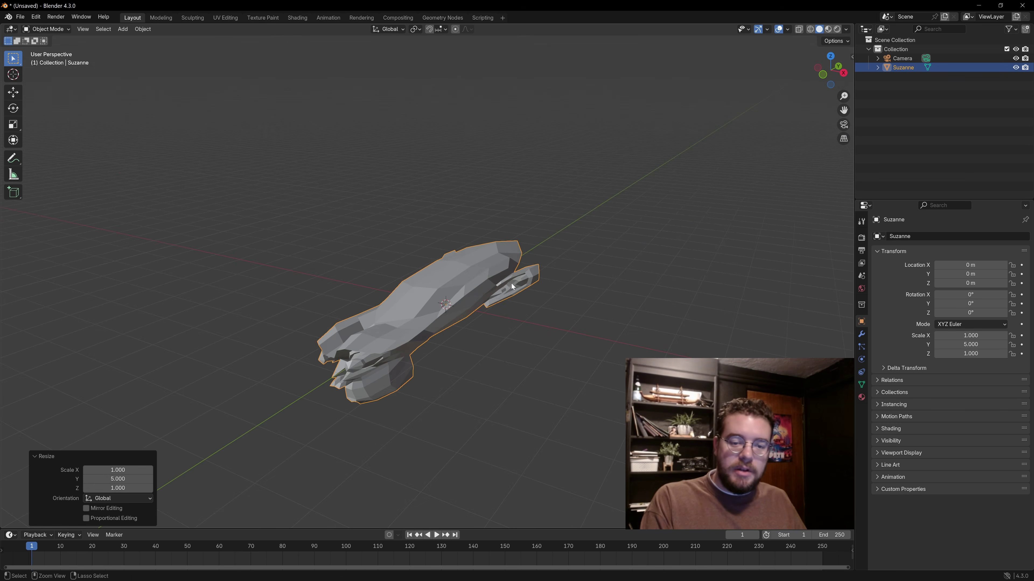
pyautogui.hotkey('ctrl', 'z')
# Step: Scale the monkey mesh uniformly by a factor of 0.5 and undo the scaling
pyautogui.moveTo(446, 294); pyautogui.dragTo(423, 298, button='middle')
pyautogui.scroll(2, 485, 288)
pyautogui.press('s')
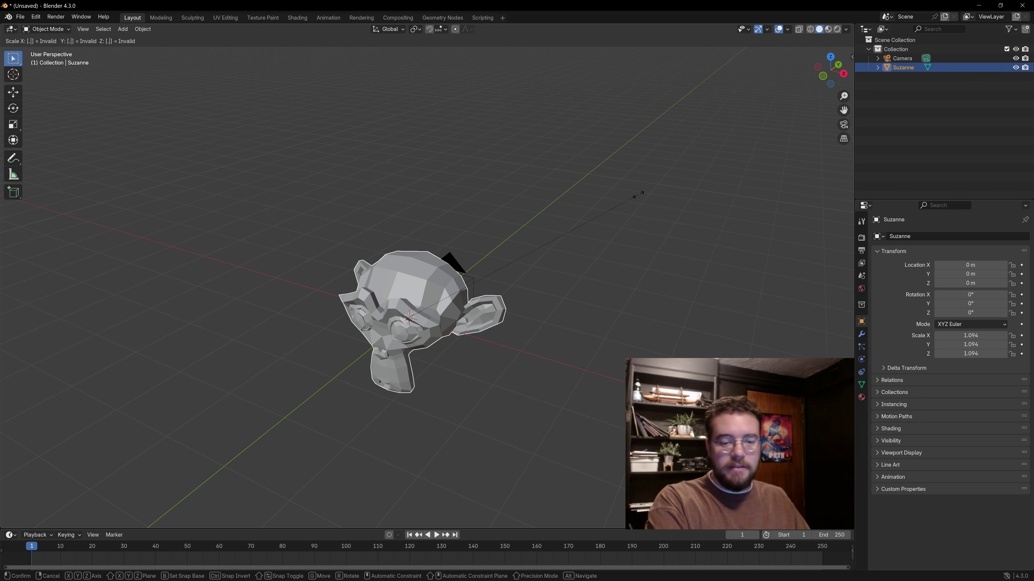
pyautogui.write('.5')
pyautogui.press('Return')
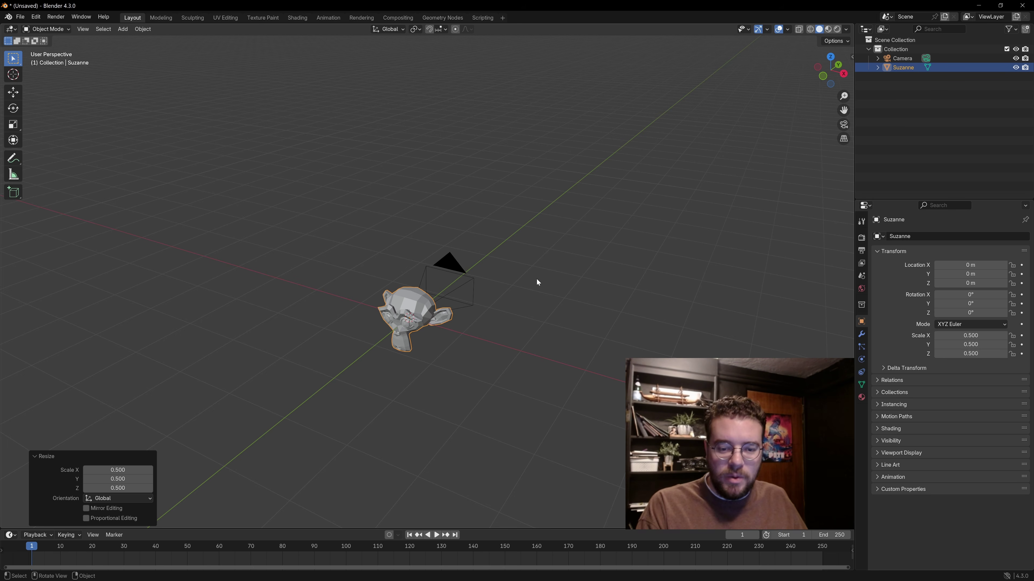
pyautogui.hotkey('ctrl', 'z')
# Step: Scale the monkey mesh uniformly by a factor of 50 and undo the scaling
pyautogui.write('s50')
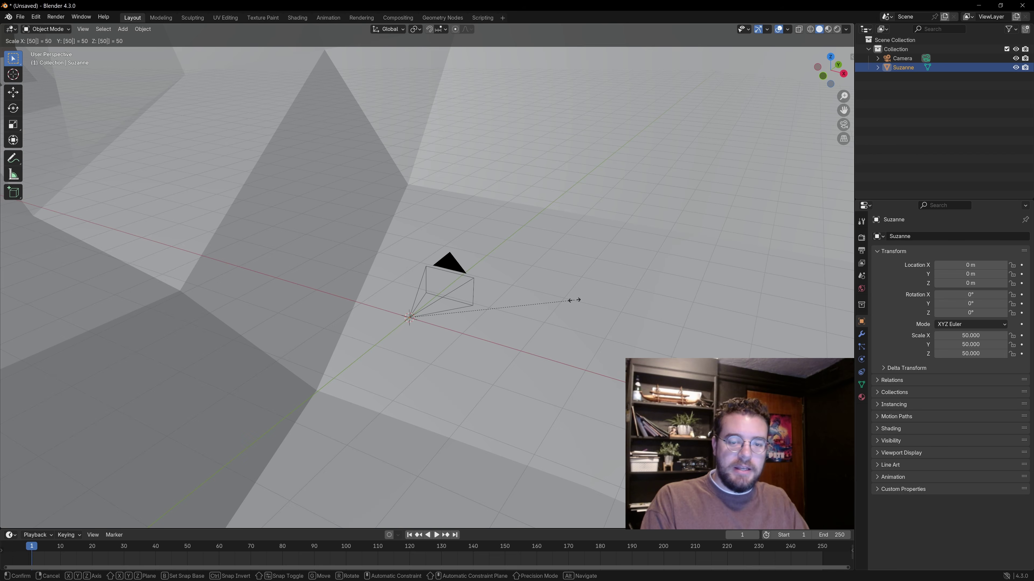
pyautogui.press('Return')
pyautogui.scroll(-10, 525, 281)
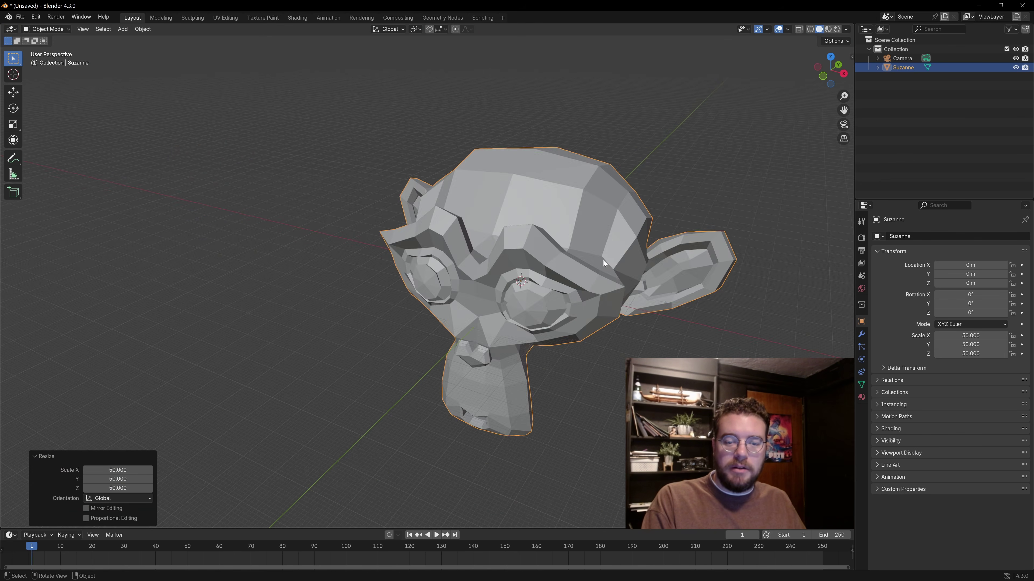
pyautogui.hotkey('ctrl', 'z')
pyautogui.scroll(12, 518, 282)
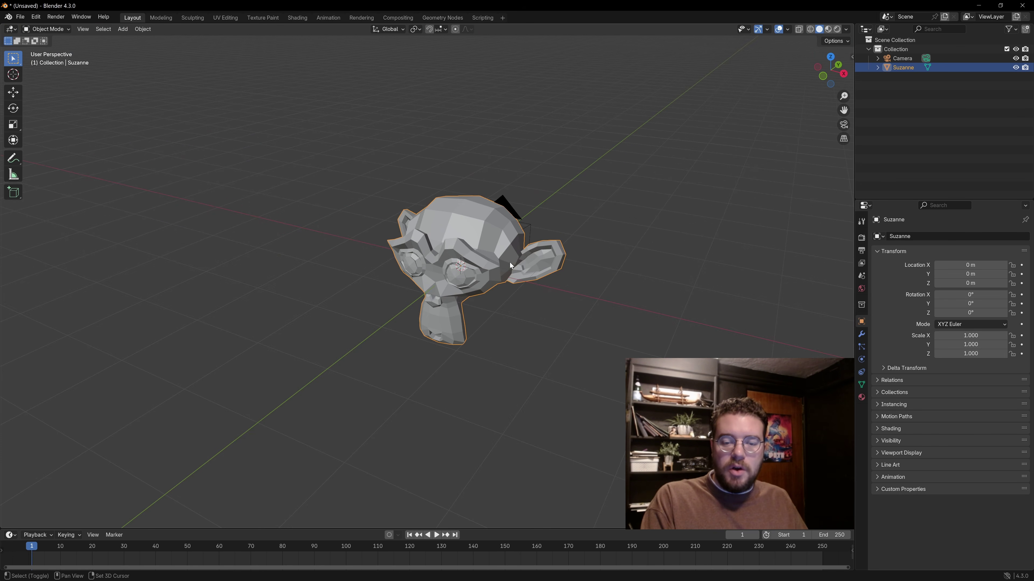
# Step: Try moving the monkey along the Y axis, scaling it uniformly and rotating it freely, cancelling each operation
pyautogui.press('g')
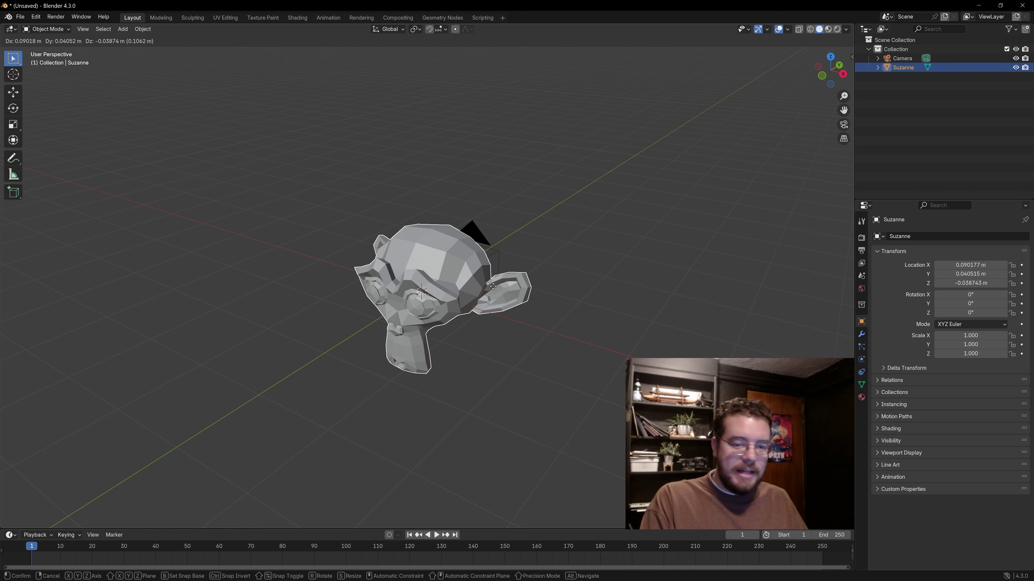
pyautogui.press('y')
pyautogui.rightClick(553, 231)
pyautogui.press('s')
pyautogui.rightClick(569, 241)
pyautogui.press('r')
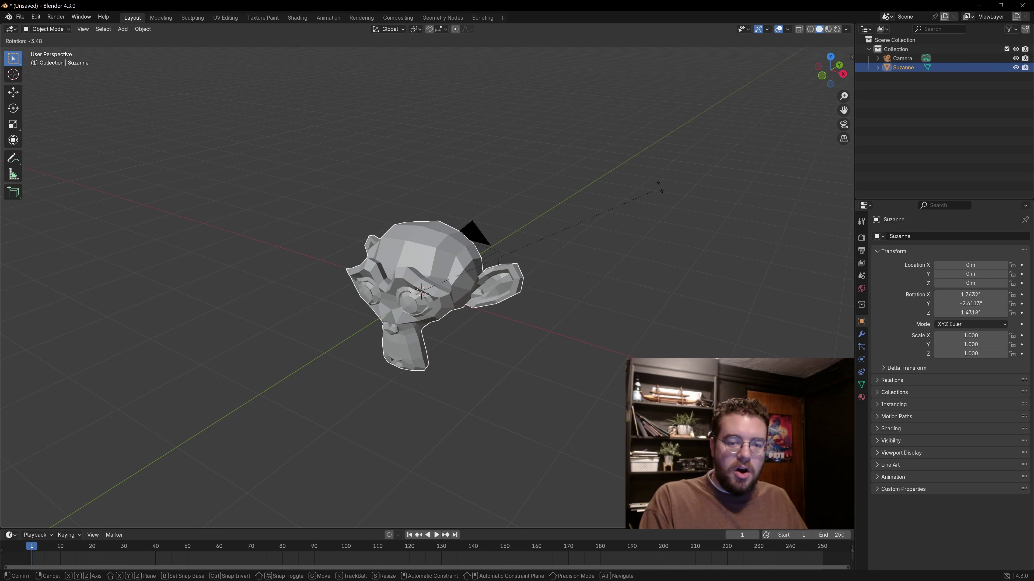
pyautogui.rightClick(483, 192)
# Step: Try rotating the monkey freely, around the Y axis and around the Z axis, and cancel the rotation
pyautogui.press('r')
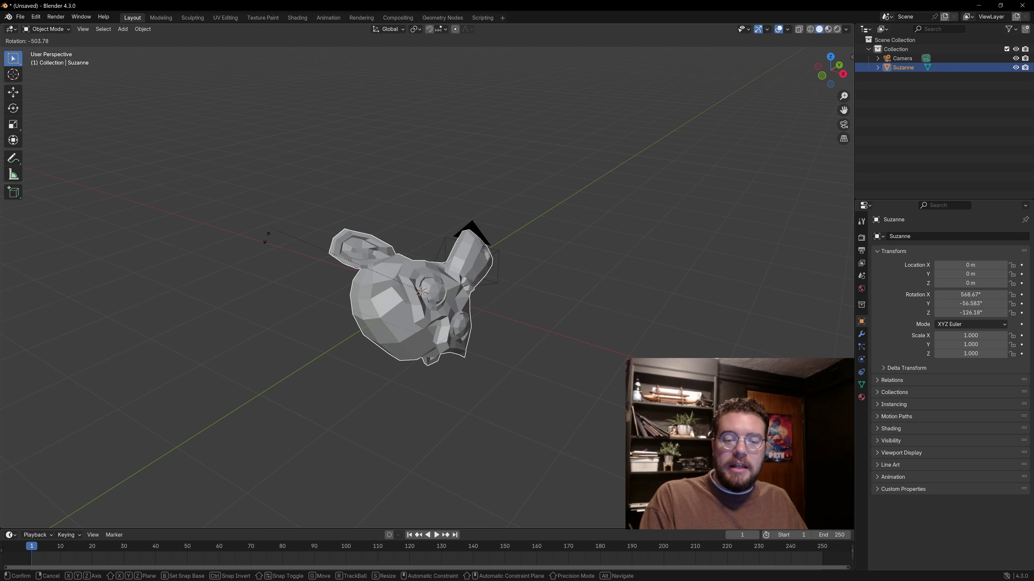
pyautogui.press('y')
pyautogui.press('z')
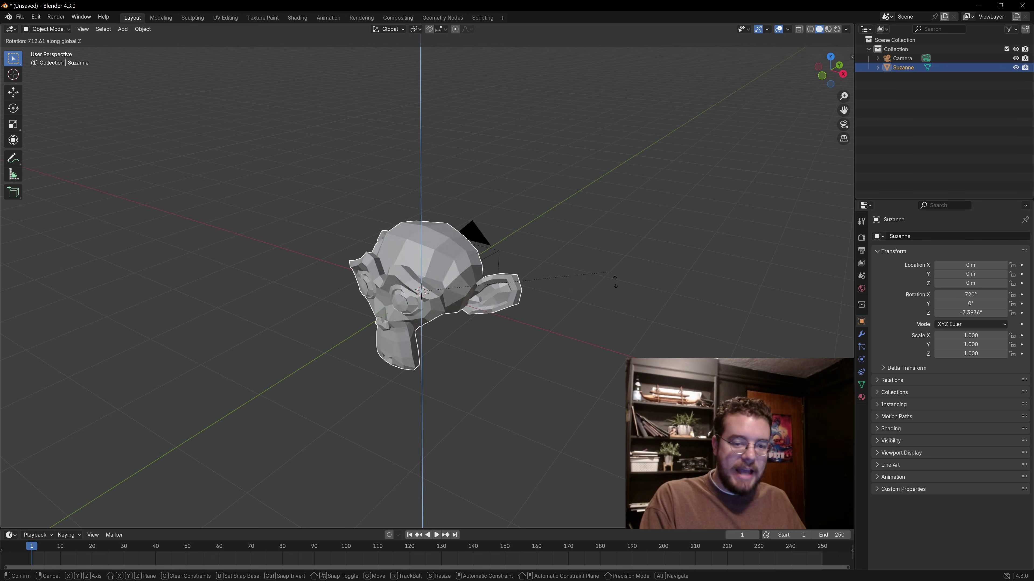
pyautogui.press('Escape')
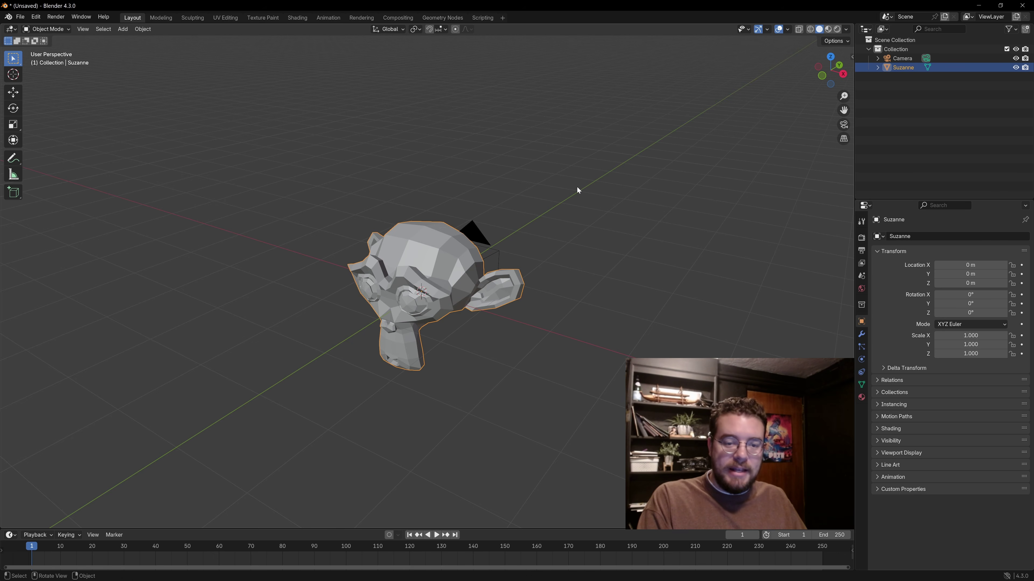
# Step: Try a trackball rotation of the monkey without the Rotate tool and cancel it
pyautogui.press('r')
pyautogui.press('r')
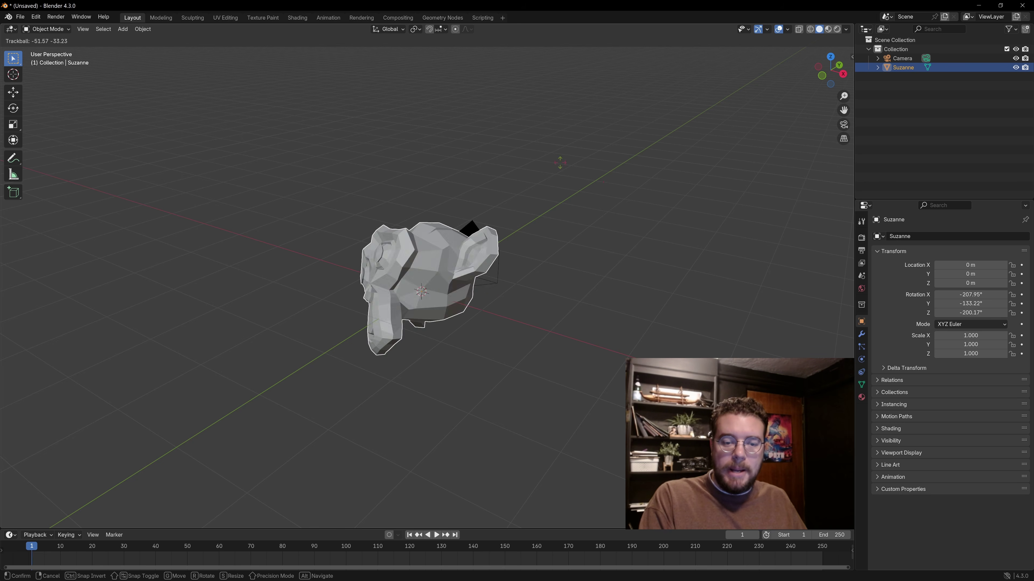
pyautogui.press('Escape')
# Step: Trackball-rotate the monkey by about -23.5° and 13.8° with the Rotate tool, undo it, and return to the Select Box tool
pyautogui.click(13, 110)
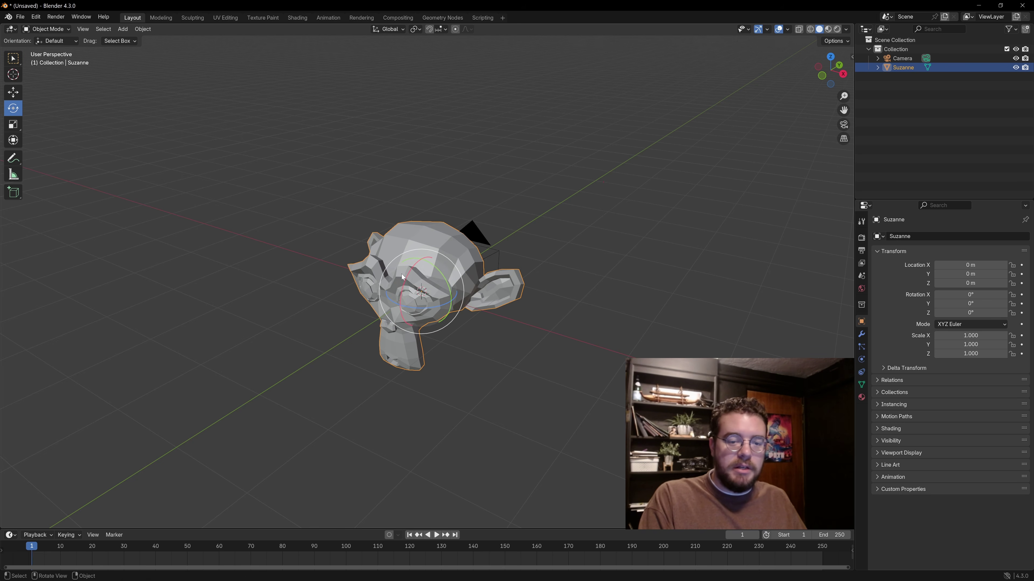
pyautogui.moveTo(421, 281); pyautogui.dragTo(435, 274)
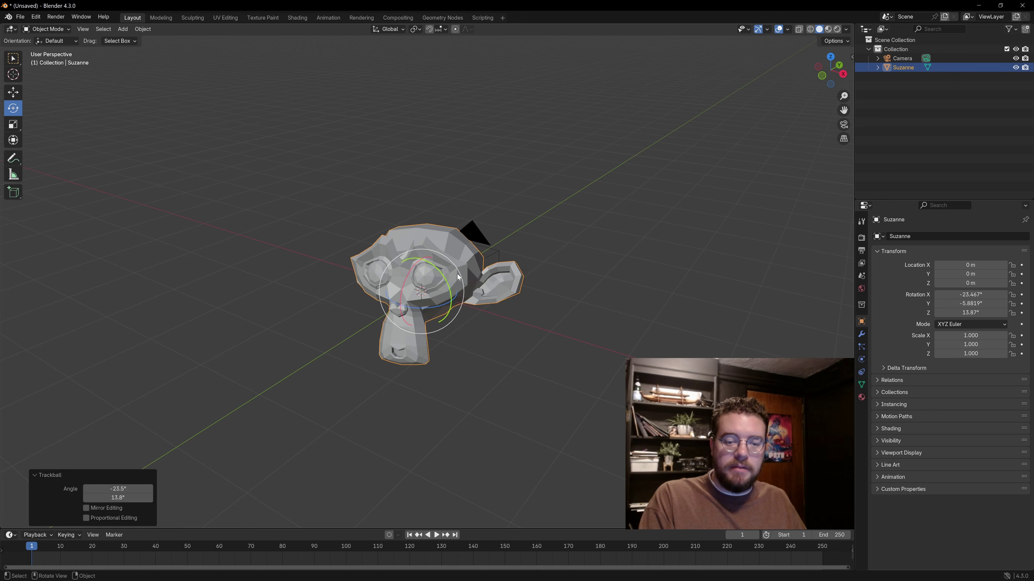
pyautogui.hotkey('ctrl', 'z')
pyautogui.press('w')
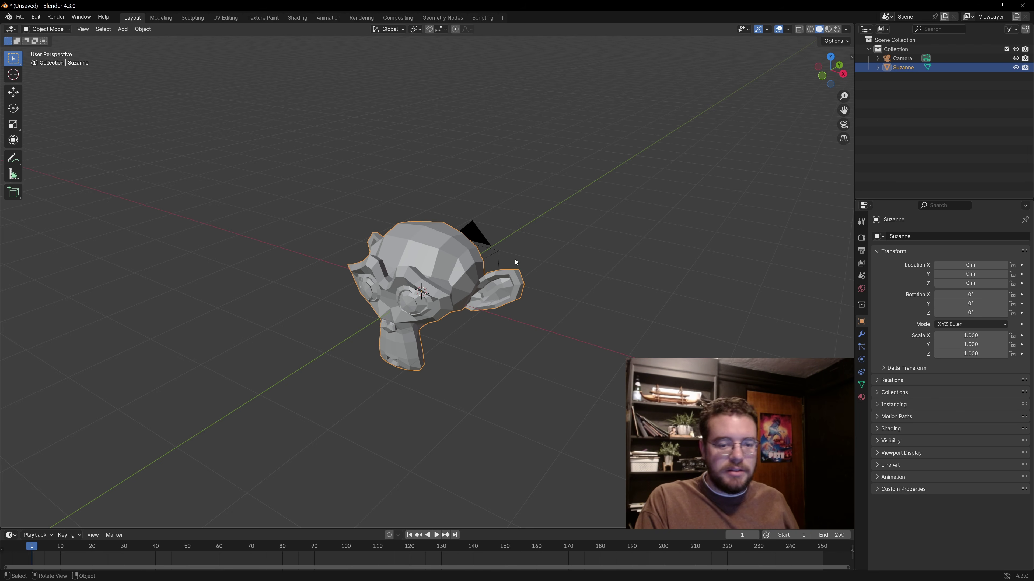
# Step: Try scaling the monkey with the Scale tool's gizmo, undo the scaling, and return to the Select Box tool
pyautogui.click(13, 124)
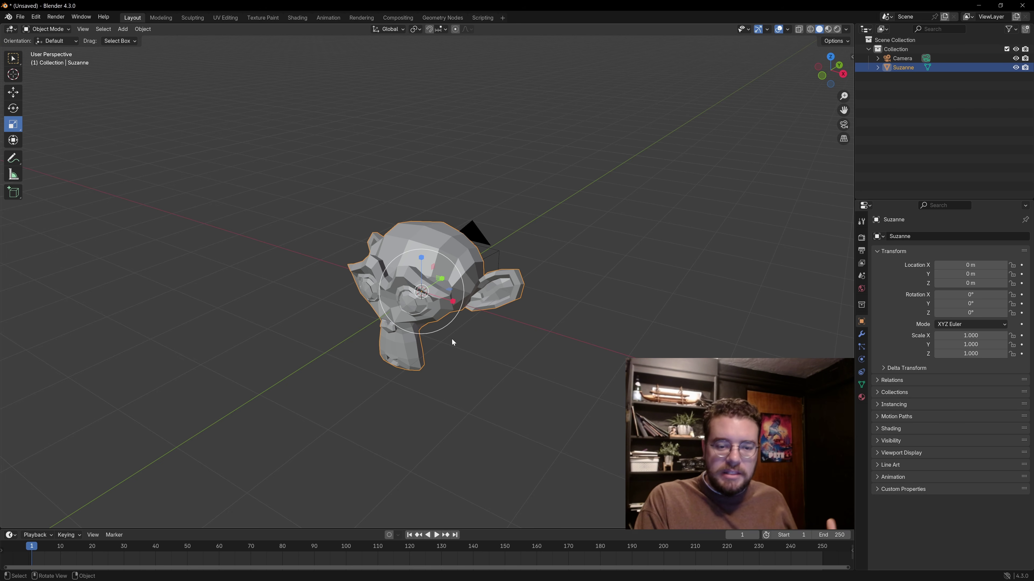
pyautogui.moveTo(448, 289); pyautogui.dragTo(455, 271, button='middle')
pyautogui.moveTo(449, 280); pyautogui.dragTo(559, 282)
pyautogui.hotkey('ctrl', 'z')
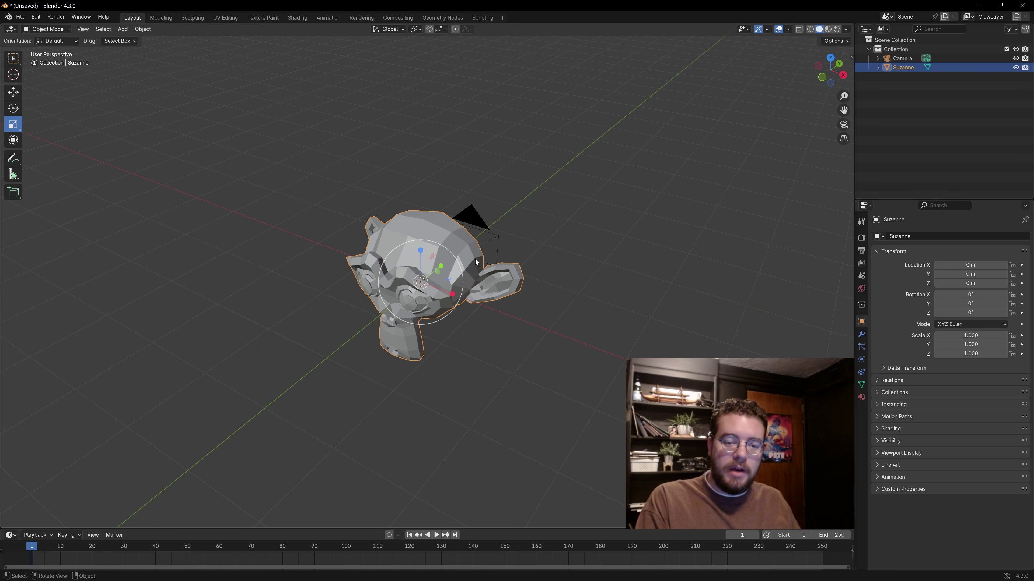
pyautogui.click(17, 62)
# Step: Try scaling the monkey with the Z axis locked, clear the constraint to scale uniformly, and cancel the operation
pyautogui.moveTo(393, 229); pyautogui.dragTo(408, 215, button='middle')
pyautogui.scroll(-2, 417, 248)
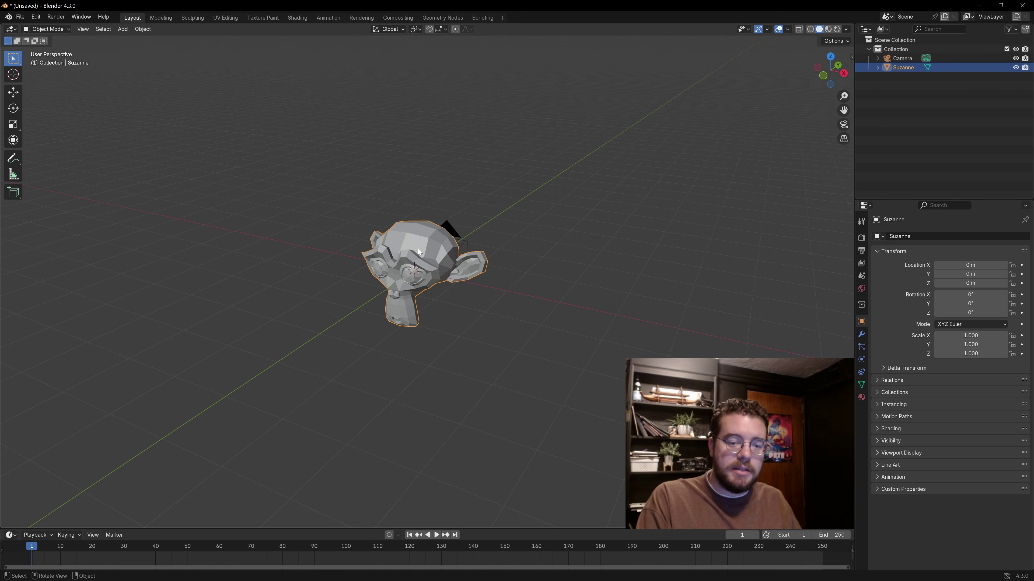
pyautogui.keyDown('shift'); pyautogui.moveTo(445, 267); pyautogui.dragTo(445, 246, button='middle'); pyautogui.keyUp('shift')
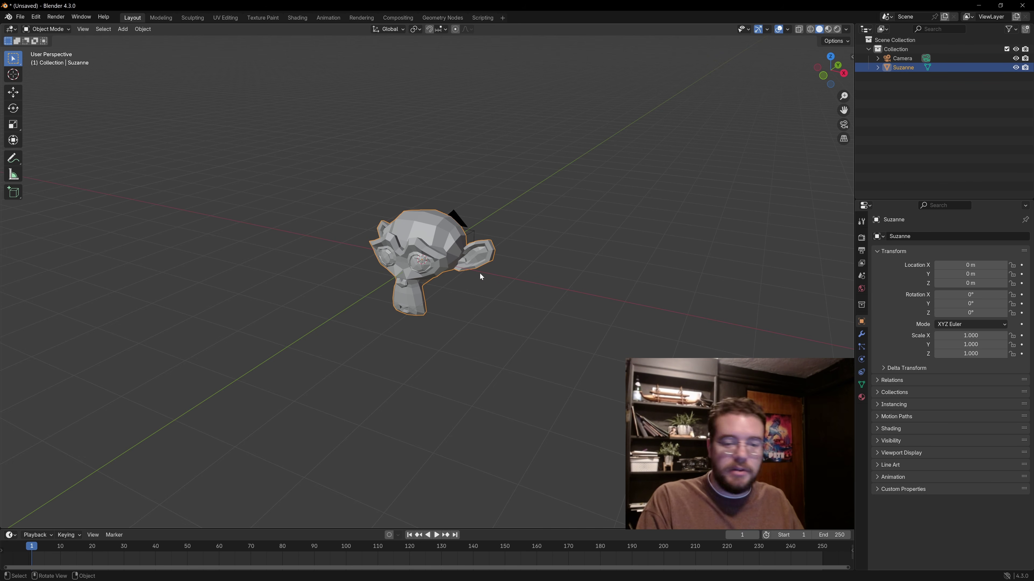
pyautogui.press('s')
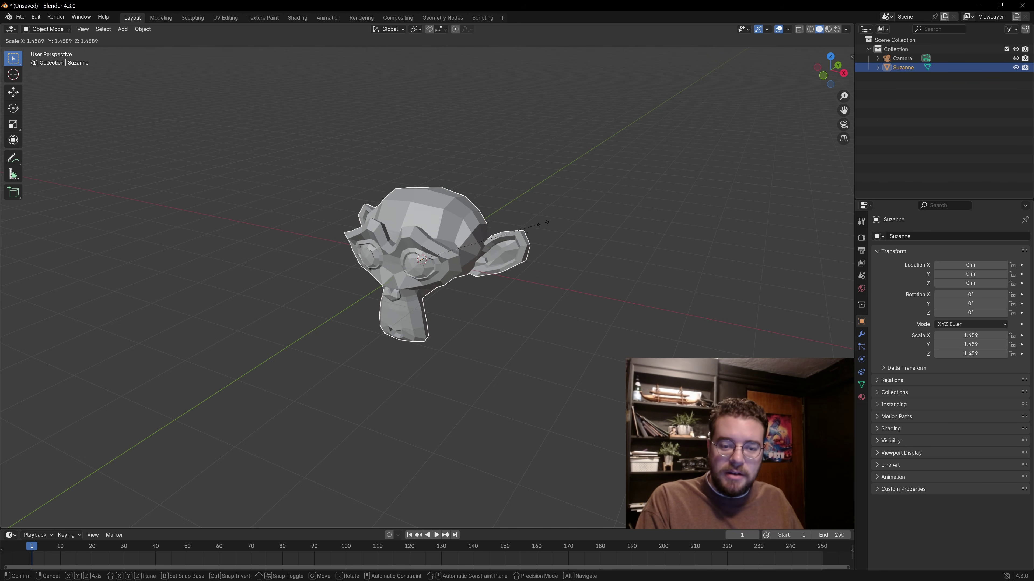
pyautogui.hotkey('shift', 'z')
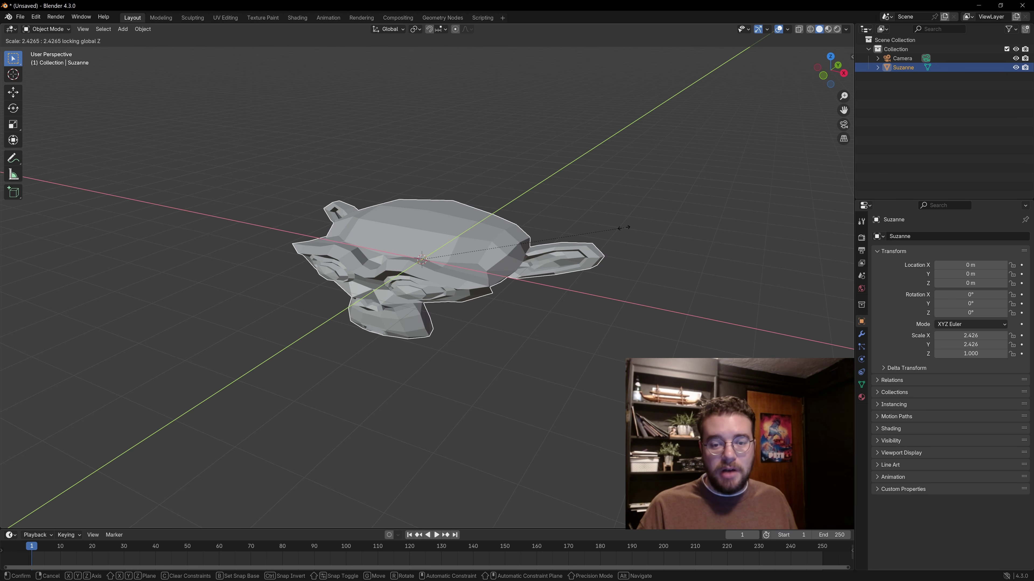
pyautogui.press('c')
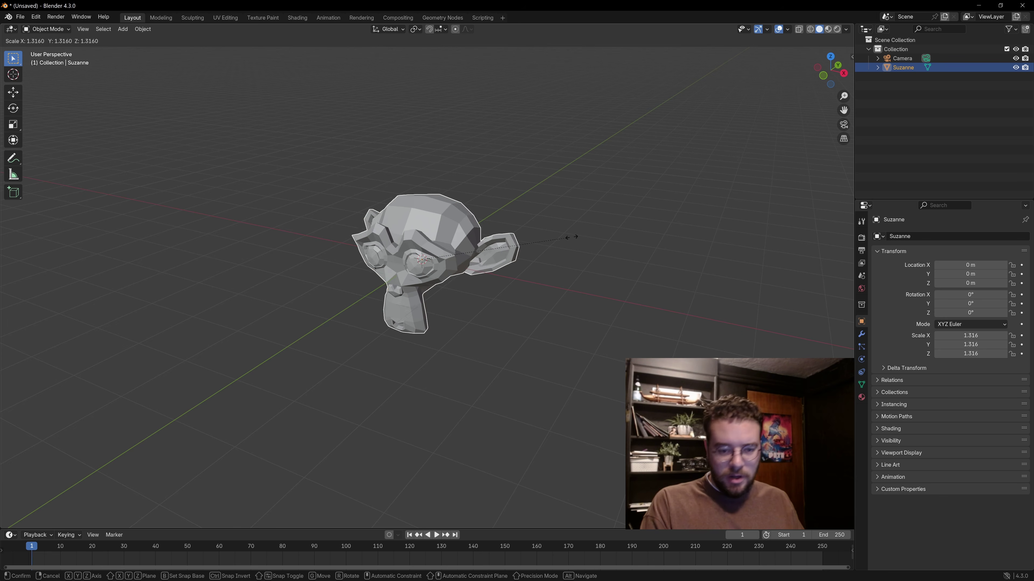
pyautogui.press('Escape')
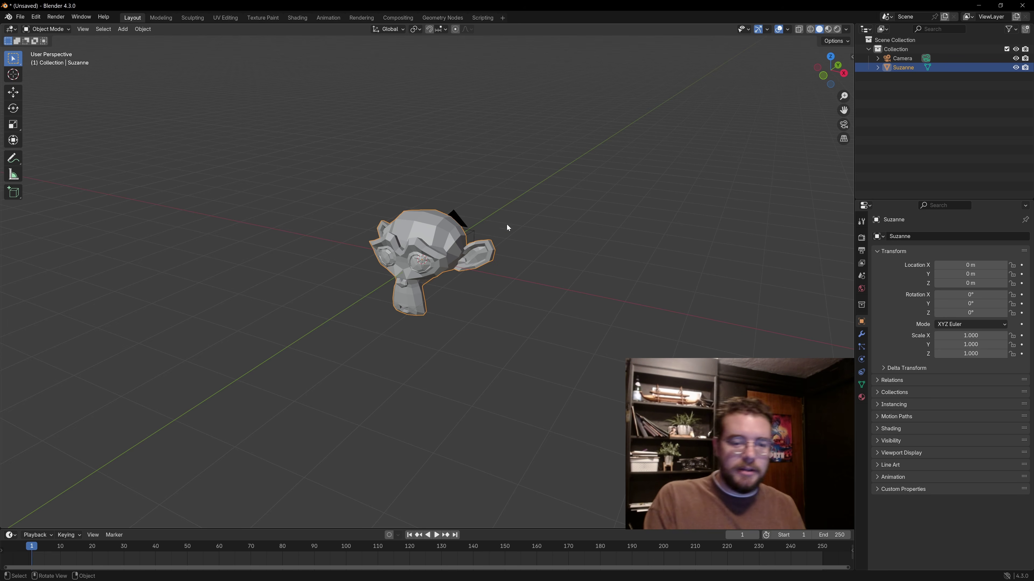
# Step: Select the camera and move it along the Y axis in front of the monkey's face to about -7.21 m
pyautogui.click(461, 212)
pyautogui.moveTo(460, 213); pyautogui.dragTo(471, 261, button='middle')
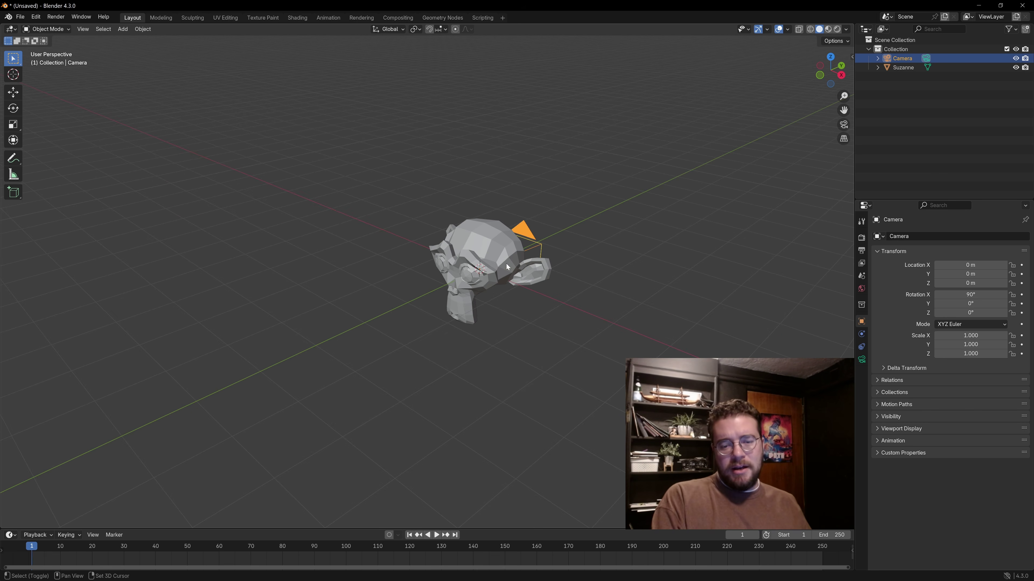
pyautogui.keyDown('shift'); pyautogui.moveTo(471, 261); pyautogui.dragTo(455, 263, button='middle'); pyautogui.keyUp('shift')
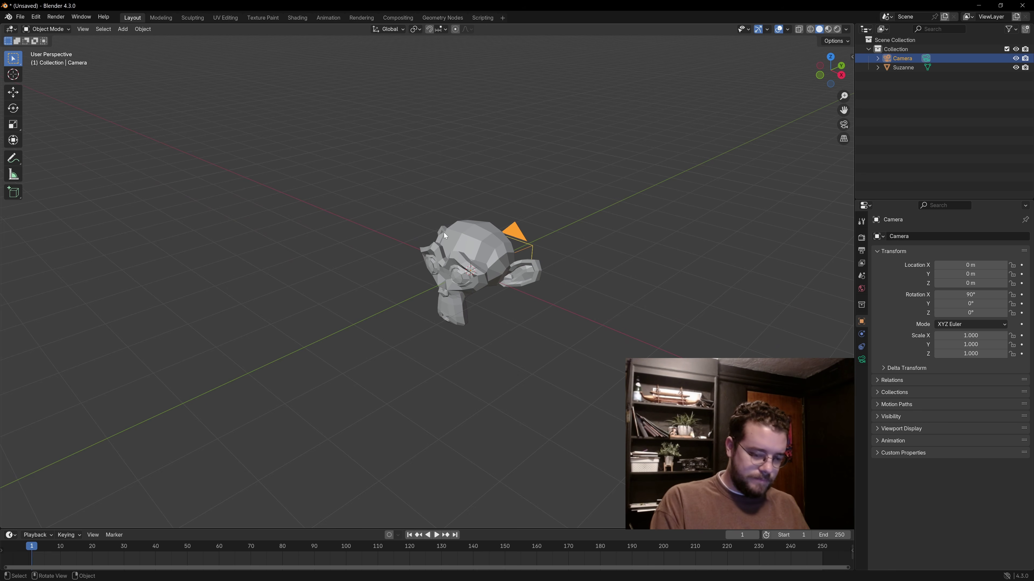
pyautogui.keyDown('shift'); pyautogui.moveTo(470, 267); pyautogui.dragTo(470, 245, button='middle'); pyautogui.keyUp('shift')
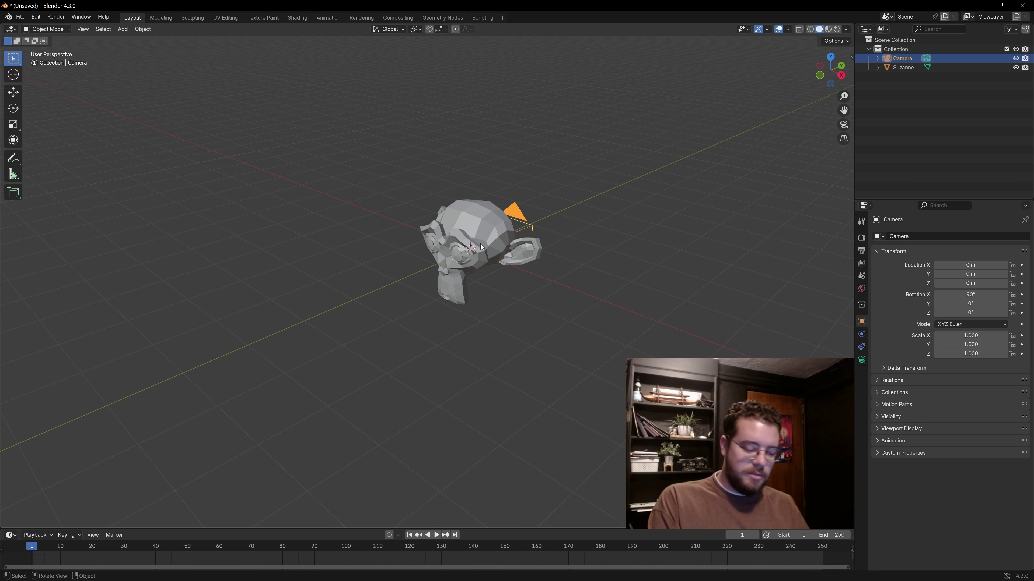
pyautogui.press('g')
pyautogui.press('y')
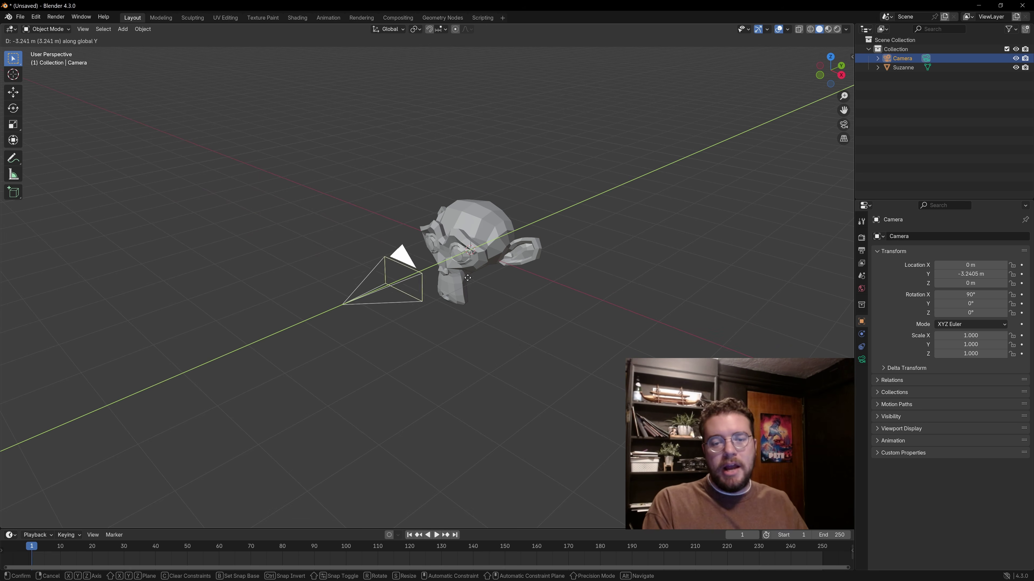
pyautogui.click(352, 315)
pyautogui.moveTo(352, 316); pyautogui.dragTo(505, 217, button='middle')
pyautogui.press('g')
pyautogui.press('y')
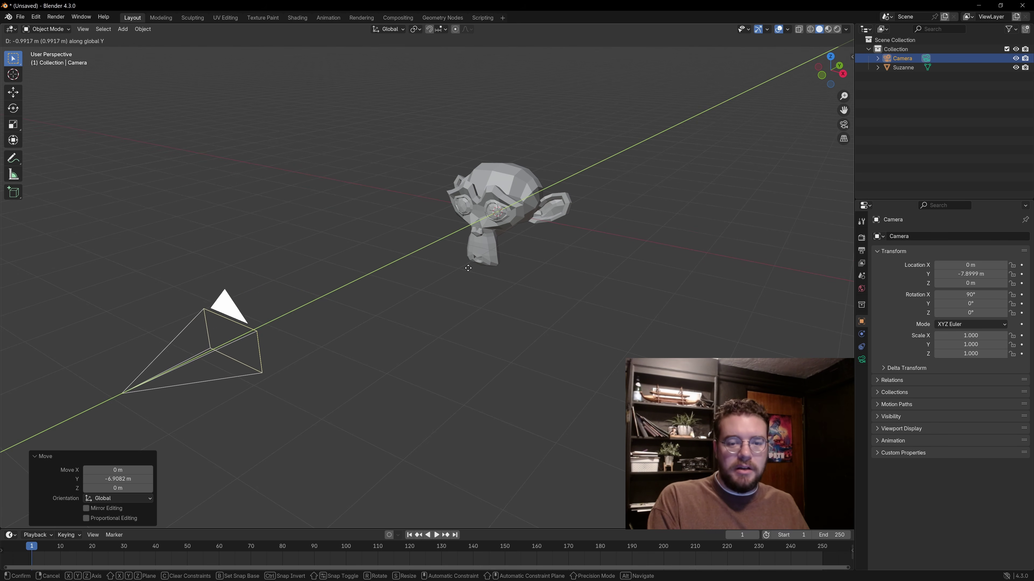
pyautogui.click(467, 211)
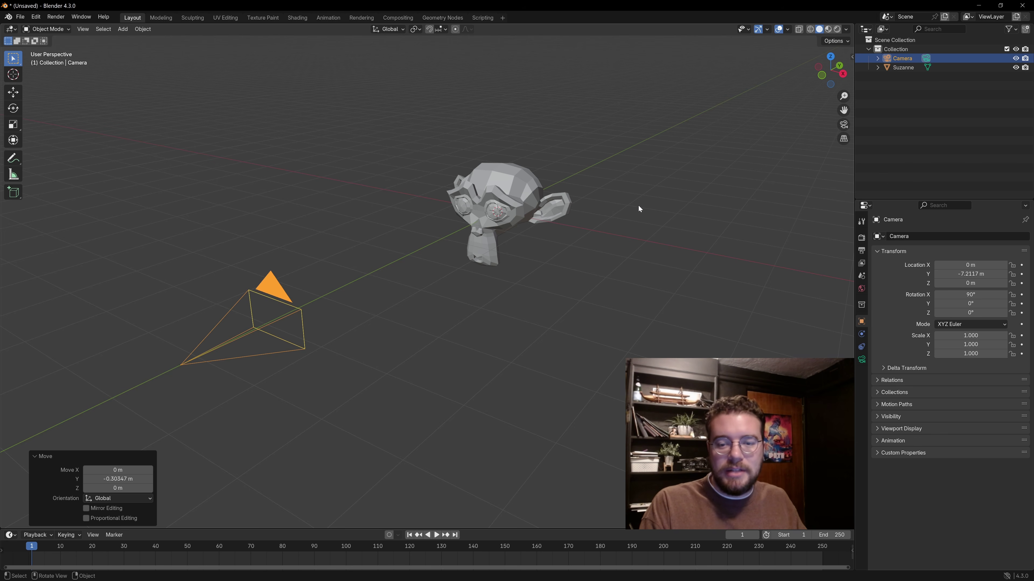
# Step: Snap the viewport to the front view twice, orbiting back to a perspective view of the monkey and camera each time
pyautogui.press('`')
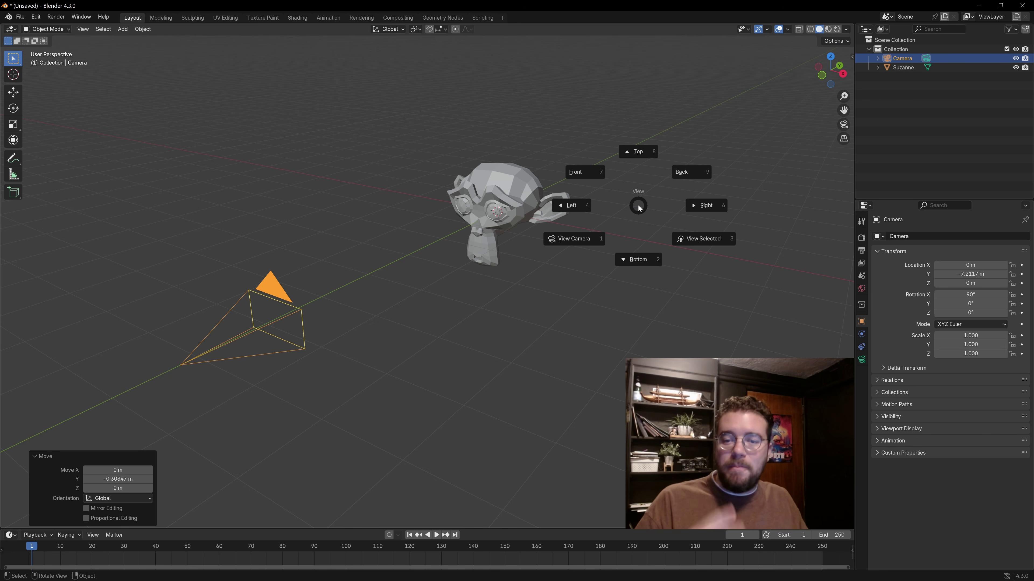
pyautogui.press('Escape')
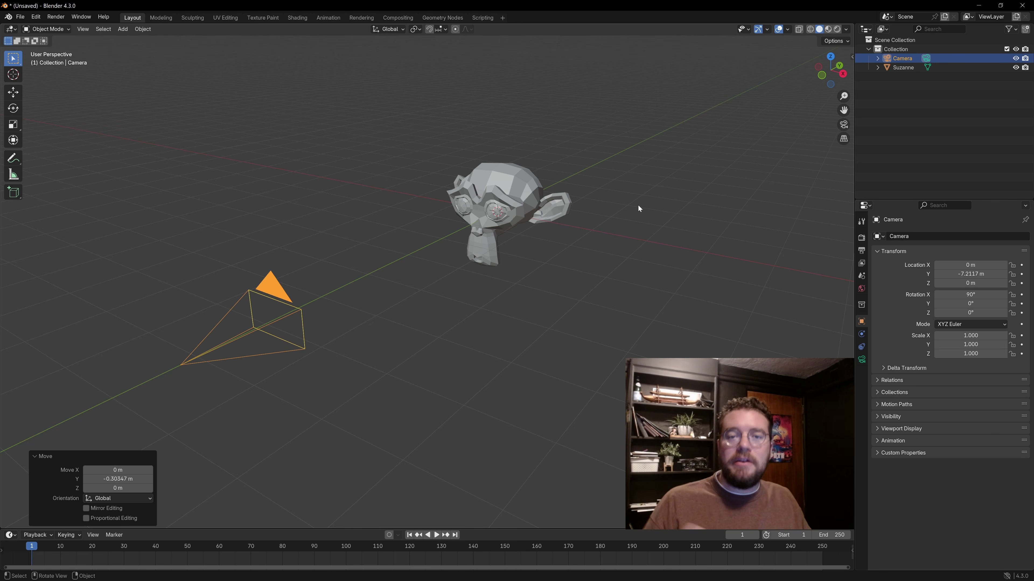
pyautogui.press('`')
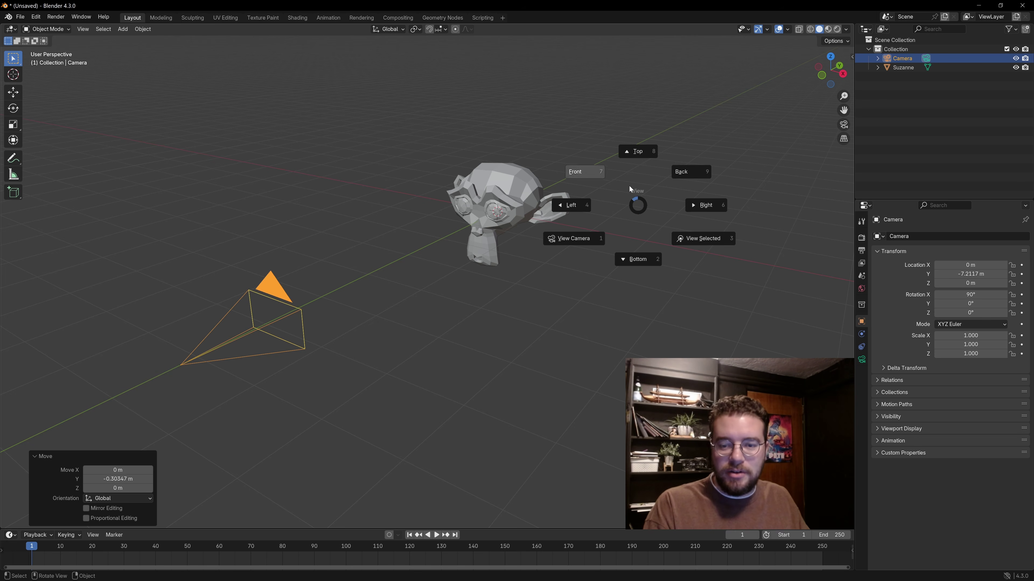
pyautogui.press('Escape')
pyautogui.press('`')
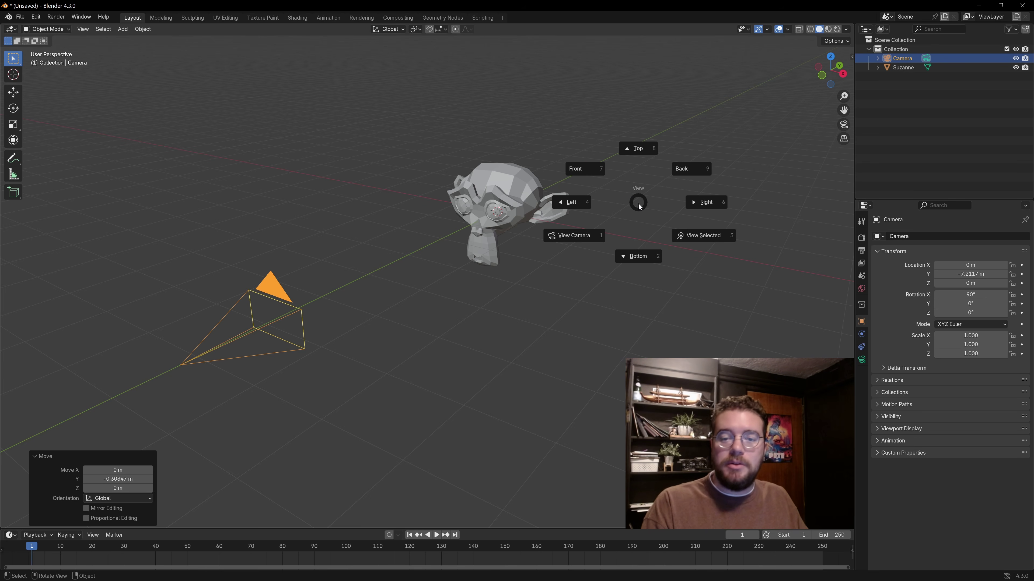
pyautogui.click(591, 170)
pyautogui.moveTo(632, 200); pyautogui.dragTo(486, 210, button='middle')
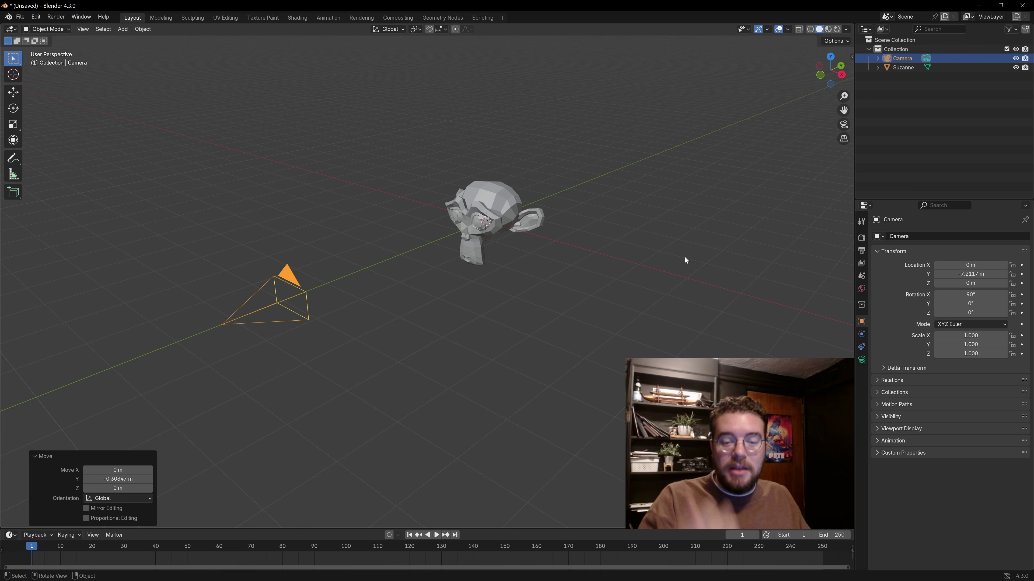
pyautogui.press('`')
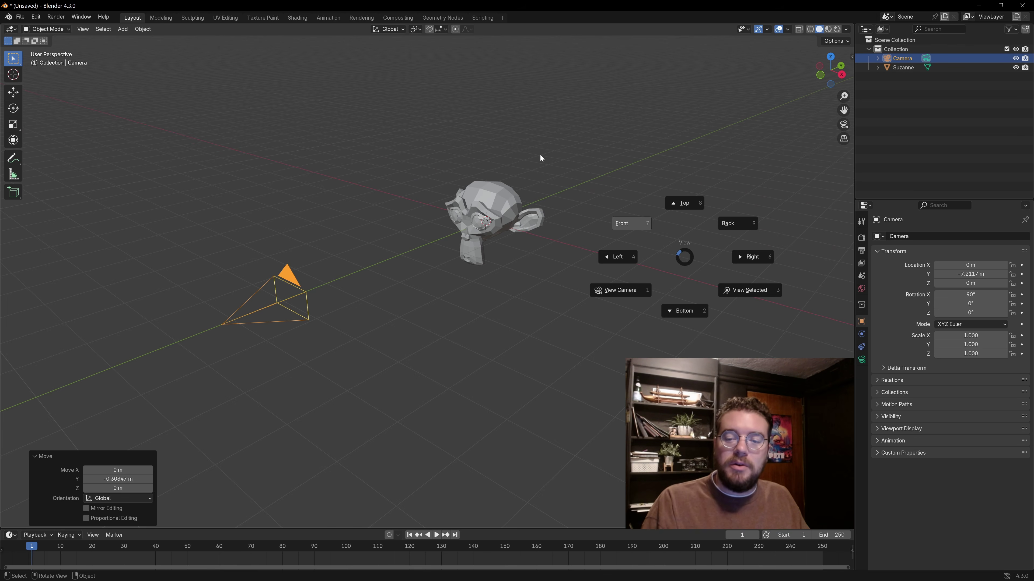
pyautogui.click(650, 228)
pyautogui.moveTo(674, 253); pyautogui.dragTo(559, 227, button='middle')
# Step: View the scene from the left, right, top, front and back, and orbit back to a perspective view
pyautogui.press('`')
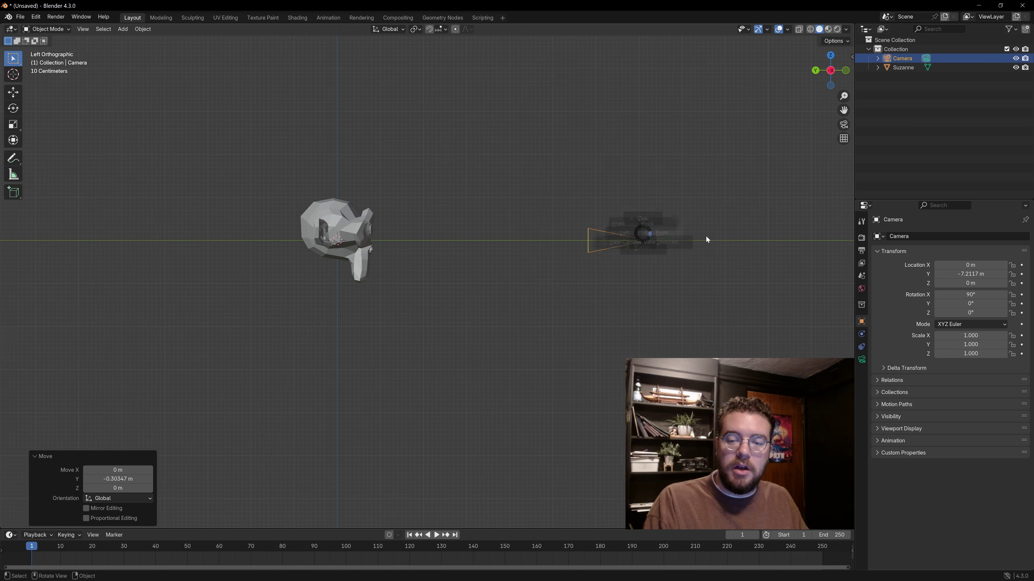
pyautogui.click(710, 237)
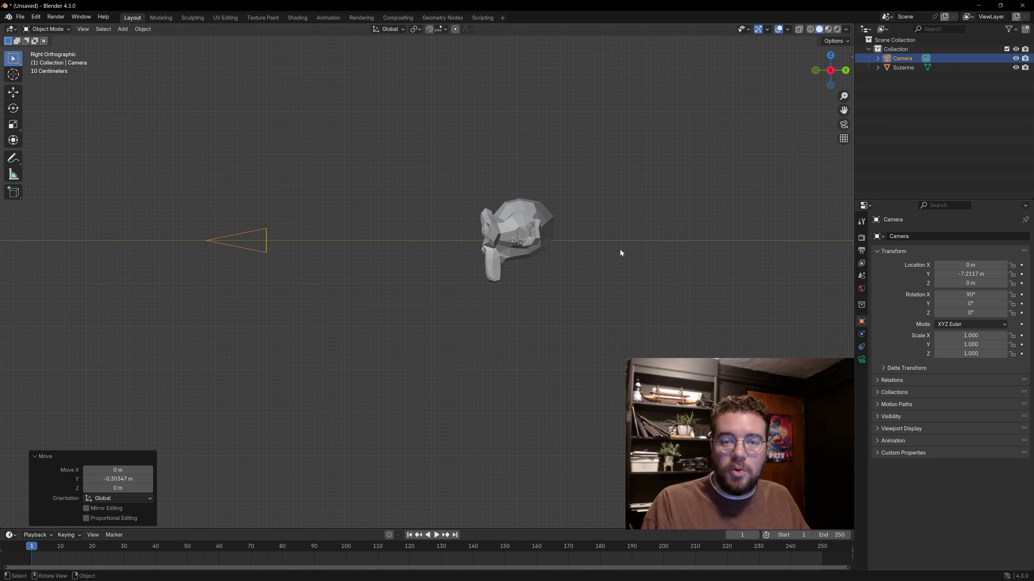
pyautogui.press('KP_7')
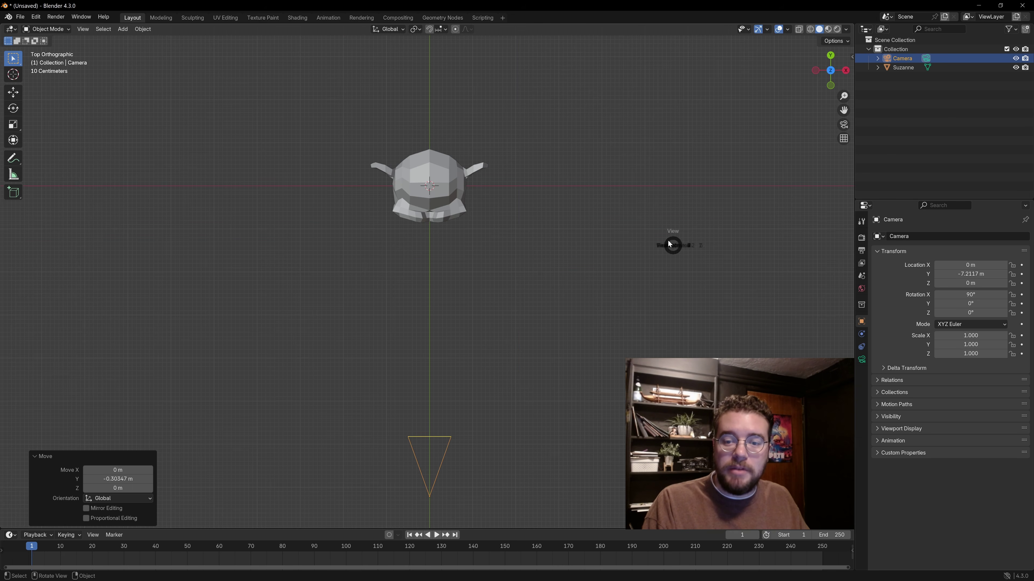
pyautogui.press('KP_1')
pyautogui.press('ctrl+KP_1')
pyautogui.moveTo(453, 237); pyautogui.dragTo(472, 220, button='middle')
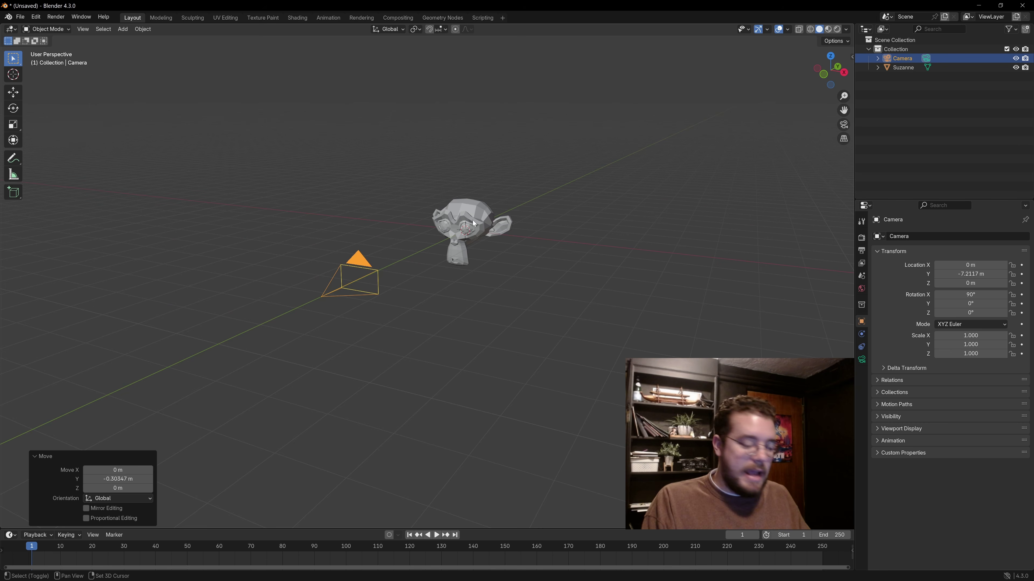
# Step: Look through the camera at the monkey and clear the selection
pyautogui.press('`')
pyautogui.click(548, 233)
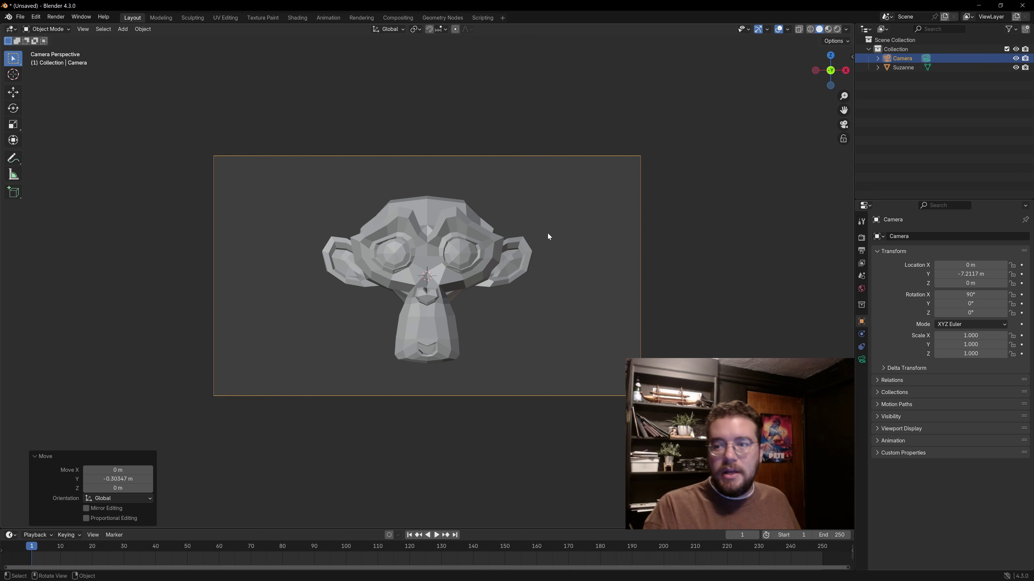
pyautogui.click(546, 234)
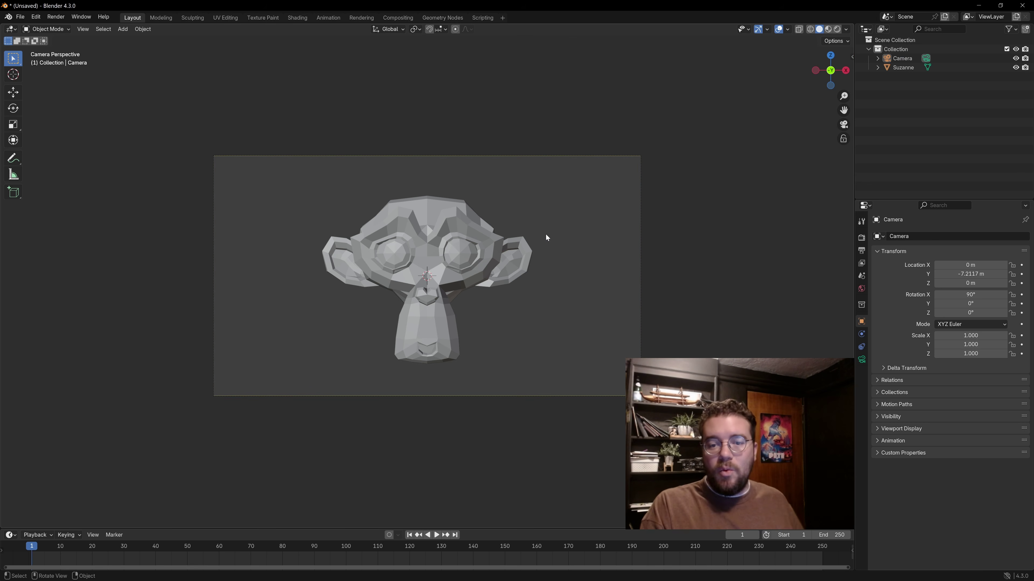
# Step: Select the camera and move it about 1.38 m along the global X axis
pyautogui.click(903, 60)
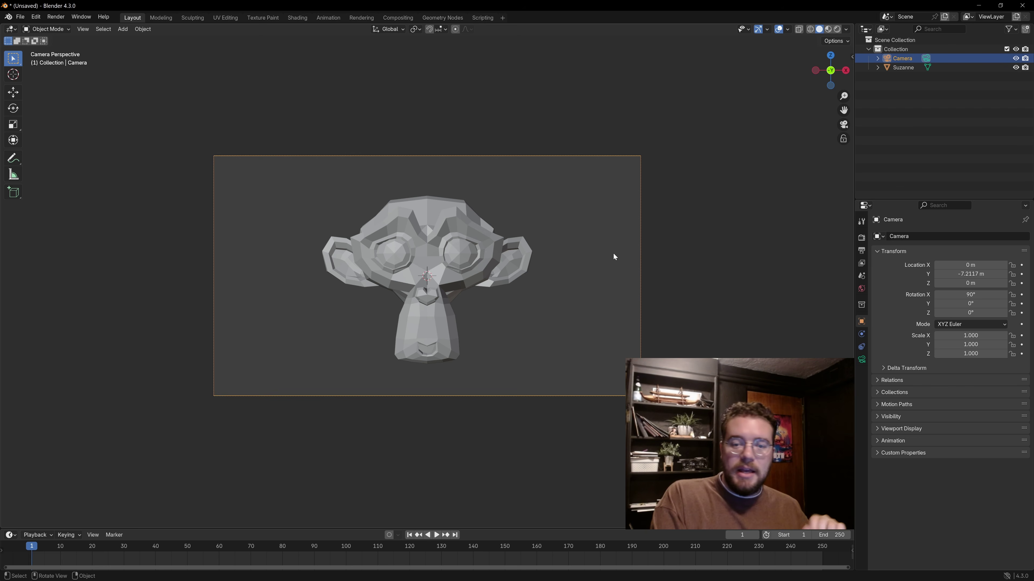
pyautogui.press('g')
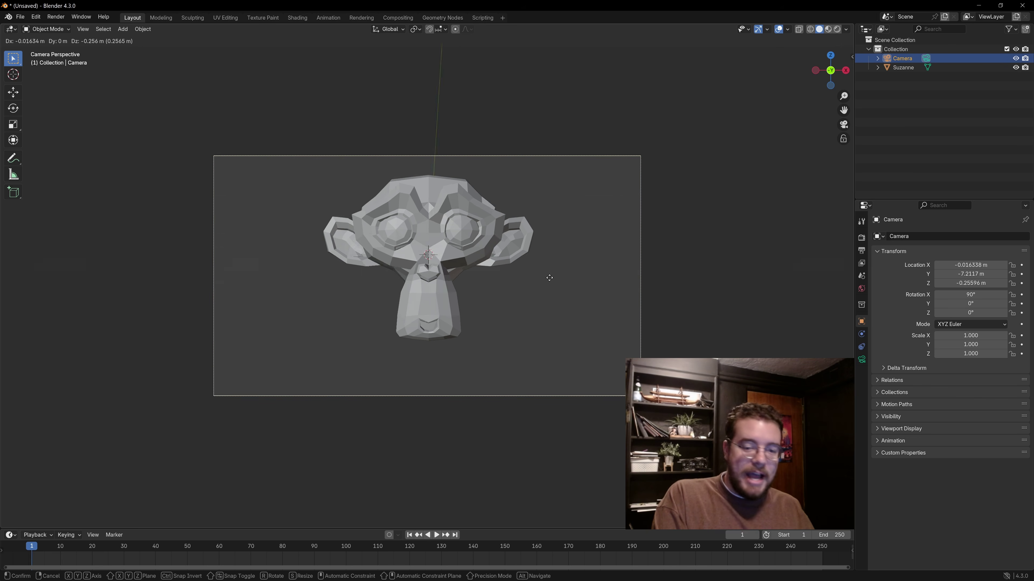
pyautogui.press('x')
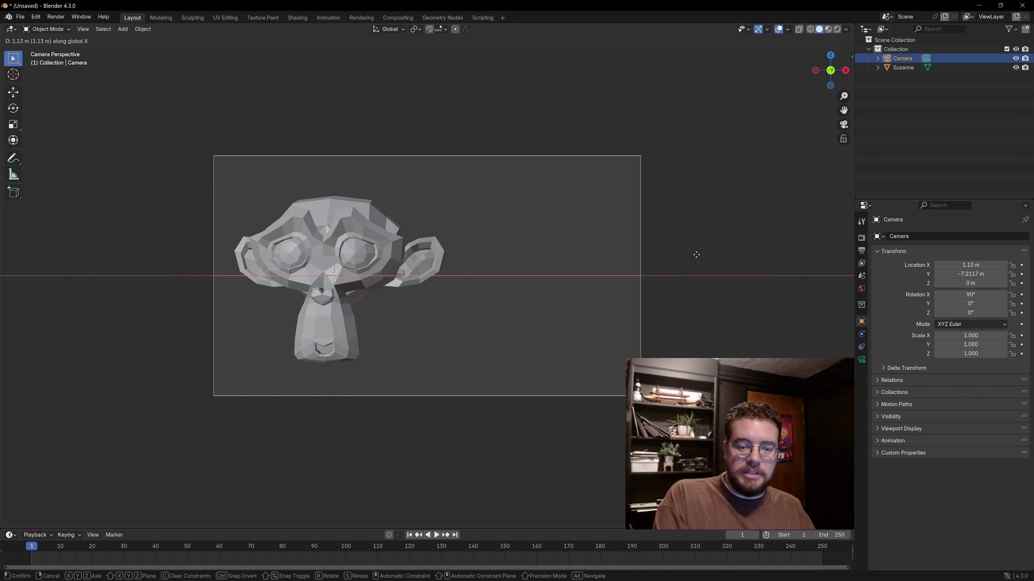
pyautogui.press('x')
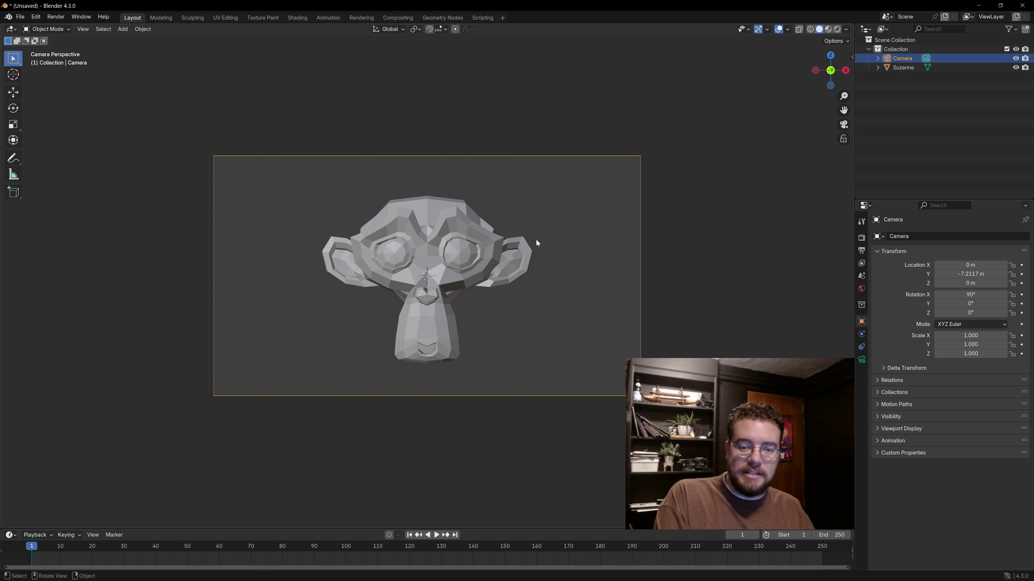
pyautogui.press('x')
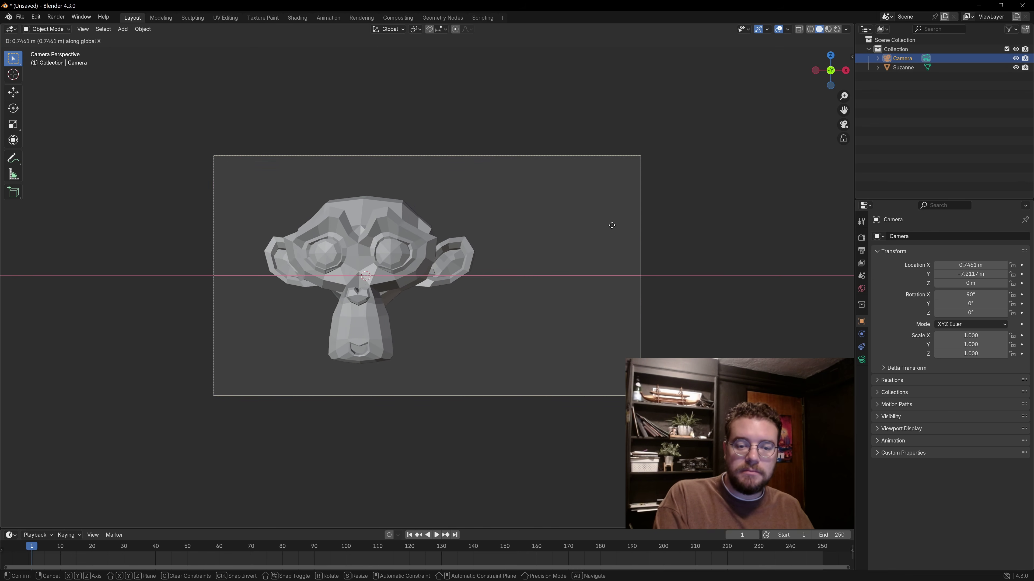
pyautogui.click(635, 234)
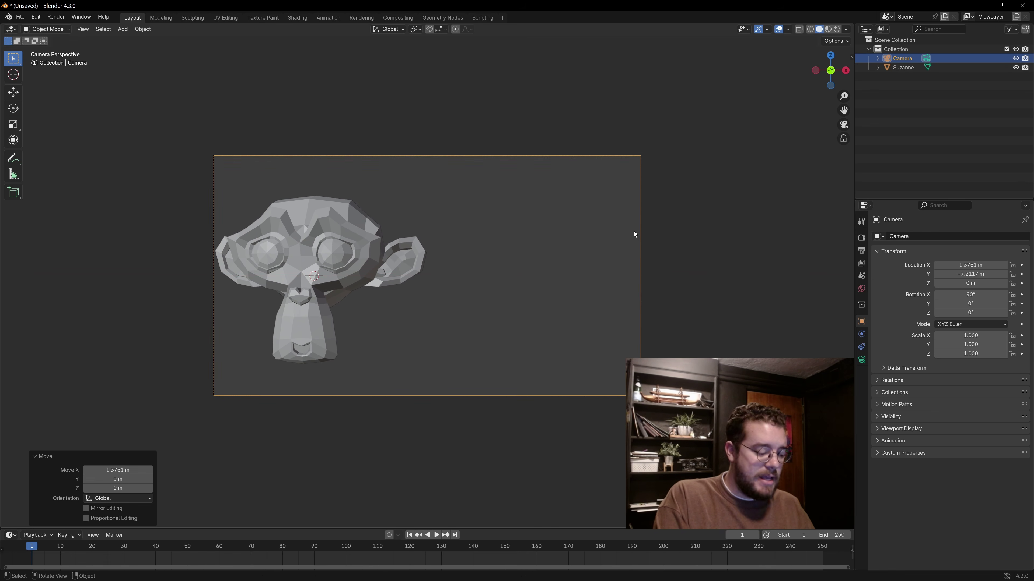
# Step: Rotate the camera about 11° around the global Z axis so it faces the monkey
pyautogui.press('r')
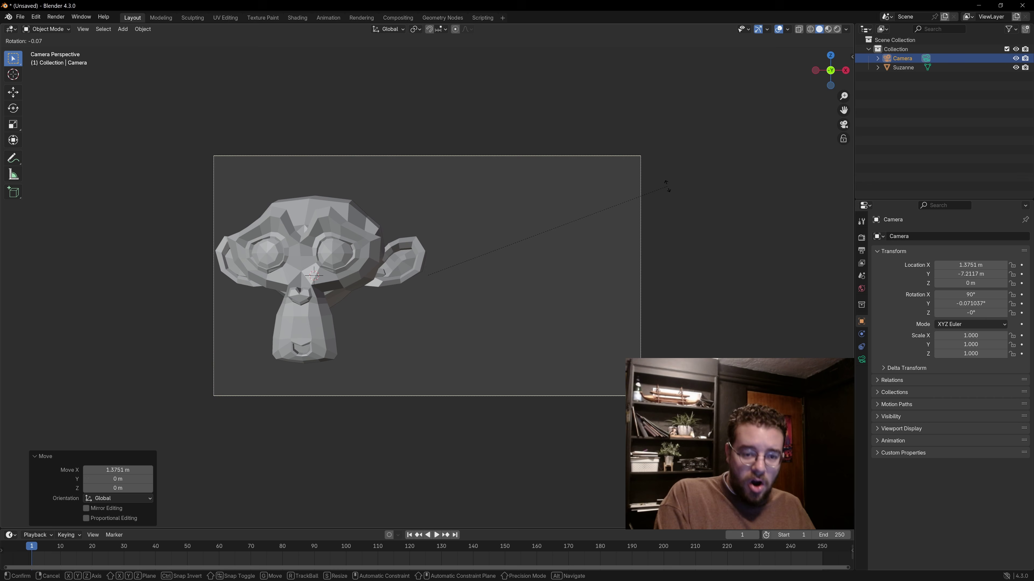
pyautogui.press('z')
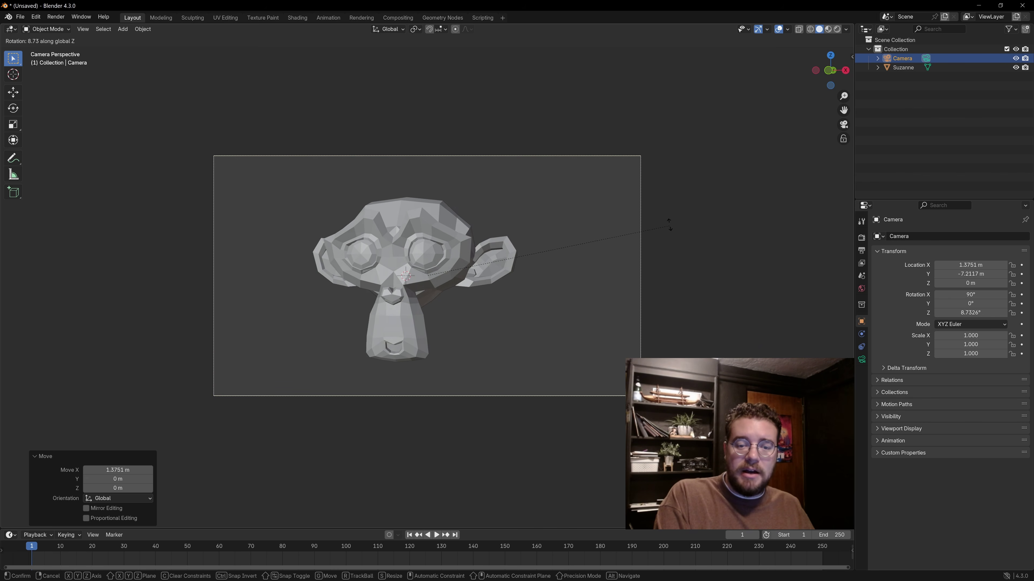
pyautogui.click(676, 229)
# Step: Inspect the camera's placement relative to the monkey from a perspective view, and return to the camera view
pyautogui.moveTo(600, 240); pyautogui.dragTo(439, 266, button='middle')
pyautogui.scroll(-5, 468, 259)
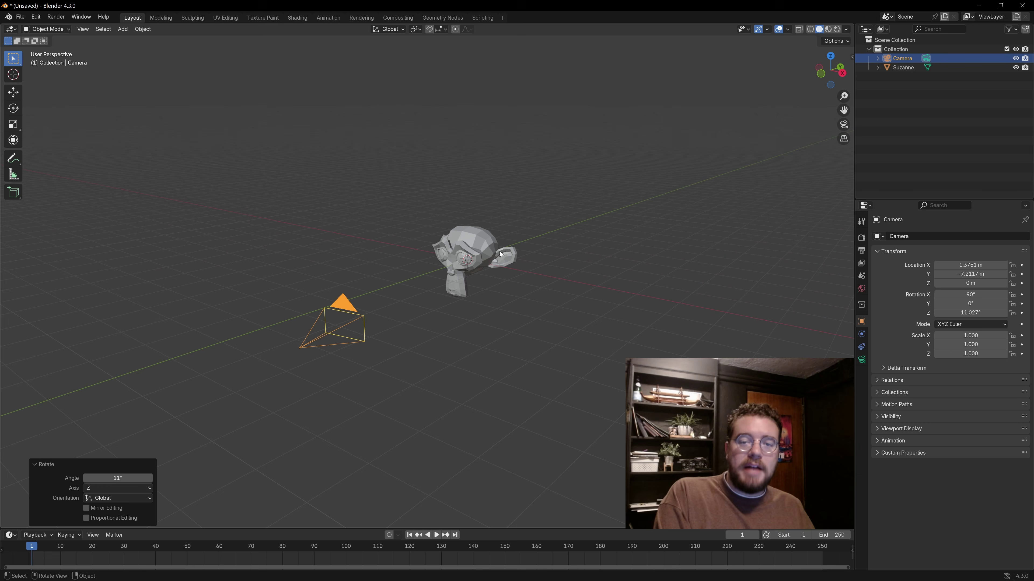
pyautogui.scroll(2, 498, 250)
pyautogui.keyDown('shift'); pyautogui.moveTo(453, 261); pyautogui.dragTo(457, 242, button='middle'); pyautogui.keyUp('shift')
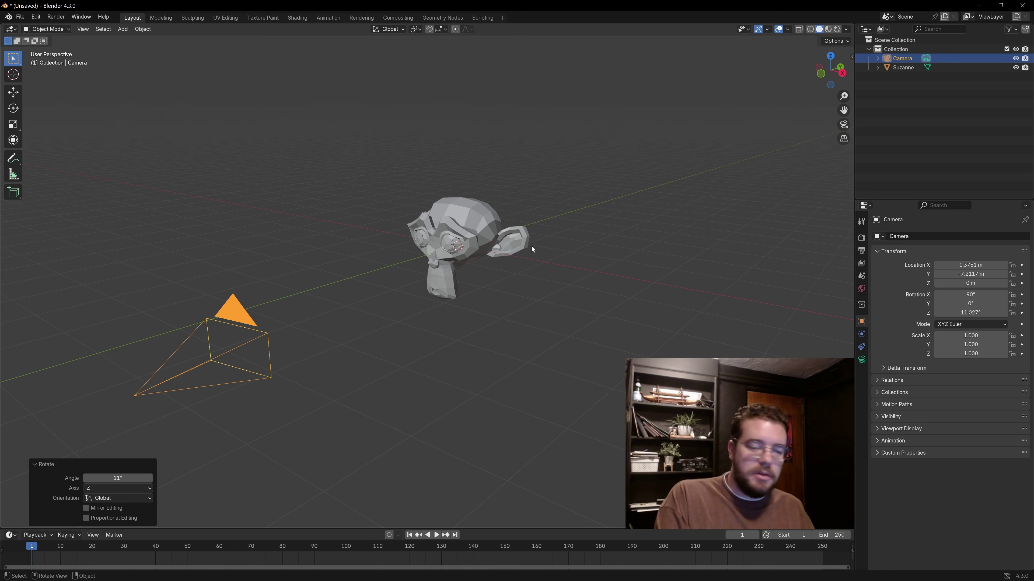
pyautogui.press('`')
pyautogui.click(473, 277)
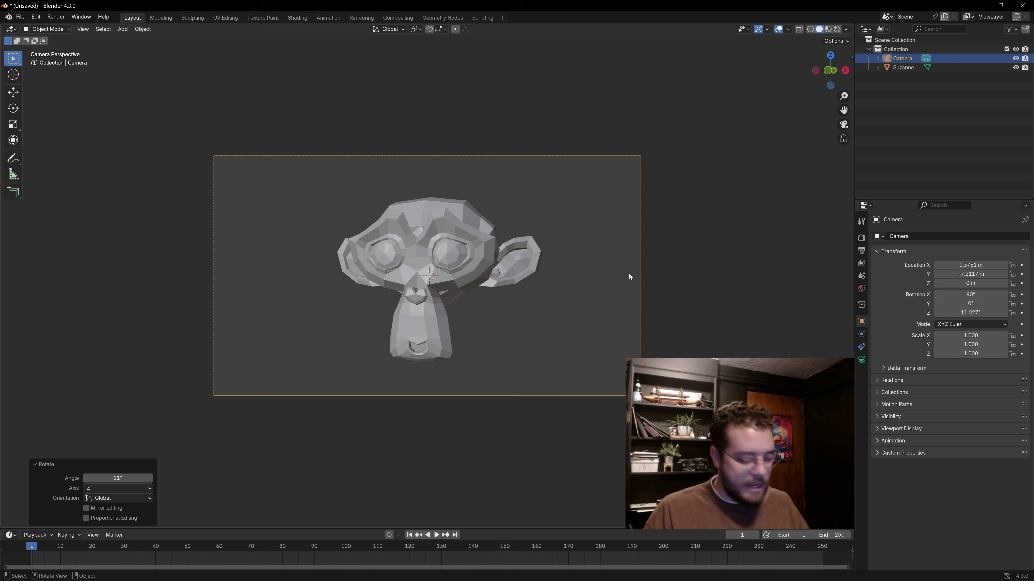
# Step: Try moving the camera around the monkey with walk navigation, and cancel the navigation
pyautogui.hotkey('shift', '`')
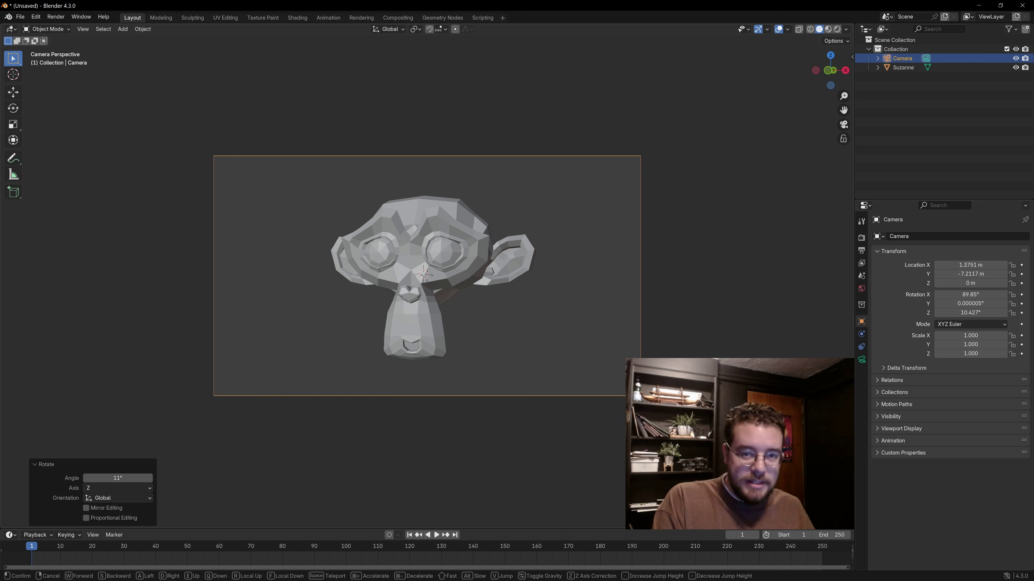
pyautogui.press('w')
pyautogui.press('s')
pyautogui.press('d')
pyautogui.press('a')
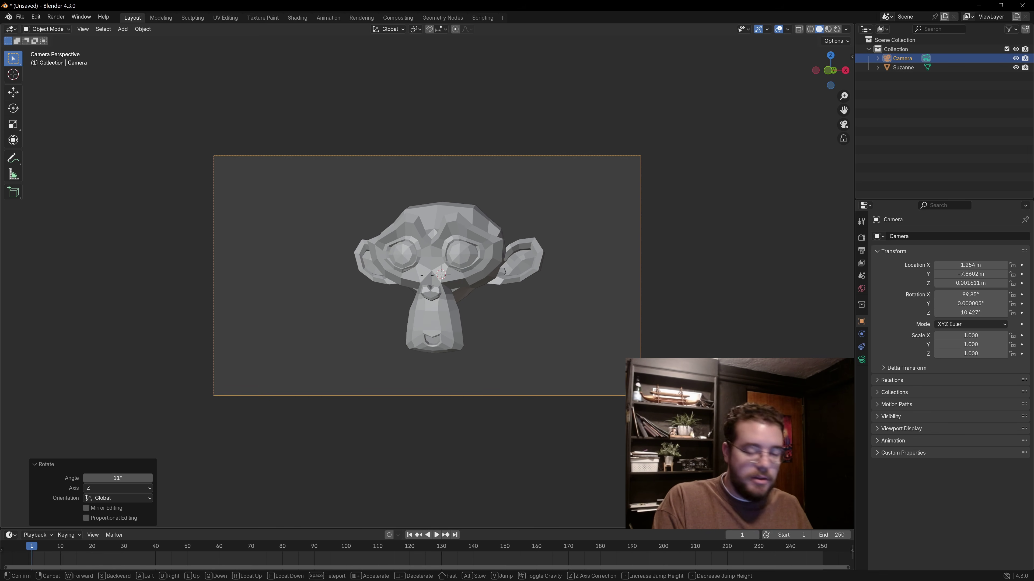
pyautogui.press('e')
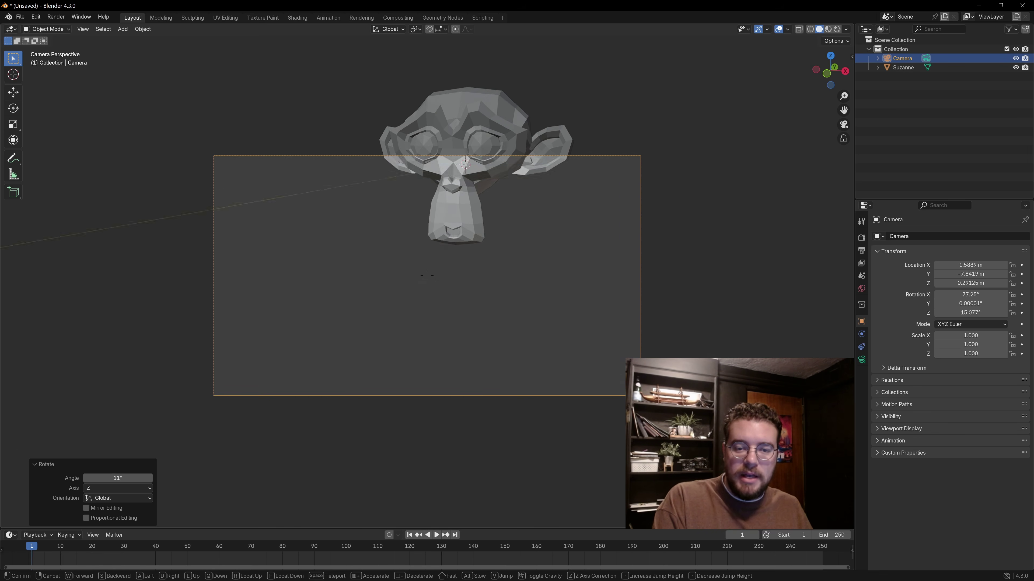
pyautogui.press('d')
pyautogui.press('w')
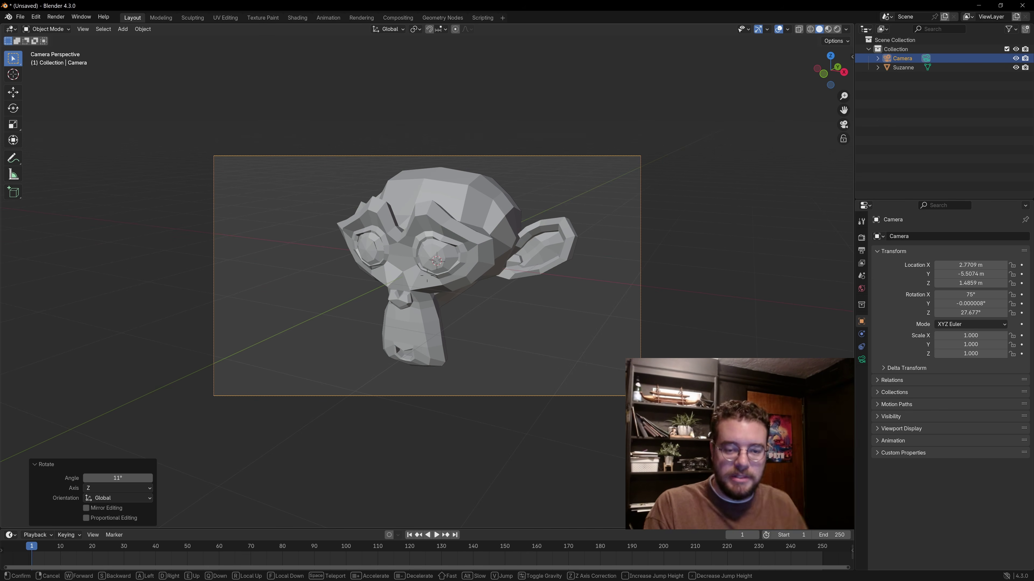
pyautogui.press('s')
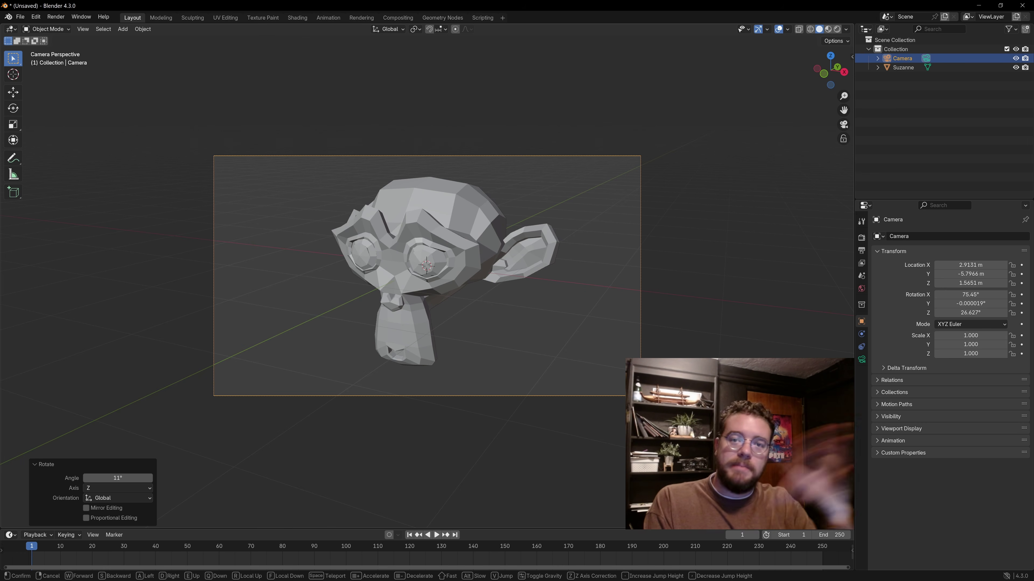
pyautogui.press('Escape')
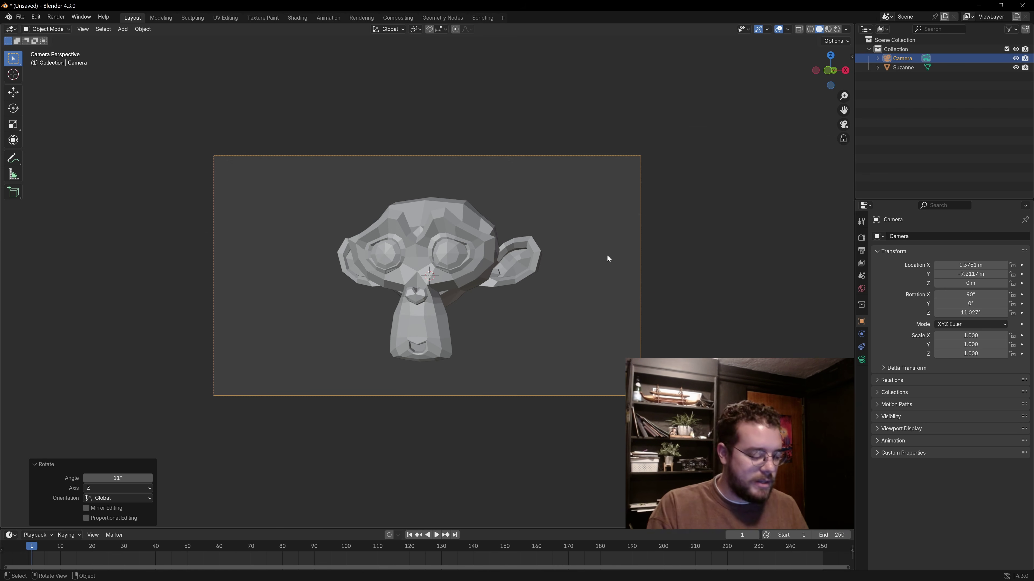
# Step: Reposition the camera with walk navigation to about X 2.78 m, Y -6.66 m, Z 1.64 m, aimed down at the monkey
pyautogui.hotkey('shift', '`')
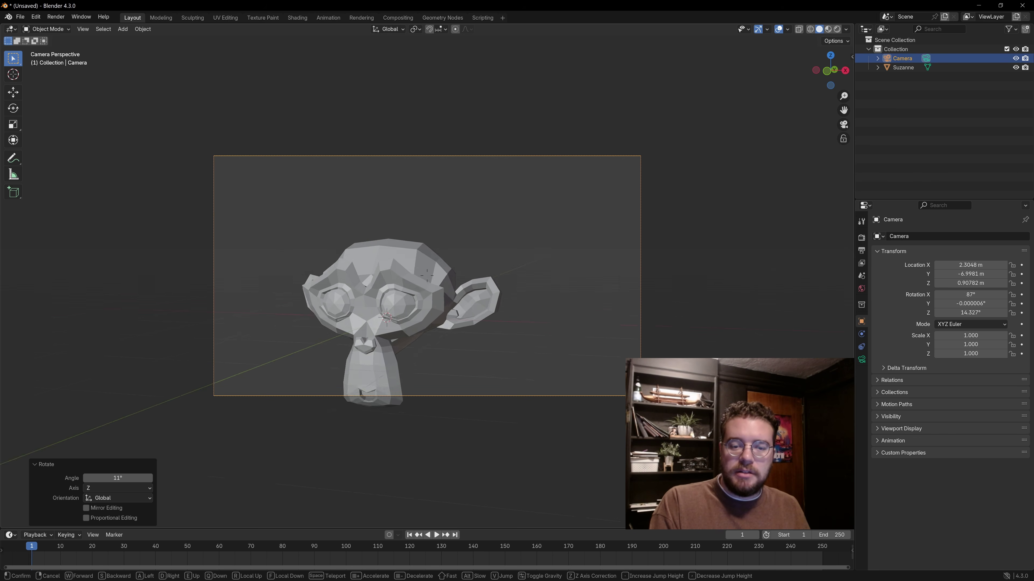
pyautogui.press('w')
pyautogui.press('e')
pyautogui.press('a')
pyautogui.press('q')
pyautogui.press('s')
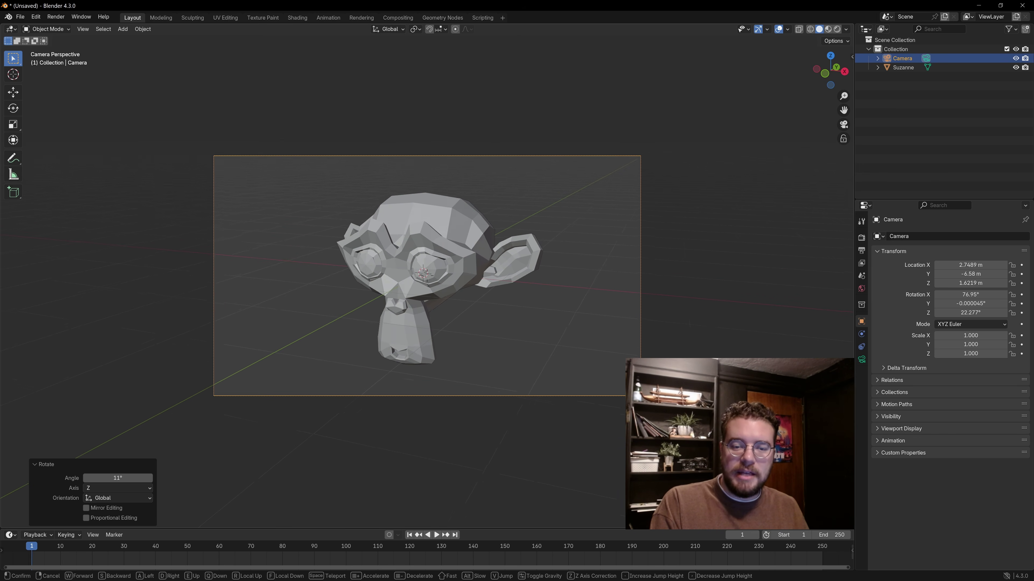
pyautogui.click(580, 265)
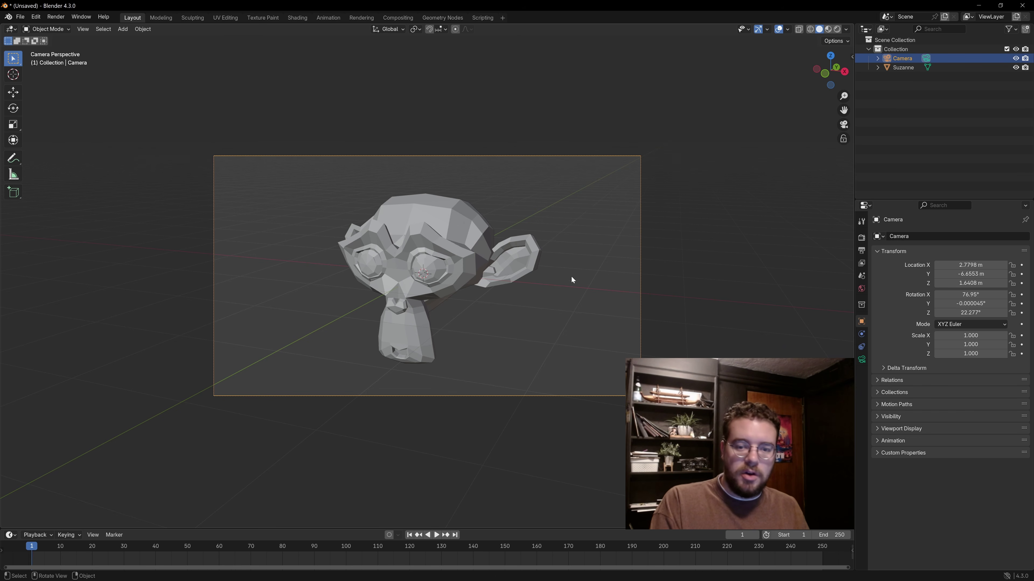
# Step: Fine-tune the camera's aim at the monkey with trackball rotations, to about X 76.8°, Y 0.14°, Z 22.9°
pyautogui.press('r')
pyautogui.press('r')
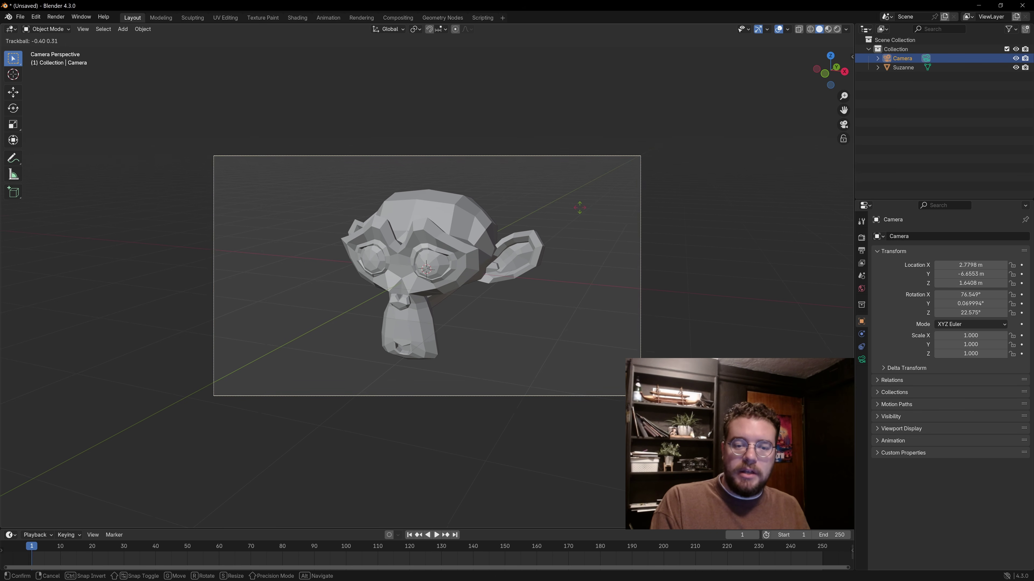
pyautogui.click(550, 239)
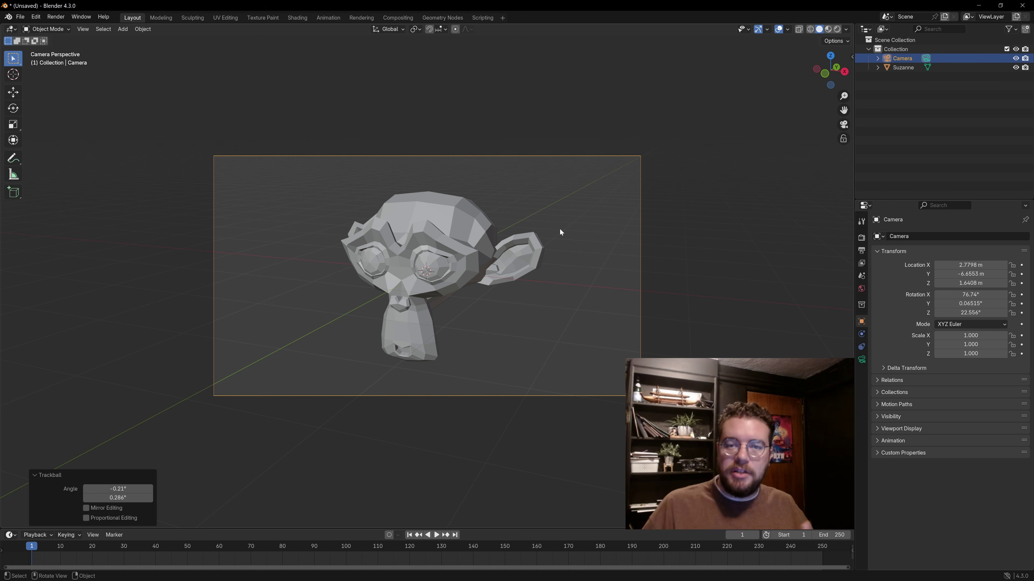
pyautogui.press('r')
pyautogui.press('r')
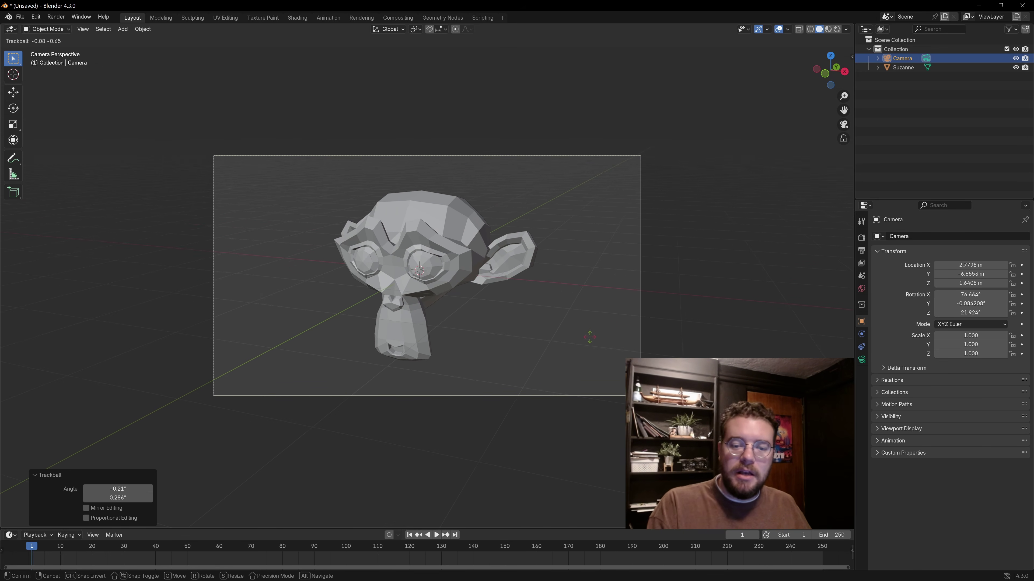
pyautogui.click(595, 335)
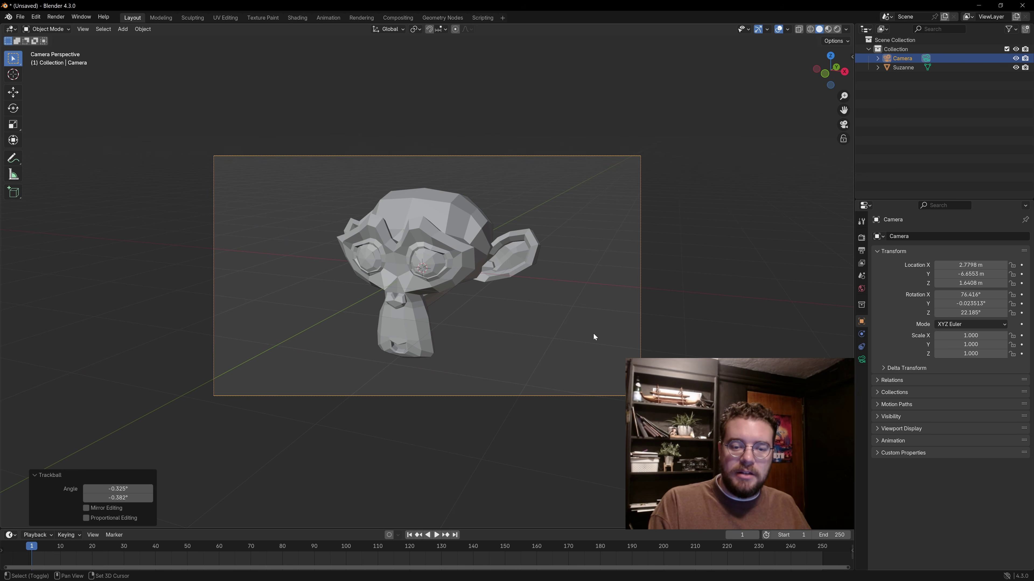
pyautogui.press('r')
pyautogui.press('r')
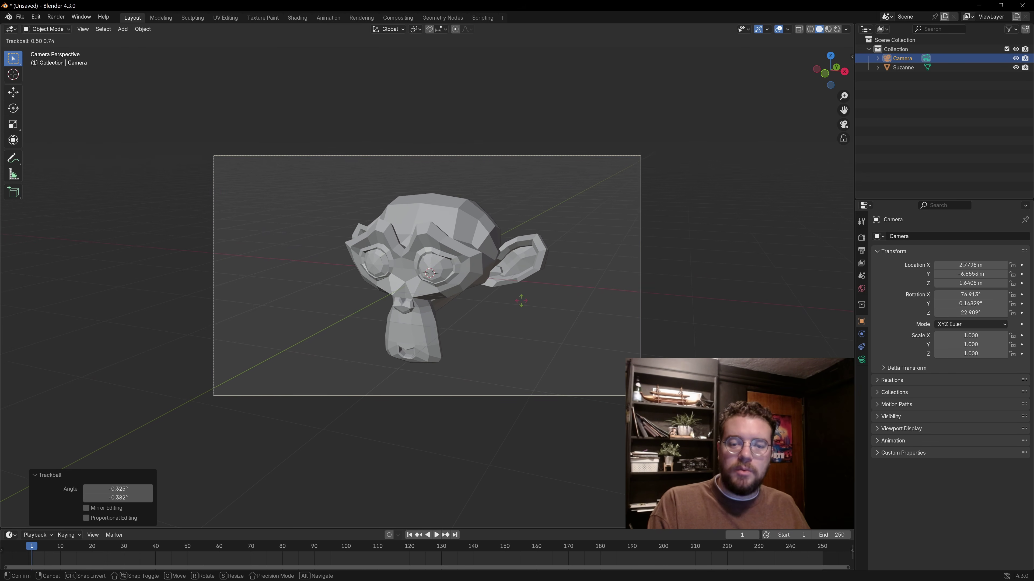
pyautogui.click(521, 300)
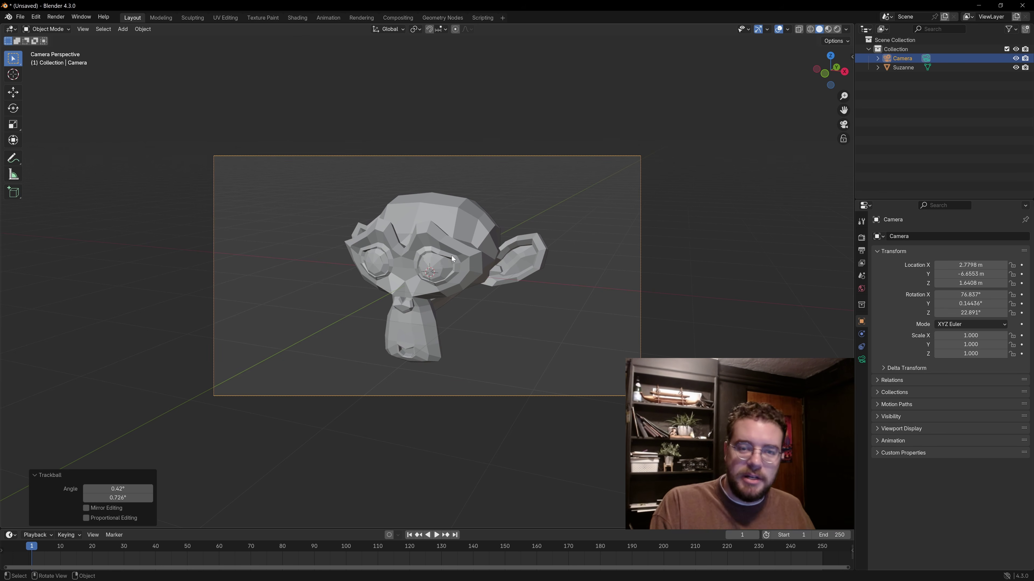
pyautogui.press('r')
pyautogui.press('r')
pyautogui.rightClick(460, 256)
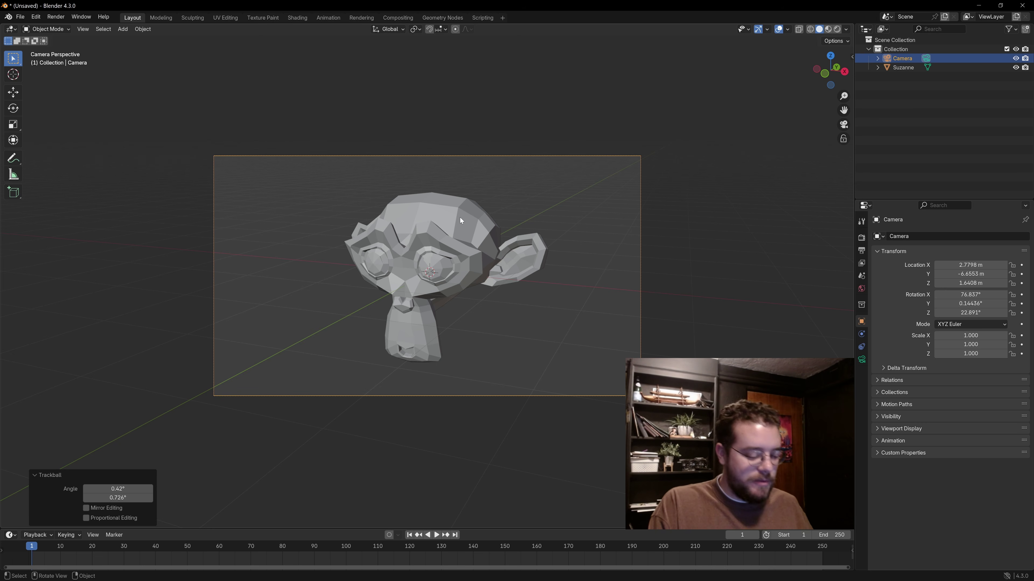
# Step: Toggle the viewport's toolbar and sidebar on and off, leaving the toolbar hidden and the sidebar open on the item properties
pyautogui.press('n')
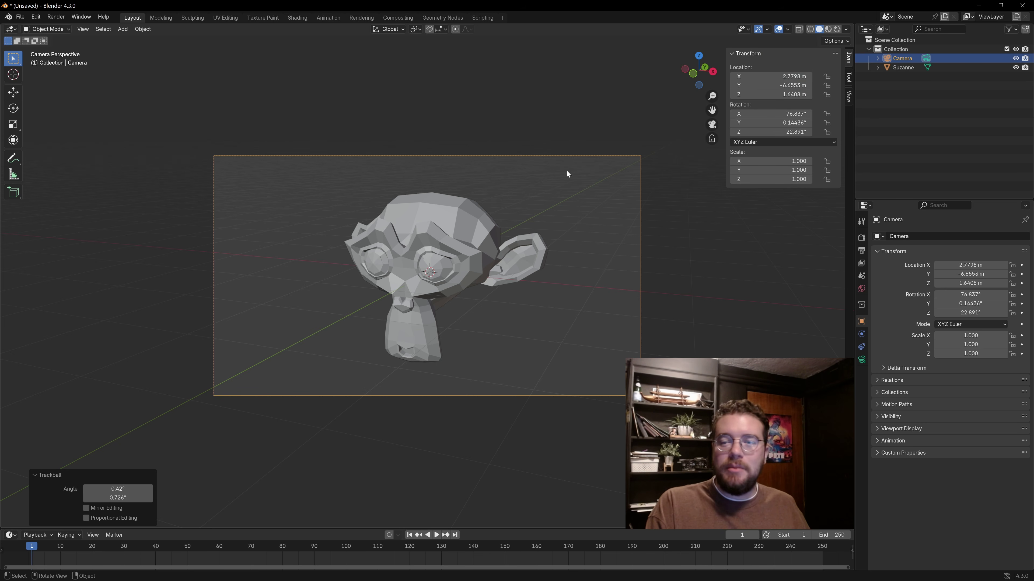
pyautogui.press('t')
pyautogui.press('t')
pyautogui.press('n')
pyautogui.press('t')
pyautogui.press('n')
pyautogui.press('t')
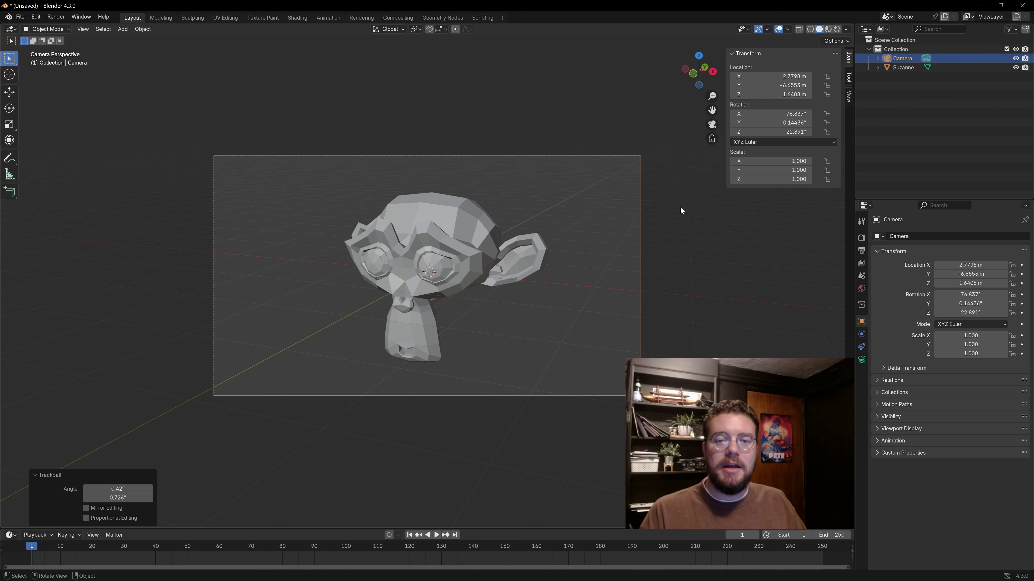
pyautogui.press('n')
pyautogui.press('t')
pyautogui.press('n')
pyautogui.press('n')
pyautogui.press('n')
pyautogui.press('t')
pyautogui.press('n')
pyautogui.press('t')
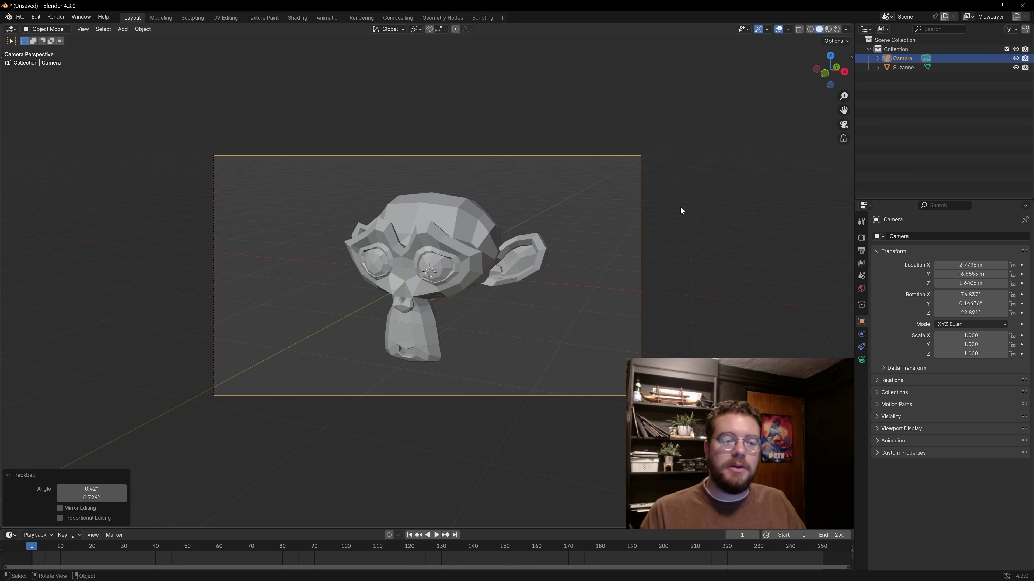
pyautogui.press('n')
pyautogui.press('n')
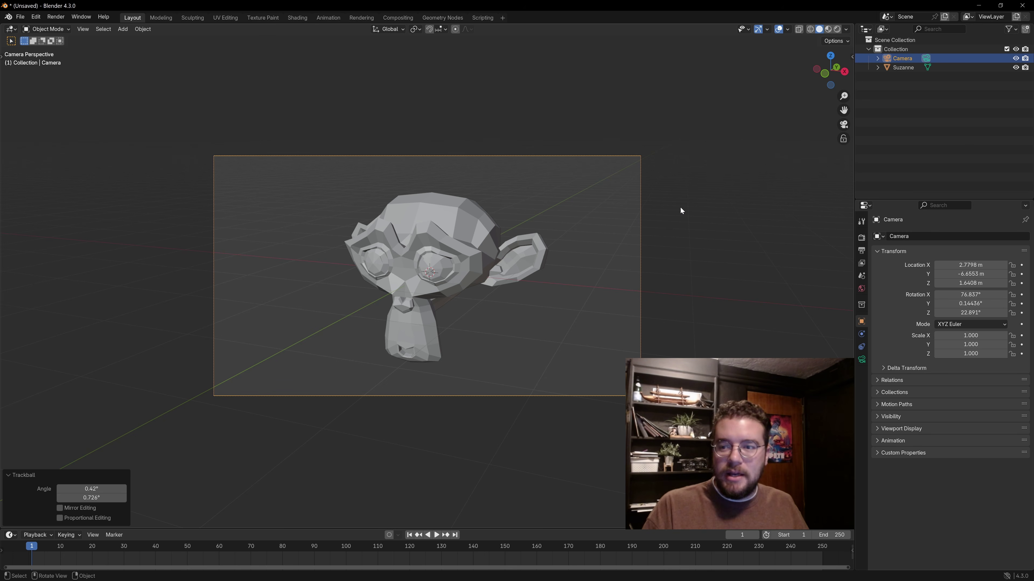
pyautogui.click(852, 58)
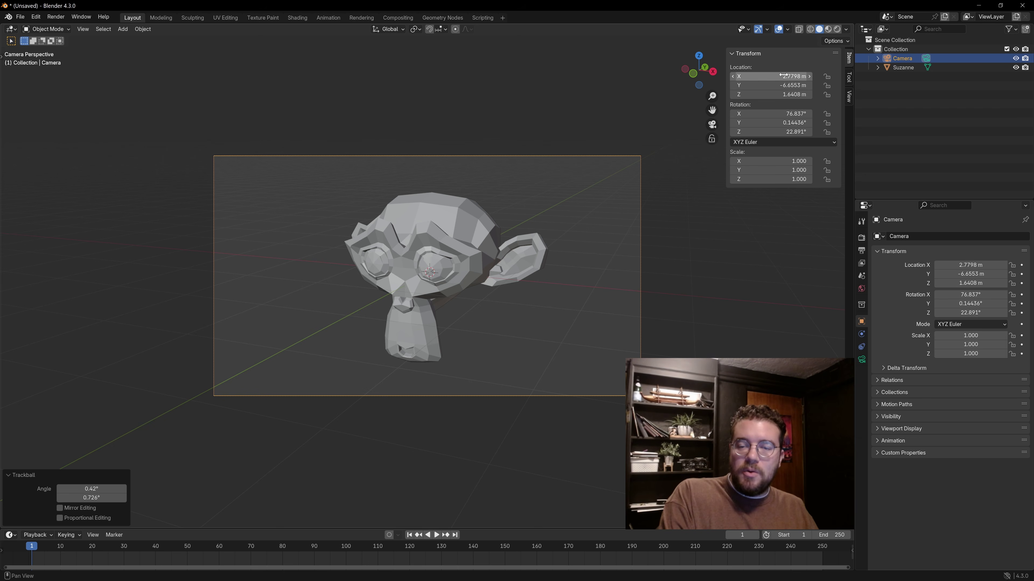
# Step: Try changing the camera's location and X rotation values from a perspective view, and undo each change
pyautogui.moveTo(617, 171); pyautogui.dragTo(536, 252, button='middle')
pyautogui.scroll(-5, 488, 236)
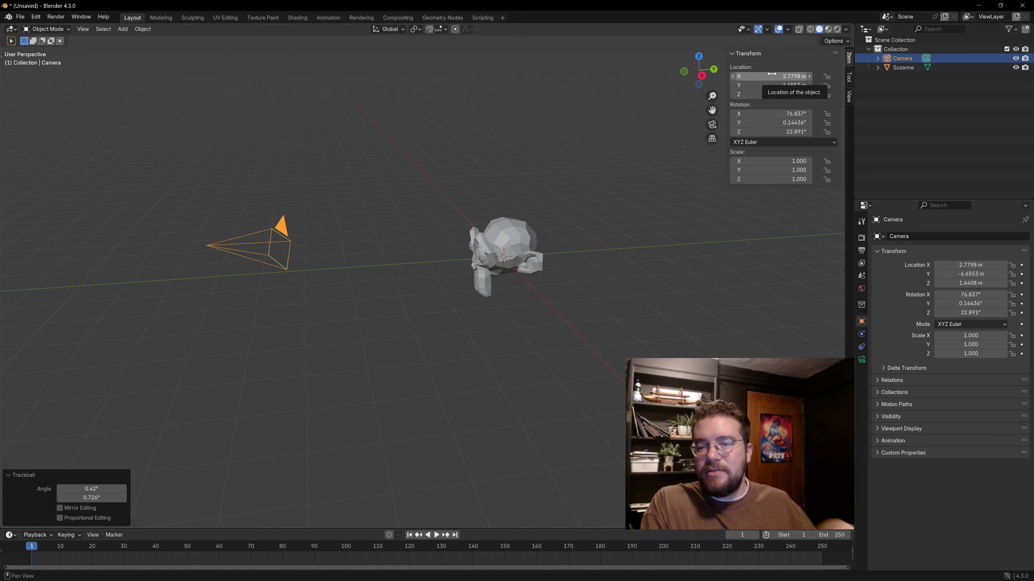
pyautogui.moveTo(490, 246); pyautogui.dragTo(511, 253, button='middle')
pyautogui.moveTo(791, 76)
pyautogui.mouseDown()
pyautogui.moveTo(757, 76)
pyautogui.moveTo(800, 76)
pyautogui.mouseUp()
pyautogui.hotkey('ctrl', 'z')
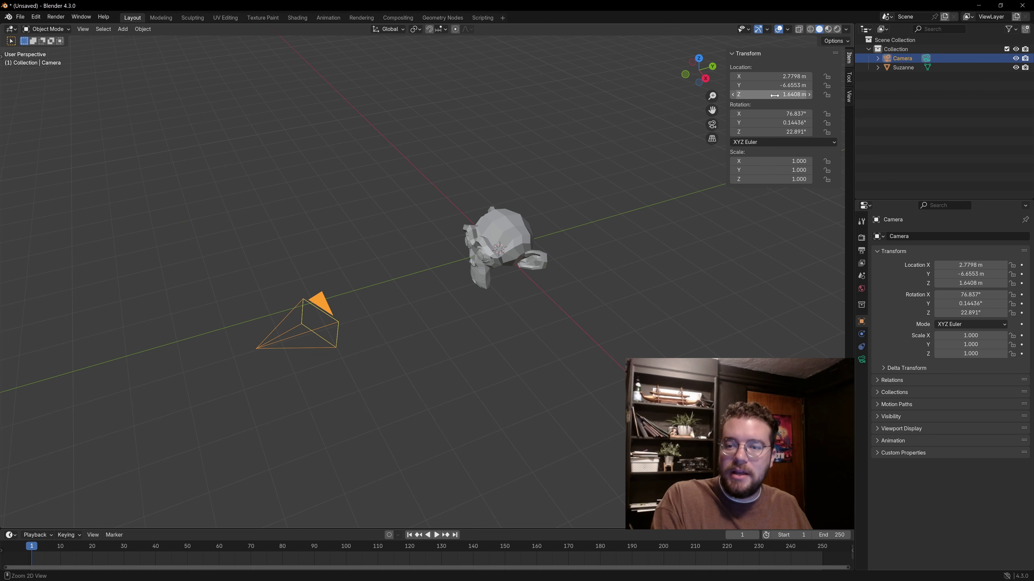
pyautogui.moveTo(774, 85)
pyautogui.mouseDown()
pyautogui.moveTo(789, 85)
pyautogui.moveTo(765, 93)
pyautogui.moveTo(775, 93)
pyautogui.mouseUp()
pyautogui.hotkey('ctrl', 'z')
pyautogui.hotkey('ctrl', 'z')
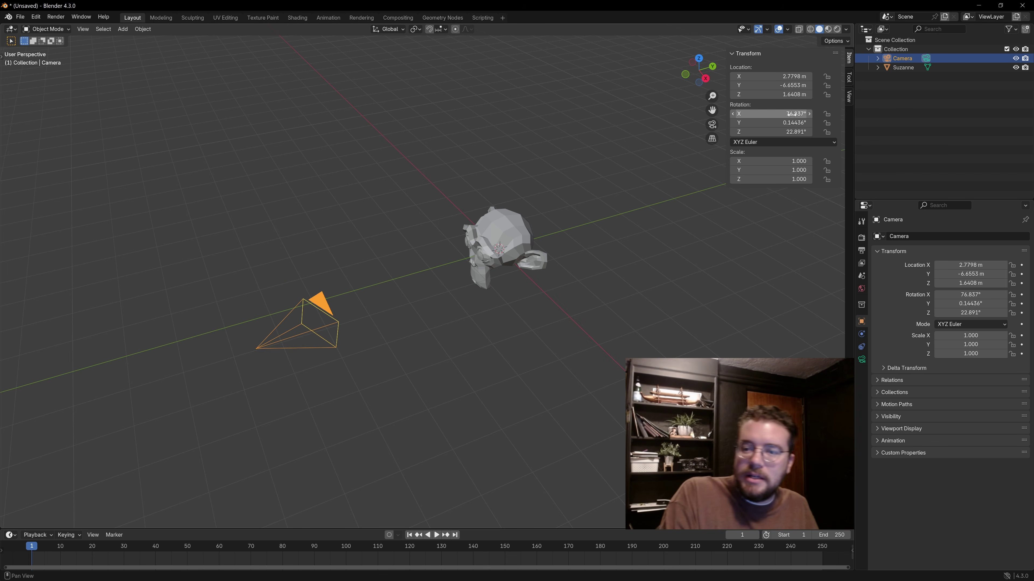
pyautogui.moveTo(773, 114)
pyautogui.mouseDown()
pyautogui.moveTo(789, 113)
pyautogui.moveTo(761, 114)
pyautogui.mouseUp()
pyautogui.hotkey('ctrl', 'z')
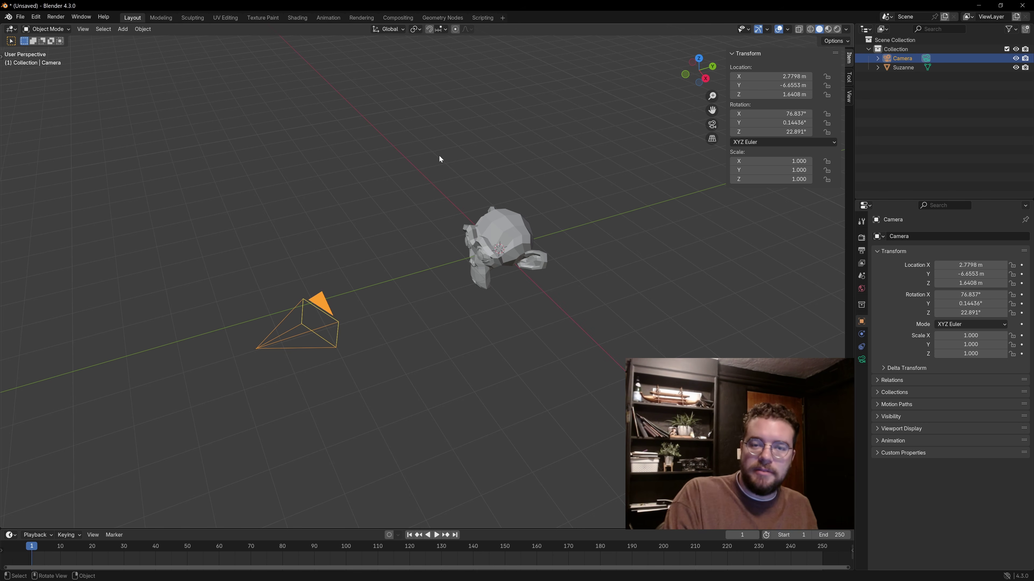
# Step: Examine the active tool settings, selecting the monkey and then the camera
pyautogui.click(849, 77)
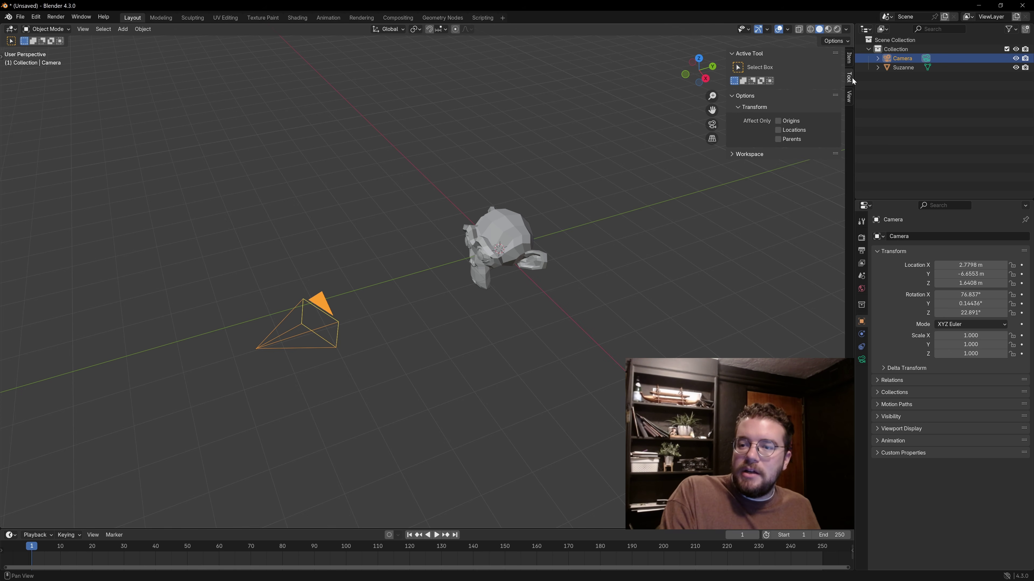
pyautogui.click(504, 238)
pyautogui.click(325, 304)
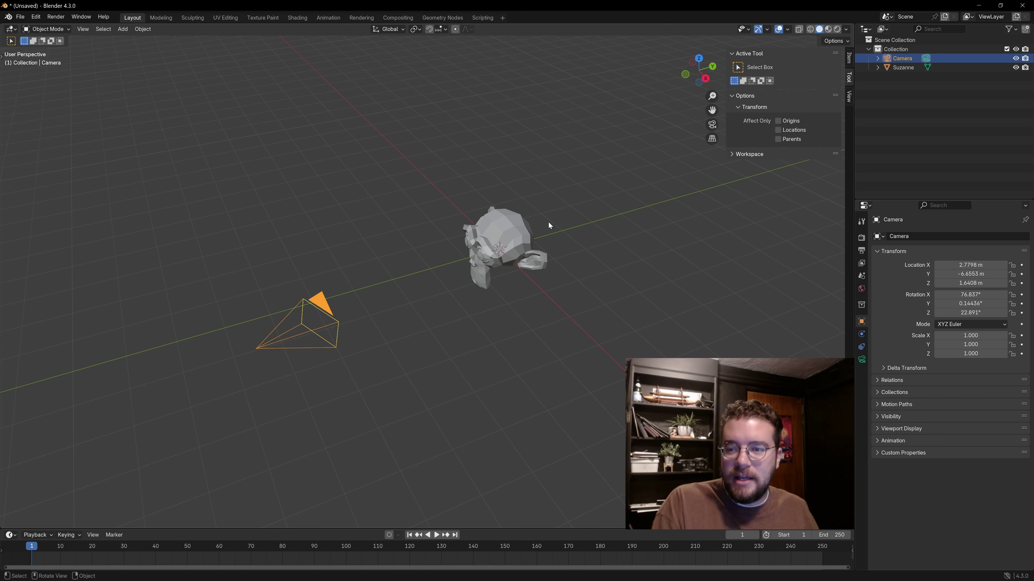
# Step: Return to the camera view and enable the Camera to View lock
pyautogui.click(850, 98)
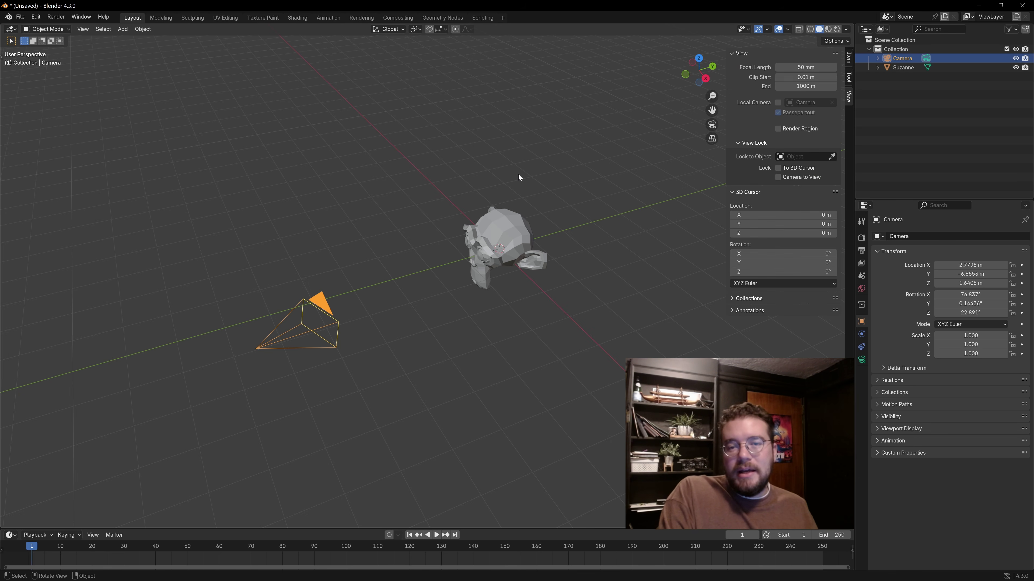
pyautogui.press('`')
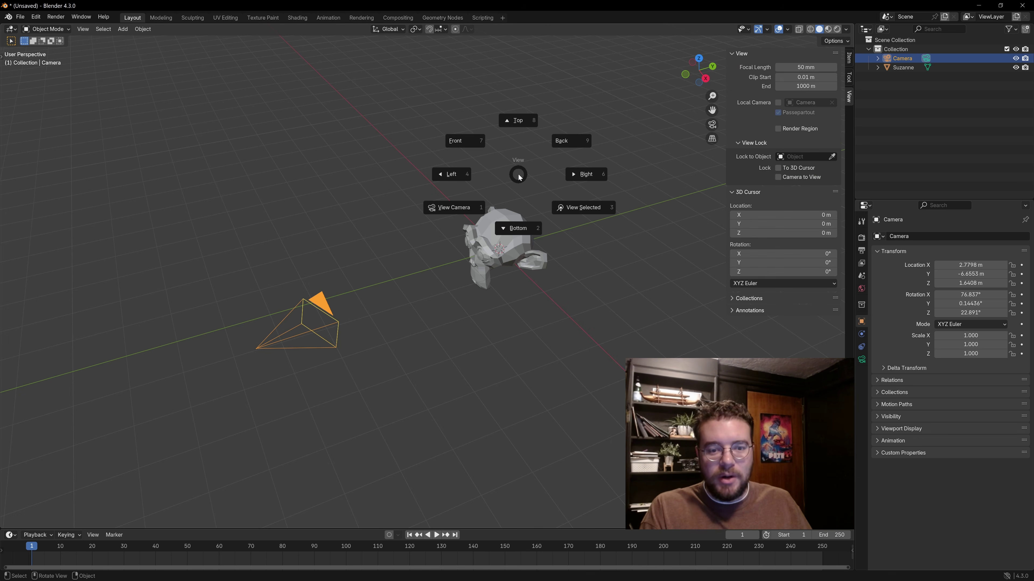
pyautogui.click(443, 218)
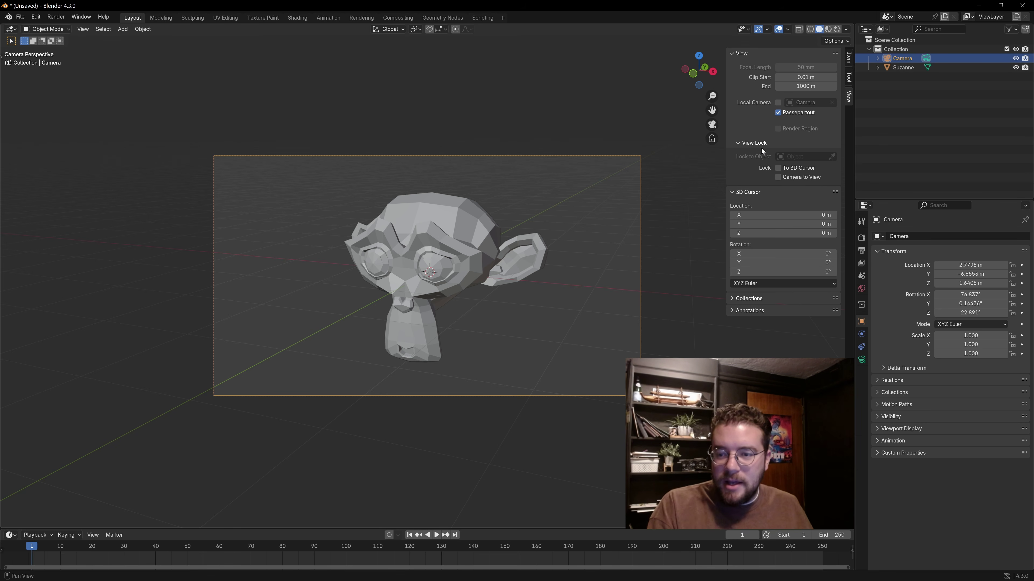
pyautogui.click(778, 178)
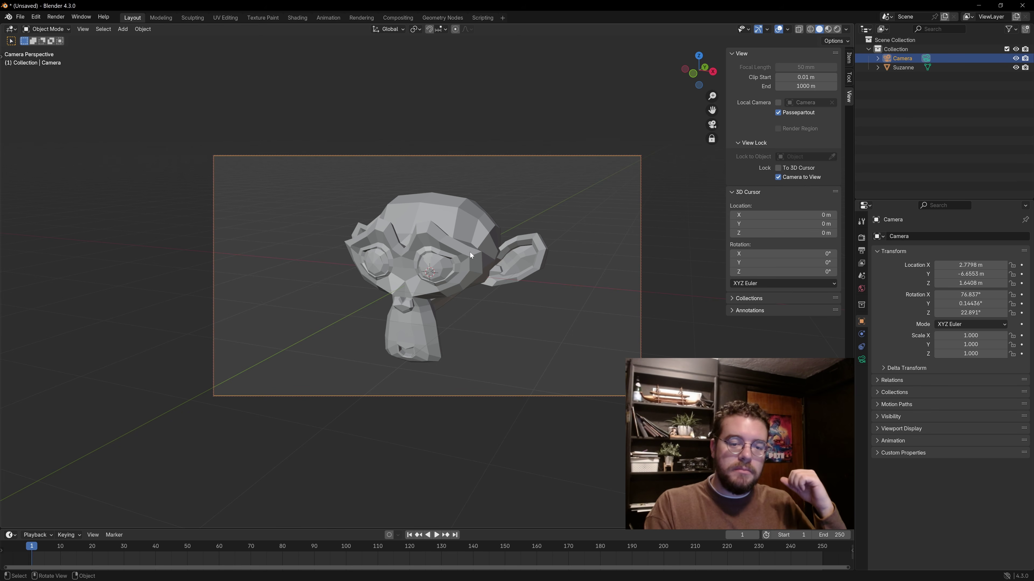
# Step: Orbit and zoom the locked camera around the monkey to about X 2.86 m, Y -6.32 m, Z 1.66 m
pyautogui.moveTo(470, 252); pyautogui.dragTo(432, 261, button='middle')
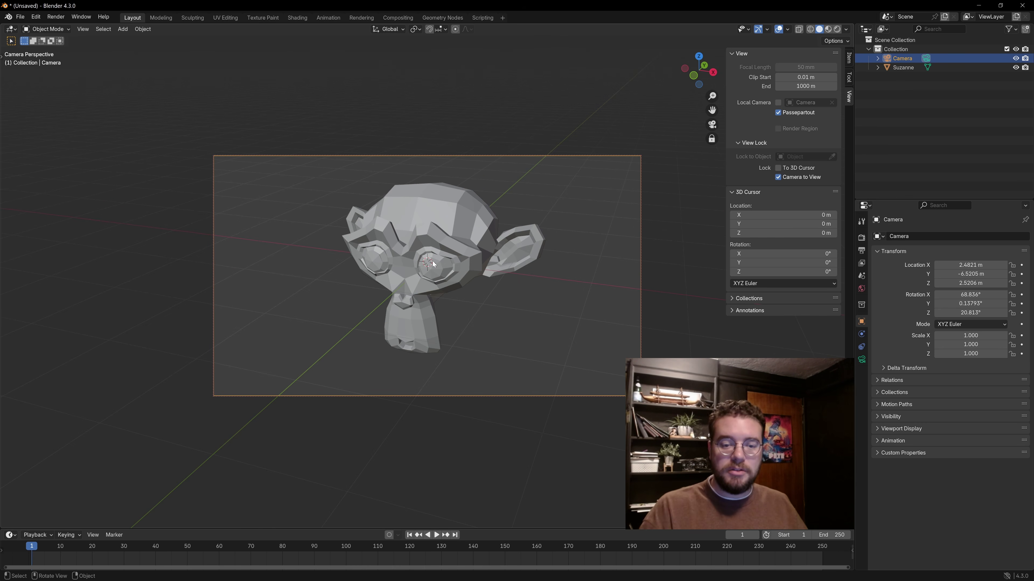
pyautogui.moveTo(440, 248)
pyautogui.mouseDown(button='middle')
pyautogui.moveTo(460, 243)
pyautogui.moveTo(431, 238)
pyautogui.moveTo(442, 238)
pyautogui.mouseUp(button='middle')
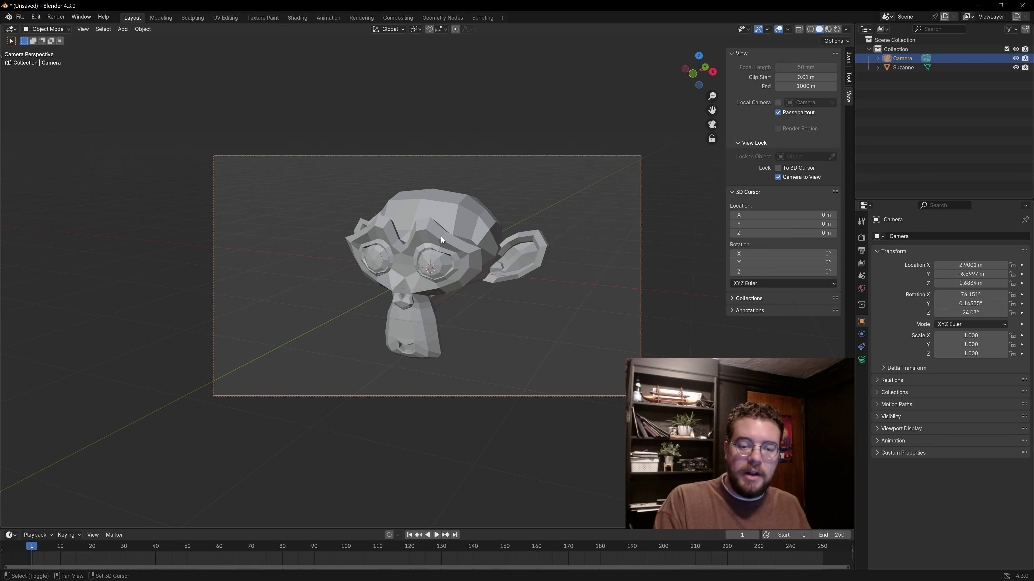
pyautogui.scroll(1, 433, 239)
# Step: Switch between the camera view and a perspective view to inspect the camera's new placement
pyautogui.press('`')
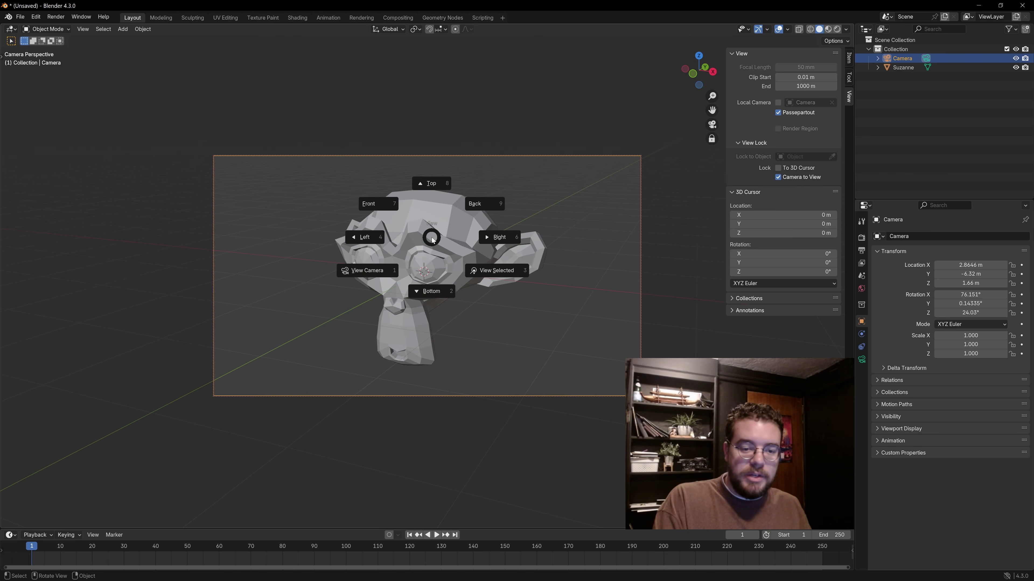
pyautogui.click(399, 254)
pyautogui.press('`')
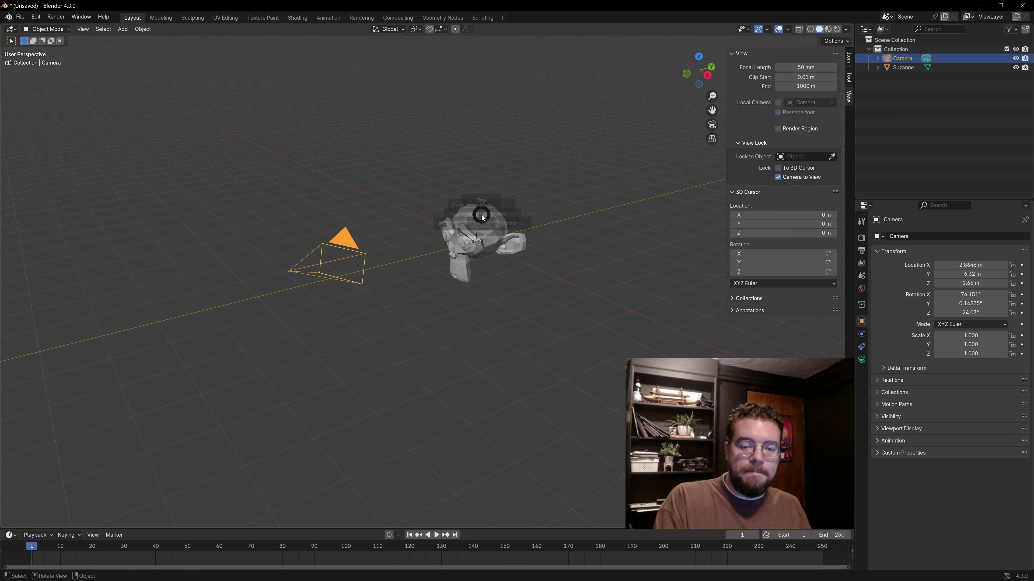
pyautogui.click(406, 263)
pyautogui.press('`')
pyautogui.click(370, 281)
pyautogui.press('`')
pyautogui.click(376, 284)
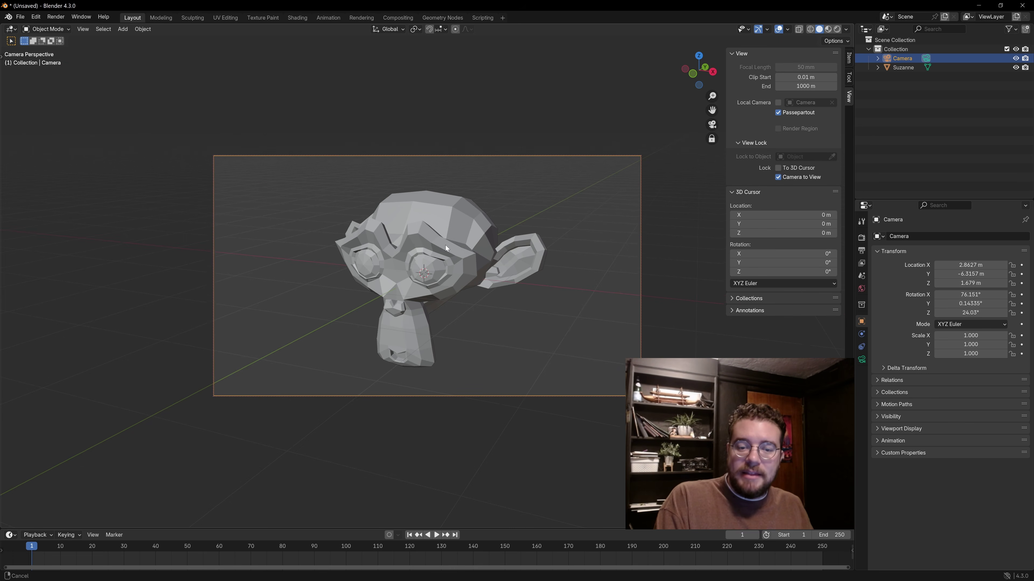
# Step: Refine the framing by navigating with the locked camera to about X 2.70 m, Y -6.42 m, Z 1.74 m
pyautogui.scroll(2, 445, 245)
pyautogui.moveTo(404, 248)
pyautogui.mouseDown(button='middle')
pyautogui.moveTo(422, 239)
pyautogui.moveTo(423, 268)
pyautogui.moveTo(423, 255)
pyautogui.mouseUp(button='middle')
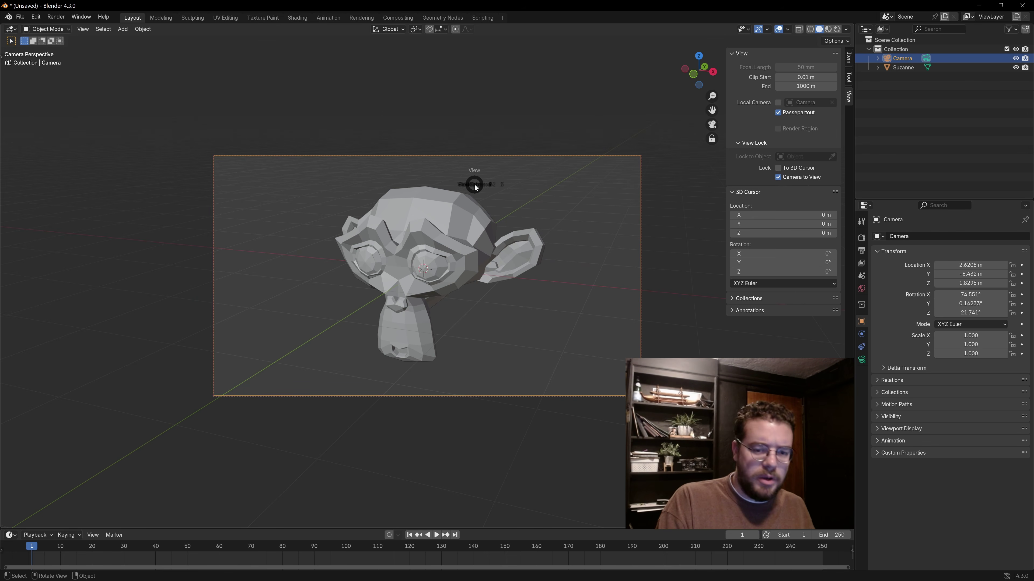
pyautogui.press('KP_0')
pyautogui.press('KP_0')
pyautogui.moveTo(441, 247)
pyautogui.mouseDown(button='middle')
pyautogui.moveTo(448, 234)
pyautogui.moveTo(440, 258)
pyautogui.moveTo(448, 236)
pyautogui.moveTo(435, 240)
pyautogui.mouseUp(button='middle')
# Step: Turn off the Camera to View lock and inspect the camera beside the monkey from a perspective view
pyautogui.press('KP_0')
pyautogui.moveTo(370, 293); pyautogui.dragTo(452, 246, button='middle')
pyautogui.scroll(-4, 460, 244)
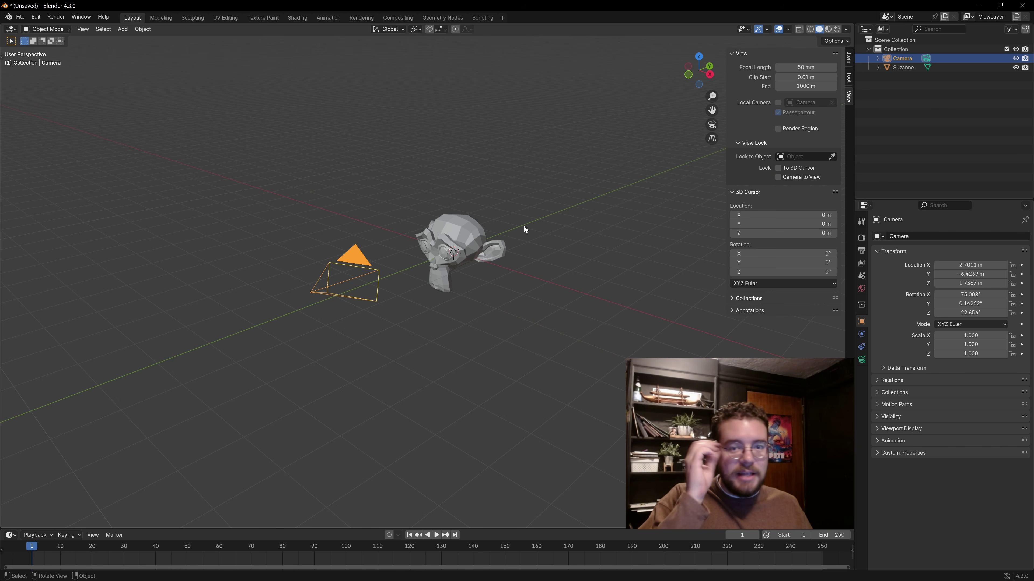
# Step: Return to the camera view and examine the framing up close and from farther out with the camera unlocked
pyautogui.press('KP_0')
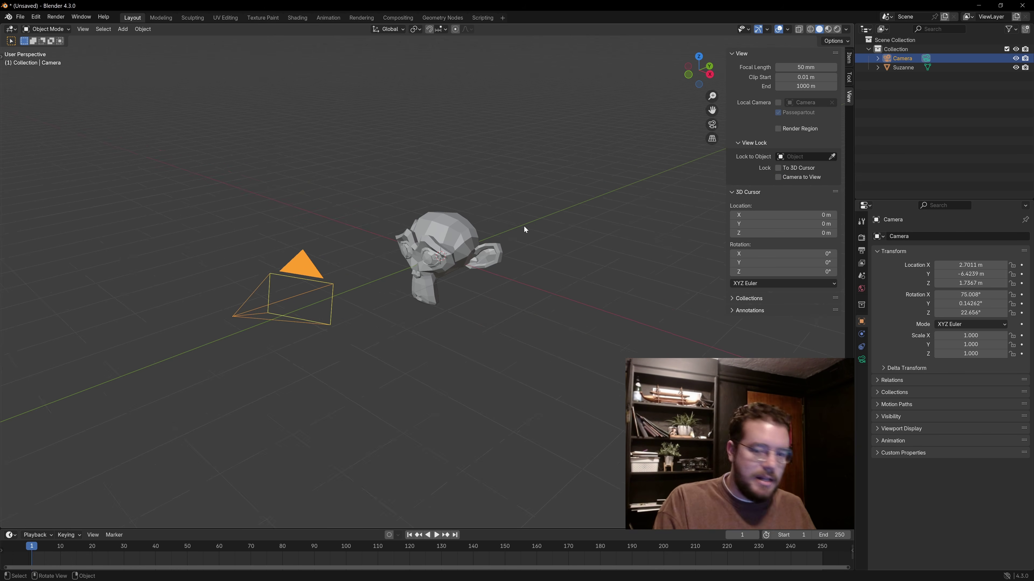
pyautogui.scroll(6, 531, 246)
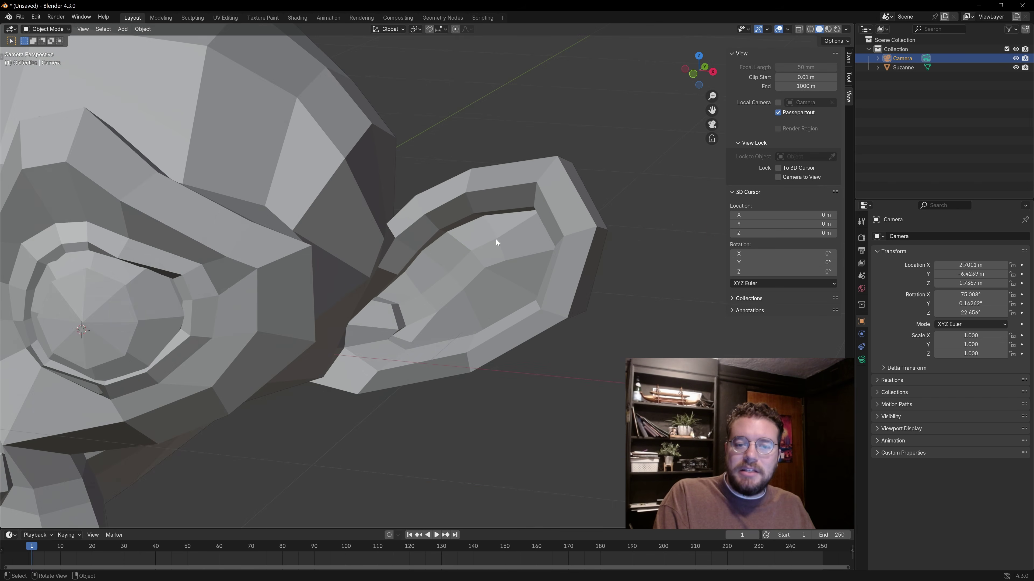
pyautogui.scroll(-5, 480, 195)
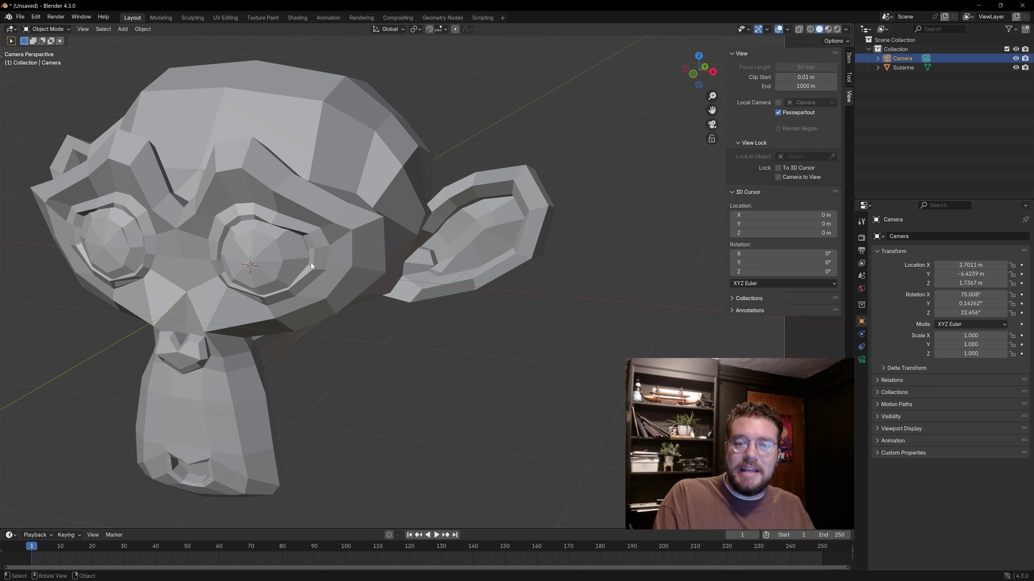
pyautogui.scroll(5, 378, 243)
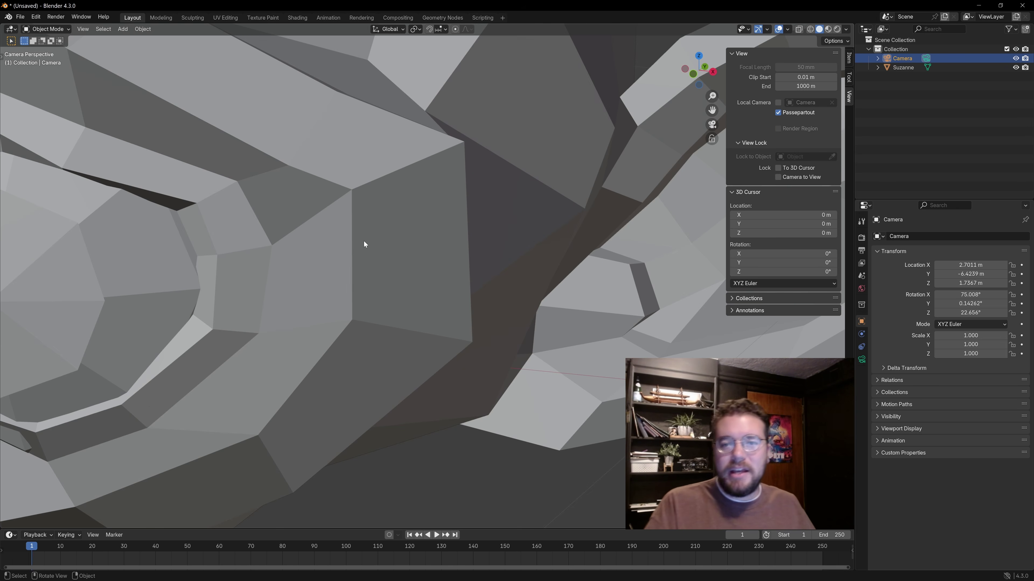
pyautogui.scroll(-8, 480, 227)
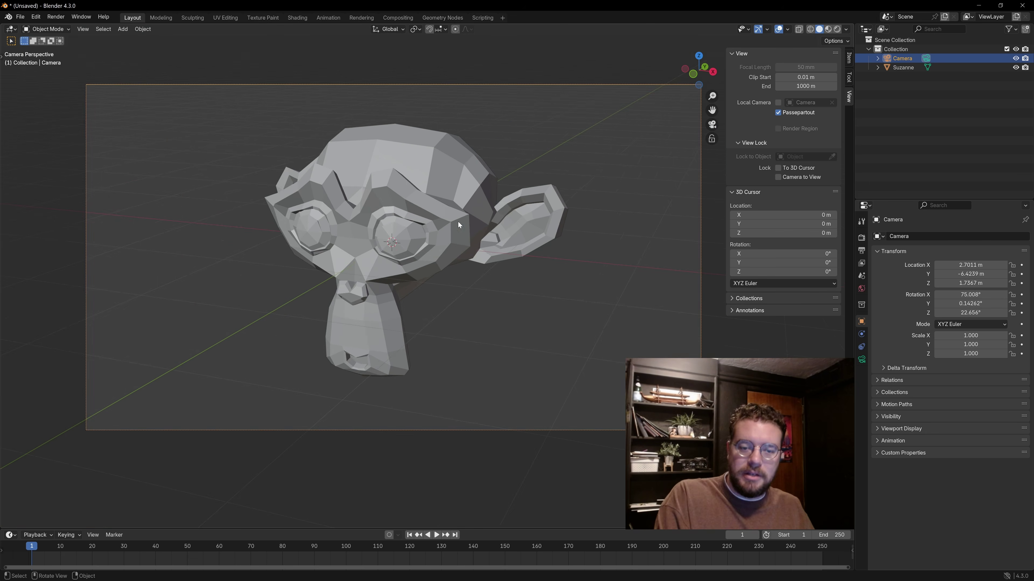
pyautogui.keyDown('shift'); pyautogui.moveTo(450, 233); pyautogui.dragTo(440, 263, button='middle'); pyautogui.keyUp('shift')
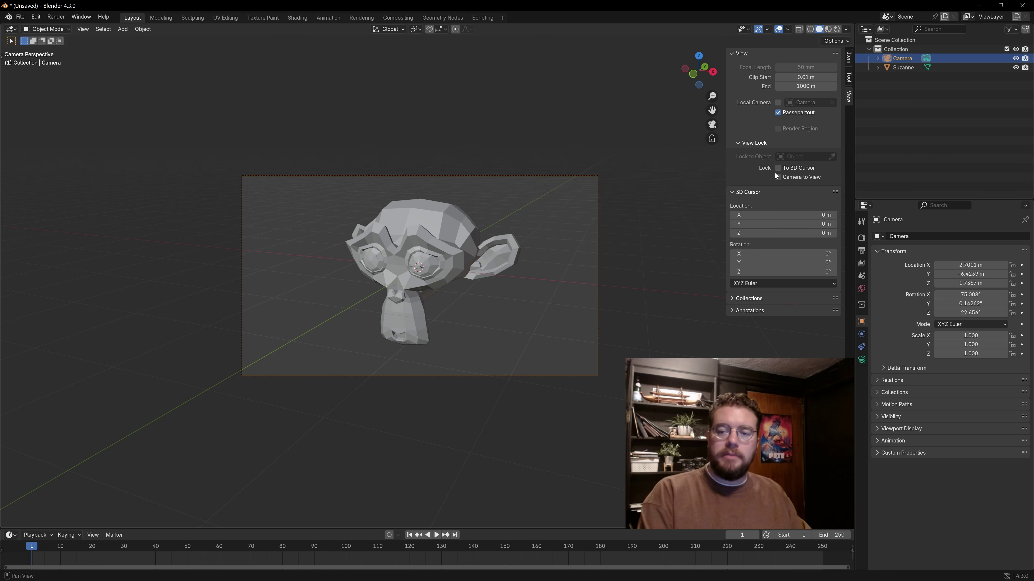
# Step: Render a test image of the monkey from the camera and close the render result
pyautogui.keyDown('shift'); pyautogui.moveTo(451, 254); pyautogui.dragTo(391, 223, button='middle'); pyautogui.keyUp('shift')
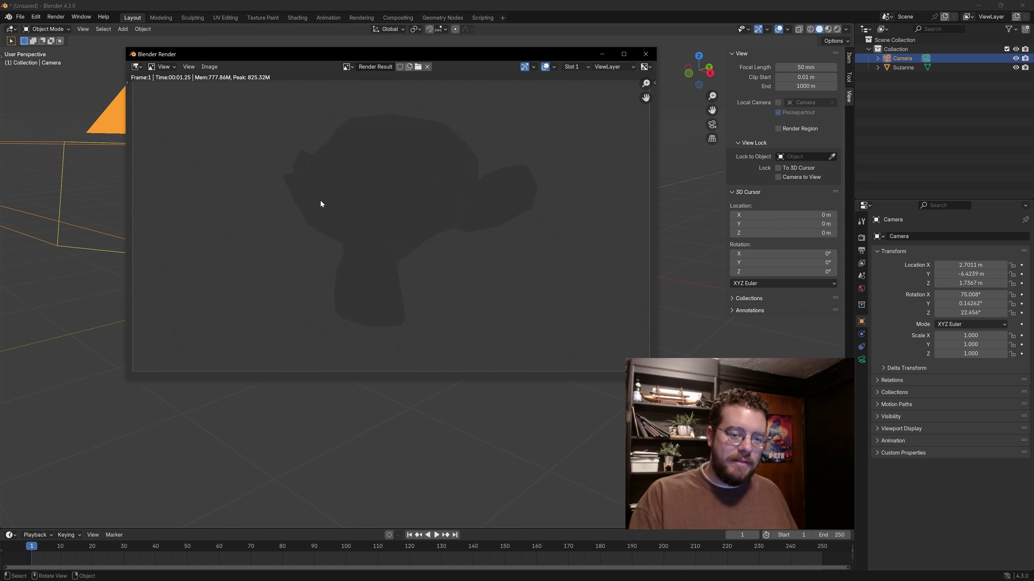
pyautogui.click(645, 55)
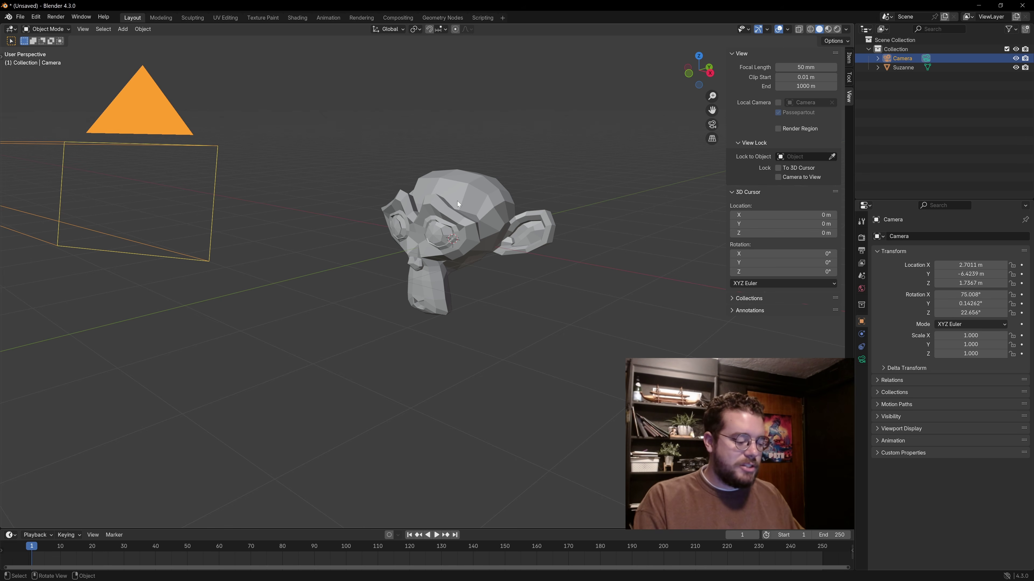
# Step: Add an area light at the scene's origin, inside the monkey
pyautogui.moveTo(456, 214); pyautogui.dragTo(476, 131, button='middle')
pyautogui.hotkey('shift', 'a')
pyautogui.moveTo(475, 134)
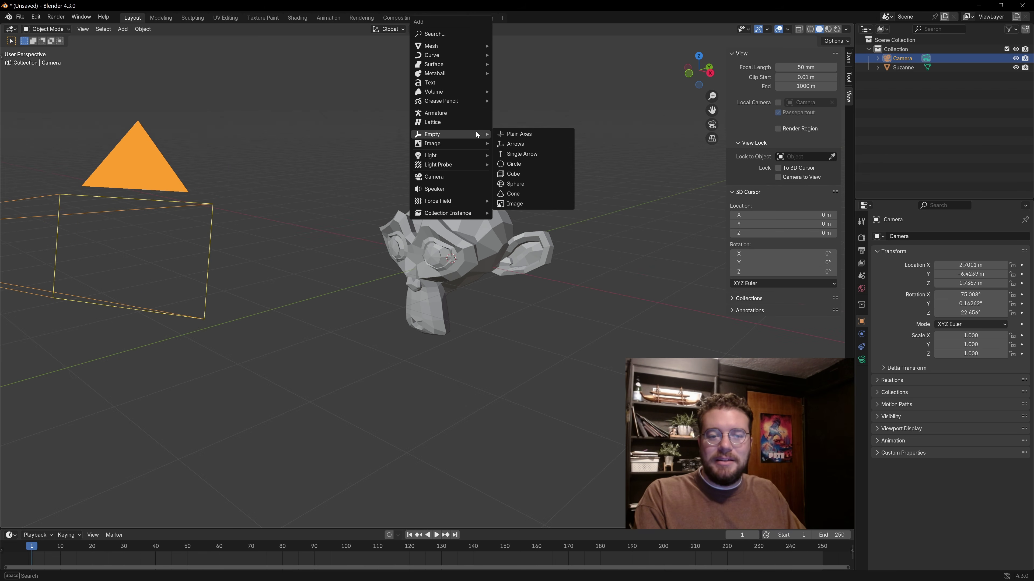
pyautogui.moveTo(471, 158)
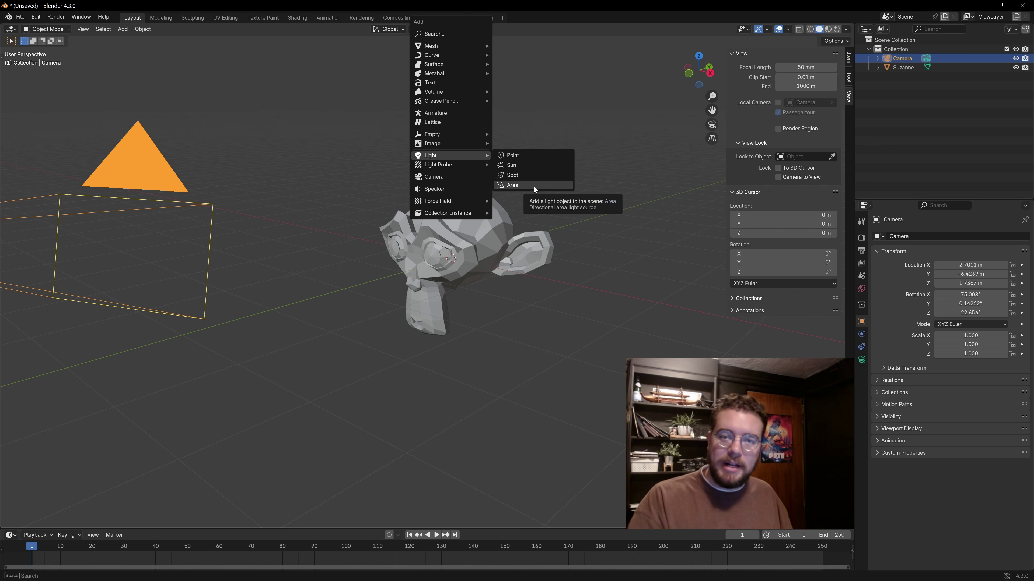
pyautogui.click(533, 186)
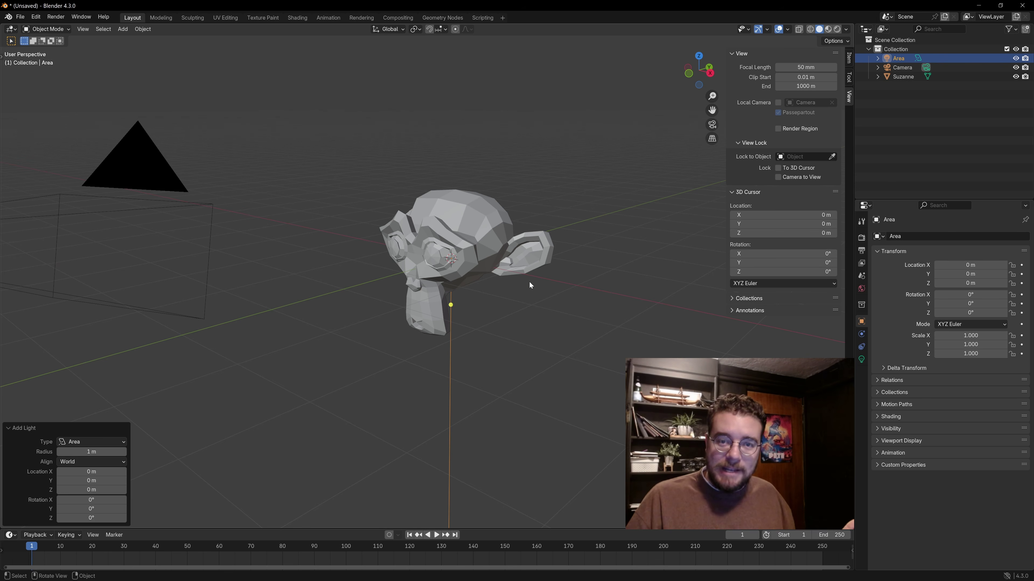
# Step: Show the viewport tools and the area light's transform values in the sidebar
pyautogui.moveTo(529, 283); pyautogui.dragTo(448, 285, button='middle')
pyautogui.press('t')
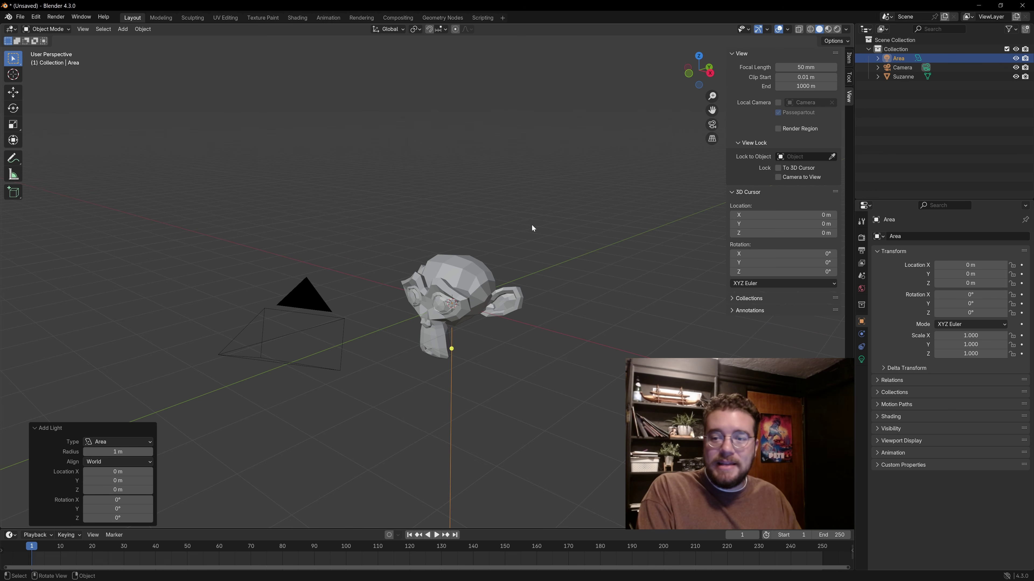
pyautogui.click(849, 58)
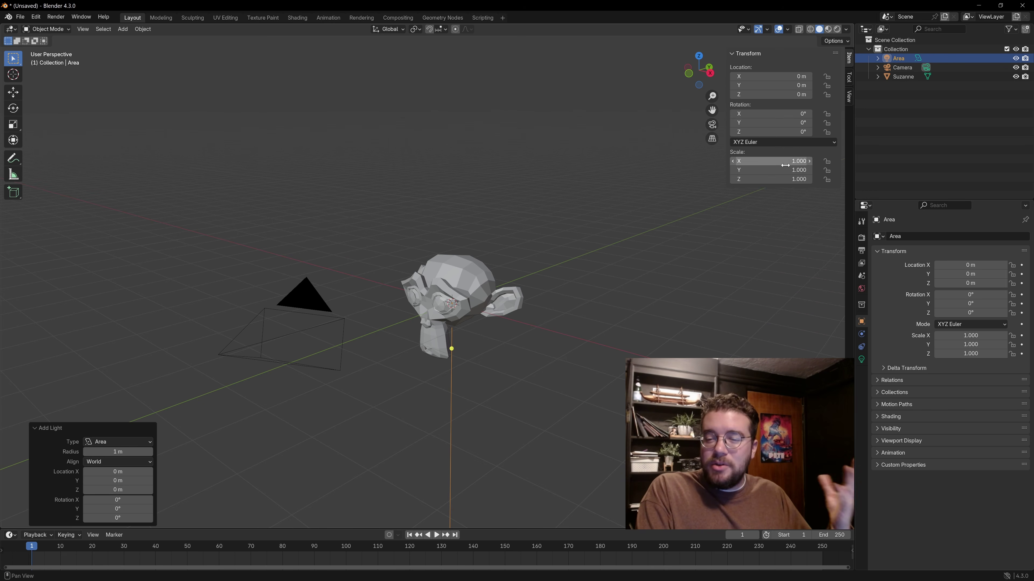
# Step: Try stretching the area light's scale along Z only, and reset that value to its default
pyautogui.moveTo(773, 179); pyautogui.dragTo(810, 179)
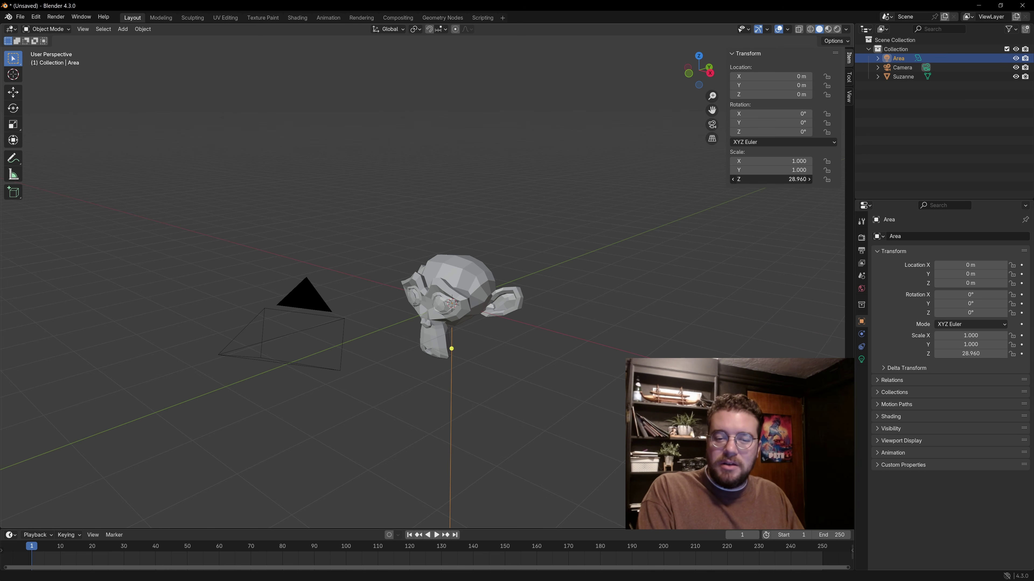
pyautogui.press('BackSpace')
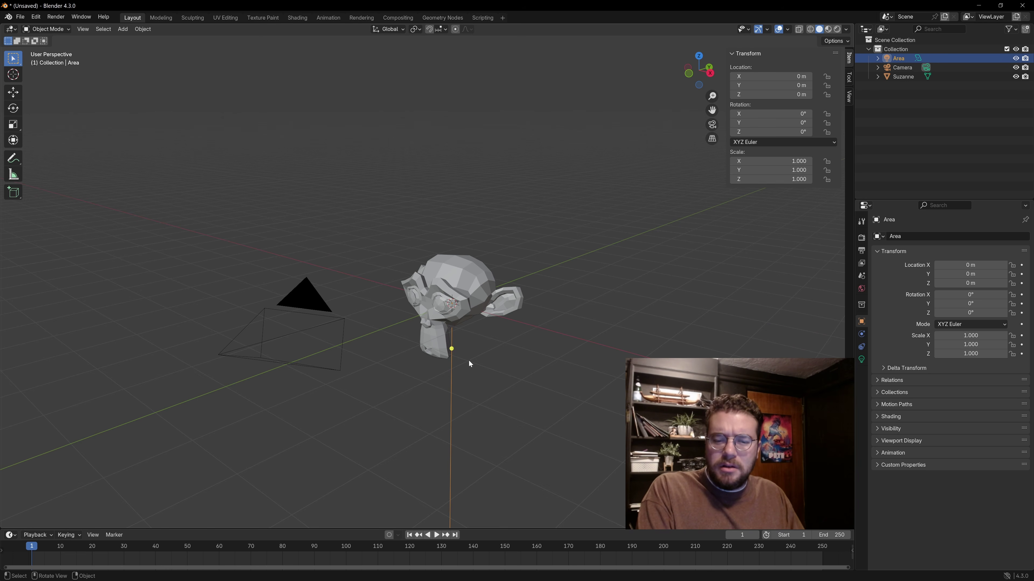
# Step: Scale the area light uniformly to 5.180 and raise it above the monkey to about Z 2.61 m
pyautogui.moveTo(765, 93); pyautogui.dragTo(790, 93)
pyautogui.moveTo(491, 179); pyautogui.dragTo(501, 200, button='middle')
pyautogui.moveTo(768, 161); pyautogui.dragTo(808, 179)
pyautogui.moveTo(634, 223); pyautogui.dragTo(455, 221, button='middle')
pyautogui.moveTo(456, 286); pyautogui.dragTo(486, 262, button='middle')
pyautogui.press('g')
pyautogui.press('z')
pyautogui.click(481, 255)
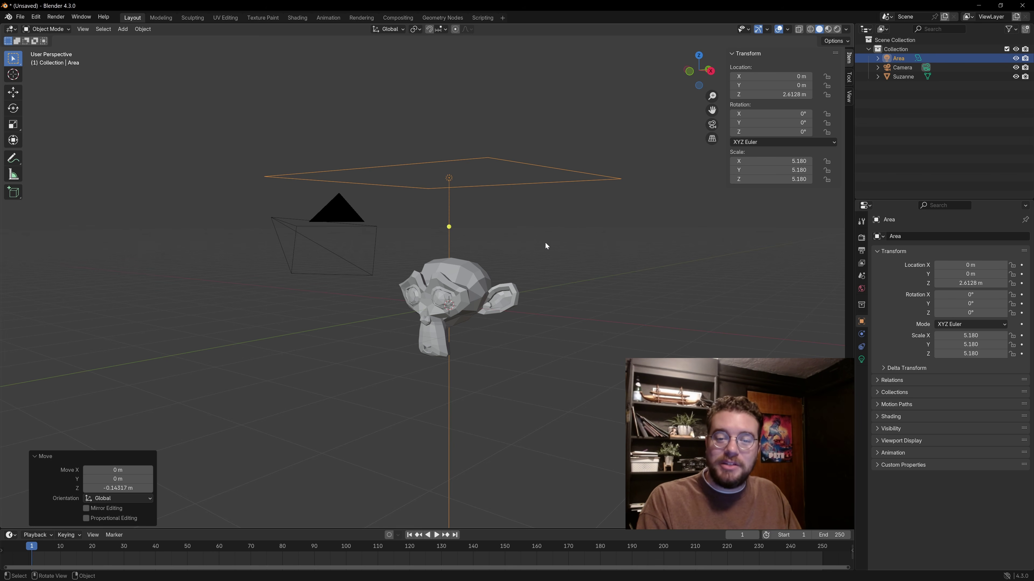
# Step: Preview the scene in Wireframe shading and in Material Preview shading
pyautogui.press('z')
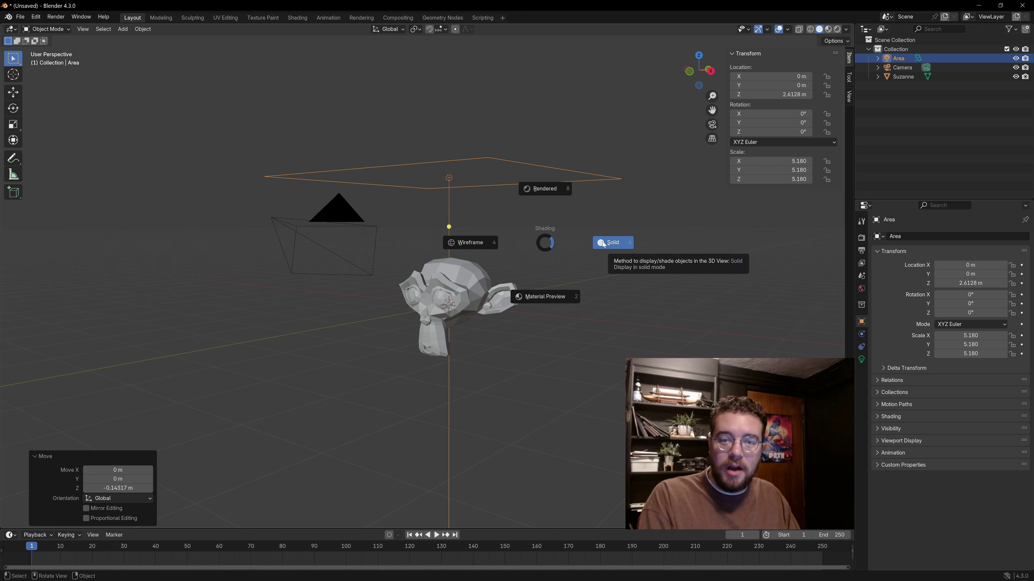
pyautogui.click(399, 245)
pyautogui.moveTo(408, 264); pyautogui.dragTo(428, 299, button='middle')
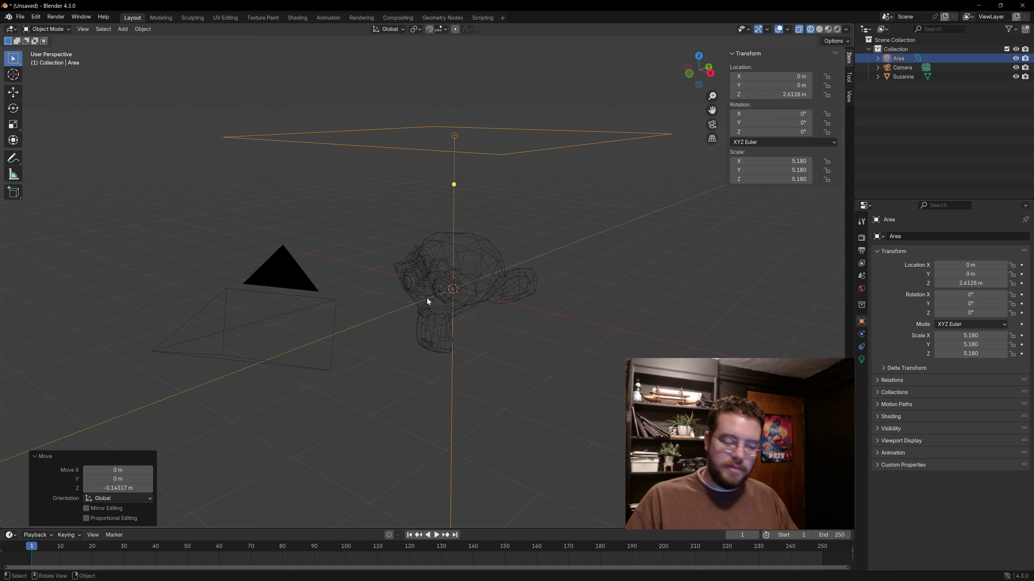
pyautogui.press('z')
pyautogui.click(542, 355)
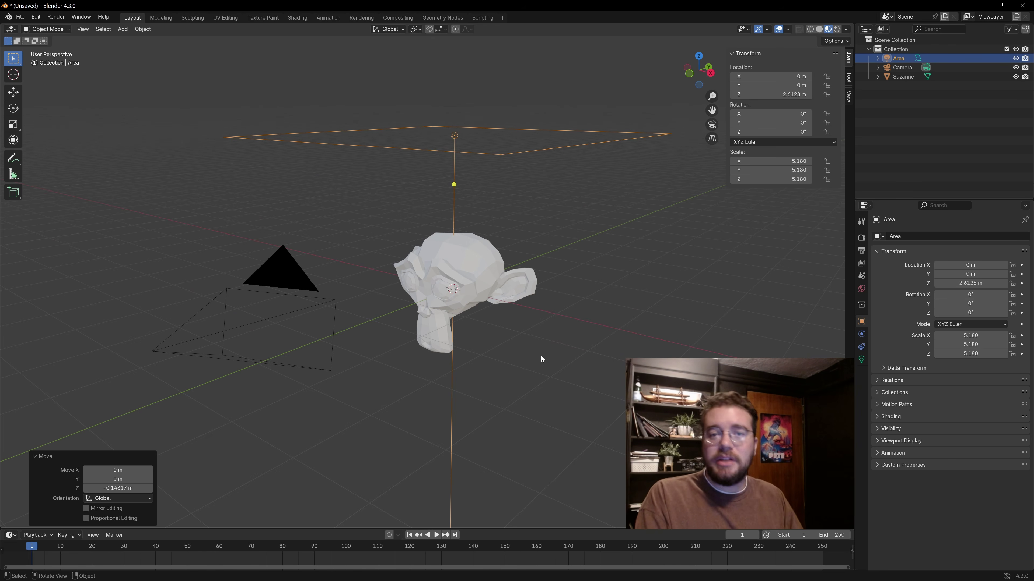
# Step: Switch the viewport to Rendered shading and inspect the area light's effect on the monkey from several angles
pyautogui.press('z')
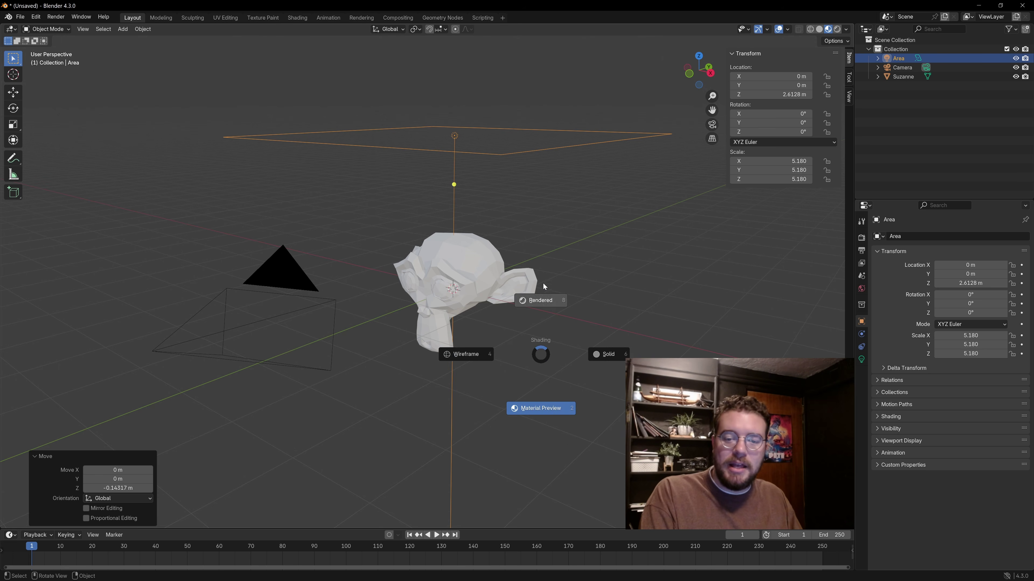
pyautogui.click(543, 272)
pyautogui.scroll(5, 452, 287)
pyautogui.moveTo(450, 283); pyautogui.dragTo(501, 242, button='middle')
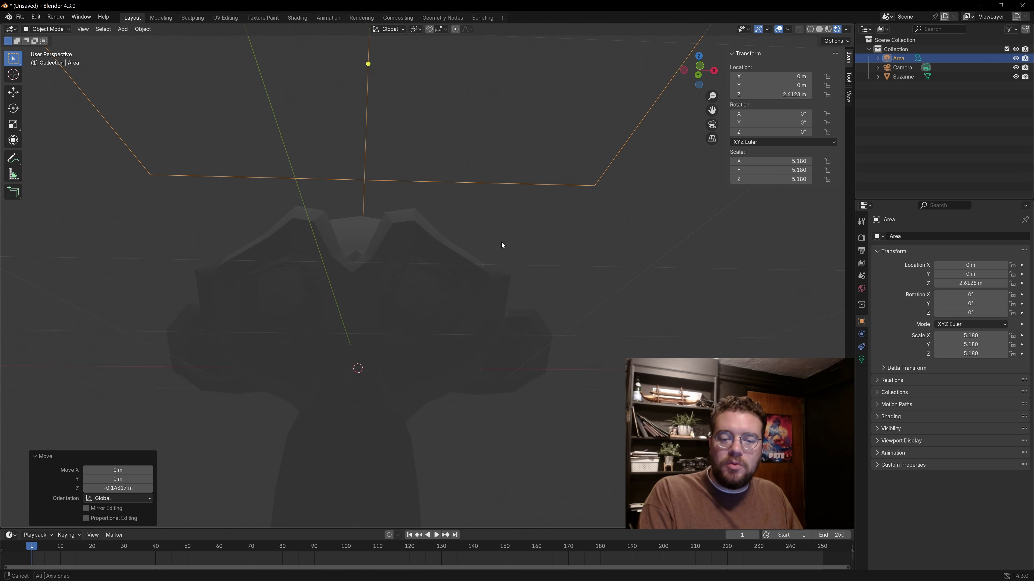
pyautogui.scroll(-5, 440, 265)
pyautogui.moveTo(439, 265); pyautogui.dragTo(395, 321, button='middle')
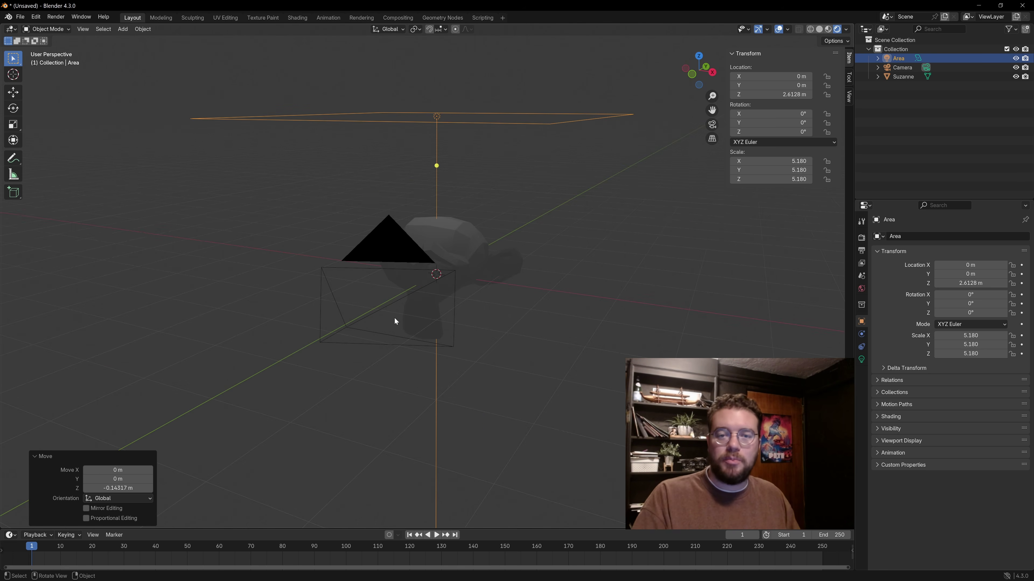
pyautogui.moveTo(479, 259)
pyautogui.mouseDown(button='middle')
pyautogui.moveTo(440, 242)
pyautogui.moveTo(449, 269)
pyautogui.moveTo(479, 268)
pyautogui.mouseUp(button='middle')
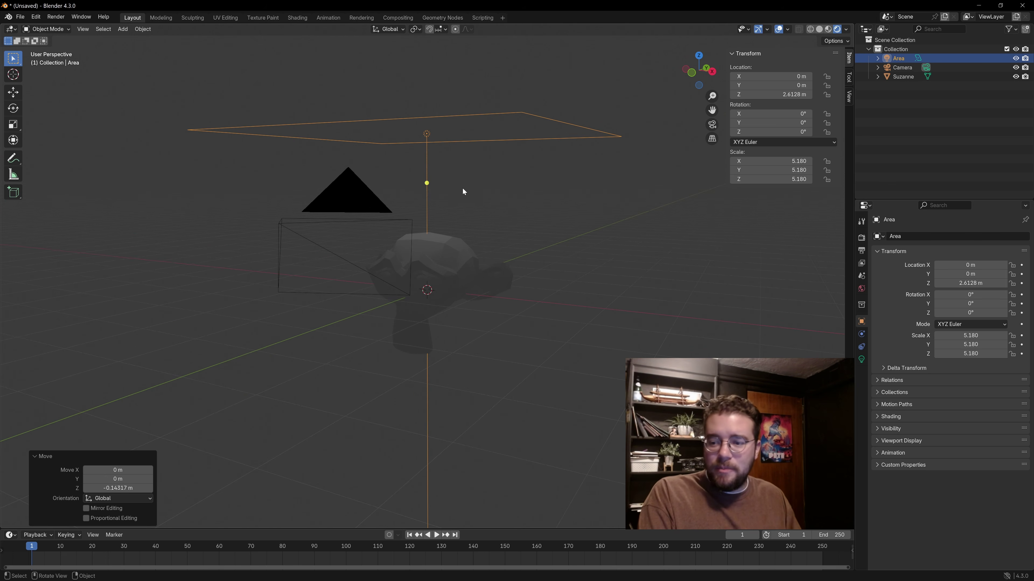
pyautogui.moveTo(462, 280); pyautogui.dragTo(440, 277, button='middle')
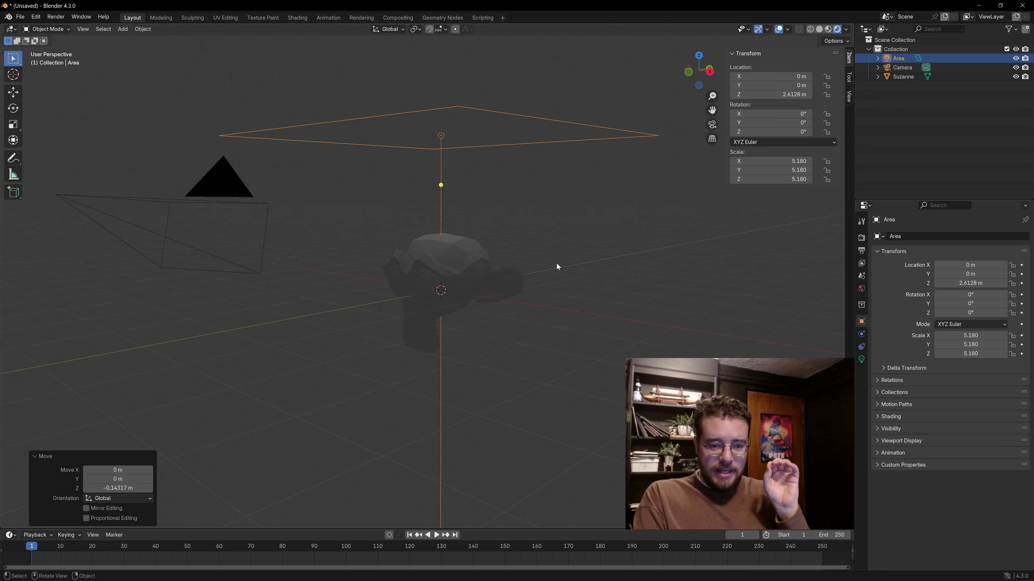
# Step: Set the area light's power to 50 W and check the lighting on the monkey
pyautogui.click(482, 264)
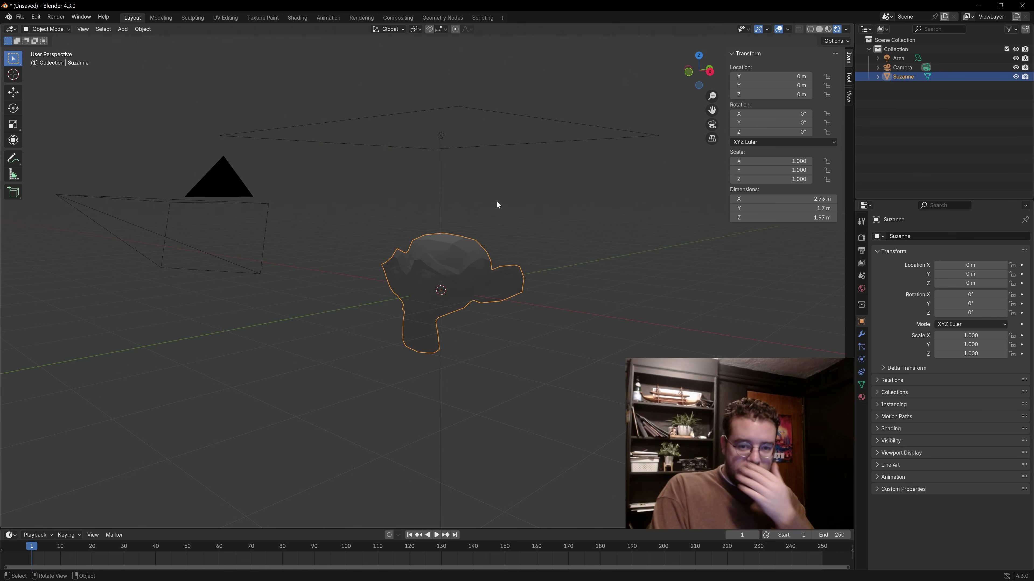
pyautogui.click(441, 135)
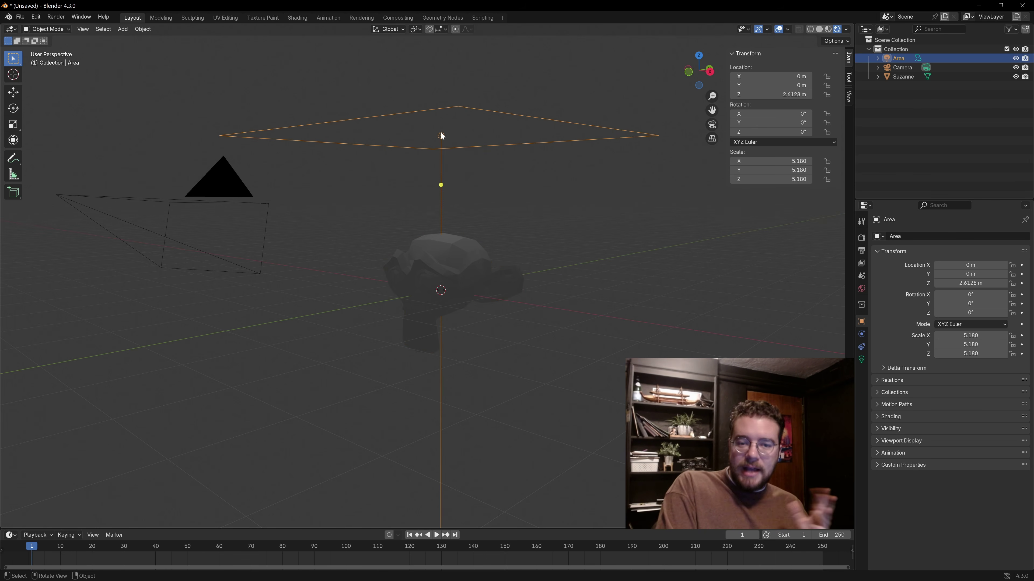
pyautogui.click(861, 360)
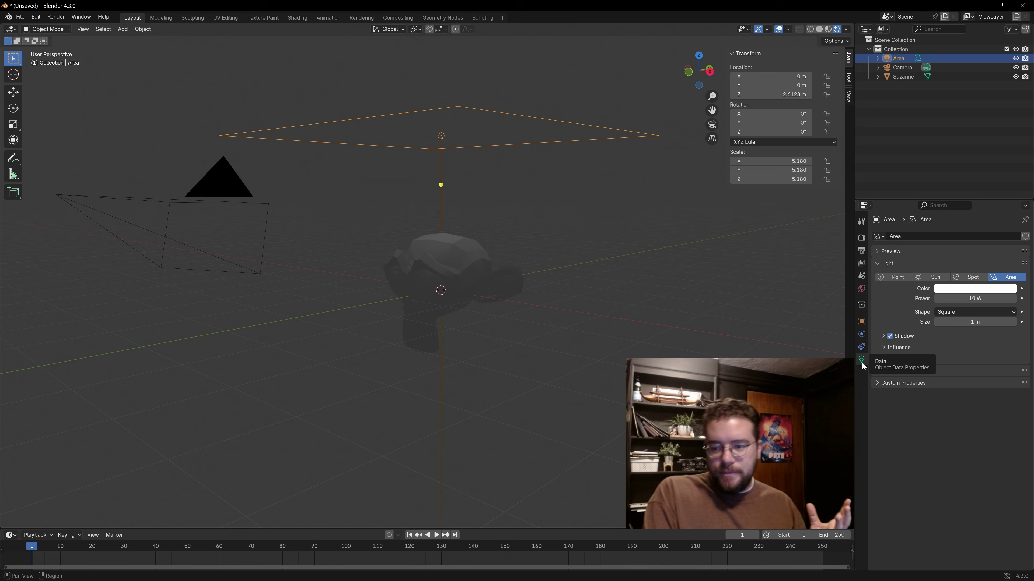
pyautogui.click(971, 299)
pyautogui.write('50')
pyautogui.press('Return')
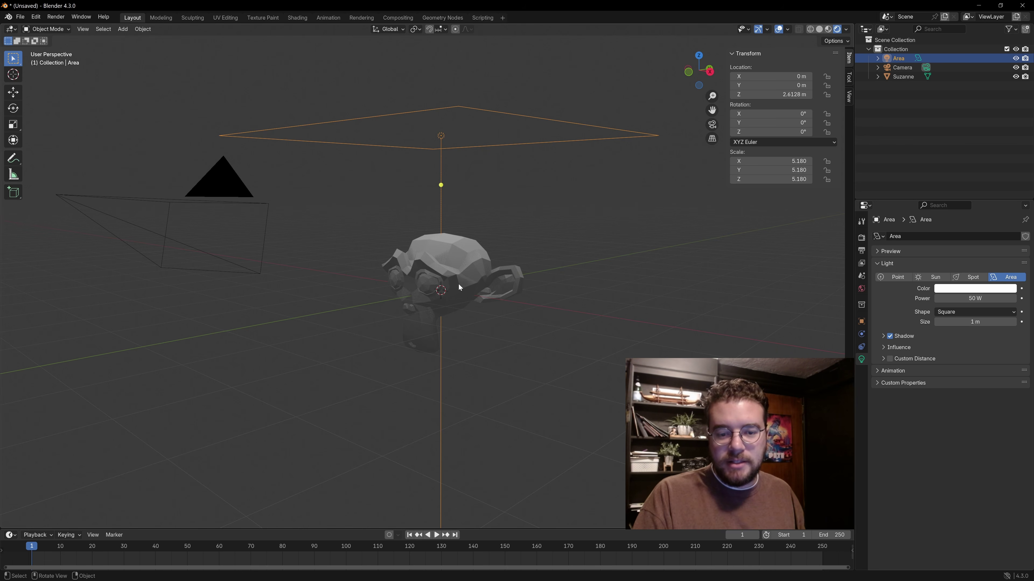
pyautogui.scroll(3, 486, 277)
pyautogui.scroll(-4, 416, 246)
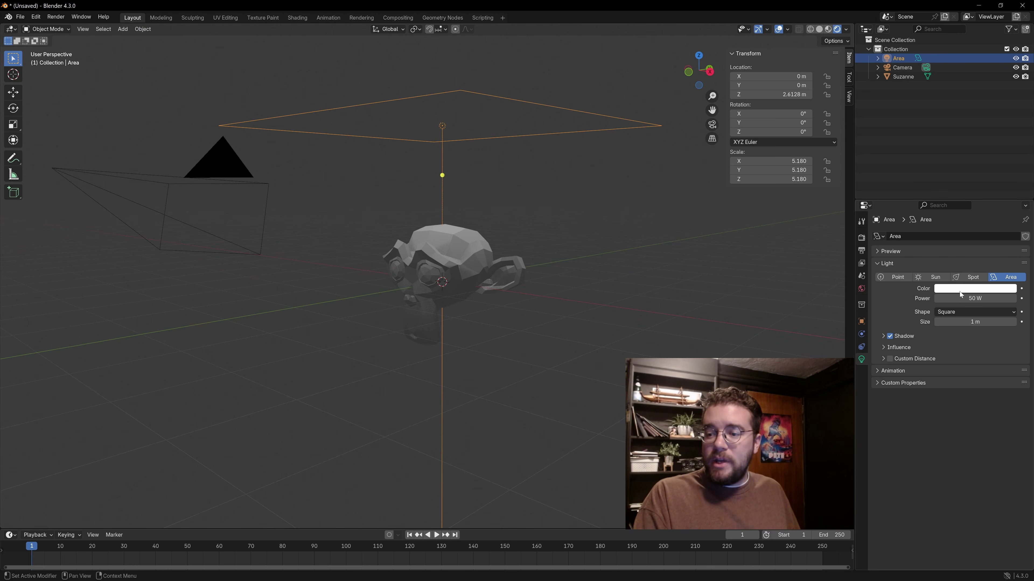
# Step: Change the area light's shape to Disk and reduce its size to 0.868 m
pyautogui.click(962, 309)
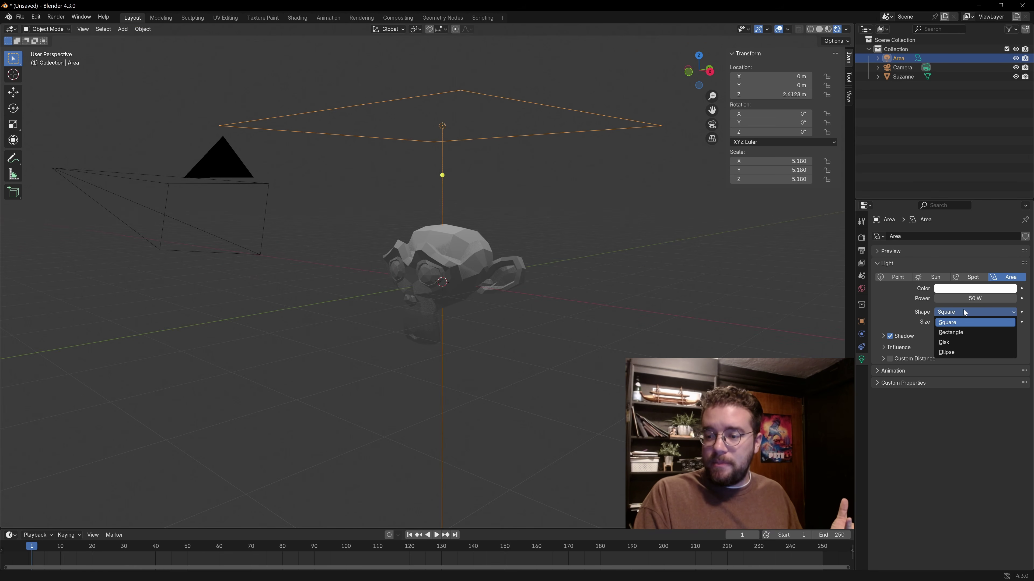
pyautogui.click(962, 343)
pyautogui.moveTo(562, 195); pyautogui.dragTo(508, 170, button='middle')
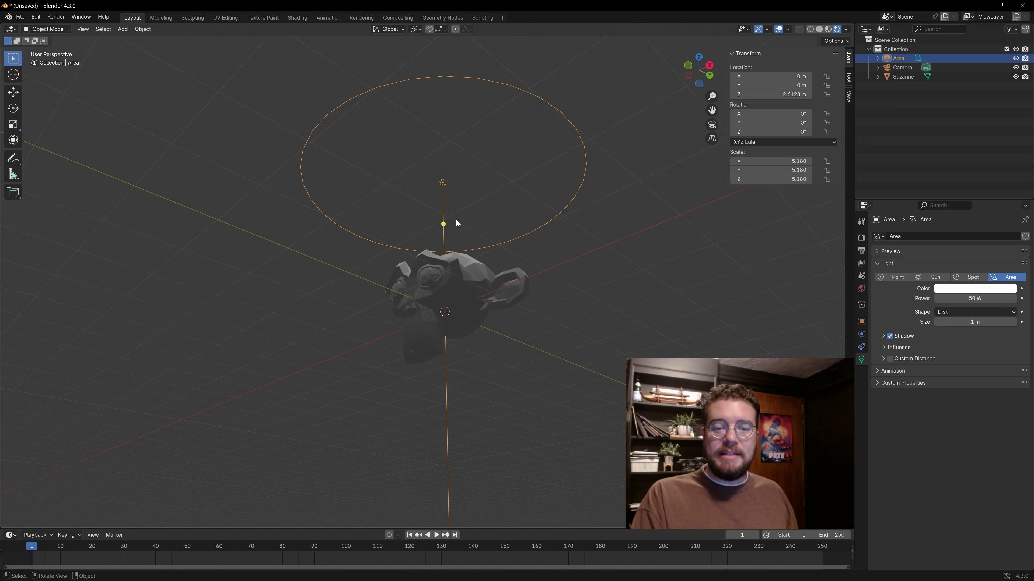
pyautogui.moveTo(450, 253); pyautogui.dragTo(452, 293, button='middle')
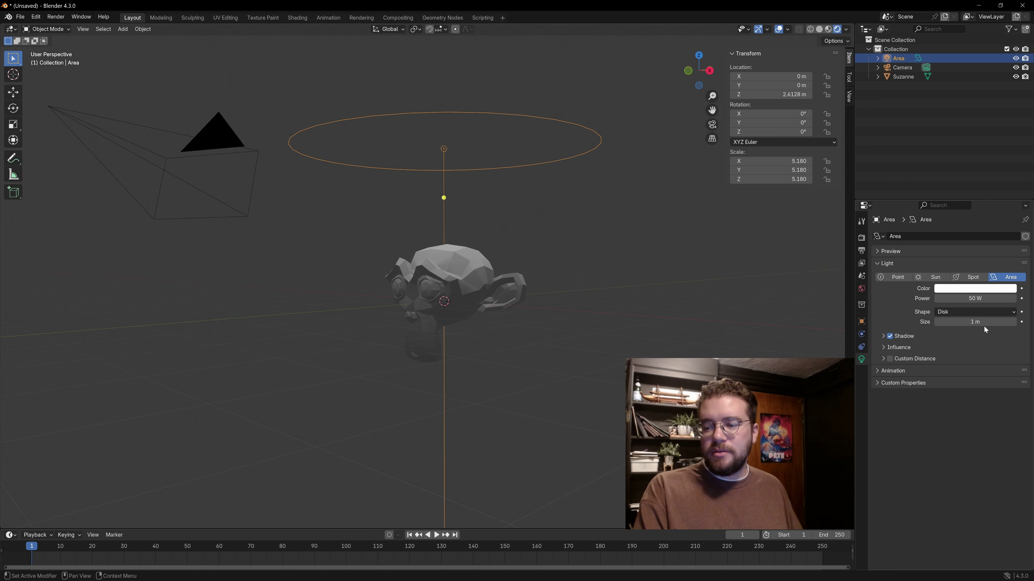
pyautogui.moveTo(977, 322)
pyautogui.mouseDown()
pyautogui.moveTo(960, 322)
pyautogui.moveTo(971, 322)
pyautogui.mouseUp()
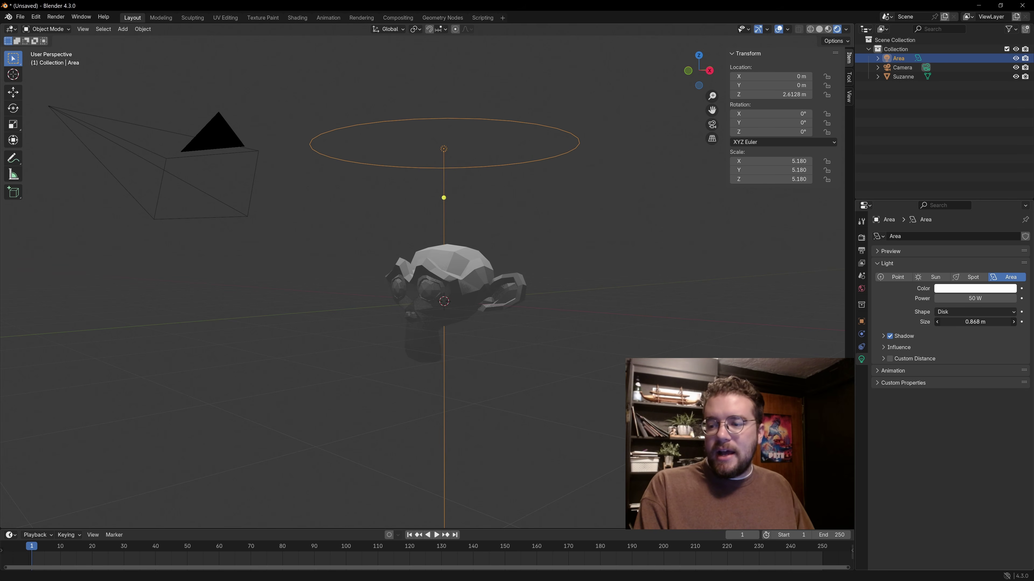
# Step: Tint the area light pale blue (#AFD8FF) and check the coloured lighting on the monkey up close
pyautogui.click(992, 287)
pyautogui.moveTo(980, 161); pyautogui.dragTo(978, 158)
pyautogui.moveTo(434, 256)
pyautogui.mouseDown(button='middle')
pyautogui.moveTo(478, 277)
pyautogui.moveTo(475, 267)
pyautogui.moveTo(426, 263)
pyautogui.mouseUp(button='middle')
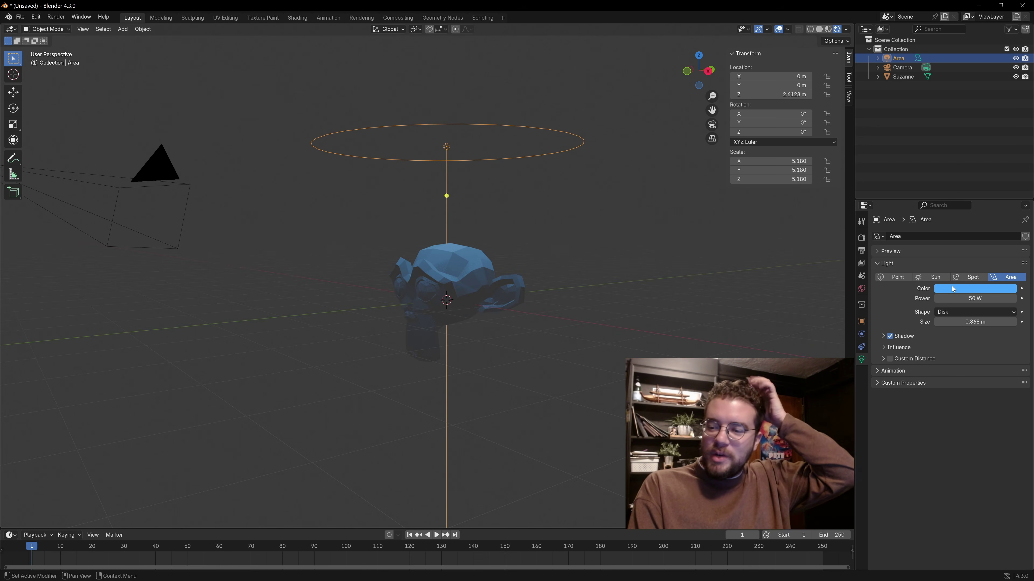
pyautogui.click(975, 288)
pyautogui.click(976, 176)
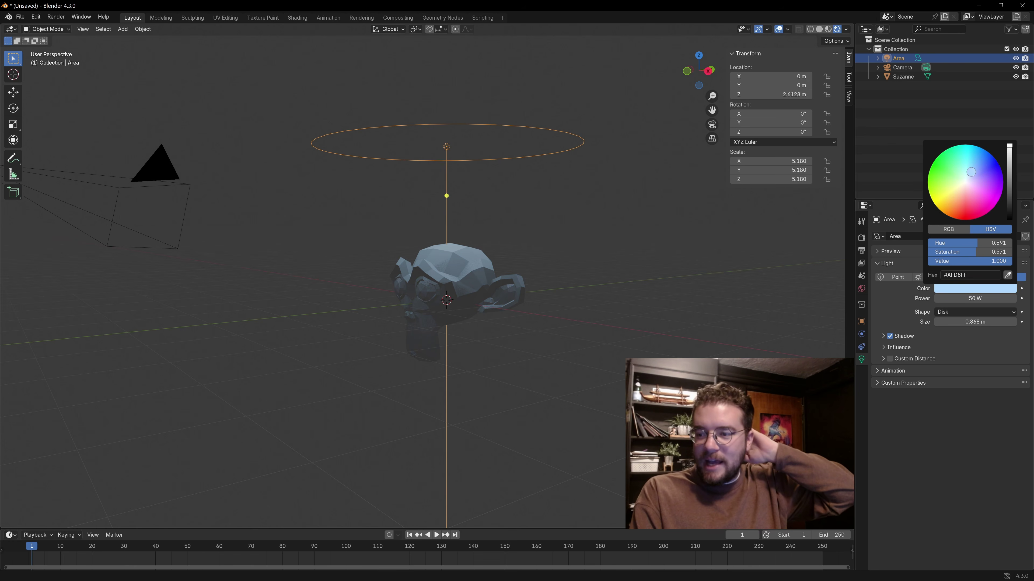
pyautogui.moveTo(472, 275)
pyautogui.mouseDown(button='middle')
pyautogui.moveTo(497, 281)
pyautogui.moveTo(448, 255)
pyautogui.moveTo(463, 266)
pyautogui.mouseUp(button='middle')
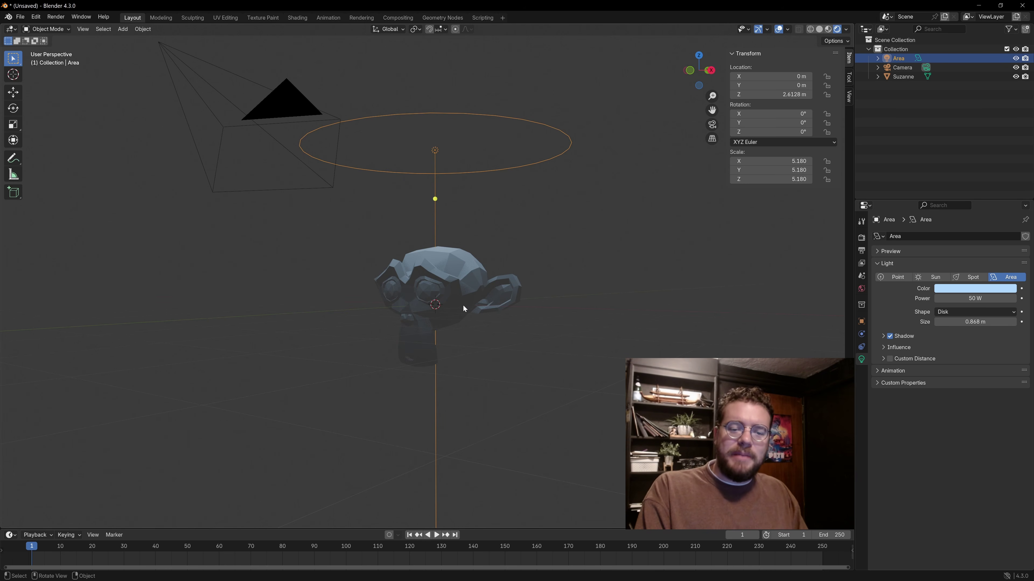
pyautogui.scroll(5, 462, 305)
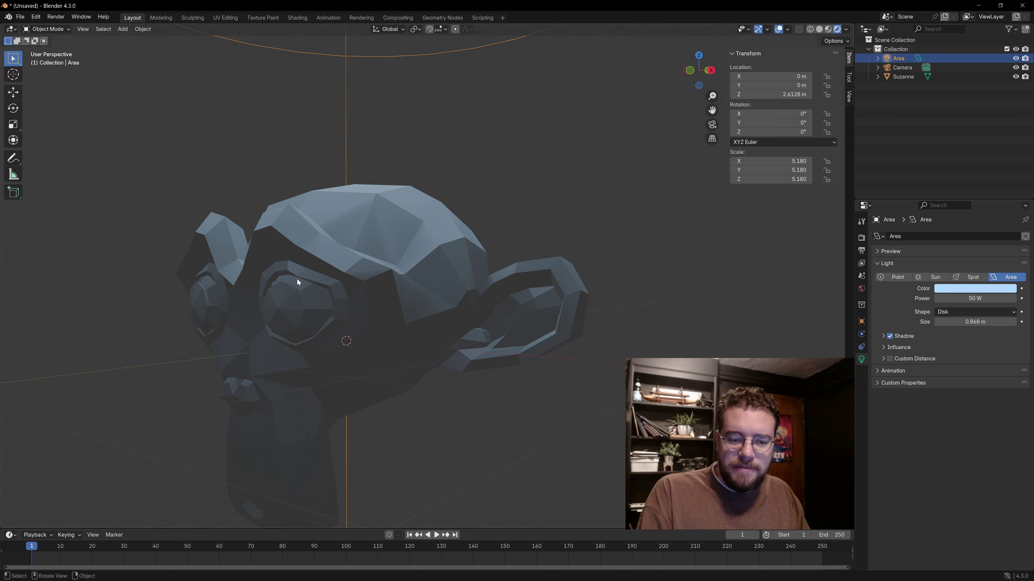
pyautogui.scroll(-5, 394, 284)
pyautogui.keyDown('shift'); pyautogui.moveTo(393, 284); pyautogui.dragTo(476, 263, button='middle'); pyautogui.keyUp('shift')
pyautogui.scroll(6, 460, 243)
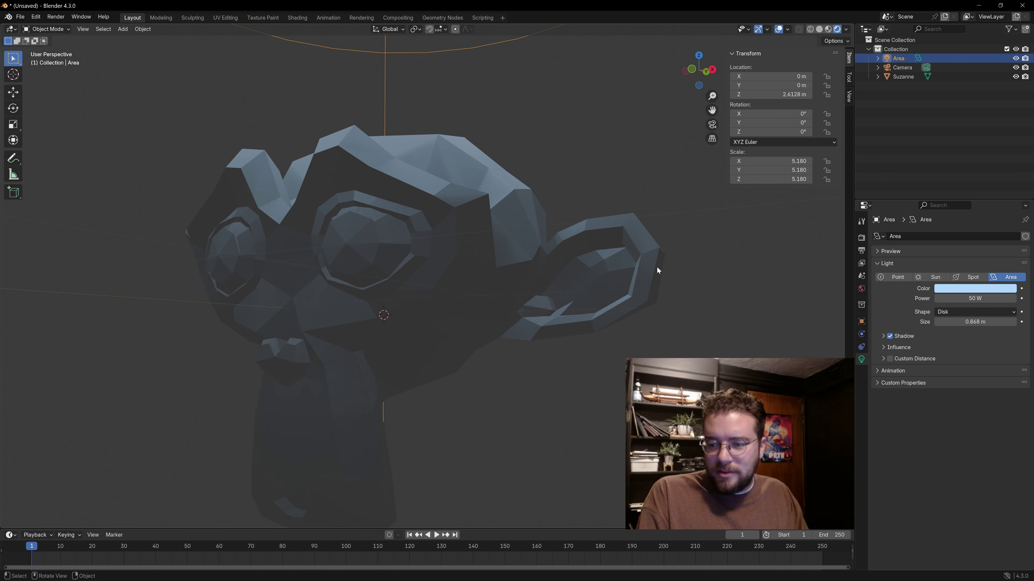
# Step: Change the world background colour to a dark navy blue and view the whole scene
pyautogui.click(861, 289)
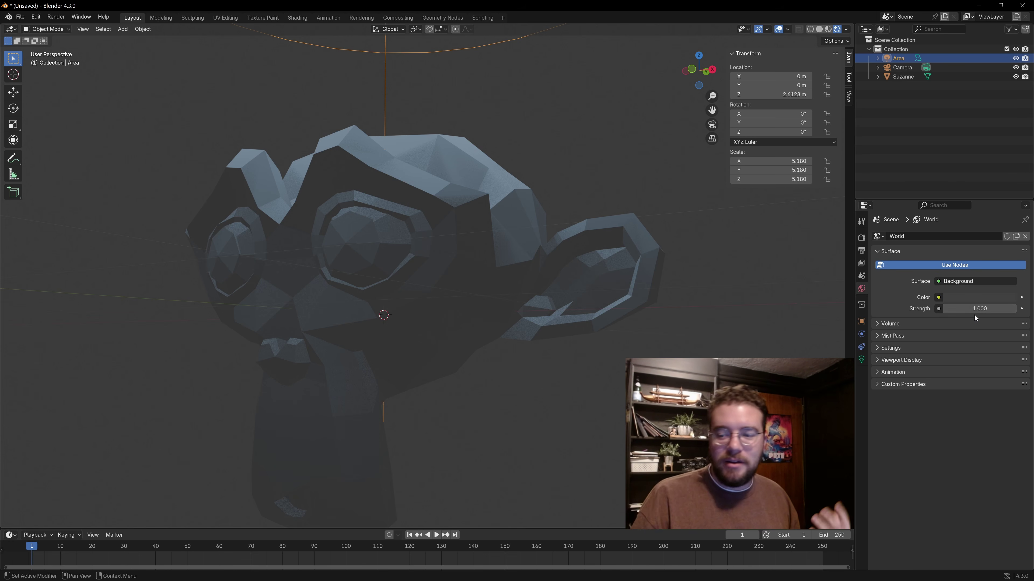
pyautogui.click(971, 297)
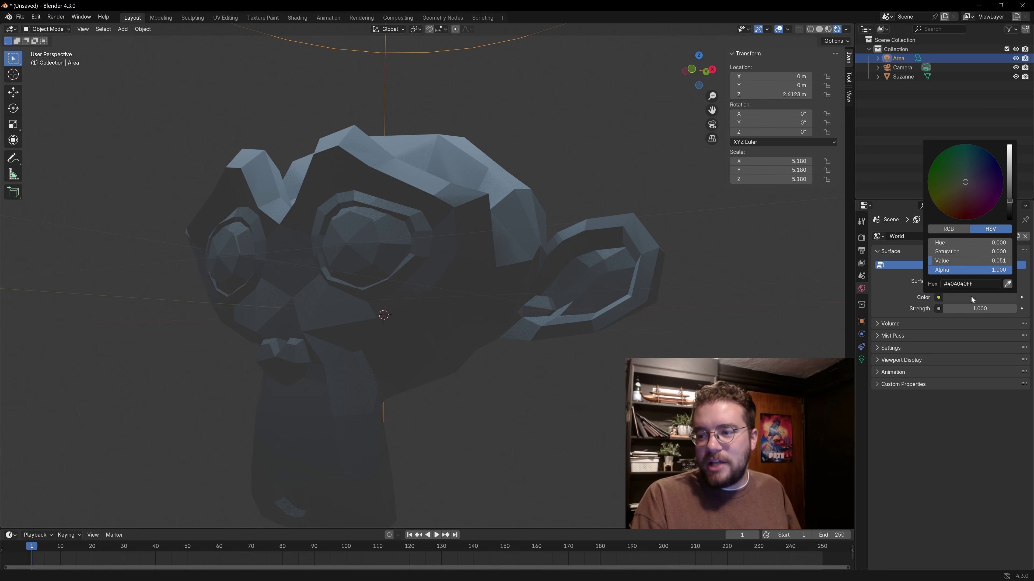
pyautogui.click(984, 163)
pyautogui.moveTo(544, 128); pyautogui.dragTo(486, 228, button='middle')
pyautogui.scroll(-5, 529, 233)
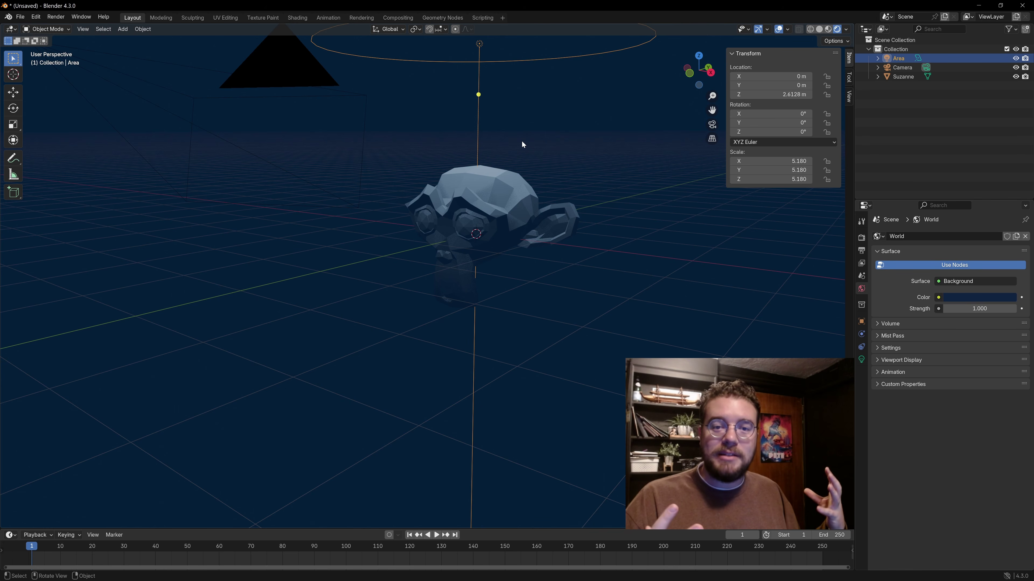
# Step: Set the world background colour to black with a strength of 0 and check the monkey's lighting from a lower angle
pyautogui.click(961, 298)
pyautogui.click(1010, 217)
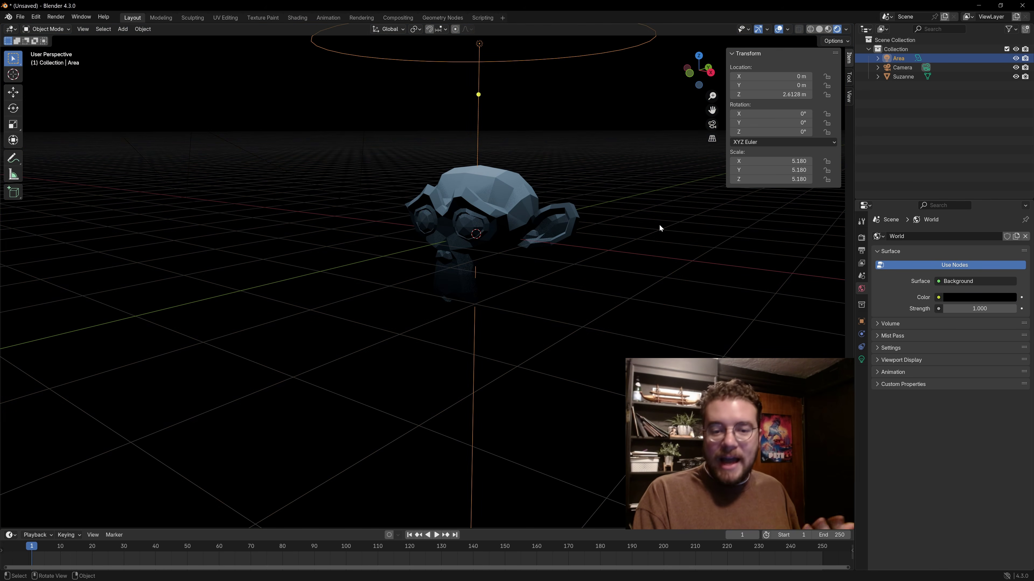
pyautogui.moveTo(995, 309); pyautogui.dragTo(944, 309)
pyautogui.moveTo(537, 158)
pyautogui.mouseDown(button='middle')
pyautogui.moveTo(507, 171)
pyautogui.moveTo(417, 263)
pyautogui.moveTo(458, 244)
pyautogui.moveTo(522, 155)
pyautogui.mouseUp(button='middle')
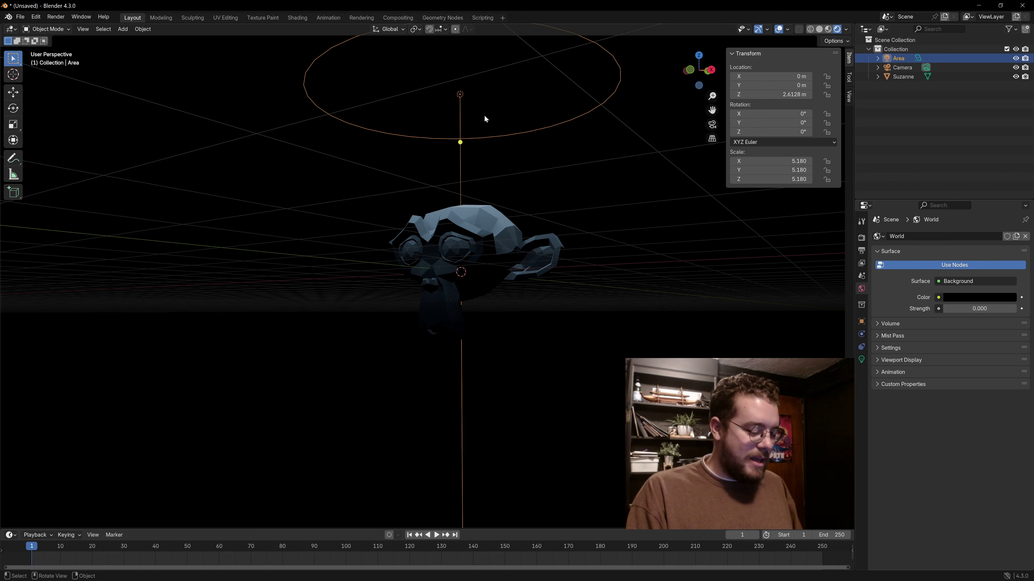
# Step: Switch the viewport to Solid shading, render the camera's view as a still image, and close the render window
pyautogui.press('z')
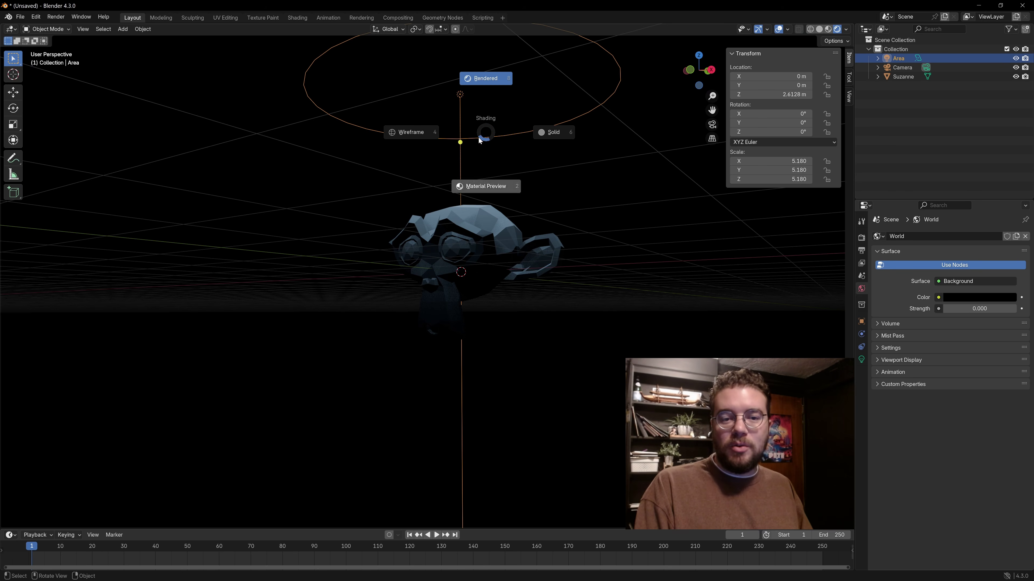
pyautogui.click(553, 132)
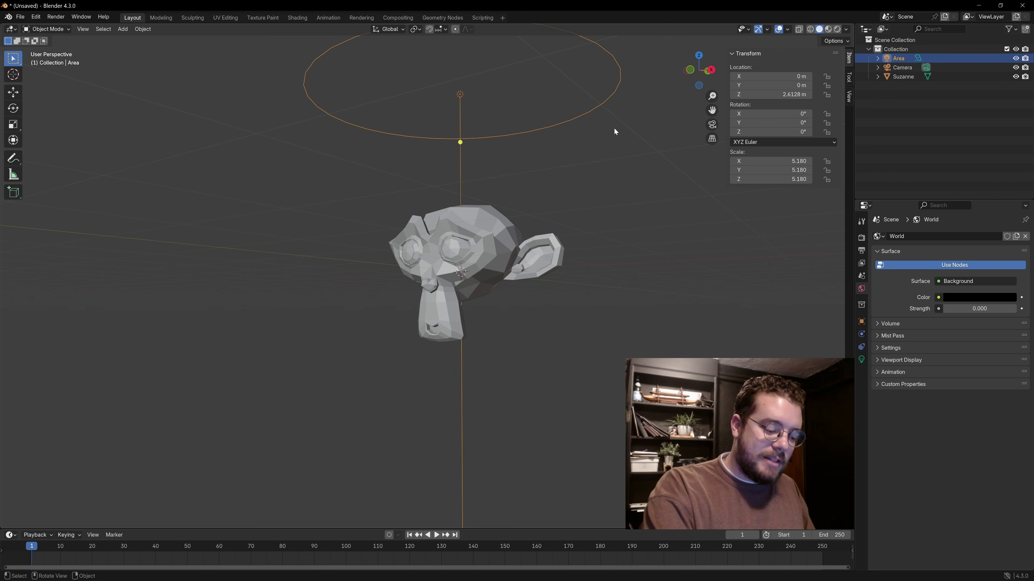
pyautogui.press('F12')
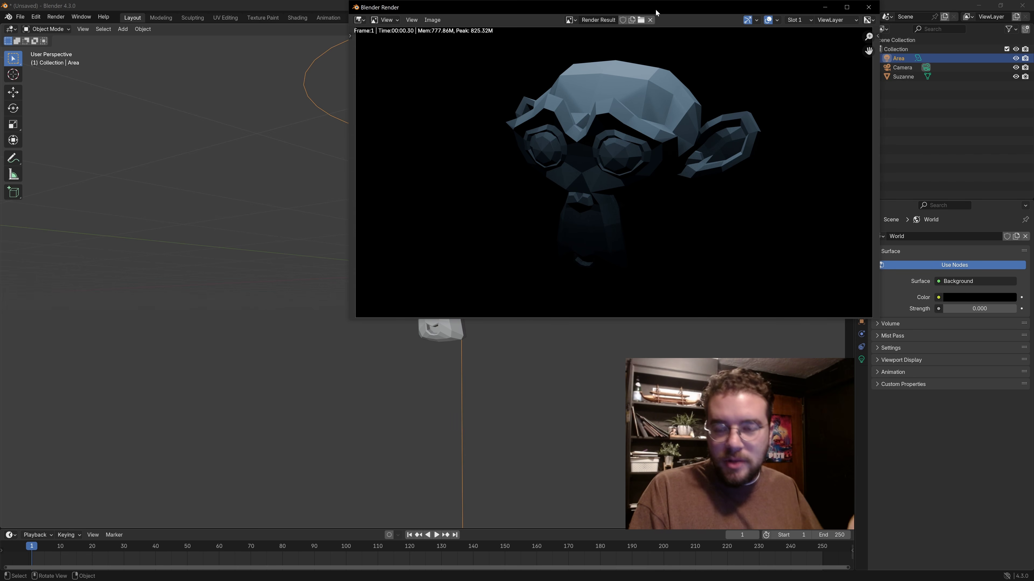
pyautogui.moveTo(656, 10); pyautogui.dragTo(570, 77)
pyautogui.click(787, 76)
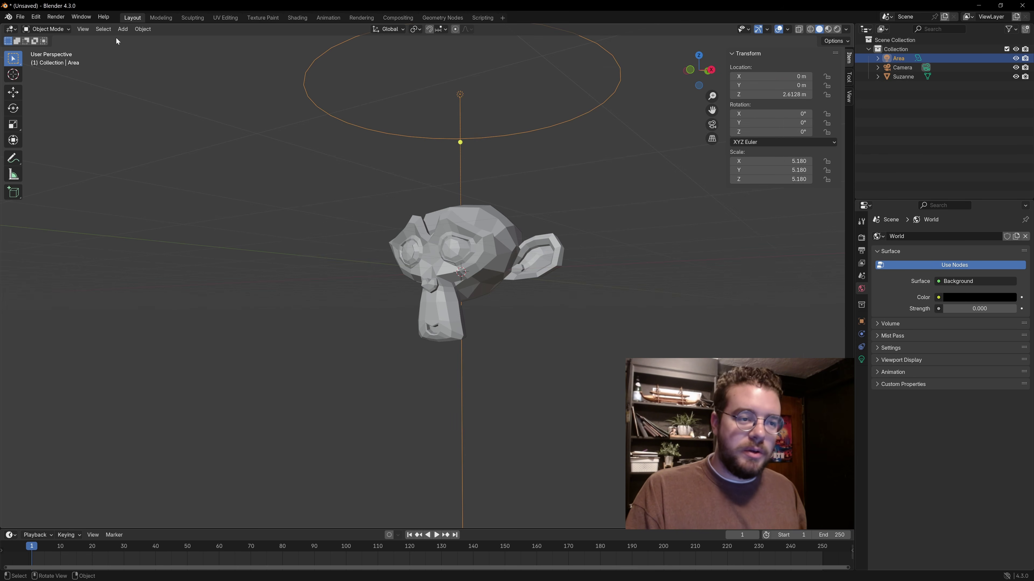
# Step: Render the still image of the monkey scene again
pyautogui.click(57, 17)
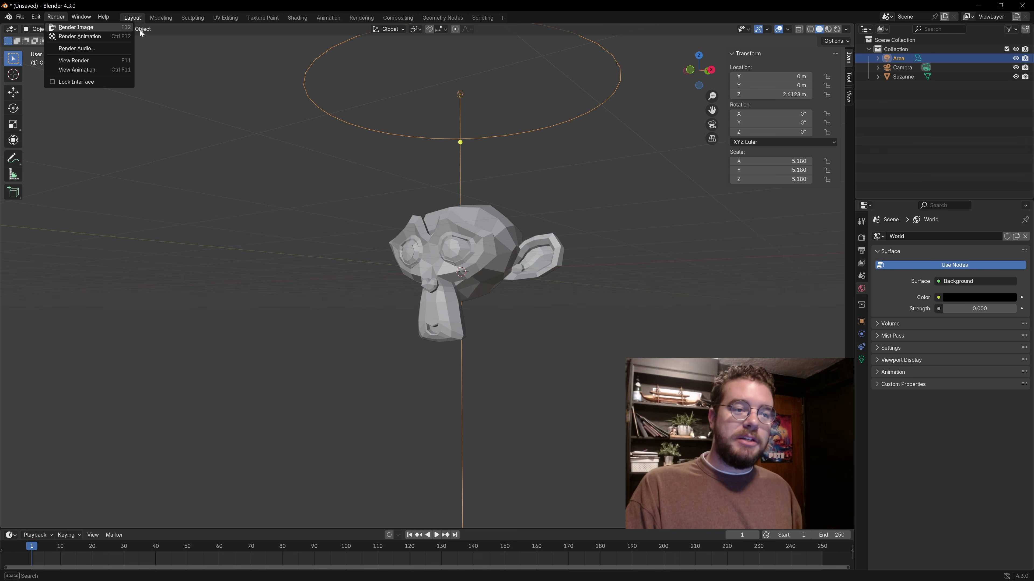
pyautogui.click(122, 28)
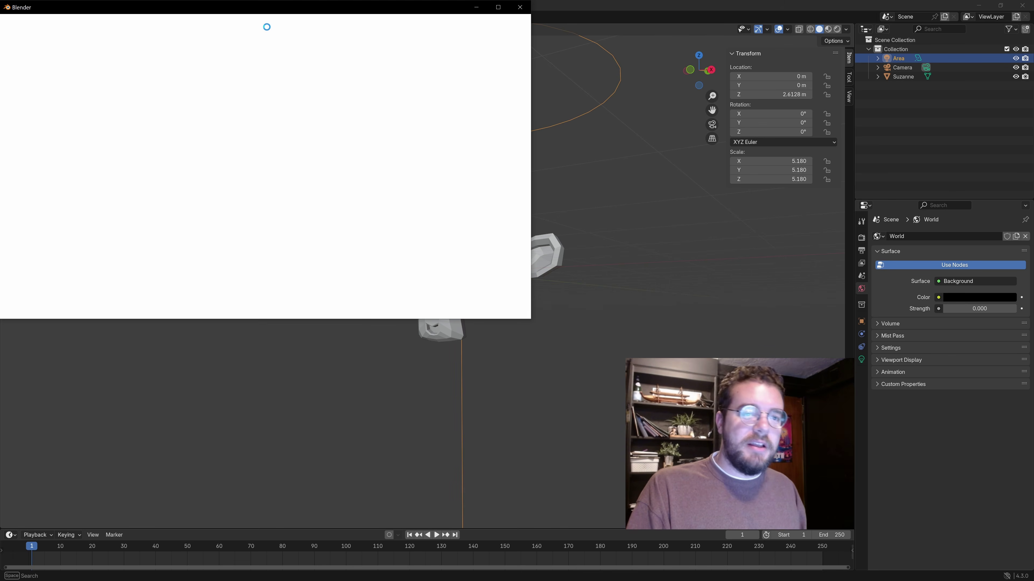